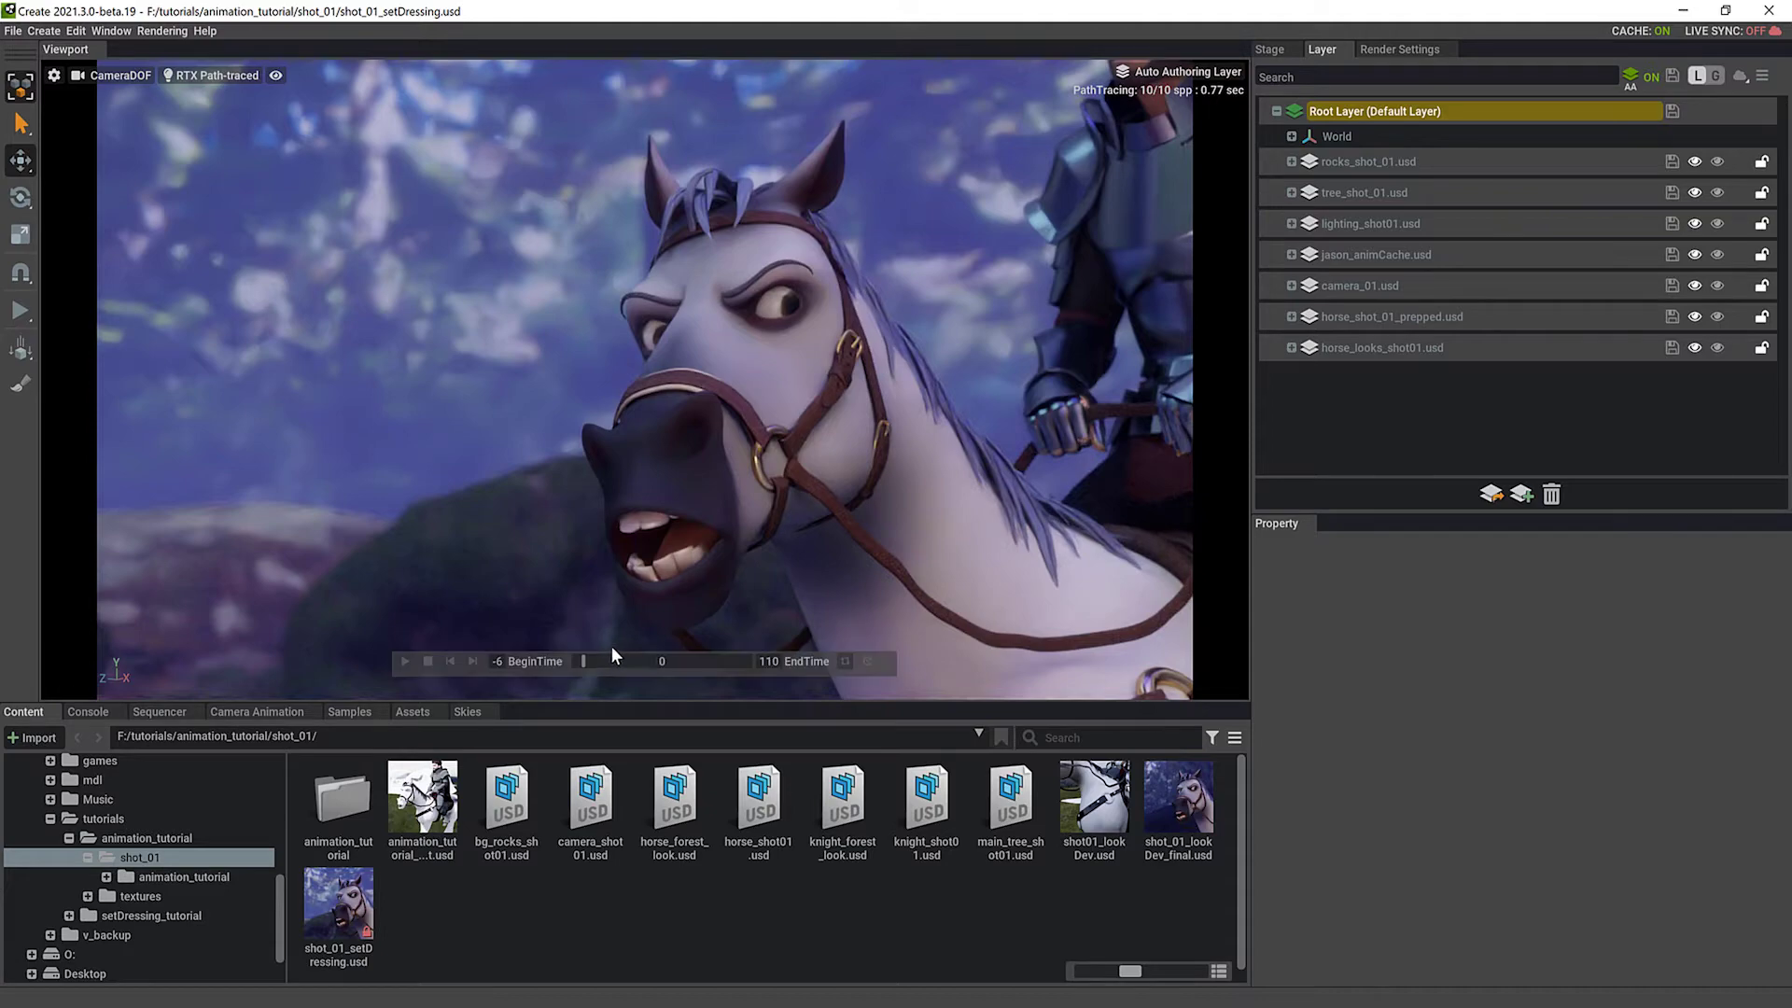
# Scrub the horse animation forward to frame 100, then to frame 20, and back to frame 0
pyautogui.click(600, 660)
pyautogui.moveTo(620, 662)
pyautogui.mouseDown()
pyautogui.moveTo(758, 663)
pyautogui.moveTo(636, 644)
pyautogui.moveTo(769, 667)
pyautogui.mouseUp()
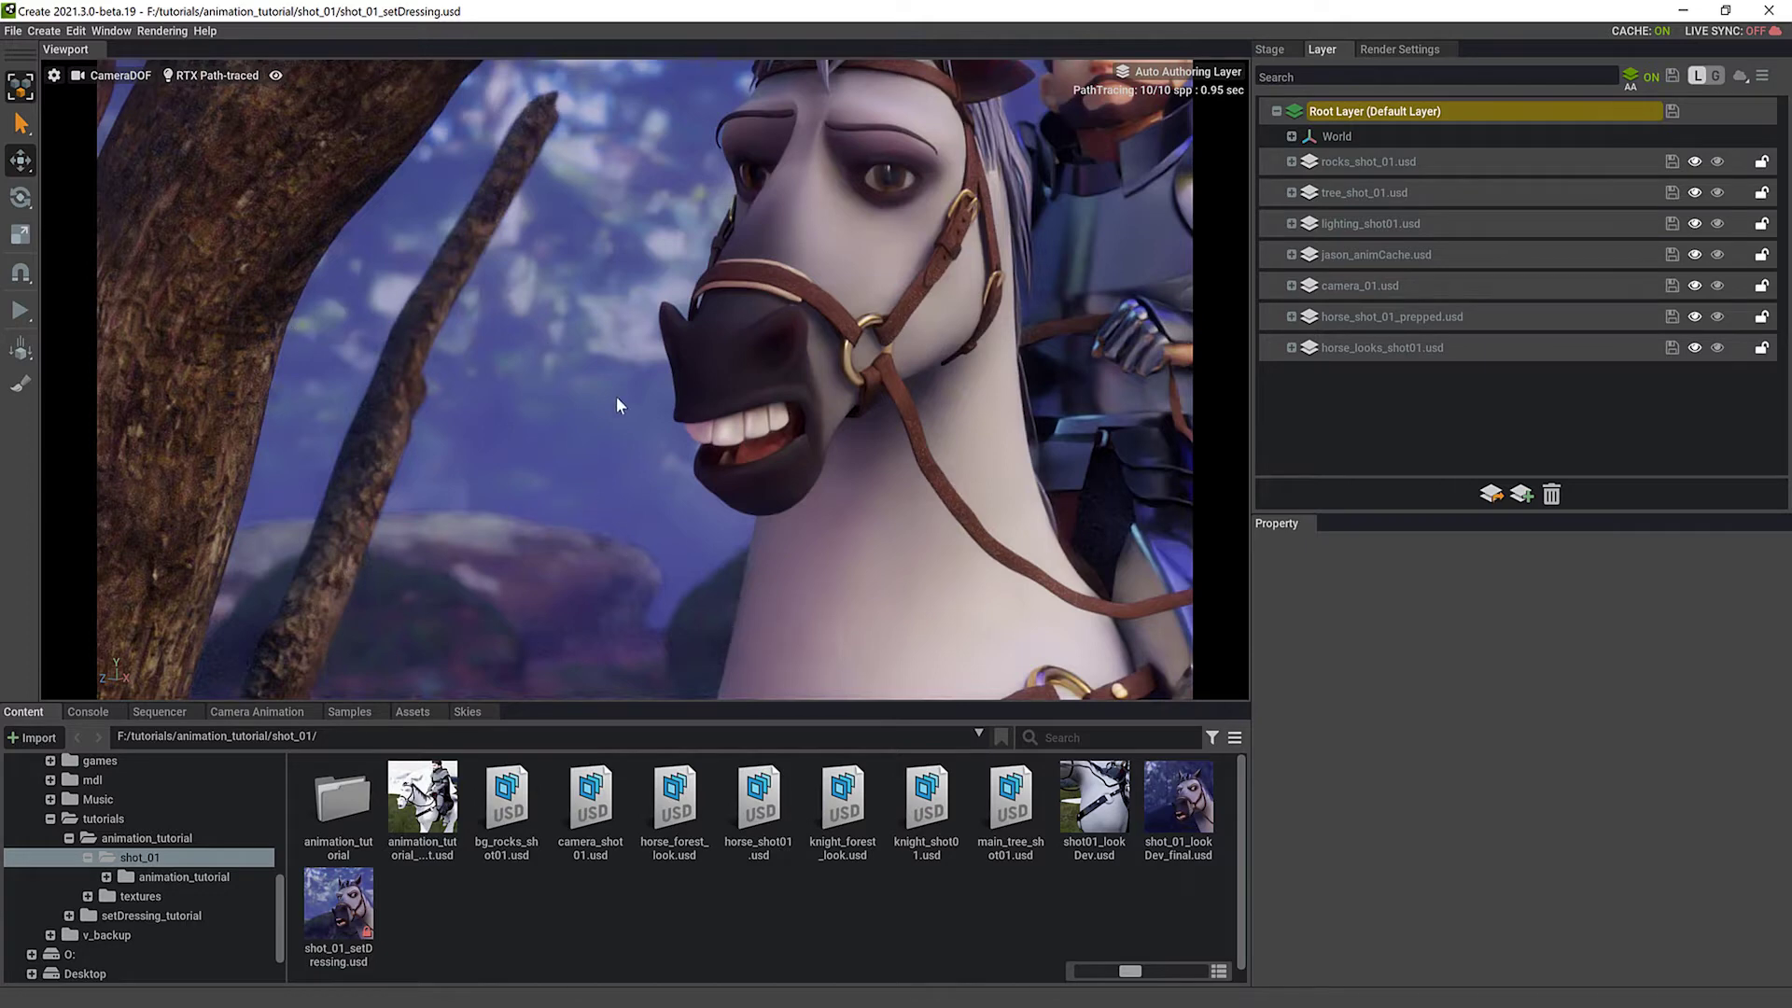
pyautogui.moveTo(675, 664)
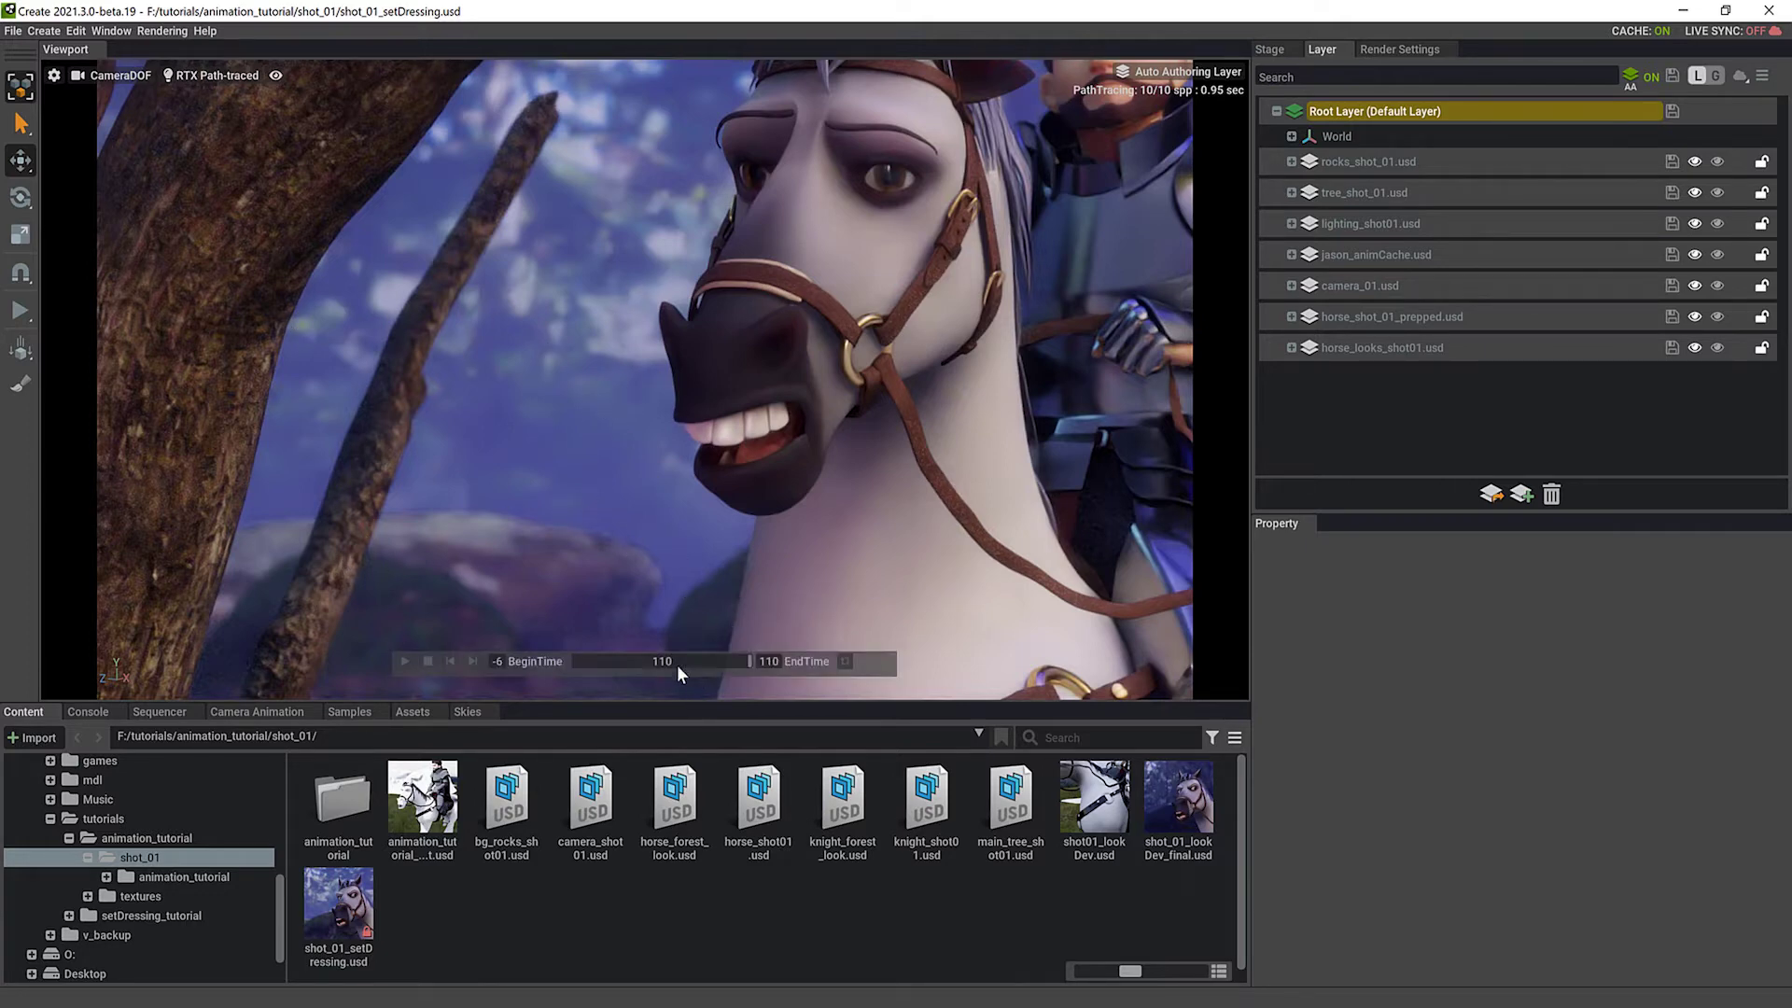
pyautogui.click(612, 659)
pyautogui.moveTo(599, 665); pyautogui.dragTo(584, 662)
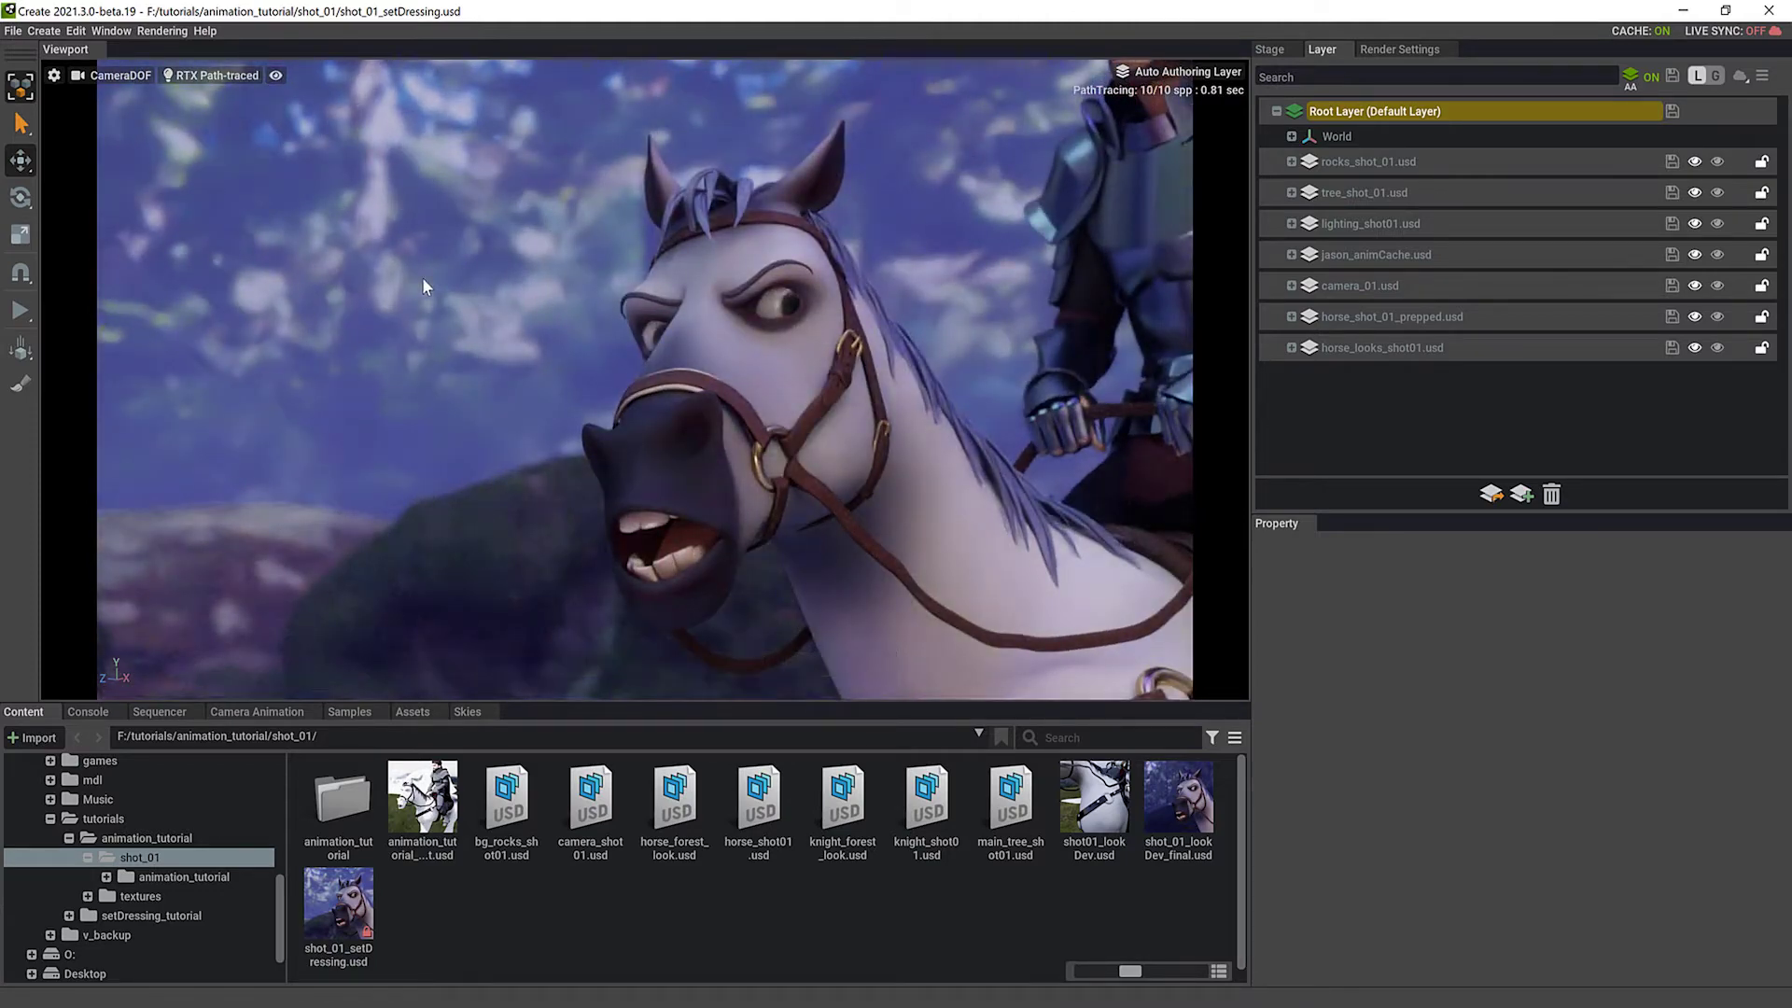
# In the Stage hierarchy, expand skydome and inspect the DomeLight's properties (Rotate 270, -5, 0)
pyautogui.click(1280, 51)
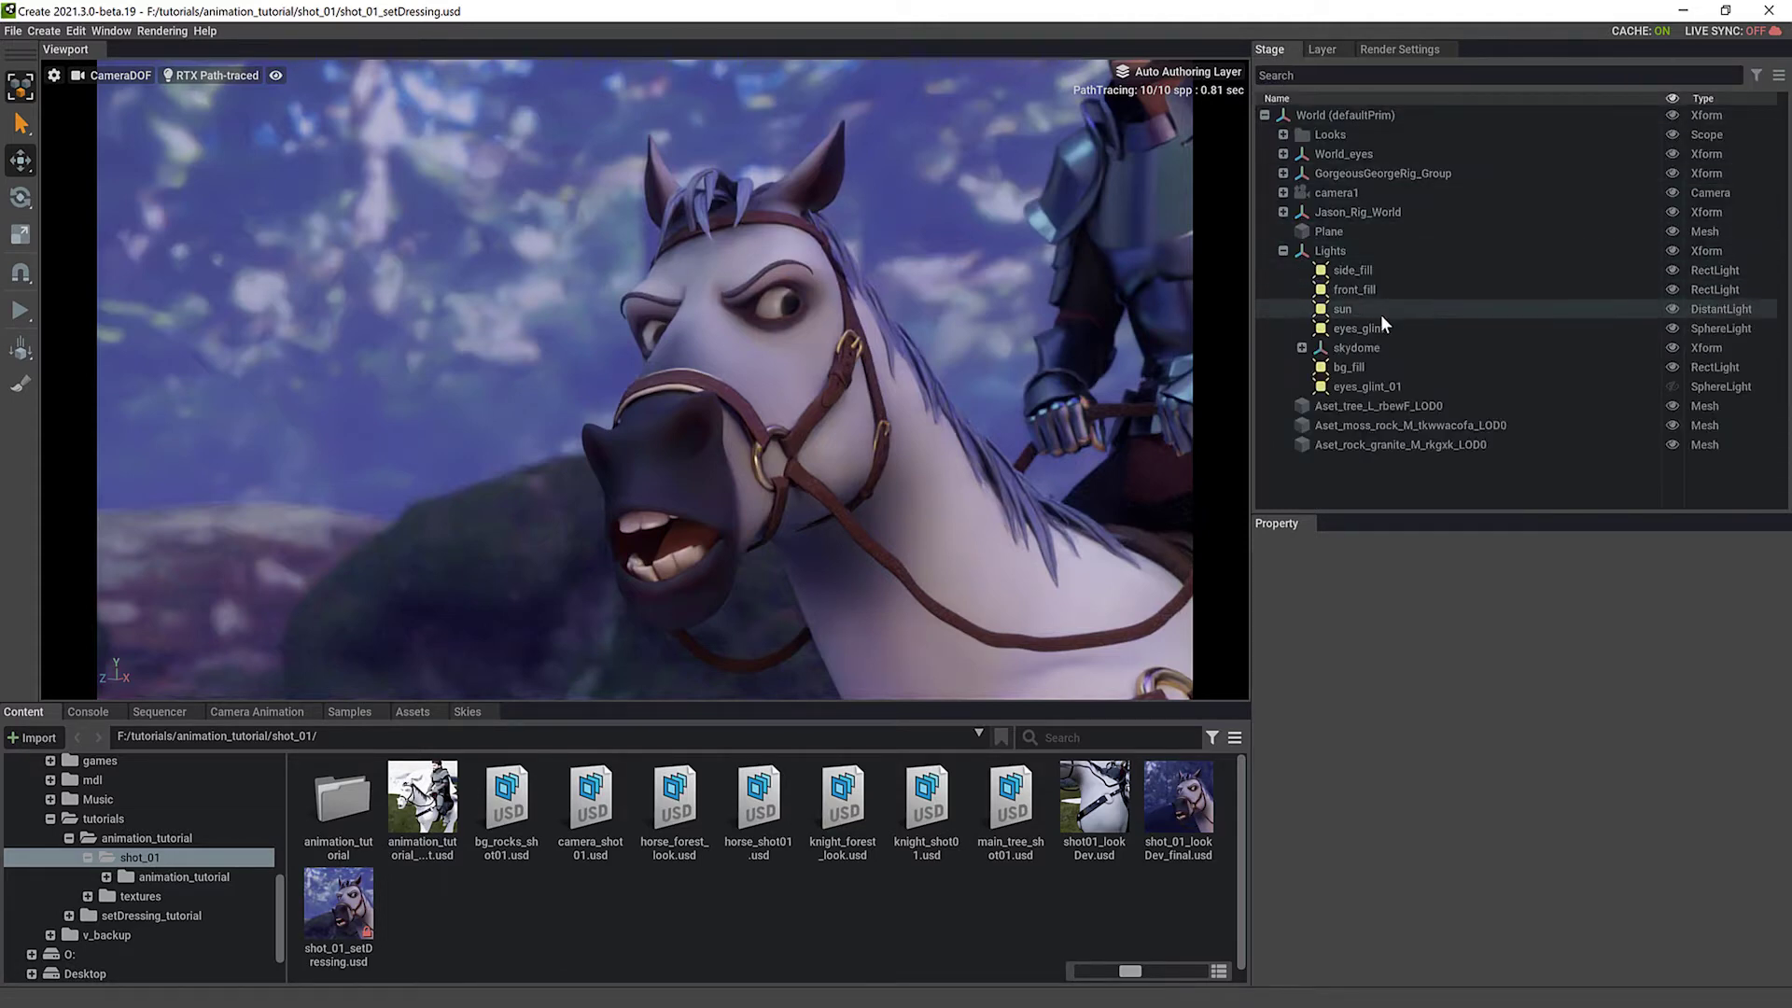
pyautogui.click(1362, 347)
pyautogui.click(1302, 348)
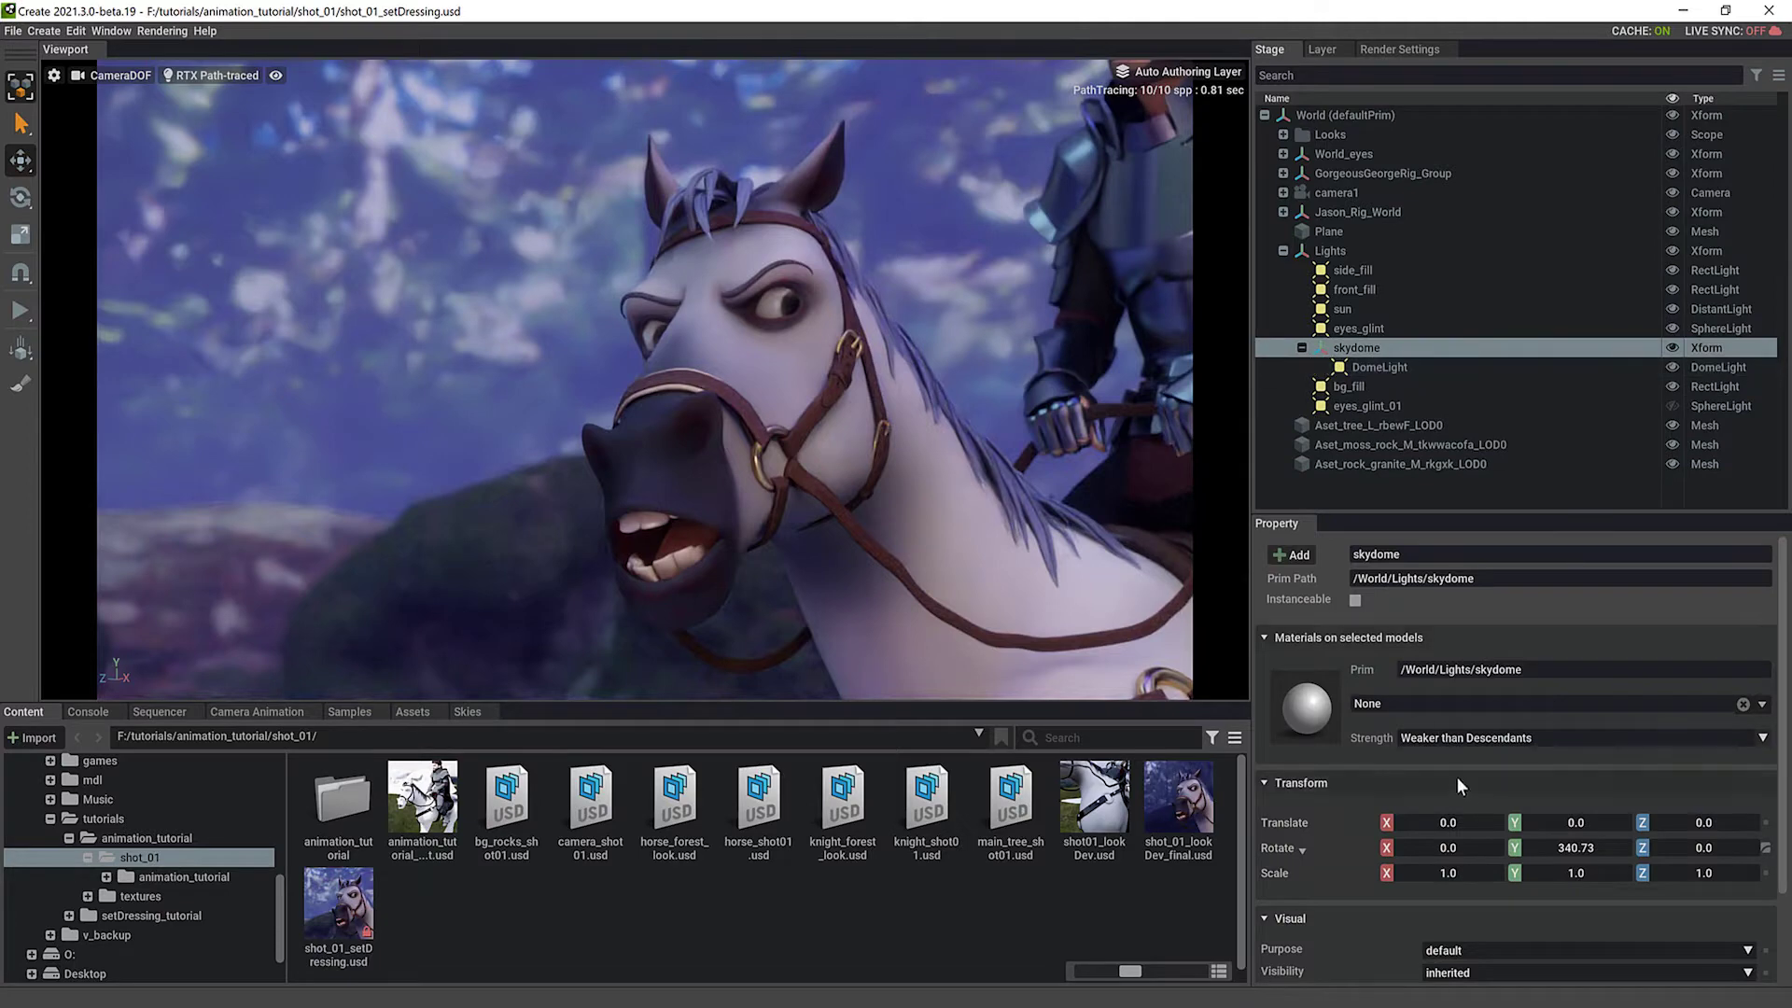
pyautogui.click(1381, 367)
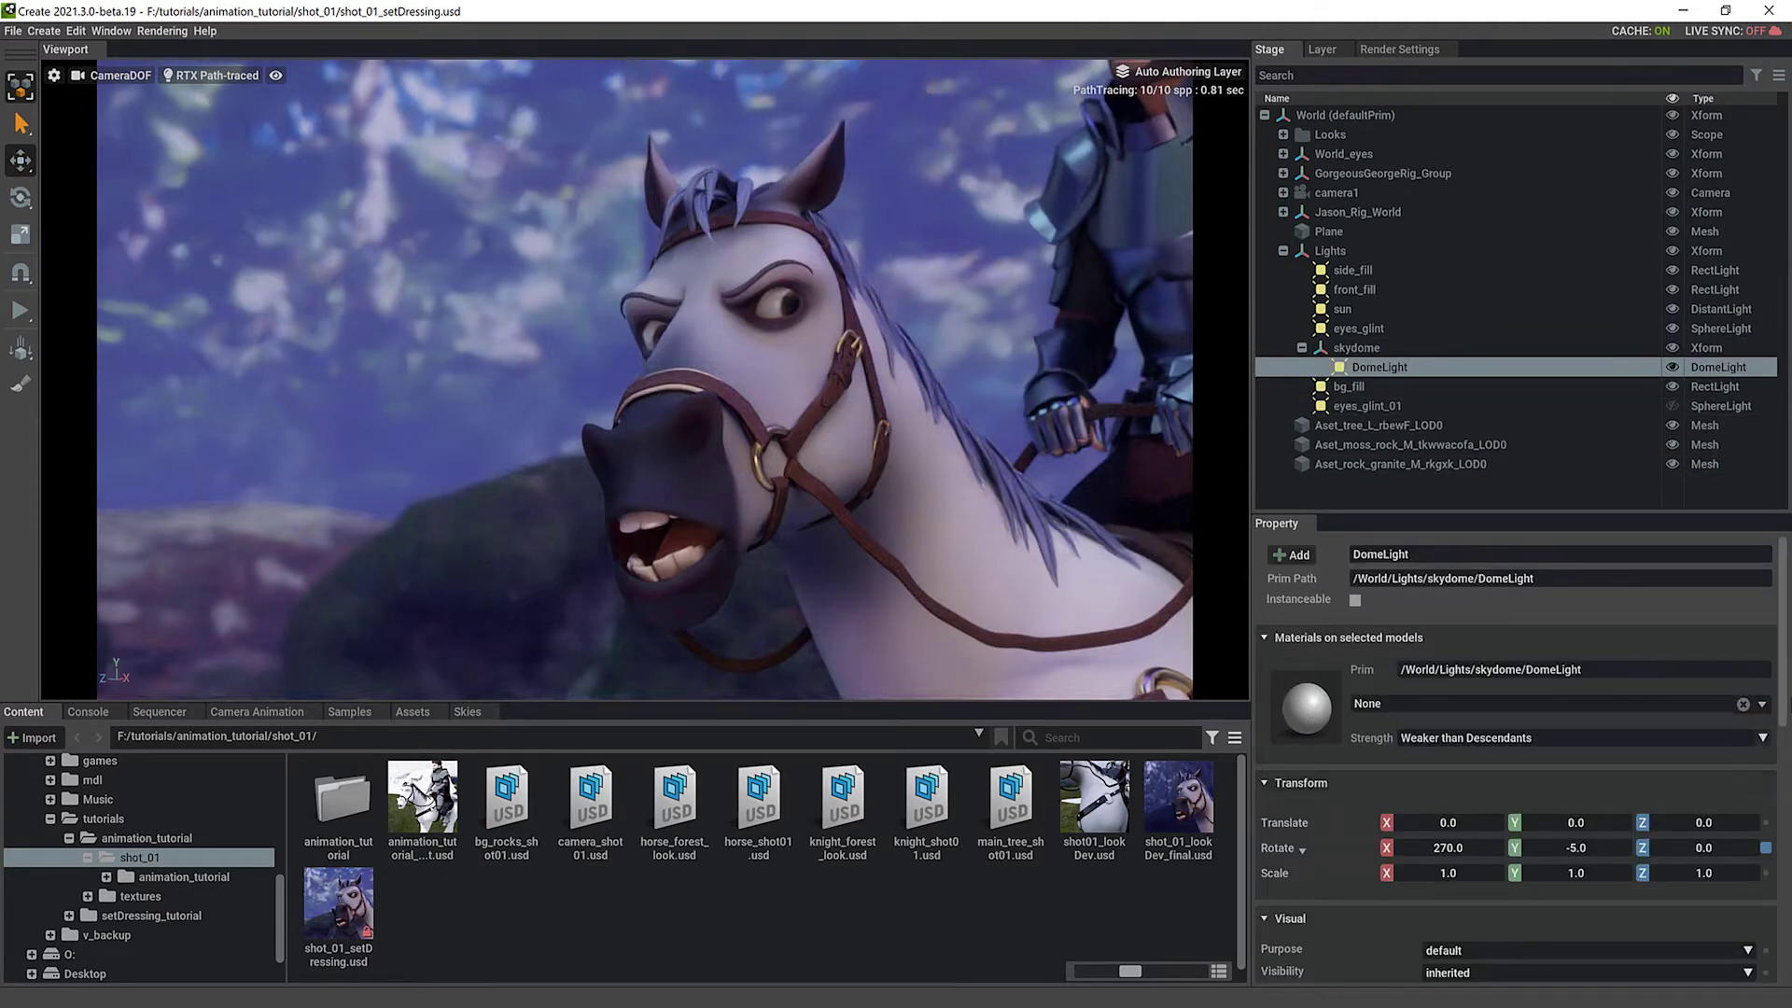
pyautogui.scroll(-5, 1755, 816)
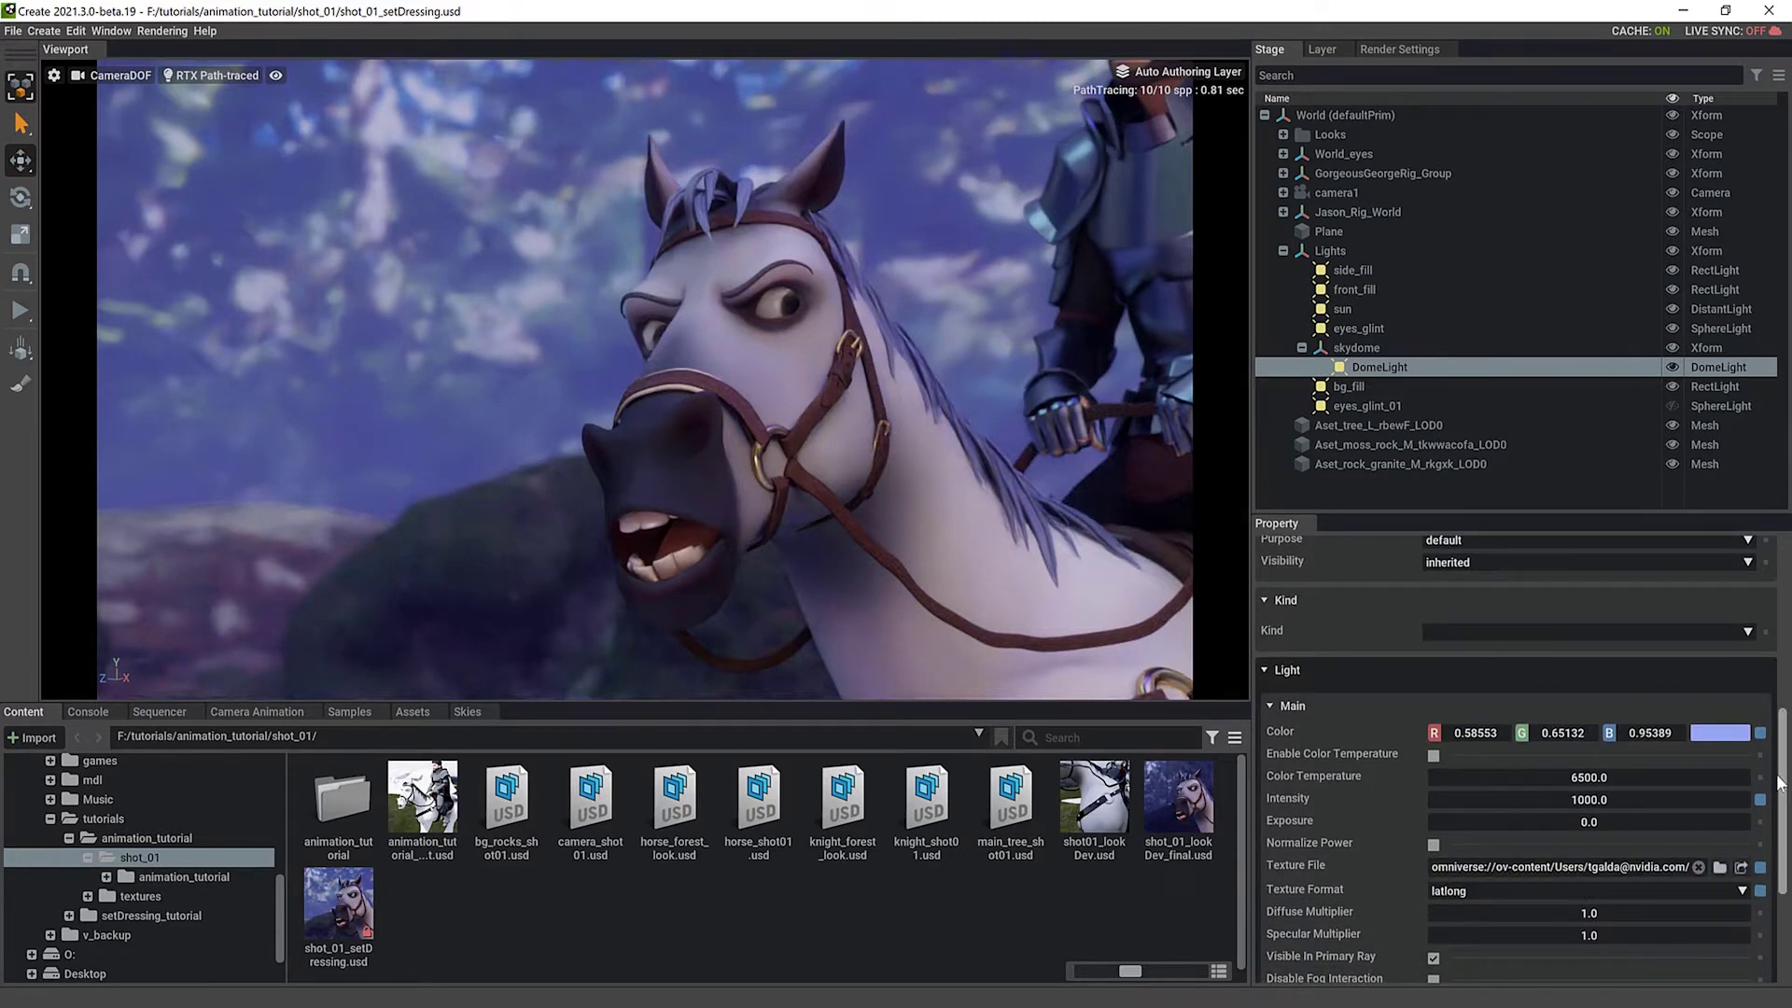
pyautogui.scroll(8, 1780, 782)
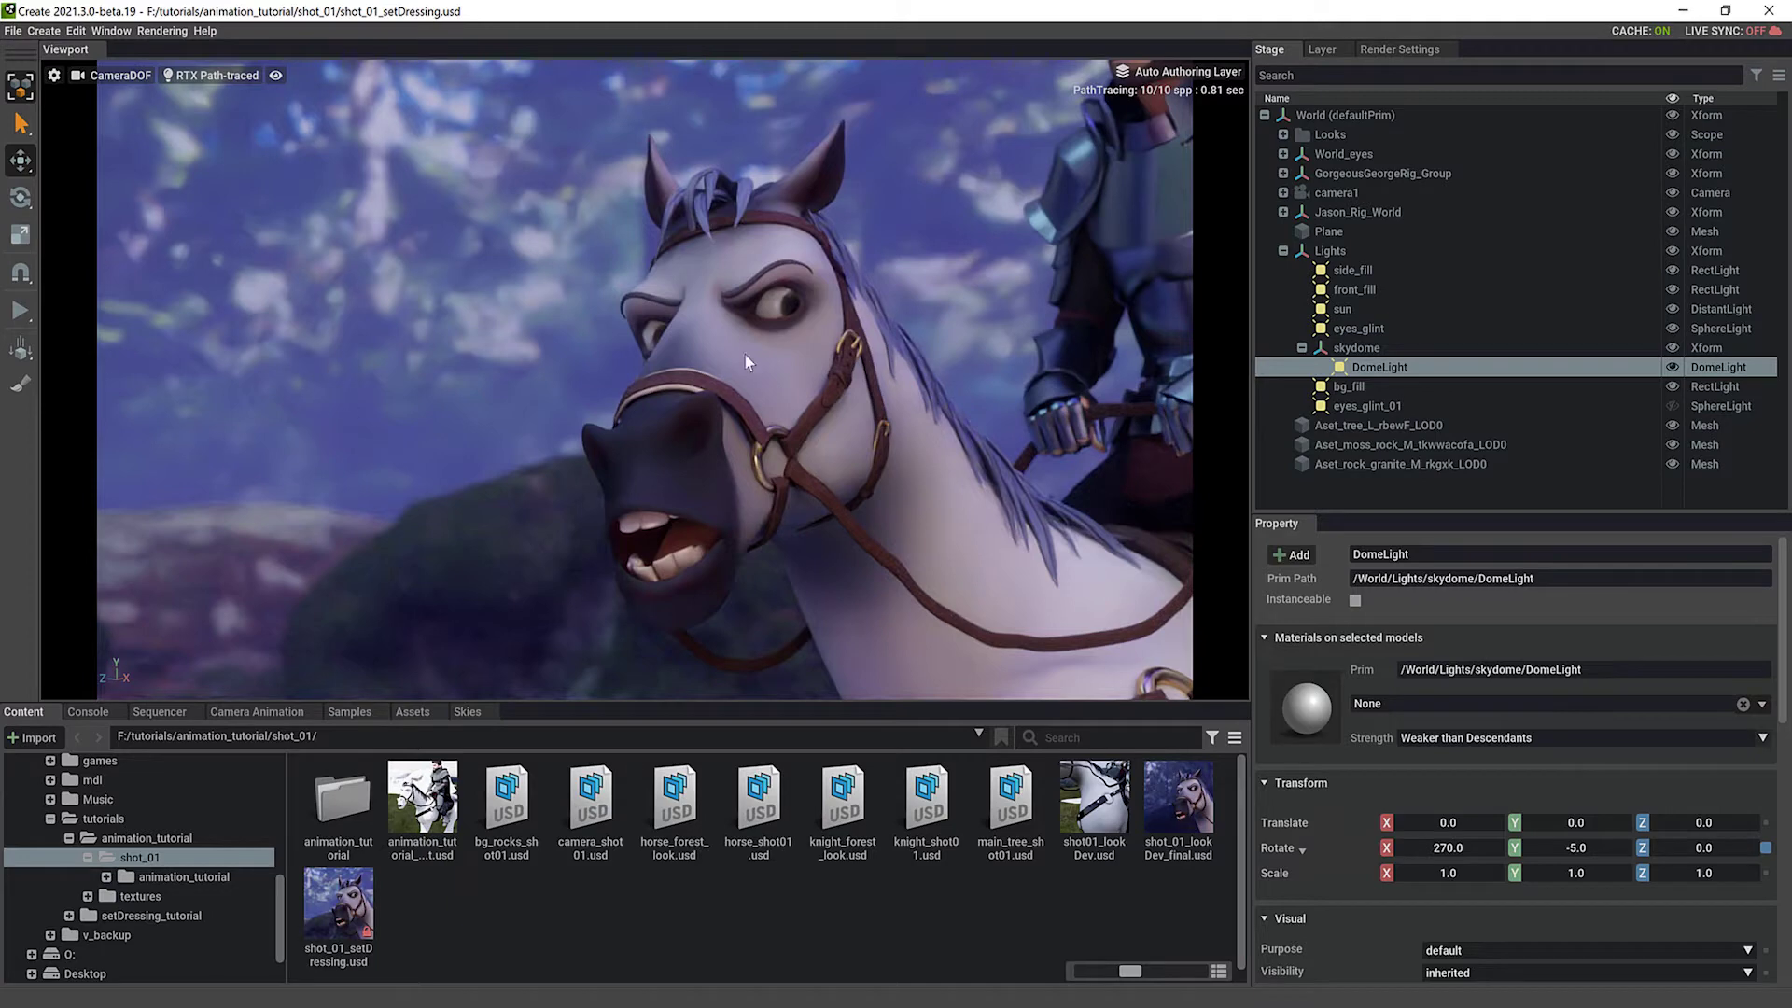
# Switch the viewport to the Perspective camera and orbit out to frame the tree, rock and horse
pyautogui.click(120, 75)
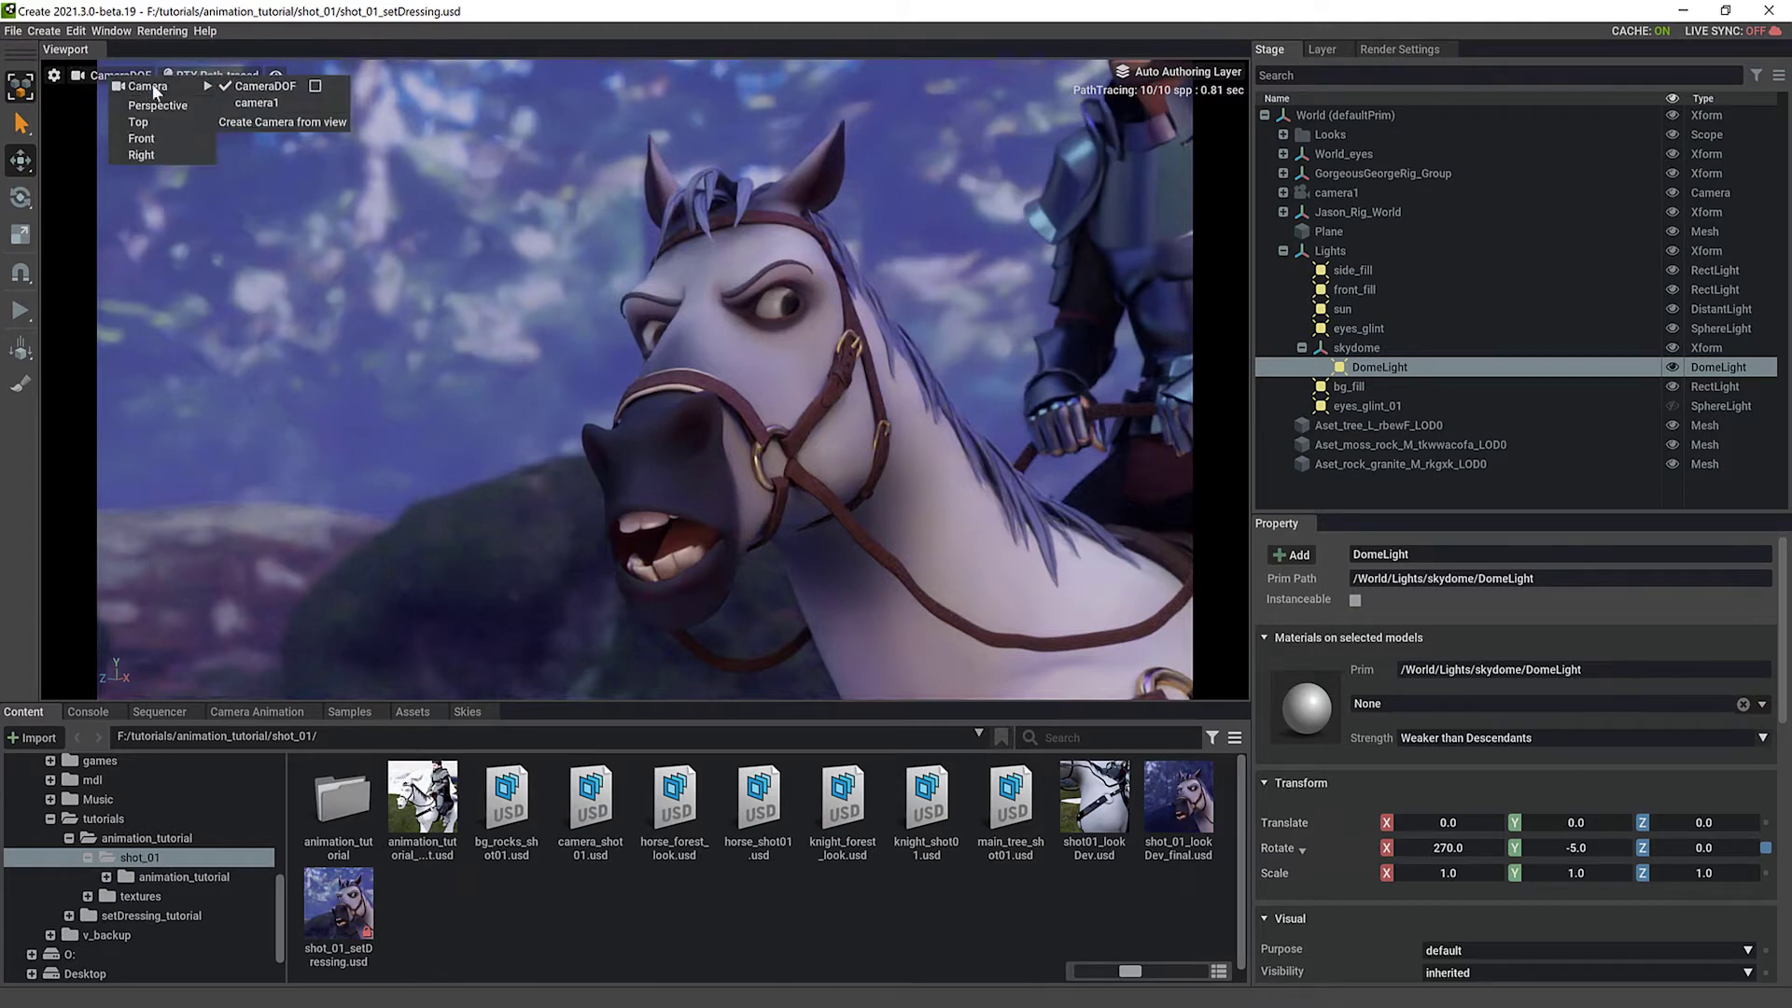
pyautogui.click(168, 108)
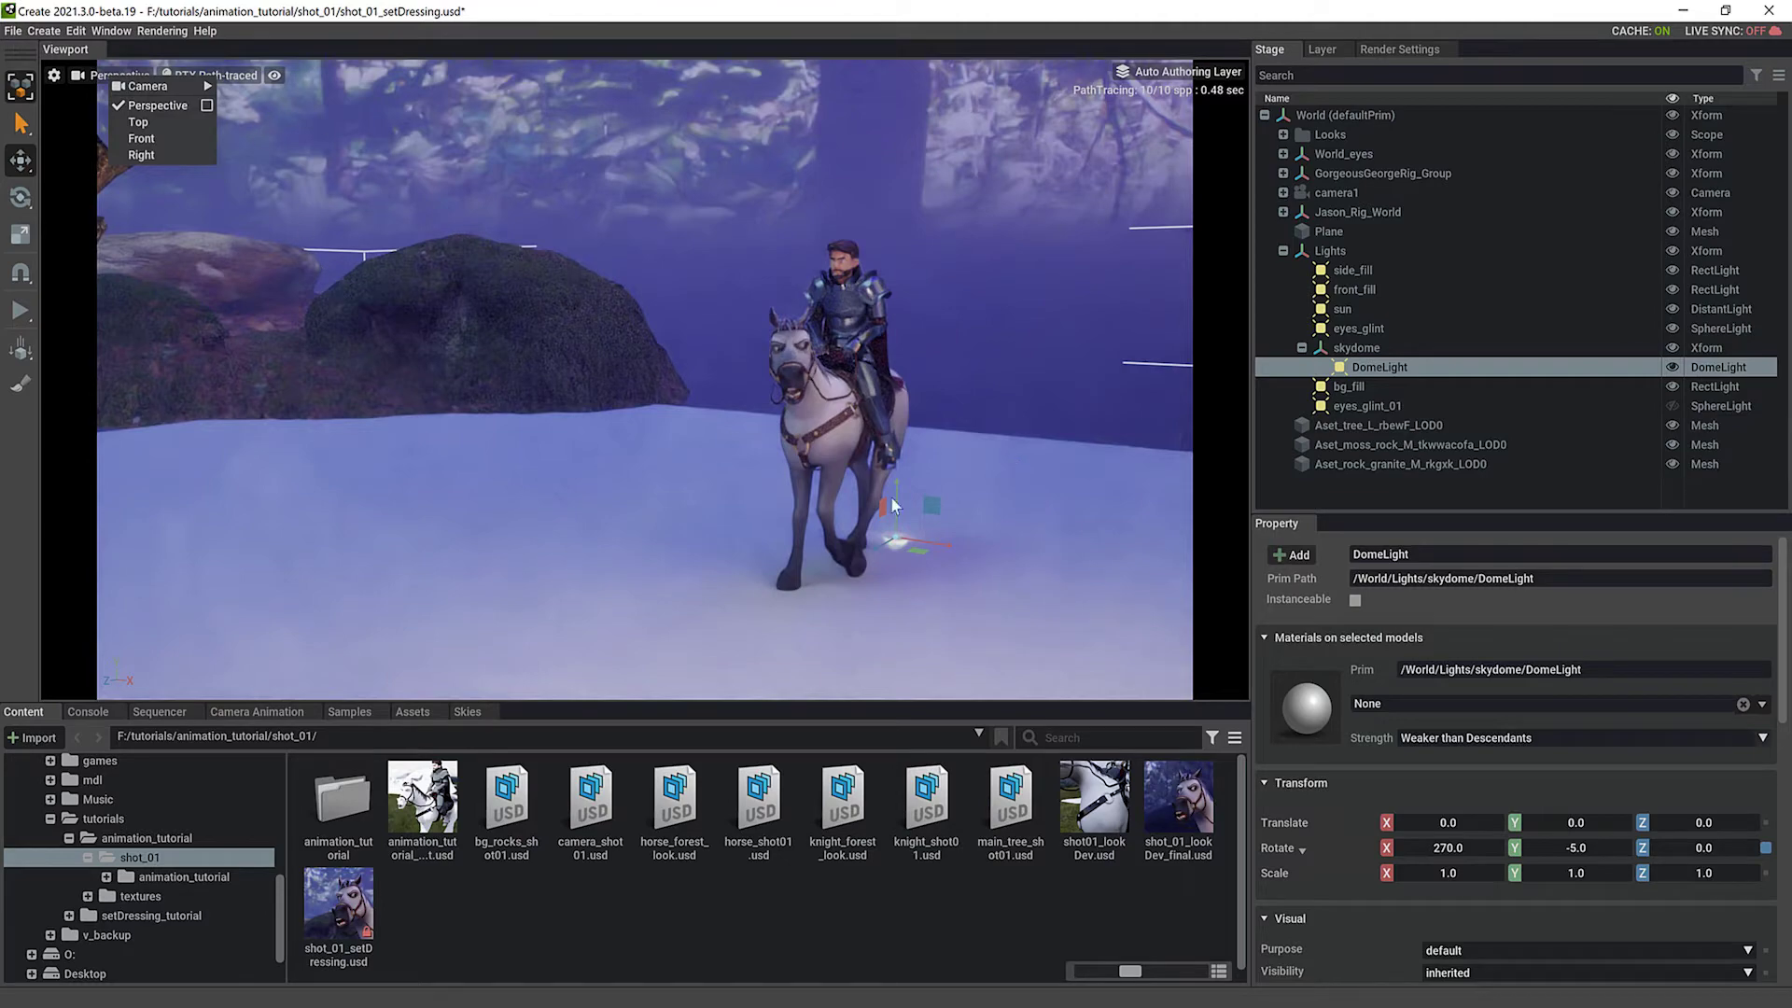
pyautogui.moveTo(1086, 598); pyautogui.dragTo(1133, 536, button='right')
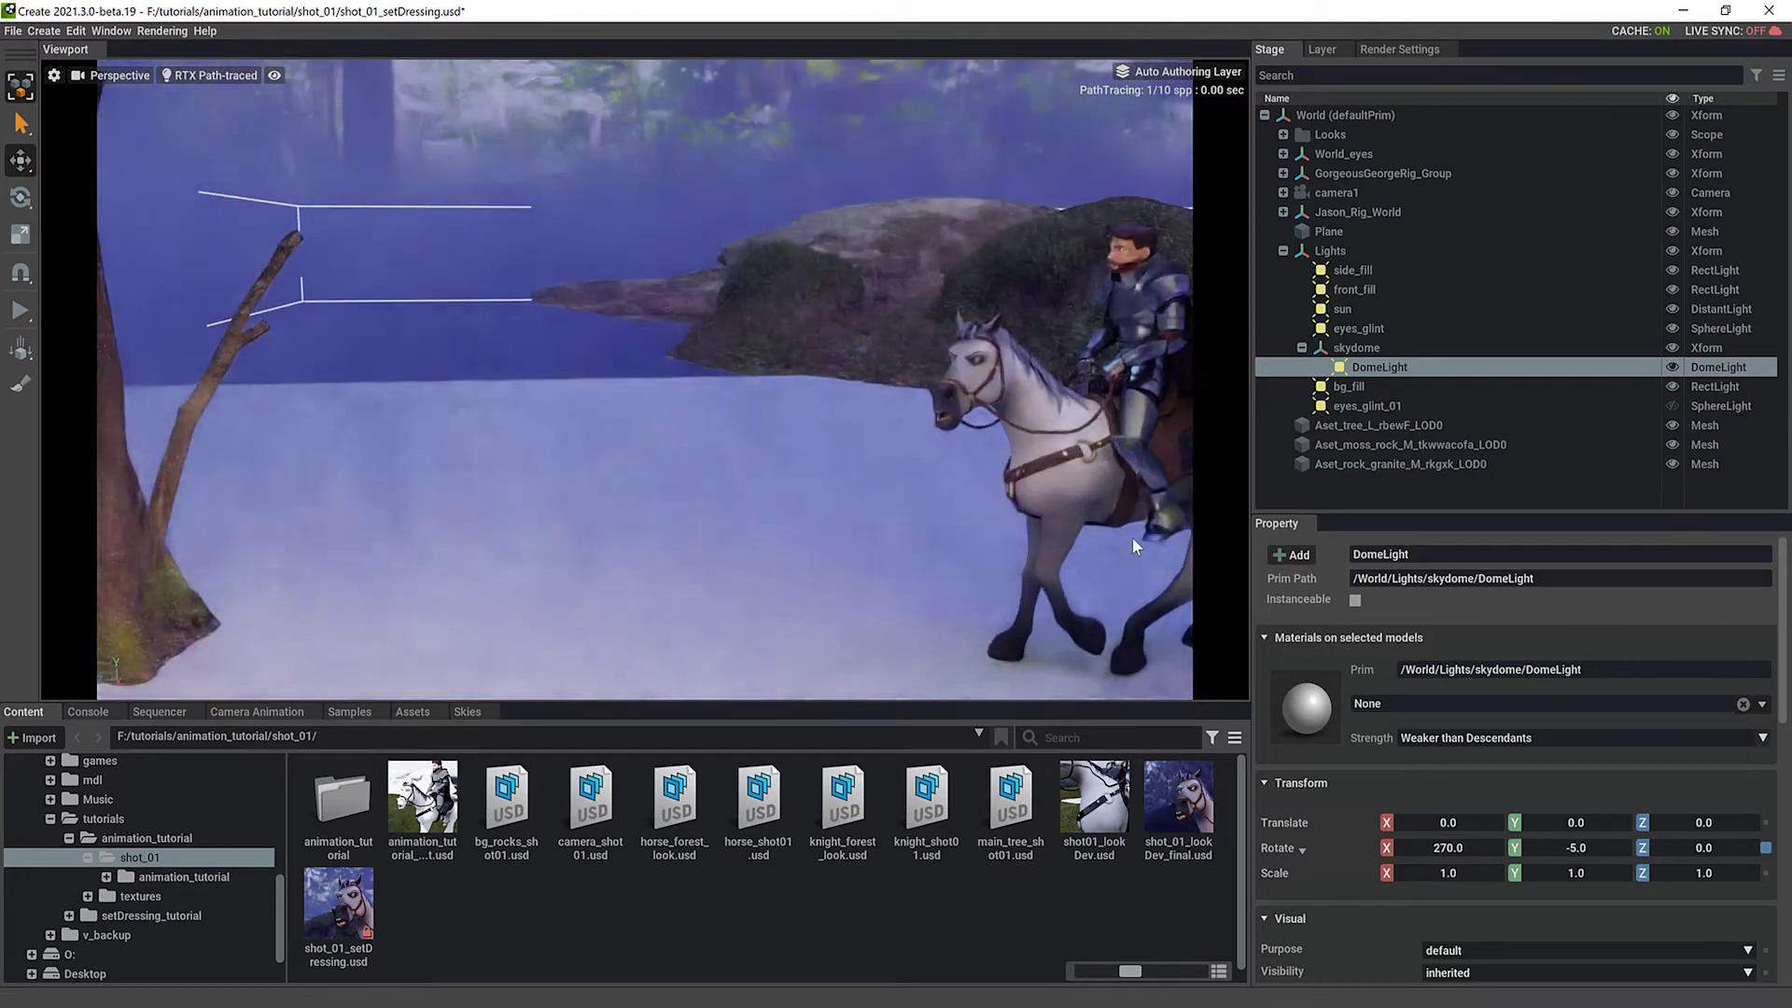
pyautogui.moveTo(949, 556); pyautogui.dragTo(416, 549, button='right')
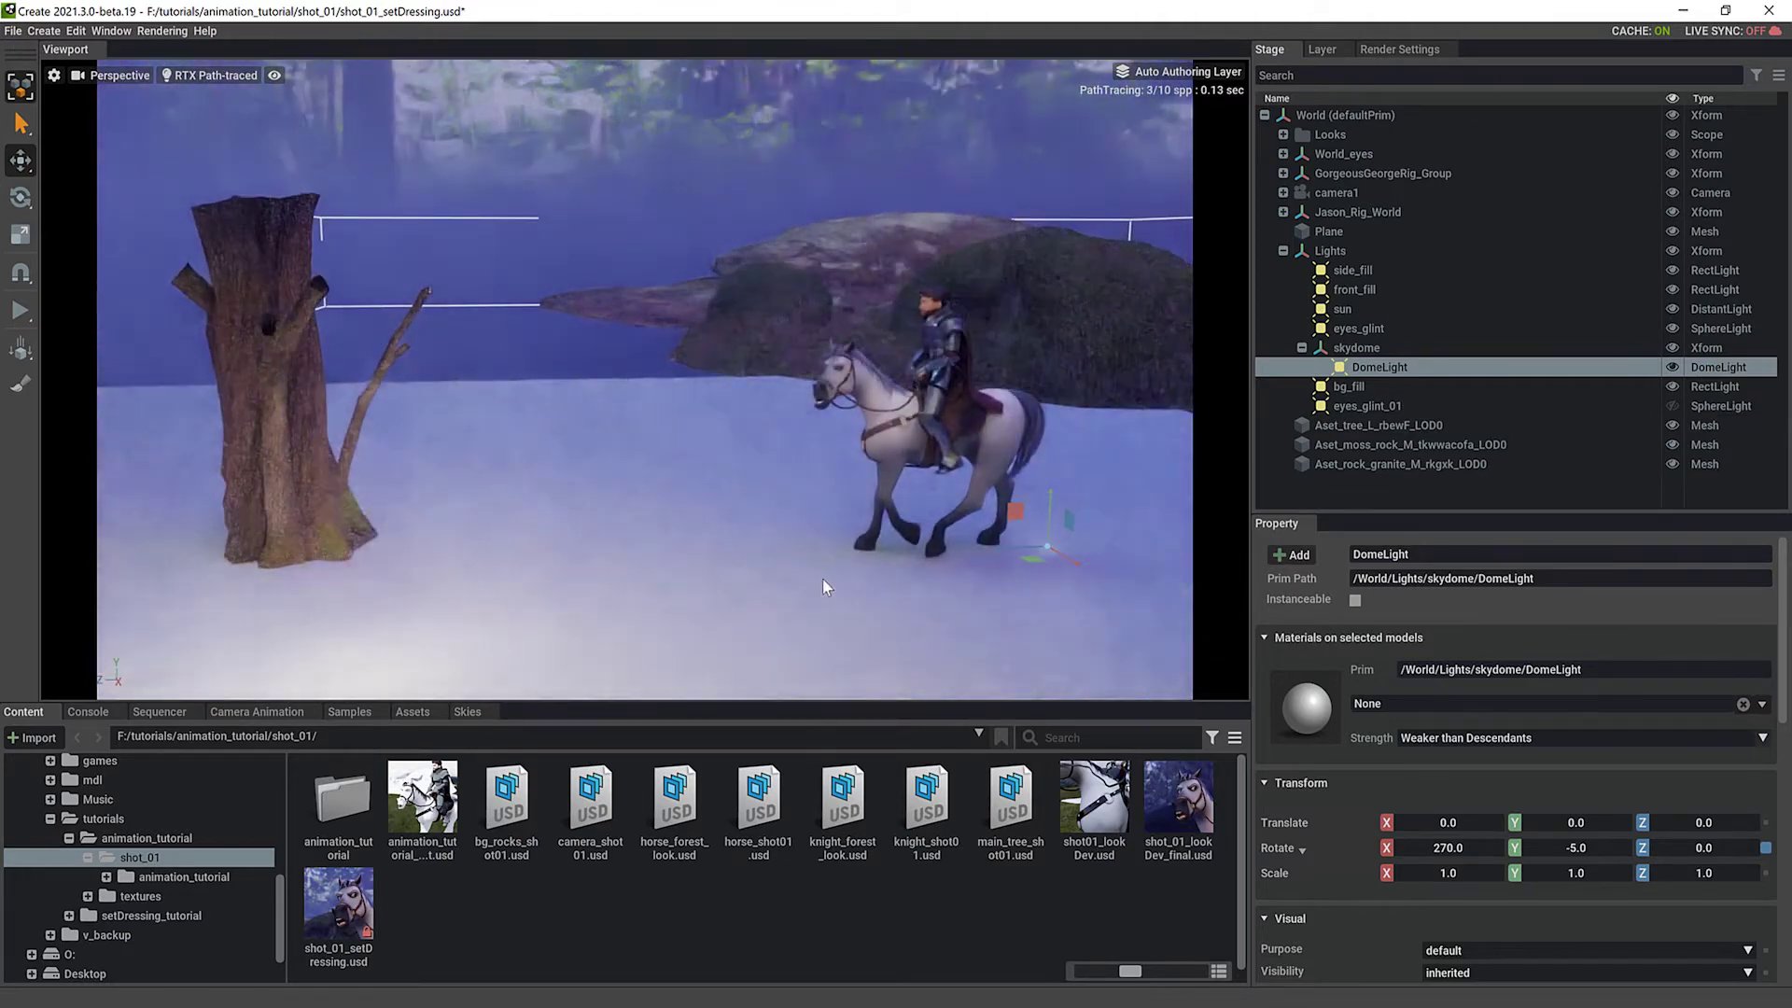
pyautogui.moveTo(926, 600); pyautogui.dragTo(821, 560, button='right')
# Switch the render mode to RTX Real-Time and collapse the Lights group
pyautogui.click(212, 75)
pyautogui.click(274, 89)
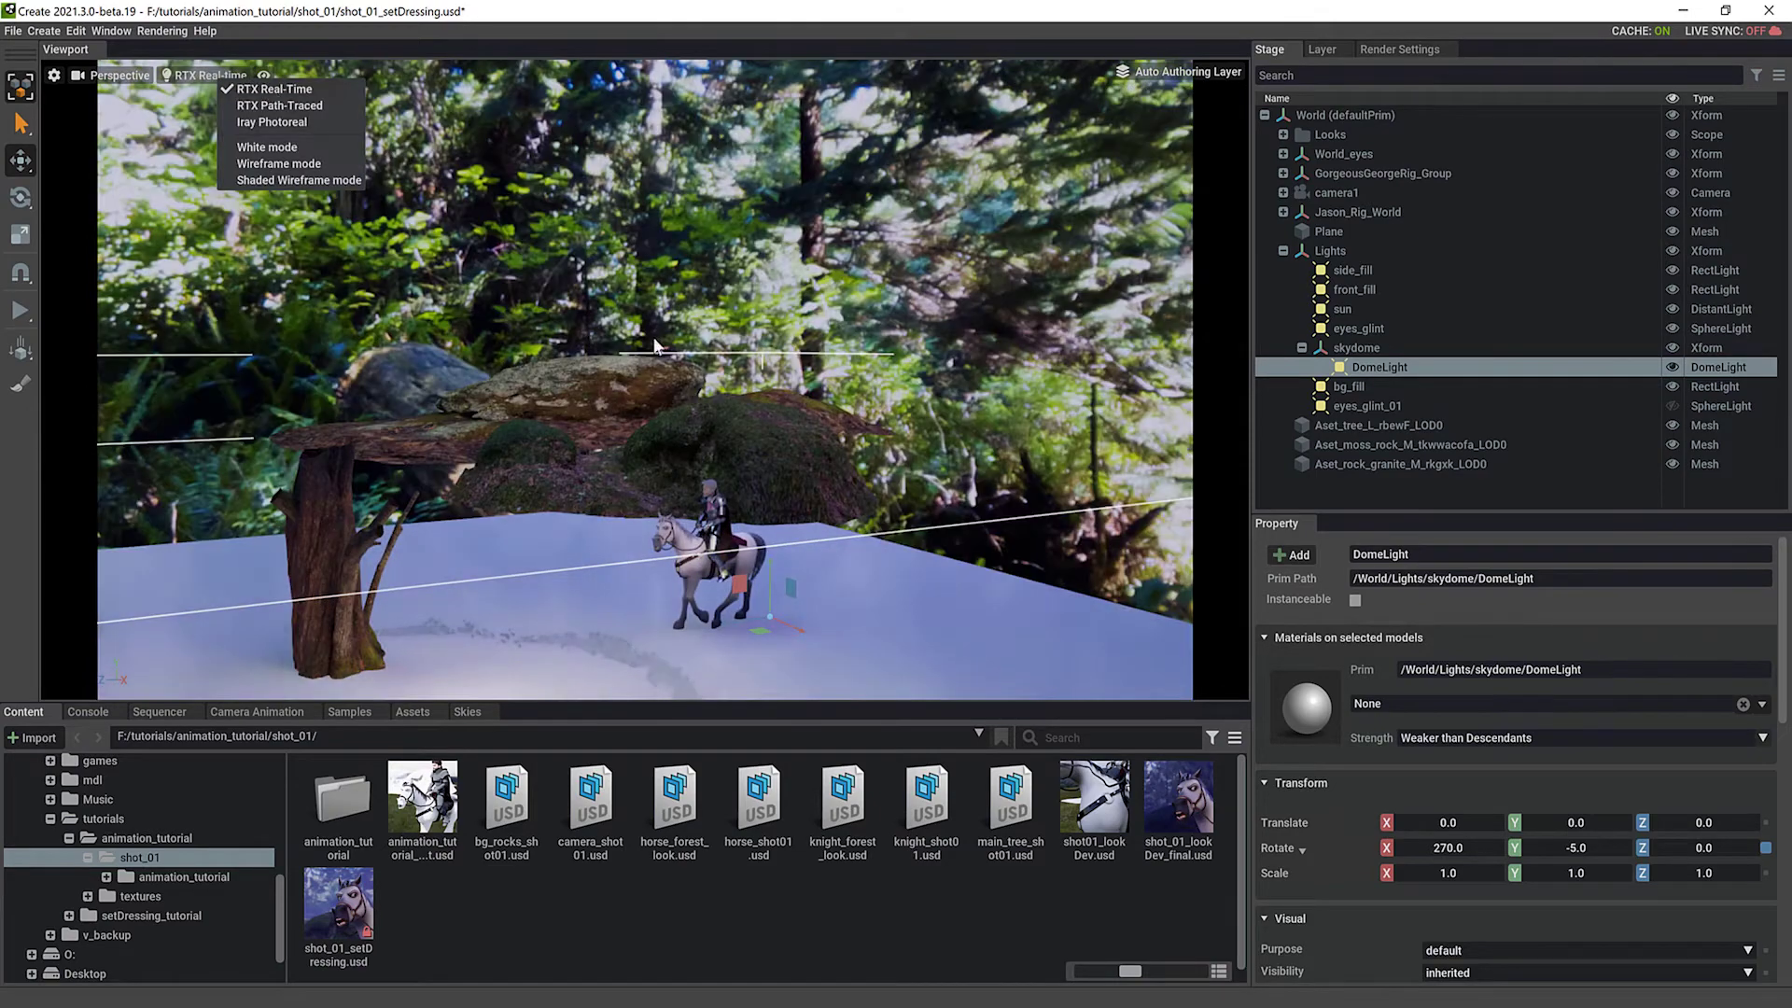
pyautogui.moveTo(887, 613)
pyautogui.mouseDown(button='right')
pyautogui.moveTo(912, 640)
pyautogui.moveTo(977, 646)
pyautogui.moveTo(985, 672)
pyautogui.moveTo(694, 595)
pyautogui.moveTo(745, 557)
pyautogui.moveTo(932, 629)
pyautogui.moveTo(1066, 635)
pyautogui.moveTo(892, 630)
pyautogui.moveTo(866, 596)
pyautogui.mouseUp(button='right')
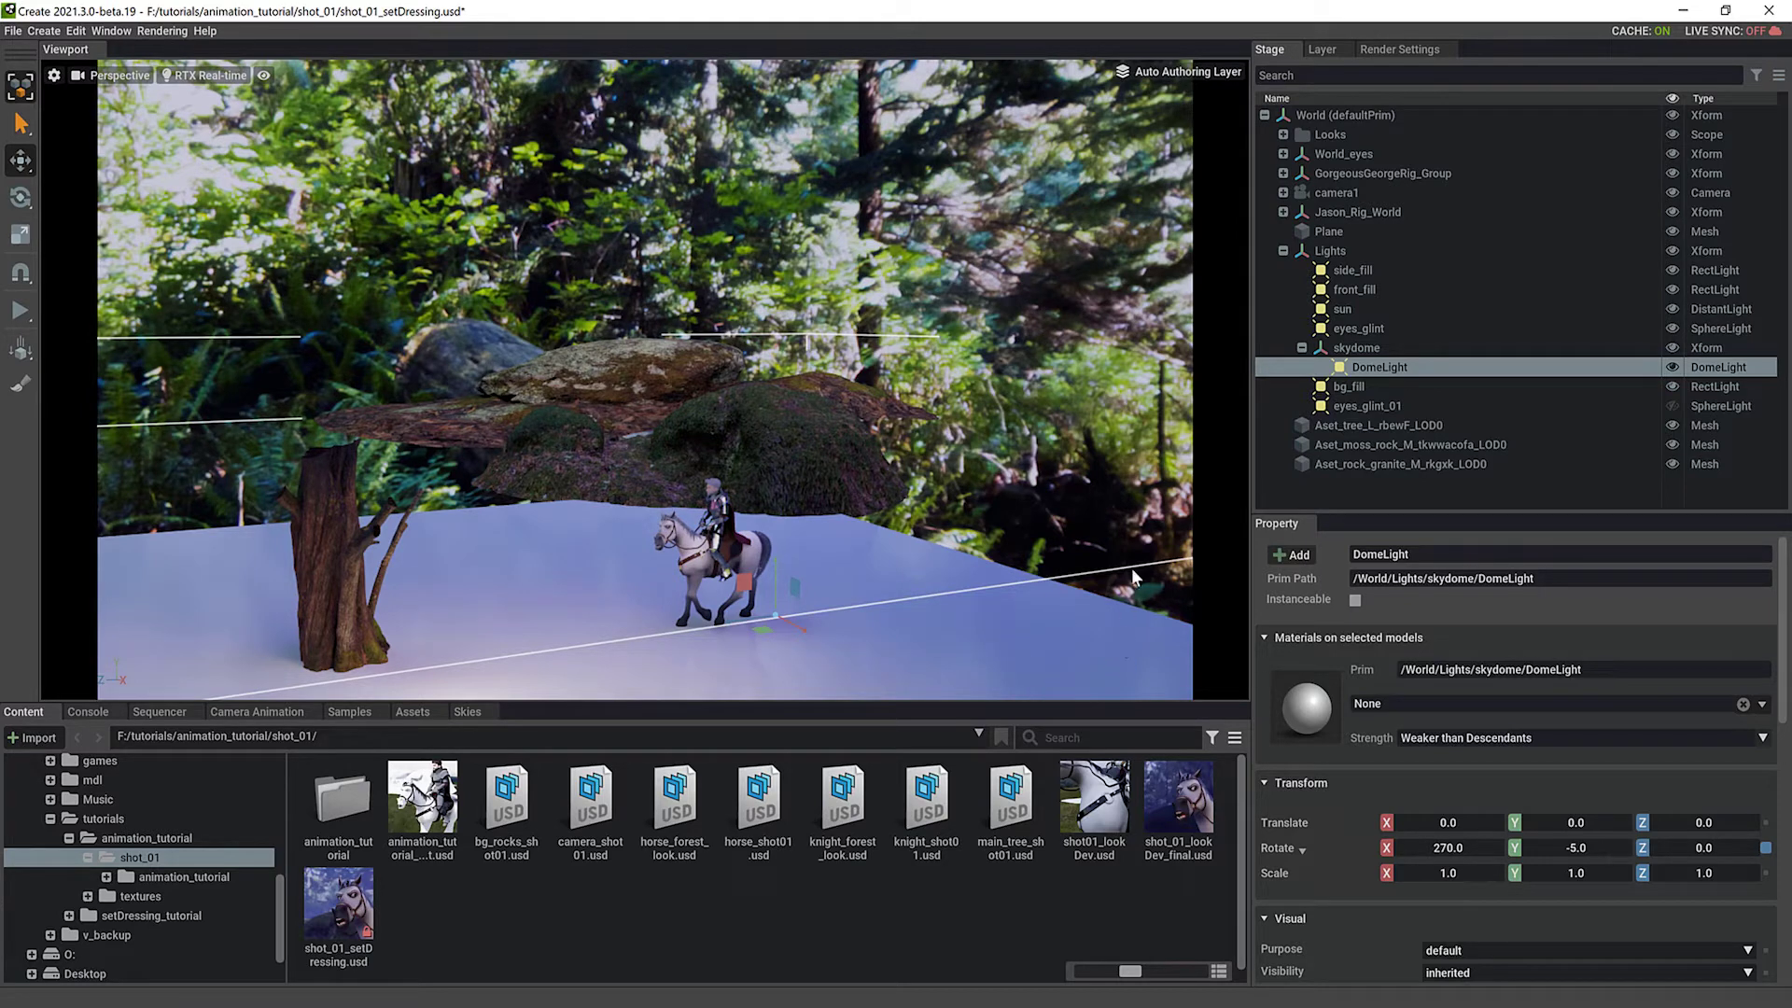
pyautogui.click(1283, 250)
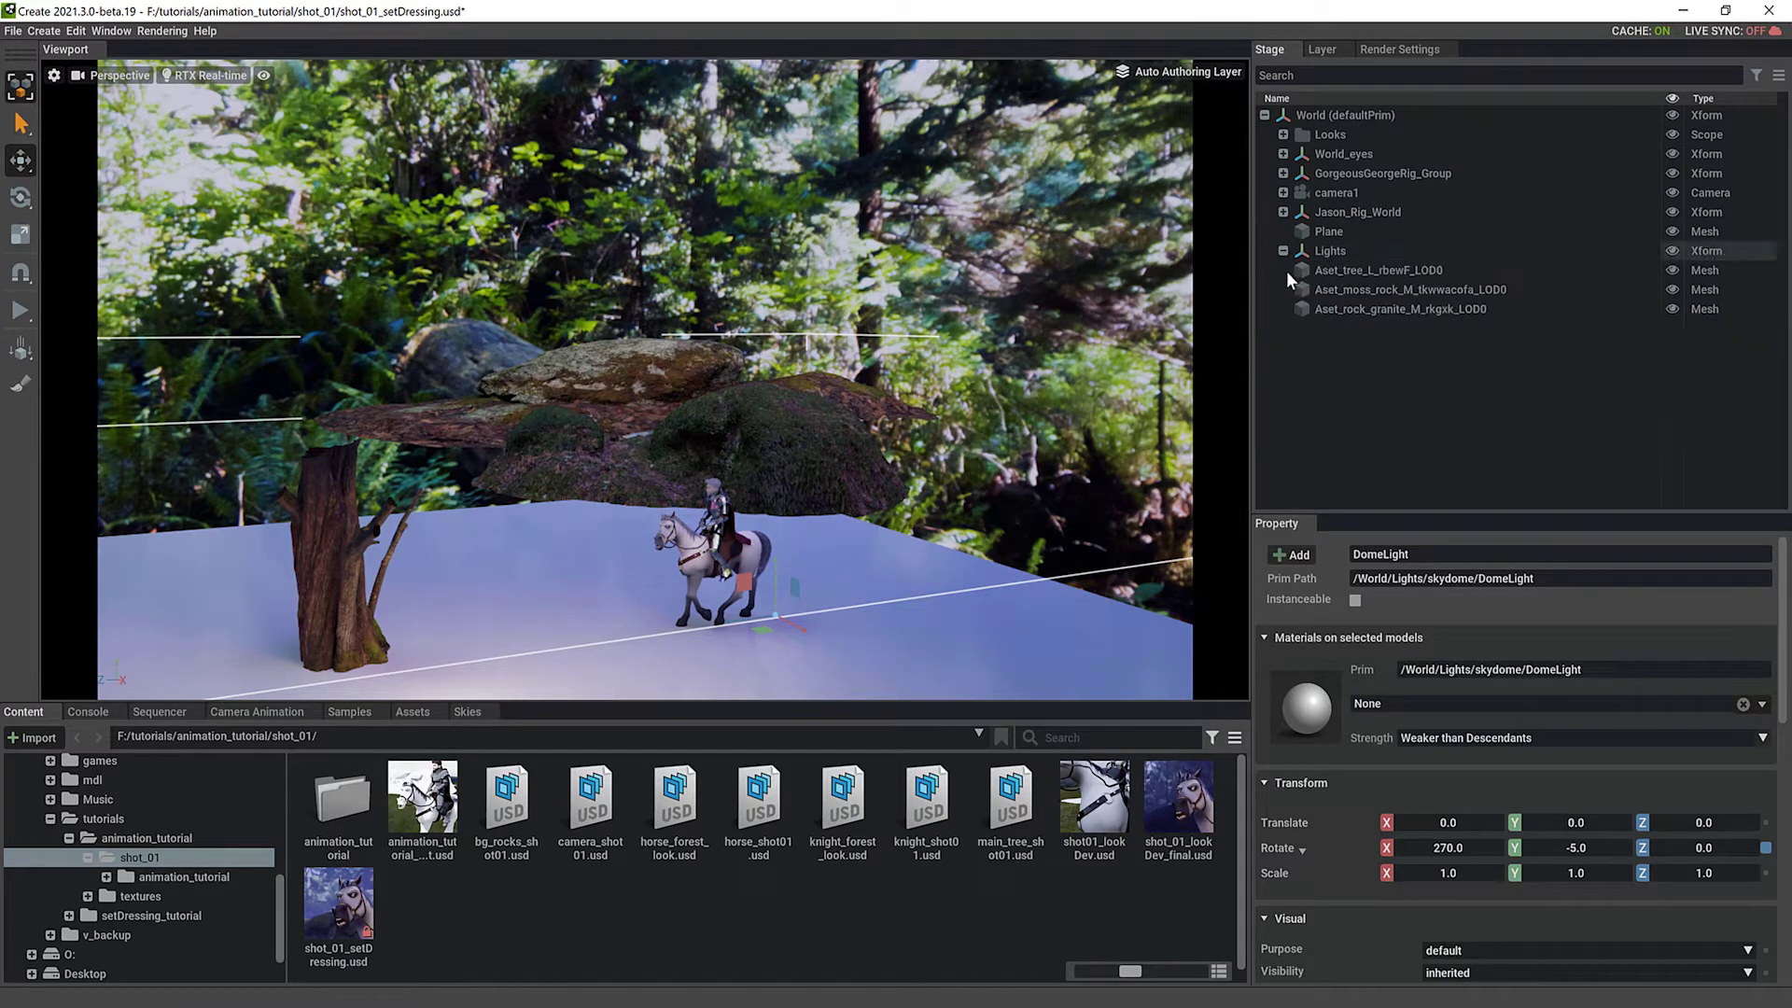
# From the Layer tab, select the ground plane and scale it up uniformly to 11.656
pyautogui.click(1333, 48)
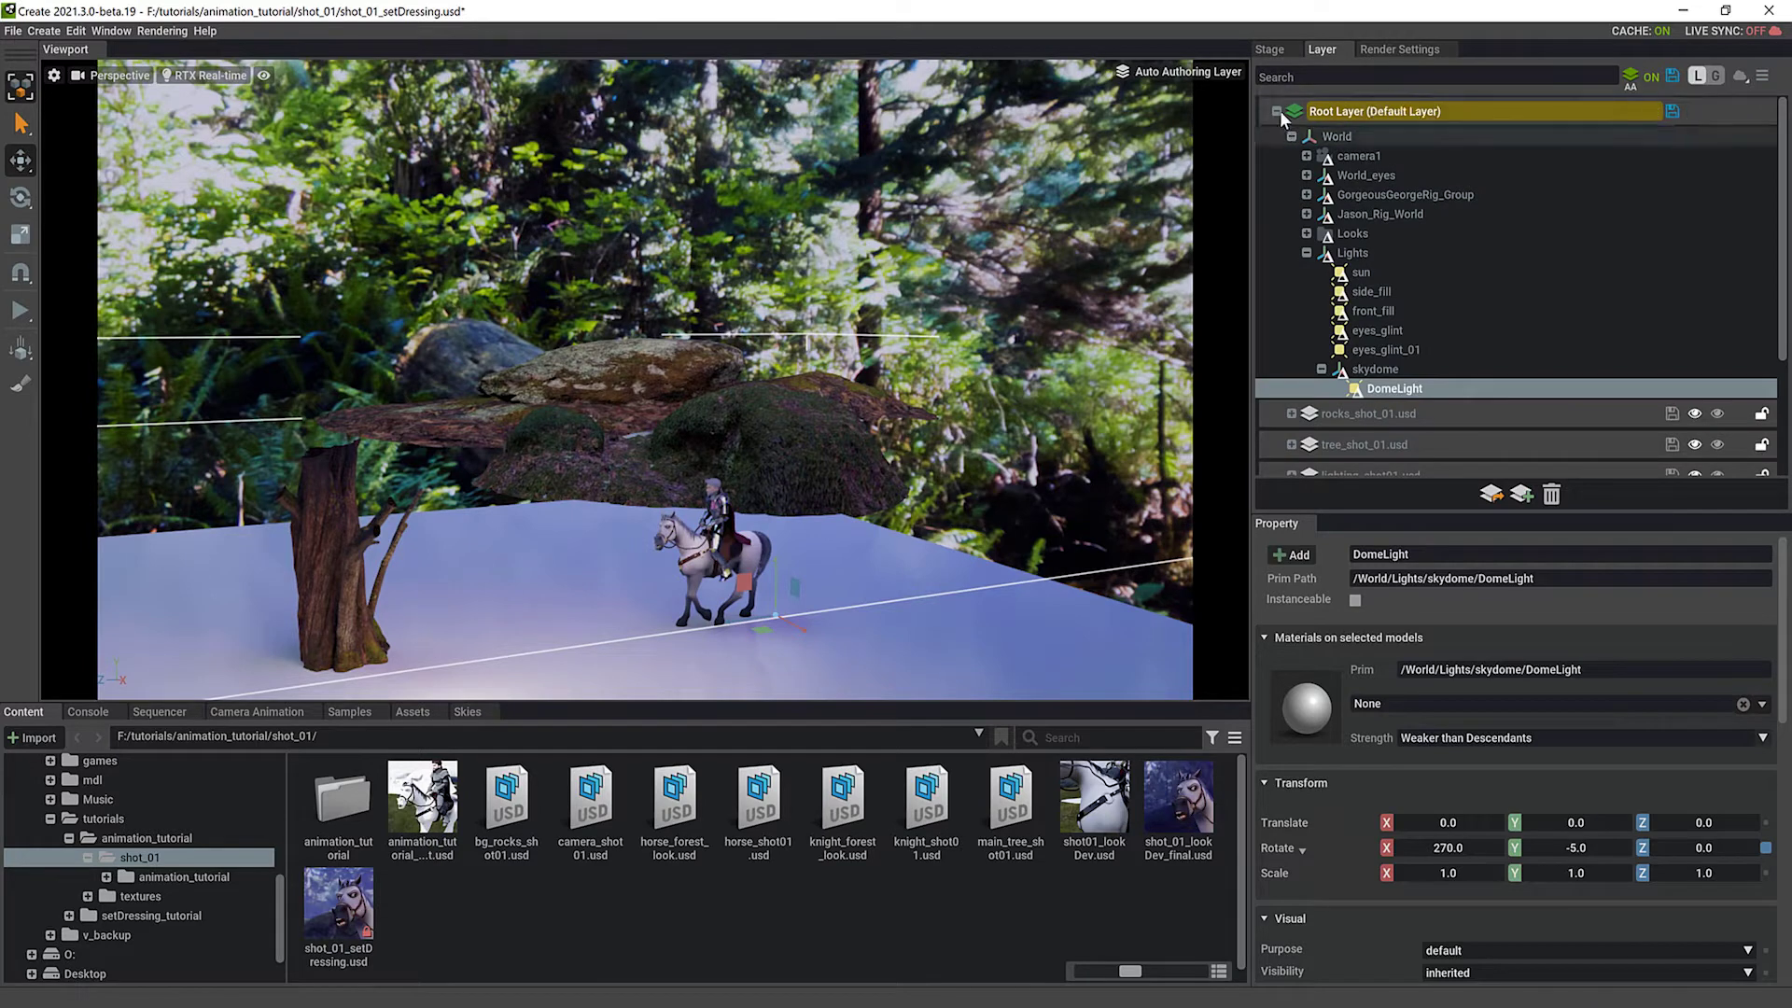
pyautogui.click(1291, 136)
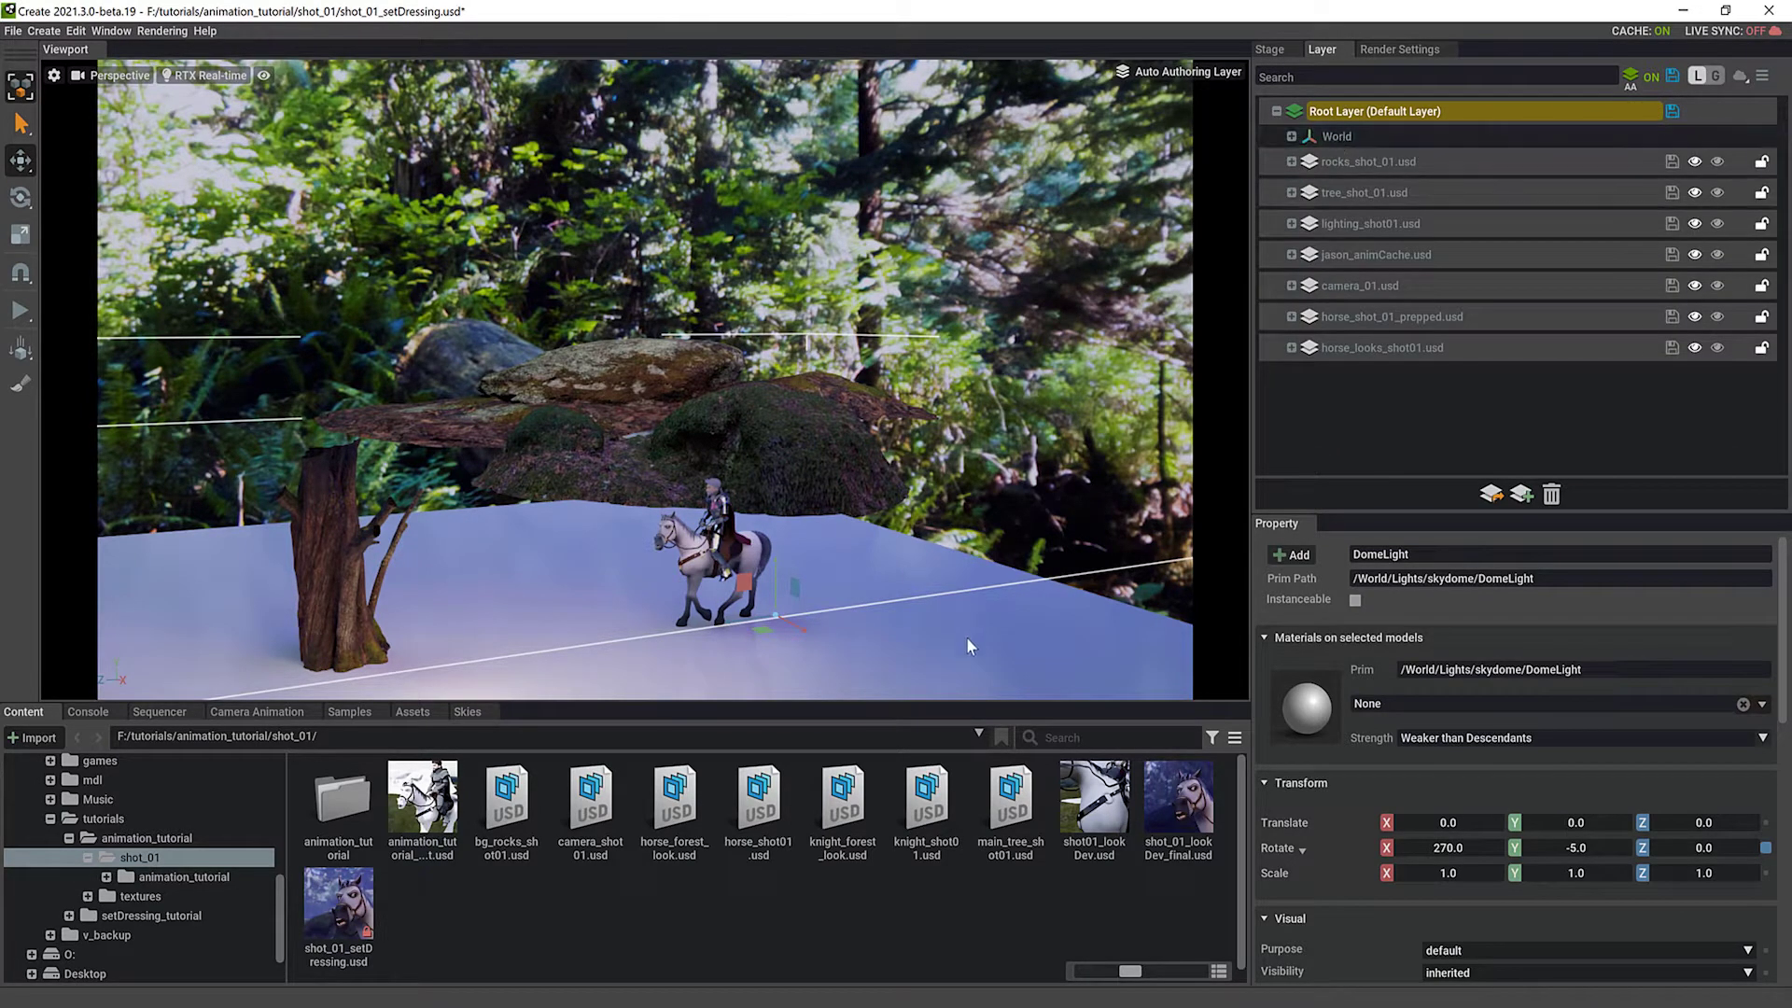
pyautogui.click(991, 644)
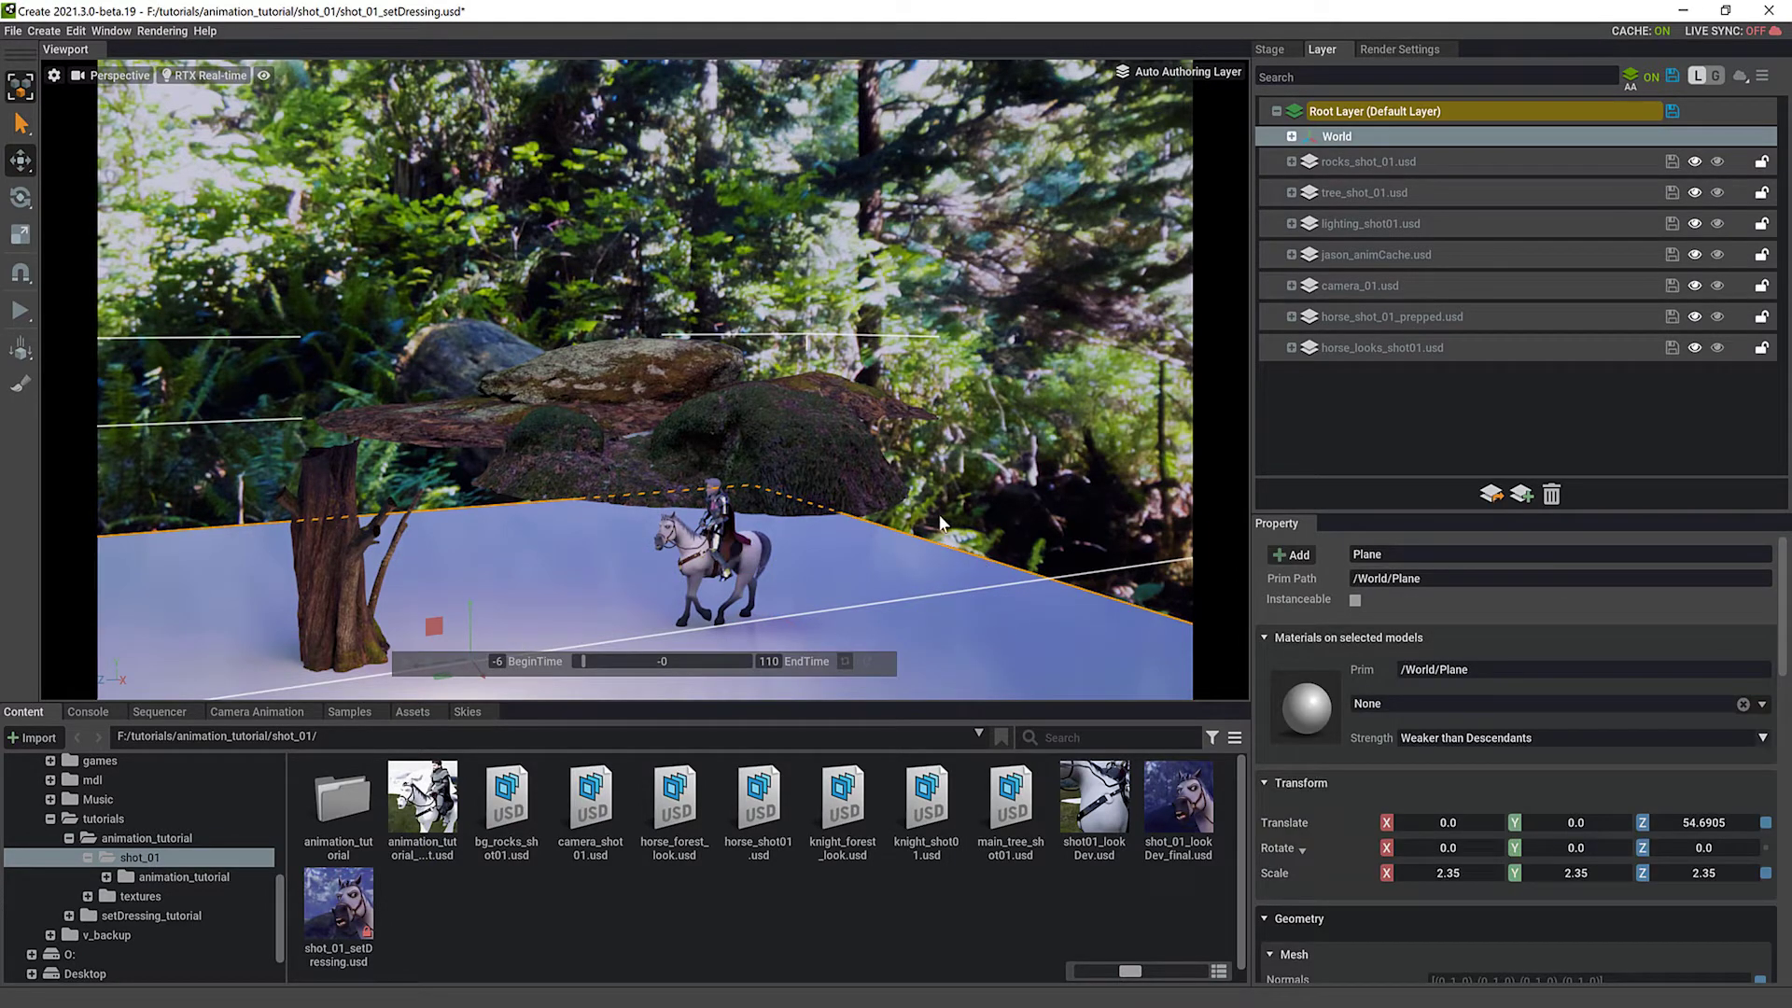
pyautogui.press('r')
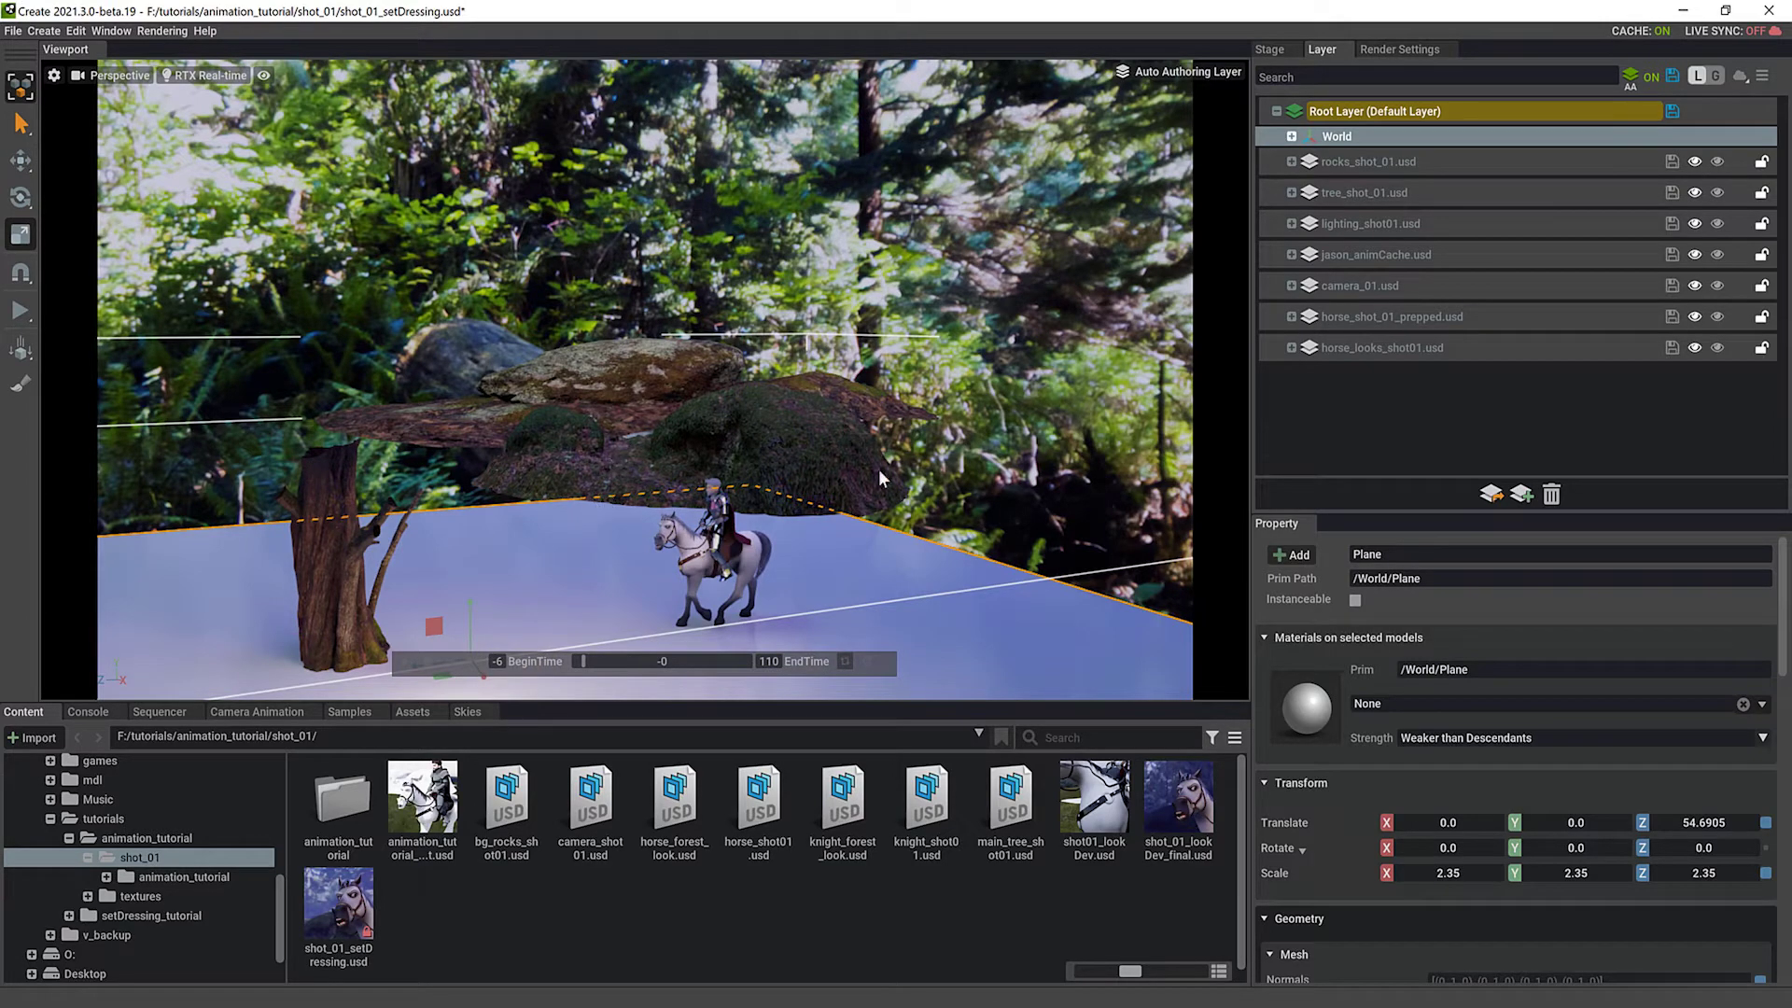
pyautogui.scroll(5, 980, 662)
pyautogui.moveTo(481, 630); pyautogui.dragTo(670, 629)
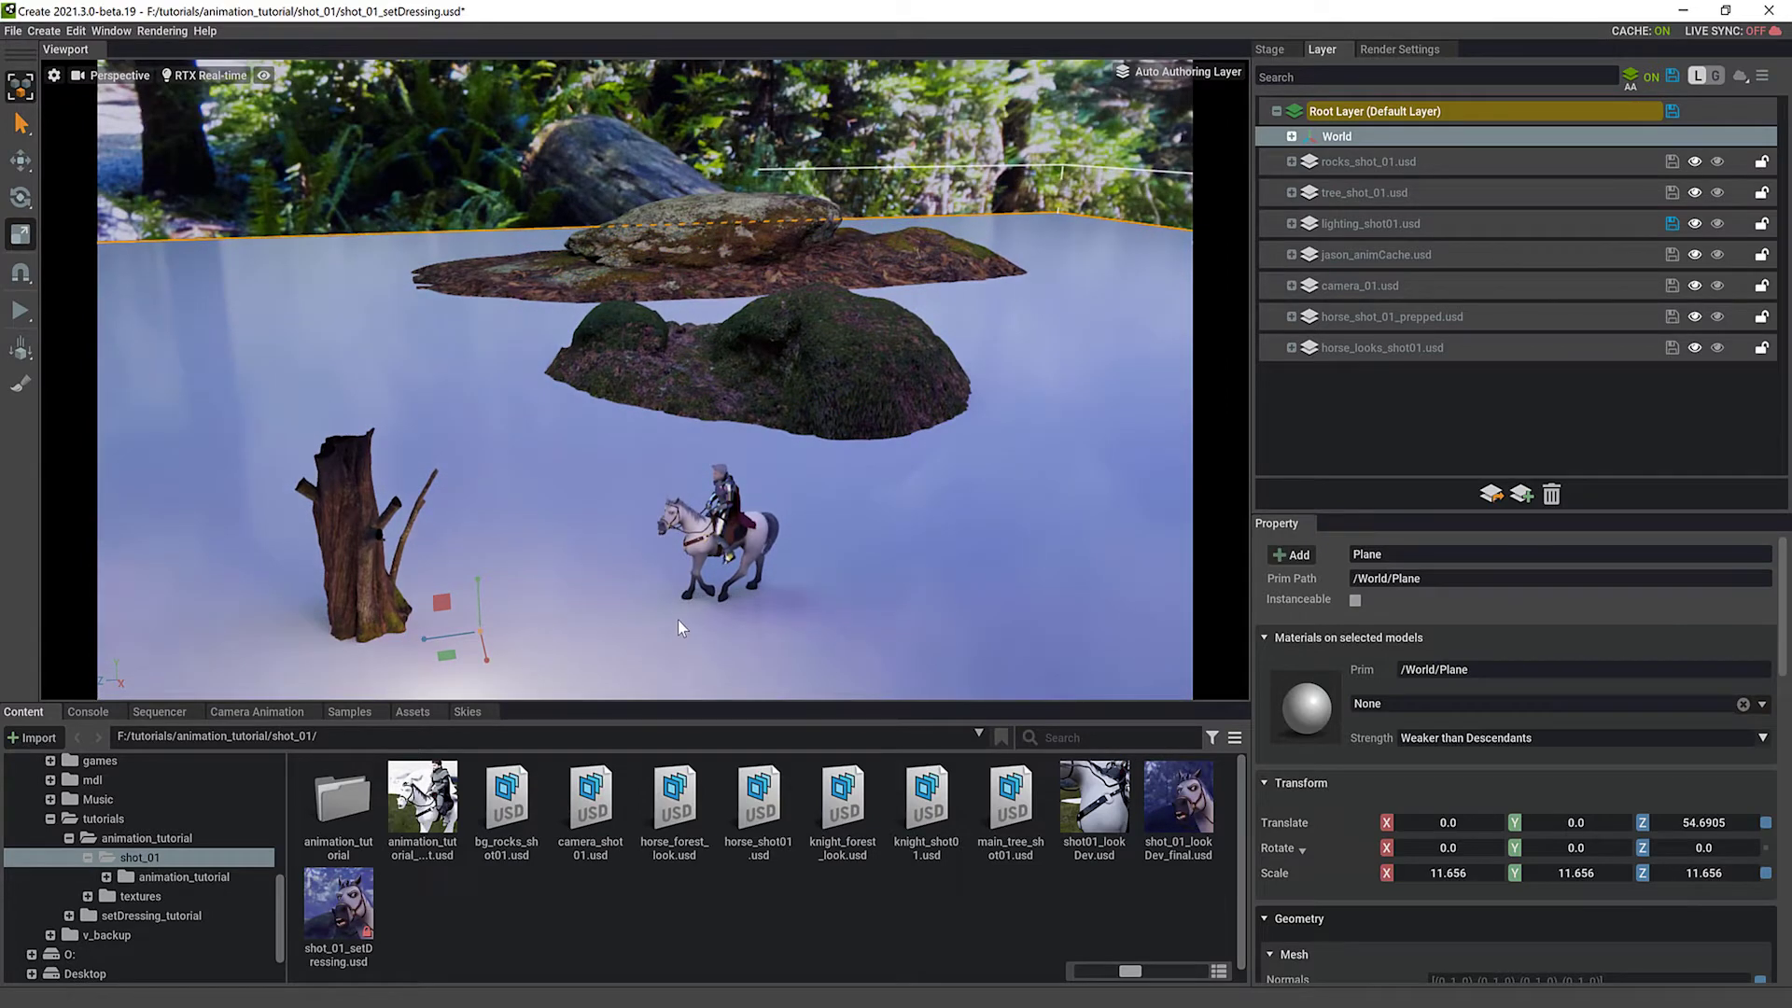
# Move the ground plane to X -151.08782, Z 34.68599 beneath the rocks, tree and horse
pyautogui.press('w')
pyautogui.keyDown('alt'); pyautogui.moveTo(666, 606); pyautogui.dragTo(793, 574); pyautogui.keyUp('alt')
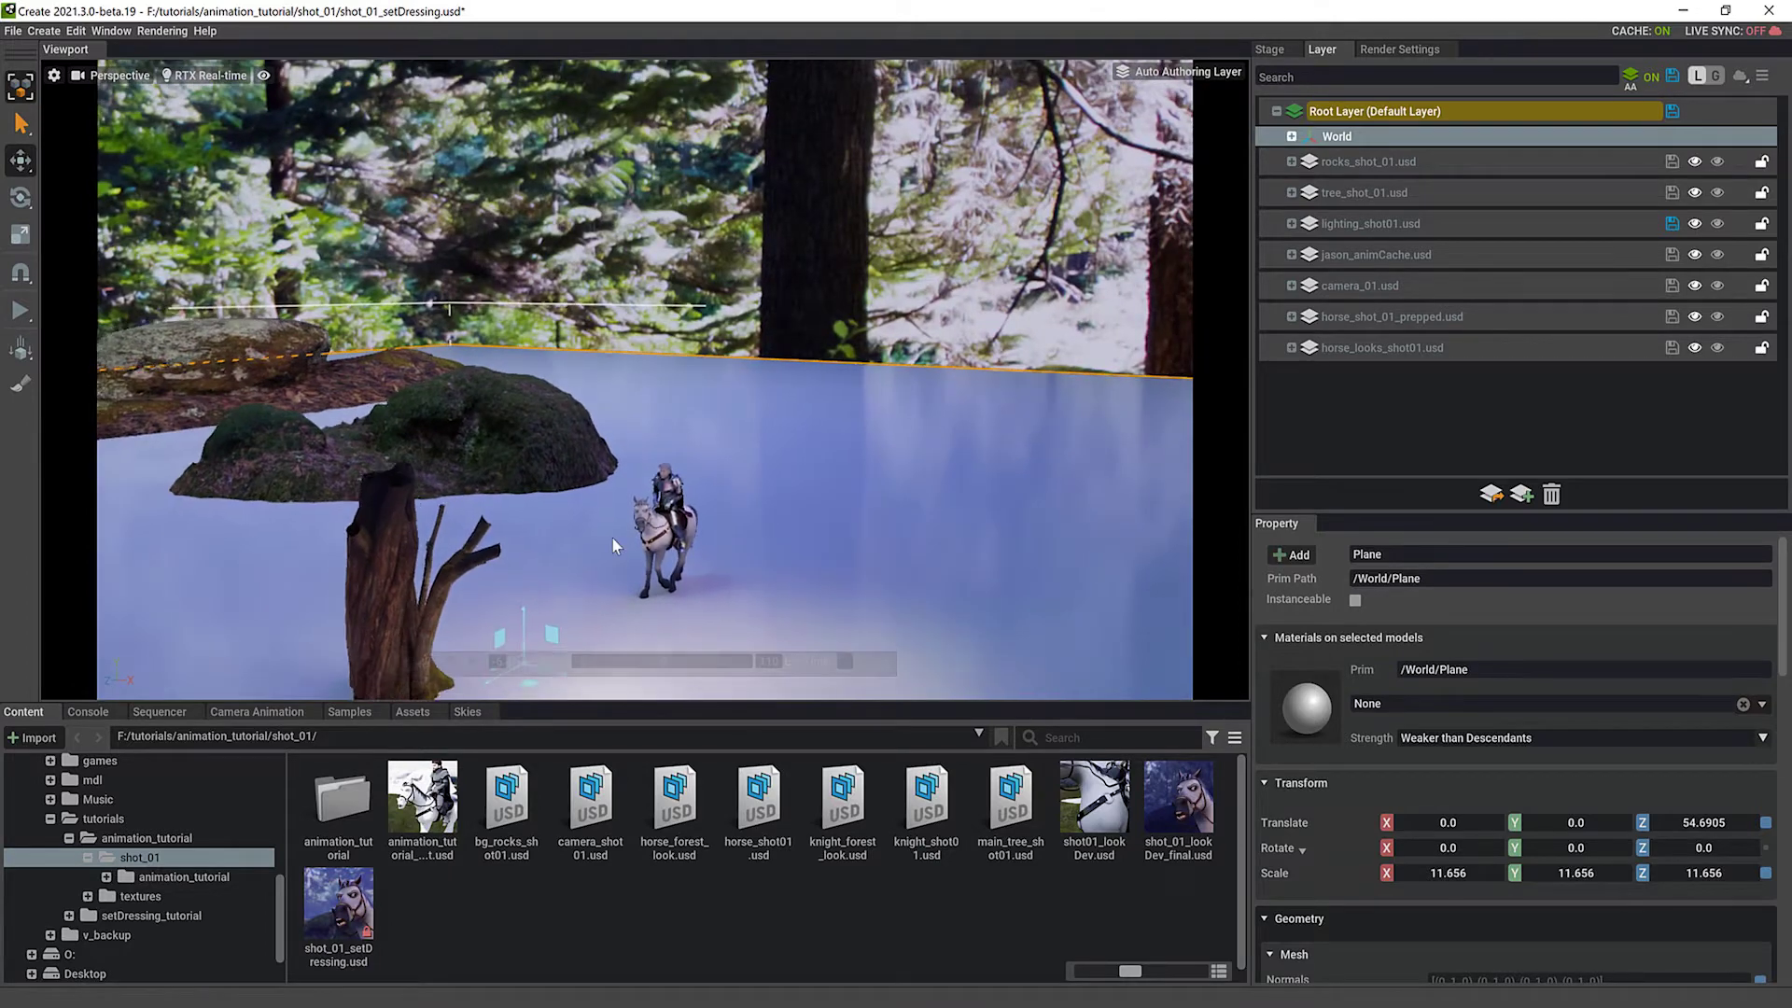
pyautogui.scroll(-3, 612, 540)
pyautogui.moveTo(606, 578); pyautogui.dragTo(192, 478)
pyautogui.keyDown('alt'); pyautogui.moveTo(726, 451); pyautogui.dragTo(692, 505); pyautogui.keyUp('alt')
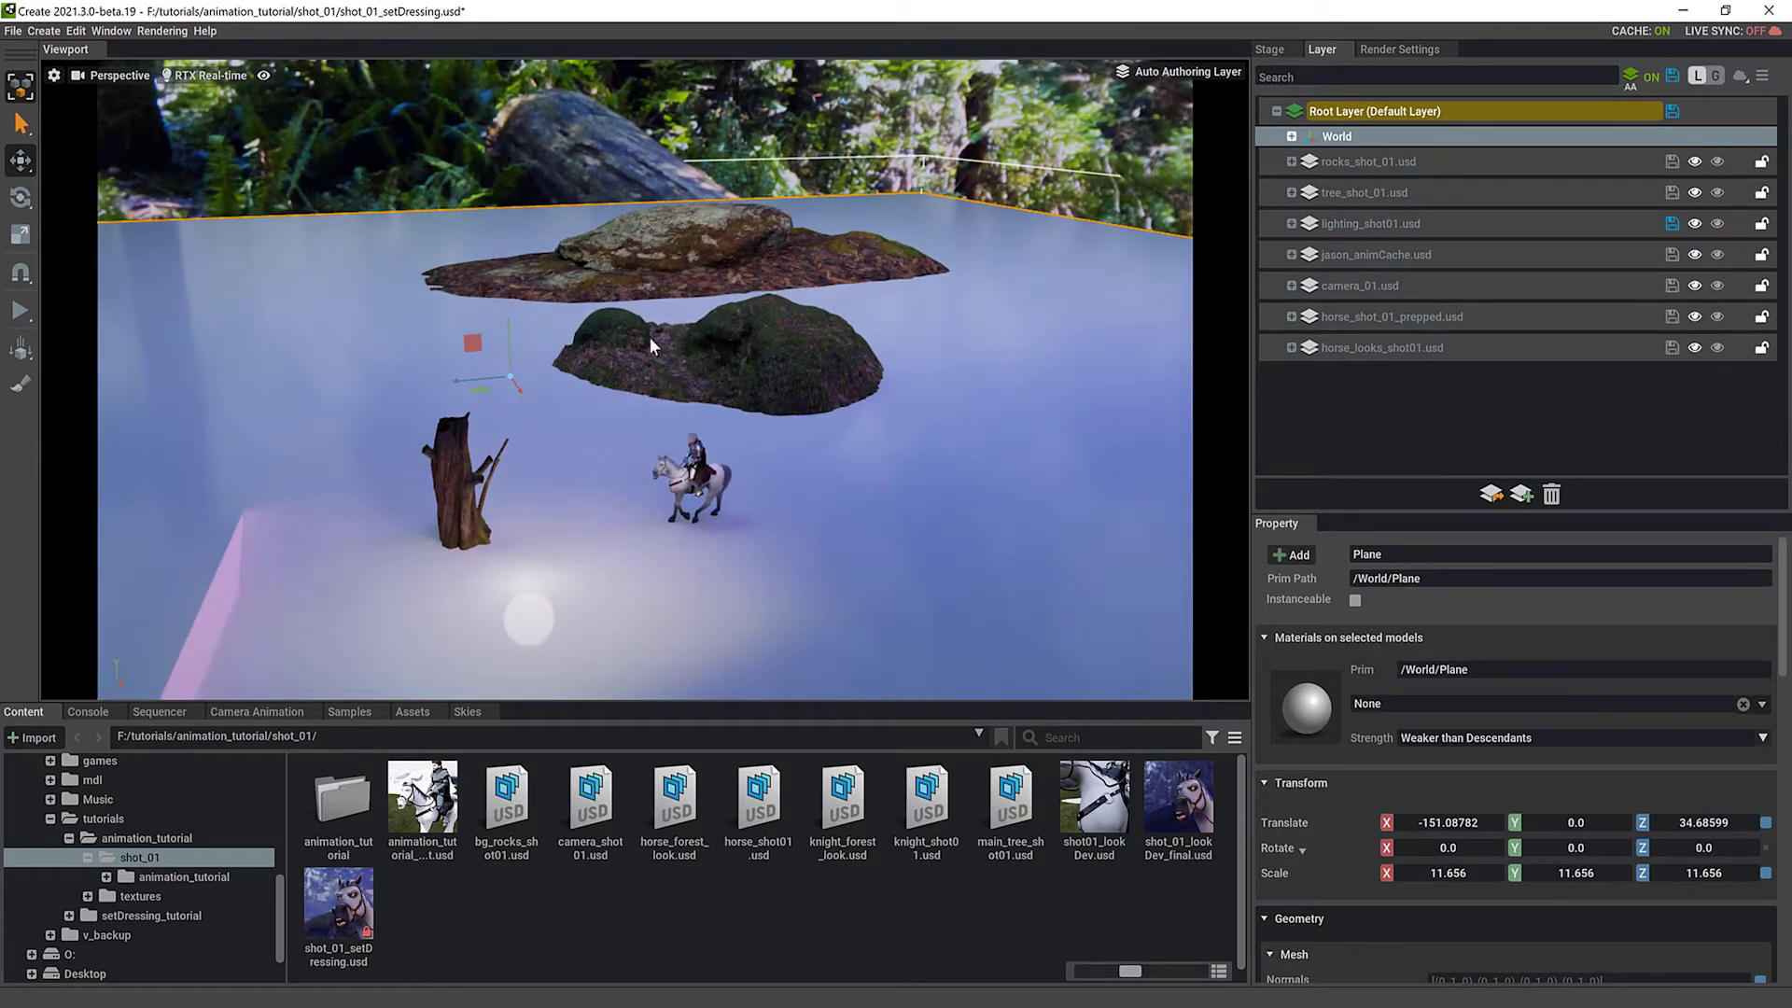
pyautogui.moveTo(541, 664)
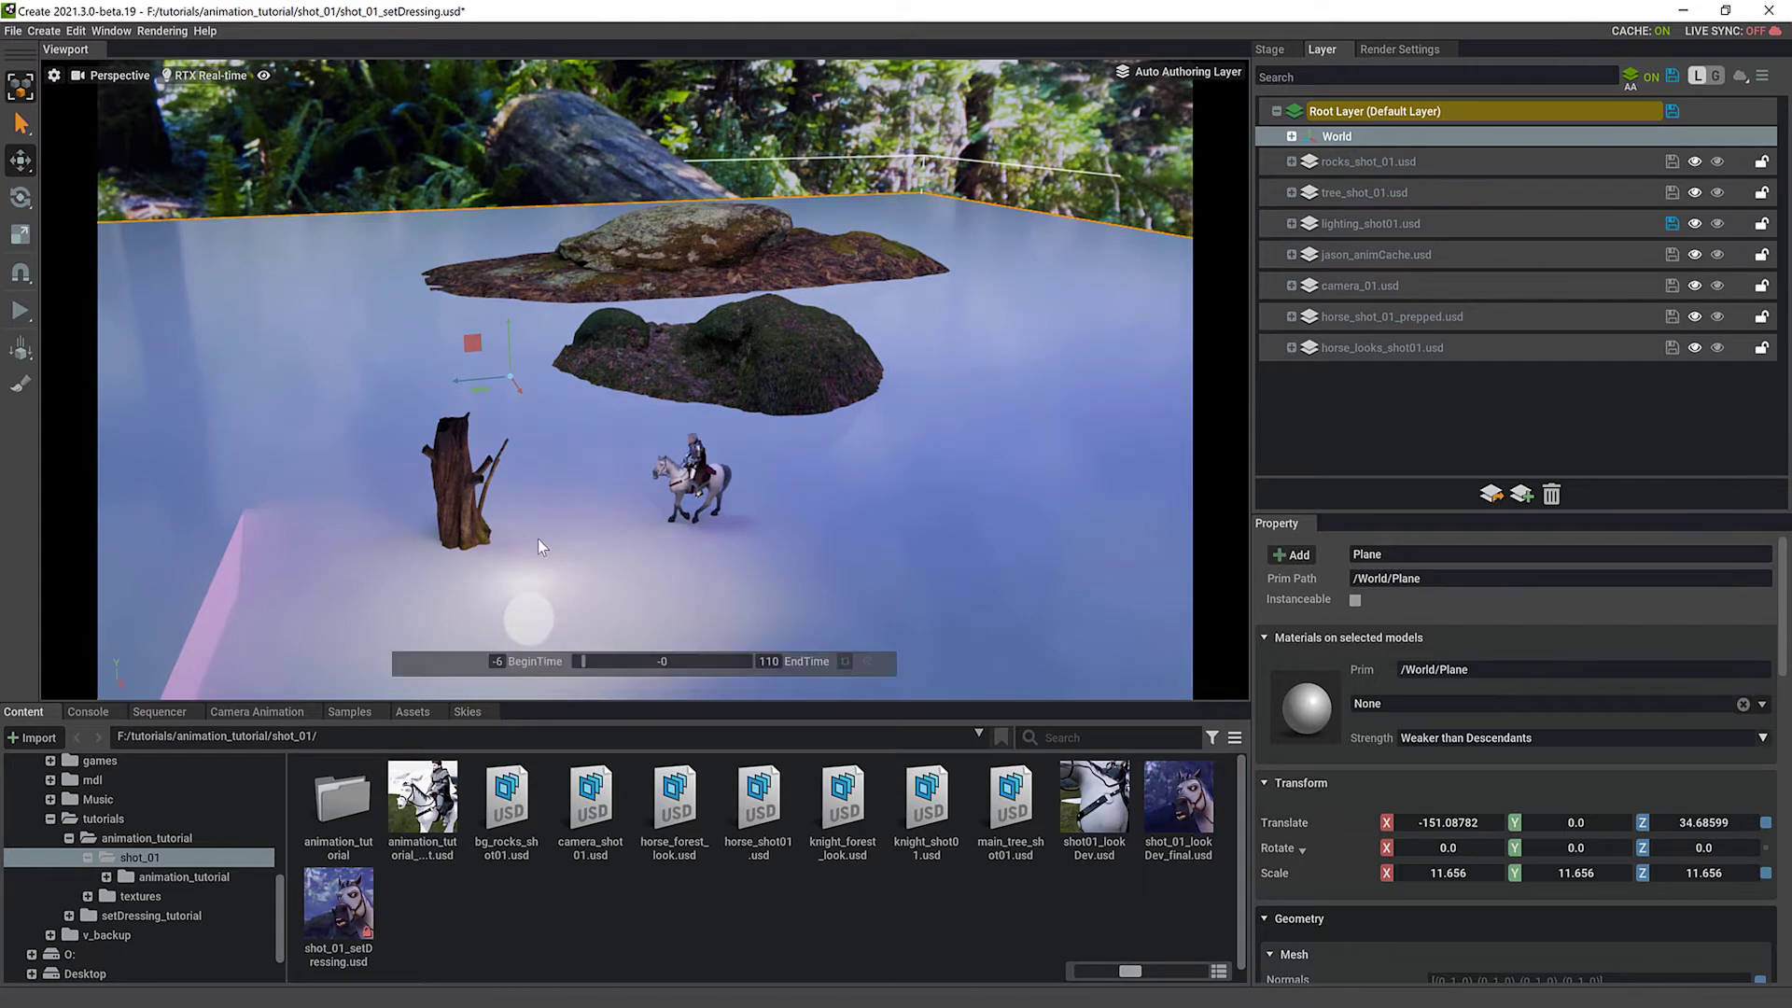
pyautogui.click(120, 76)
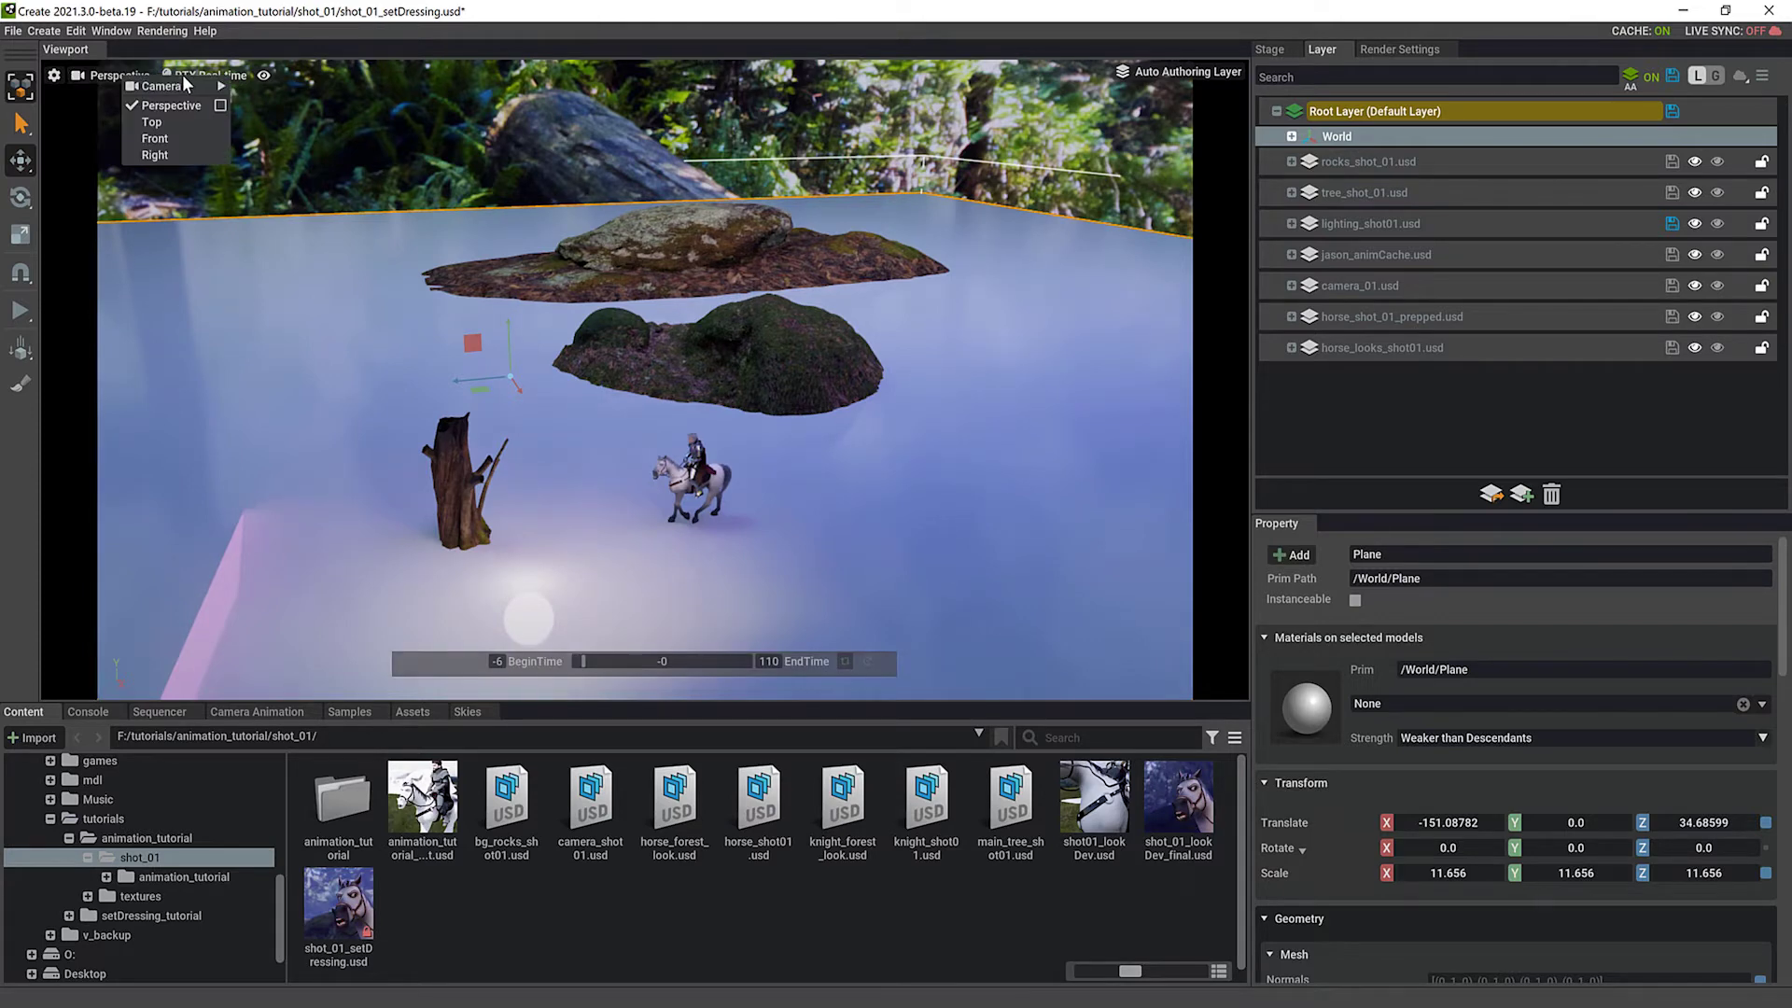
pyautogui.moveTo(214, 91)
pyautogui.click(279, 86)
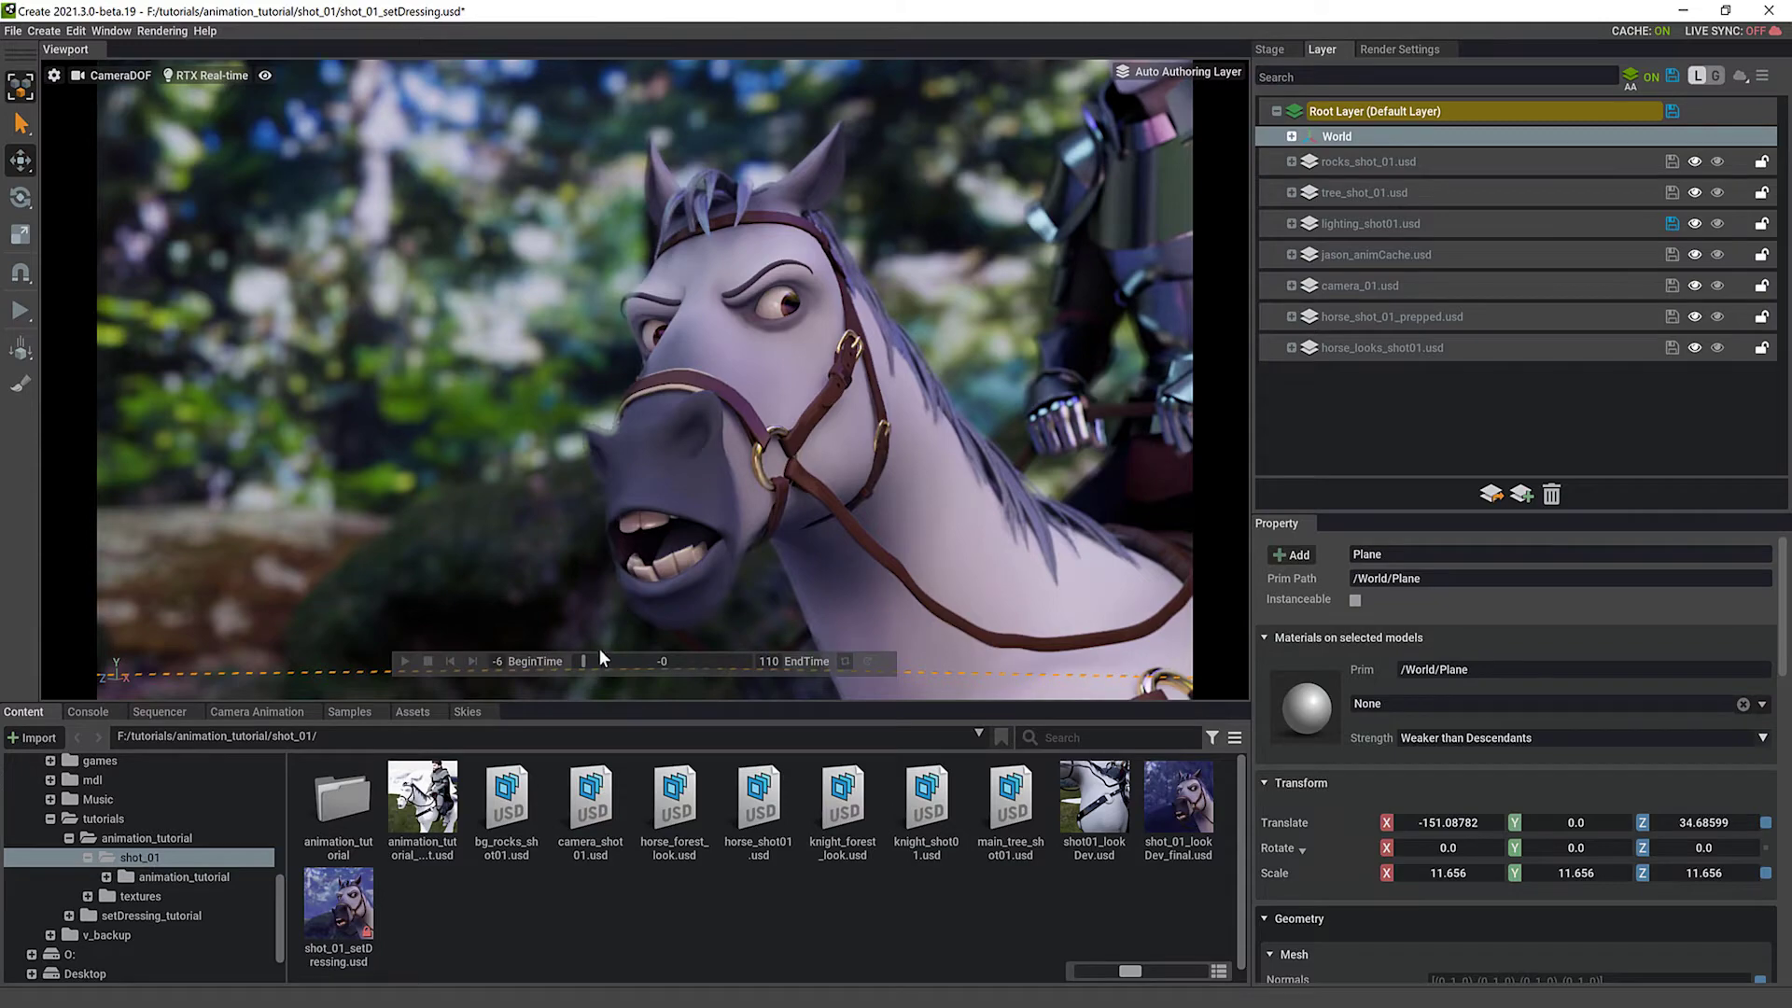
pyautogui.moveTo(573, 657); pyautogui.dragTo(789, 677)
pyautogui.moveTo(556, 669); pyautogui.dragTo(497, 663)
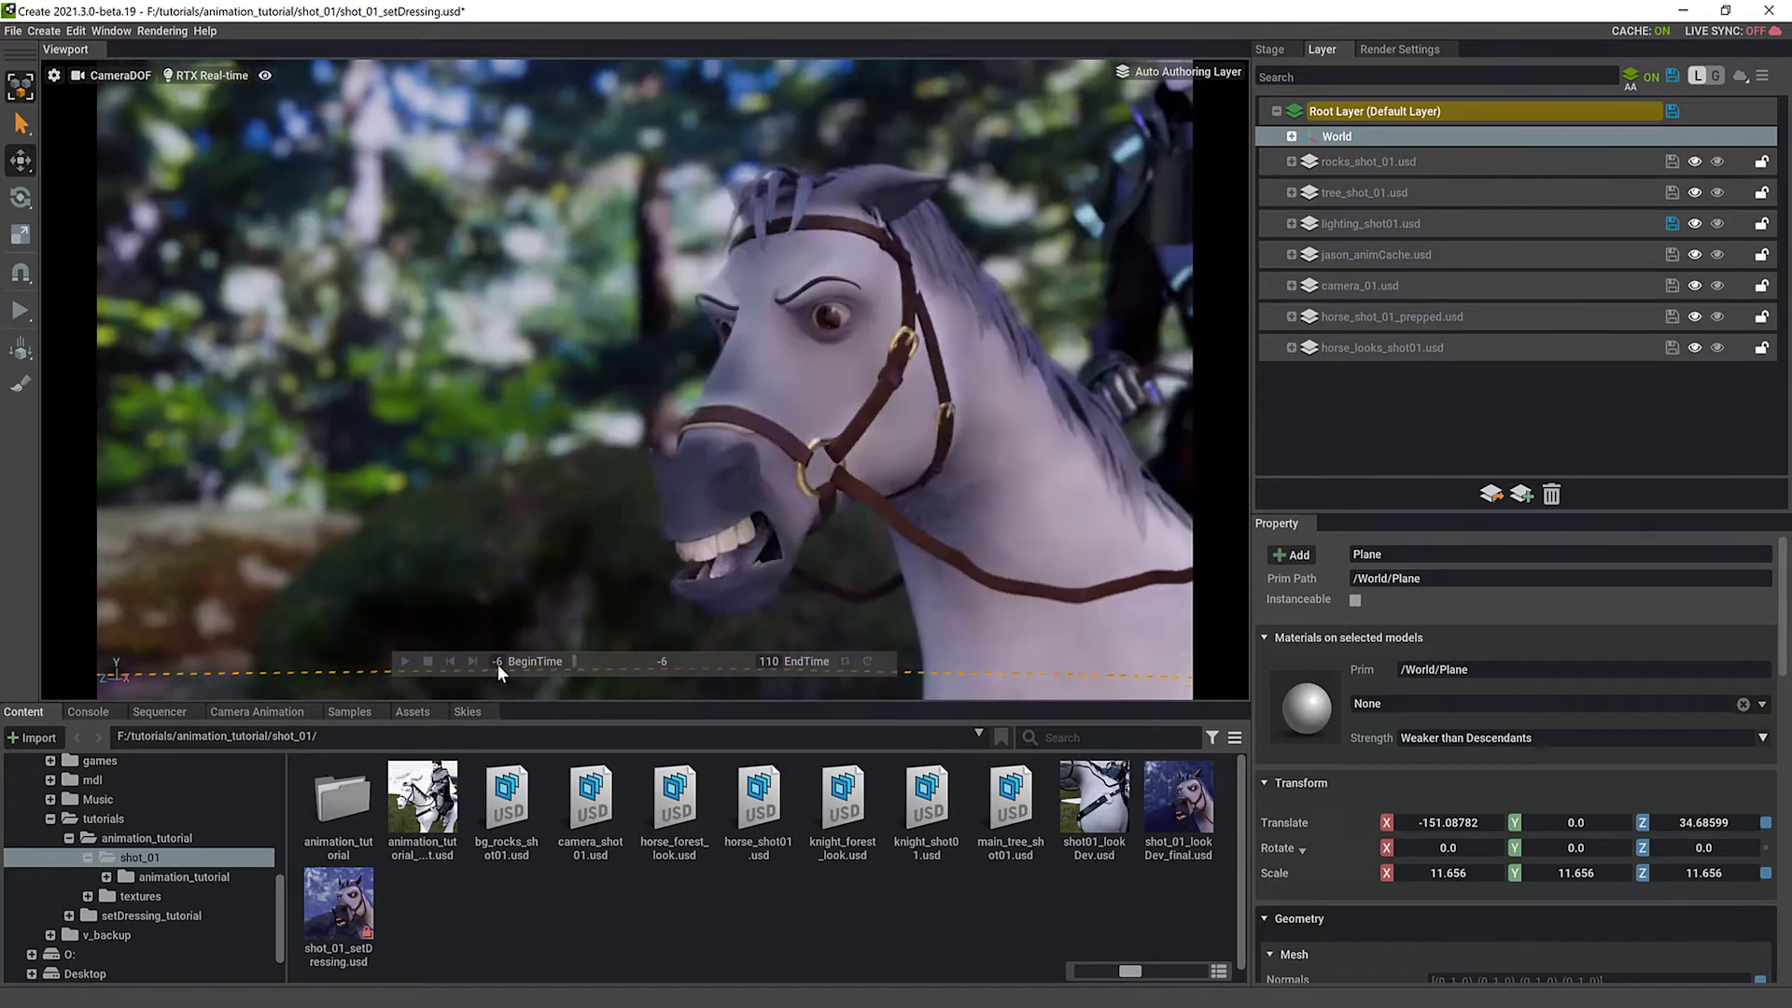
pyautogui.click(103, 75)
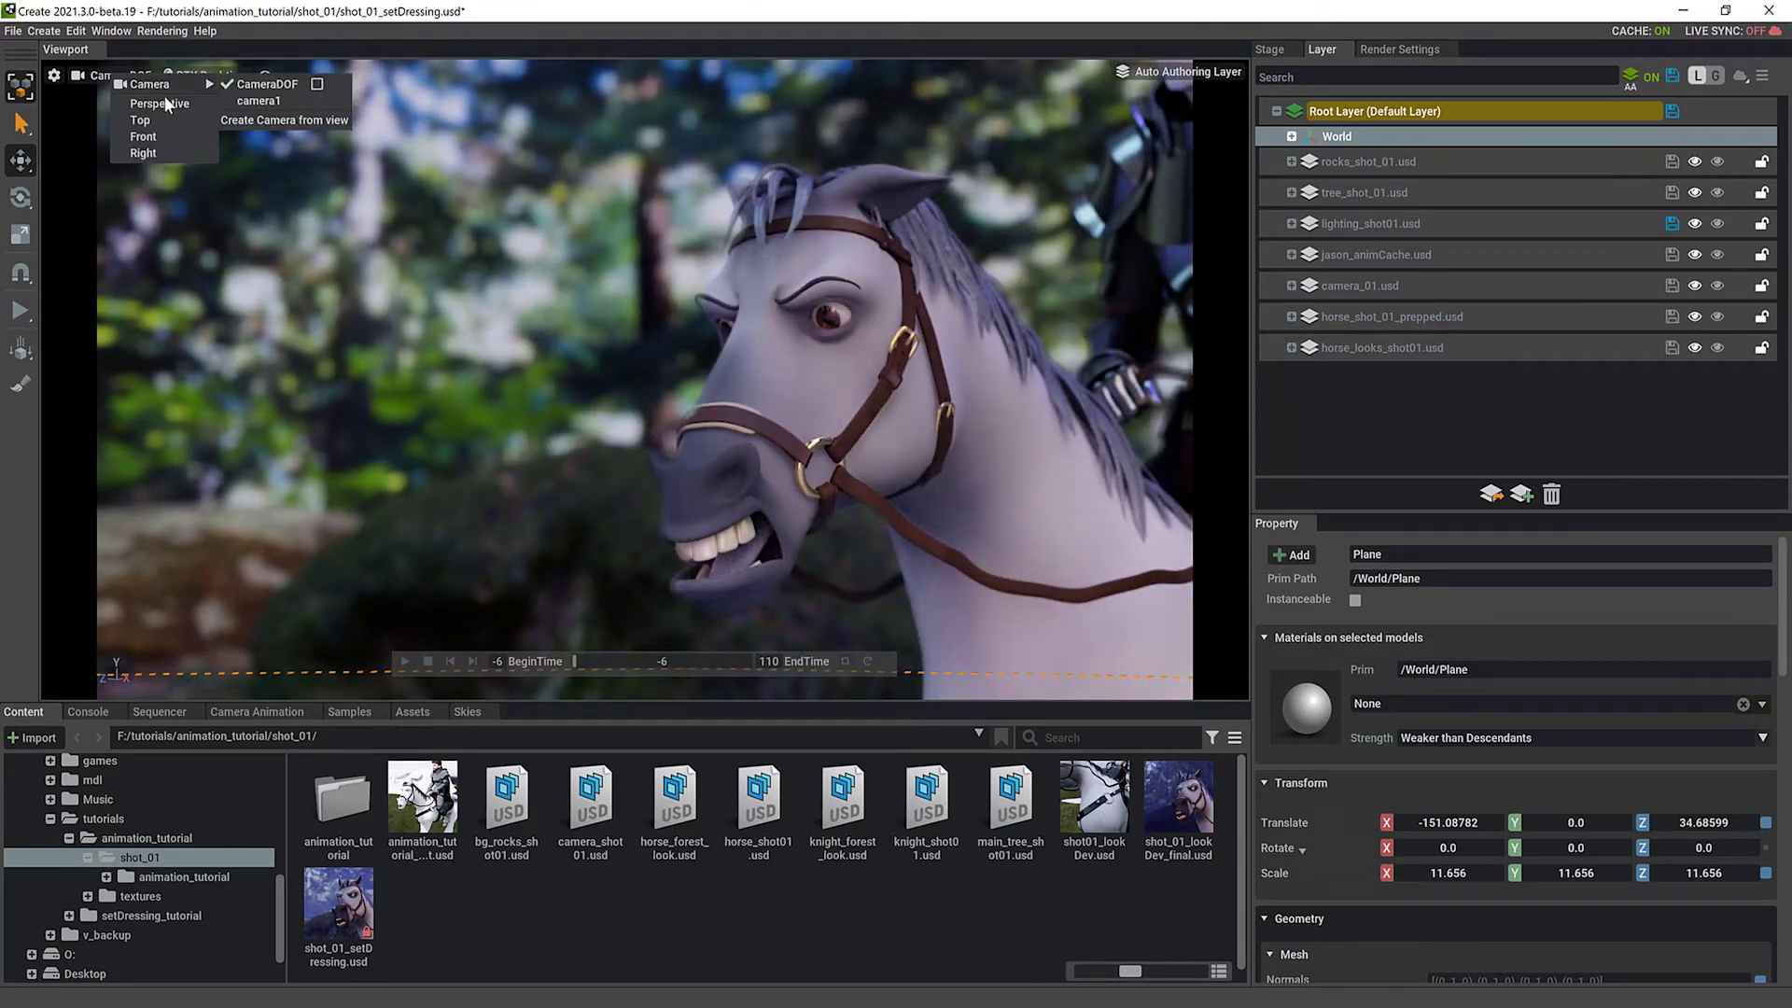
pyautogui.click(168, 104)
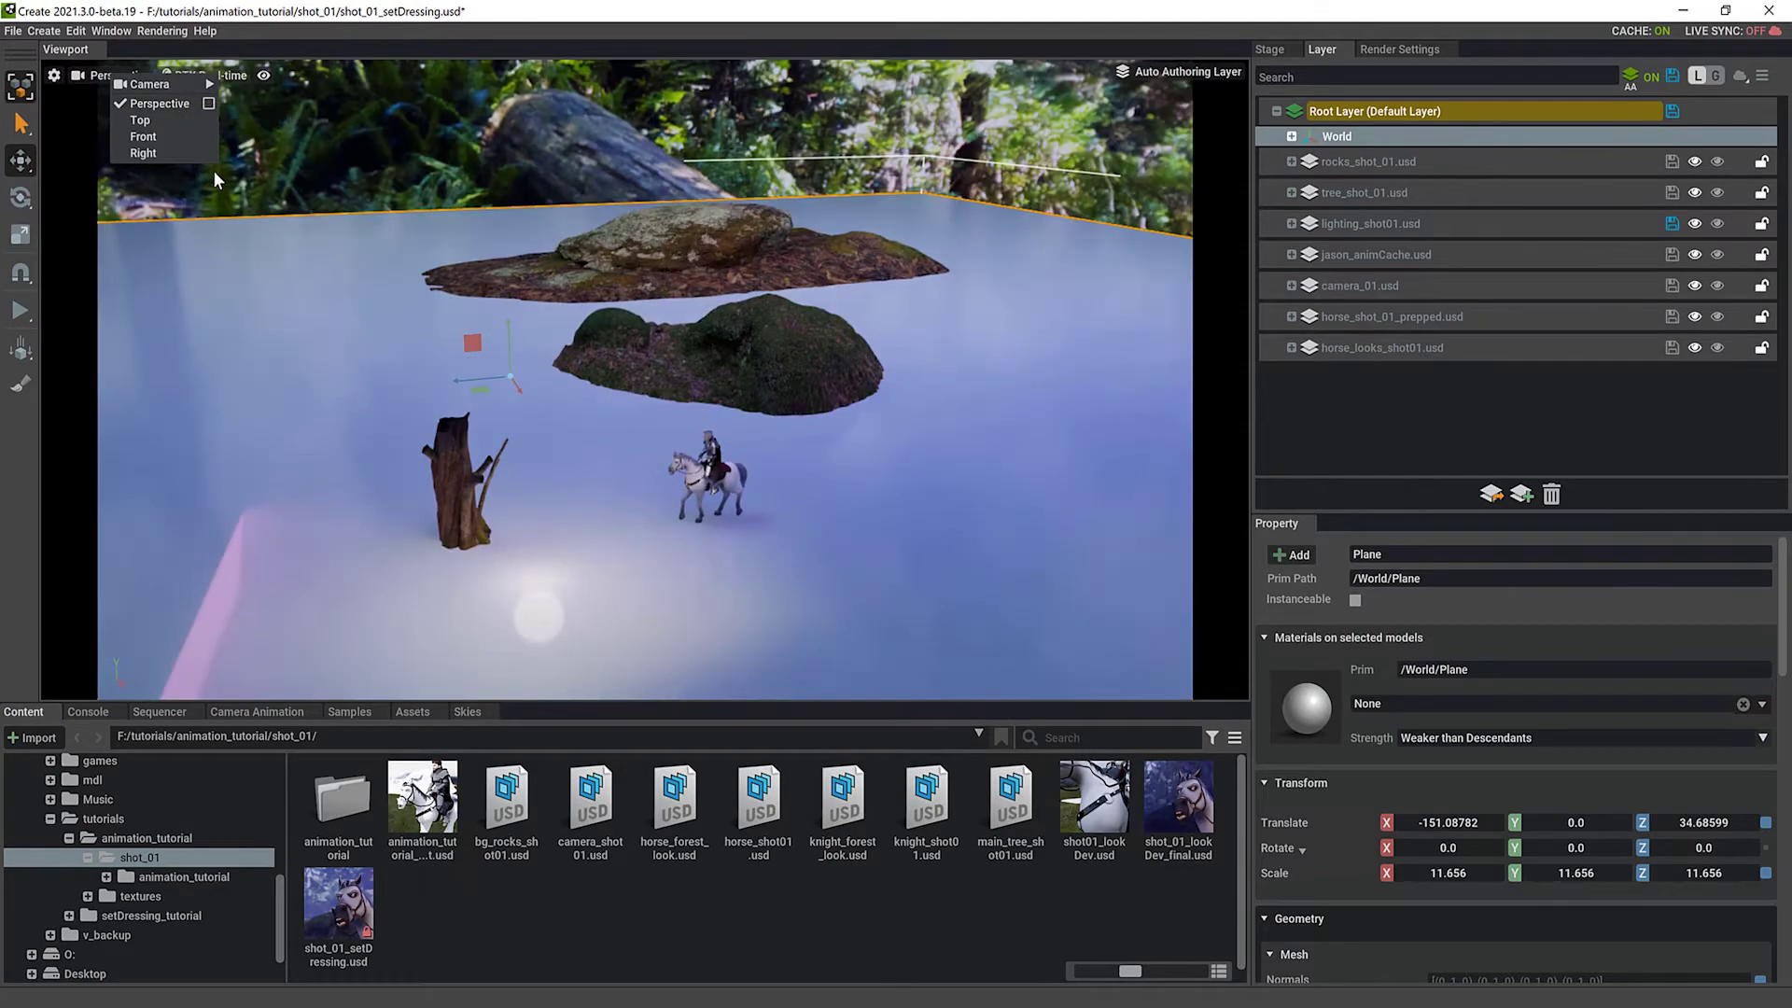
pyautogui.keyDown('alt'); pyautogui.moveTo(752, 586); pyautogui.dragTo(810, 278); pyautogui.keyUp('alt')
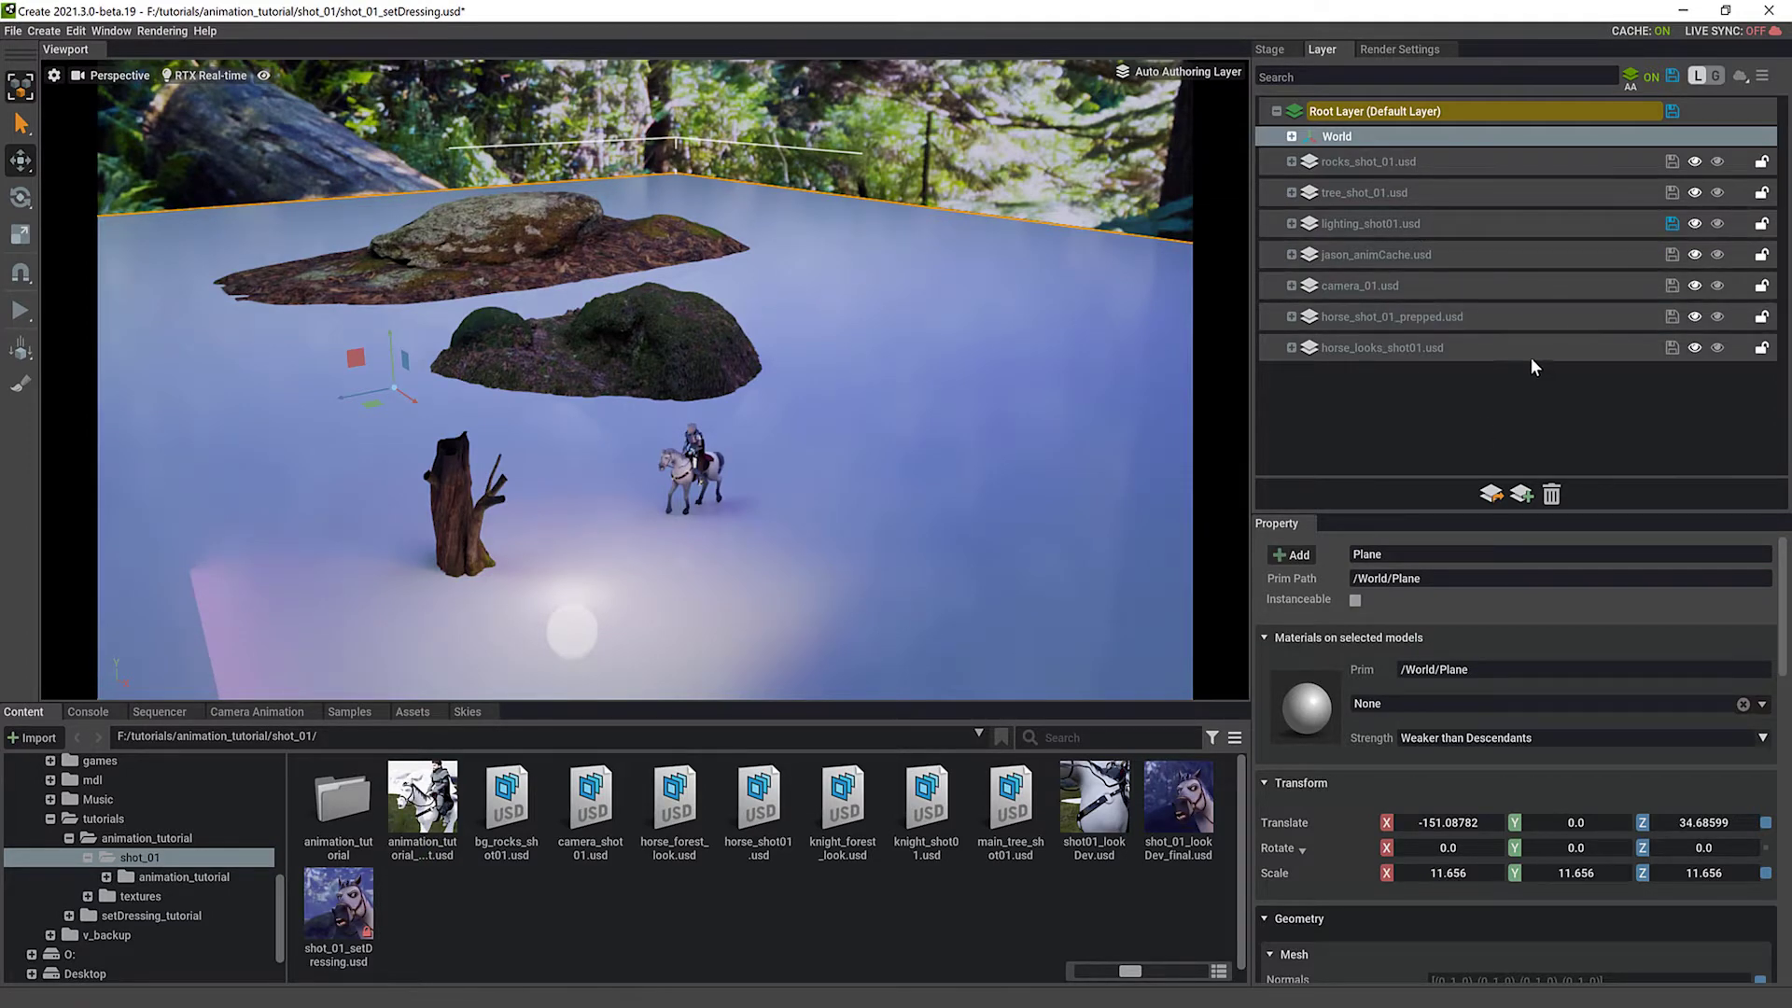
# Create a new sublayer named forest_setDressing_shot01.usd
pyautogui.click(1529, 504)
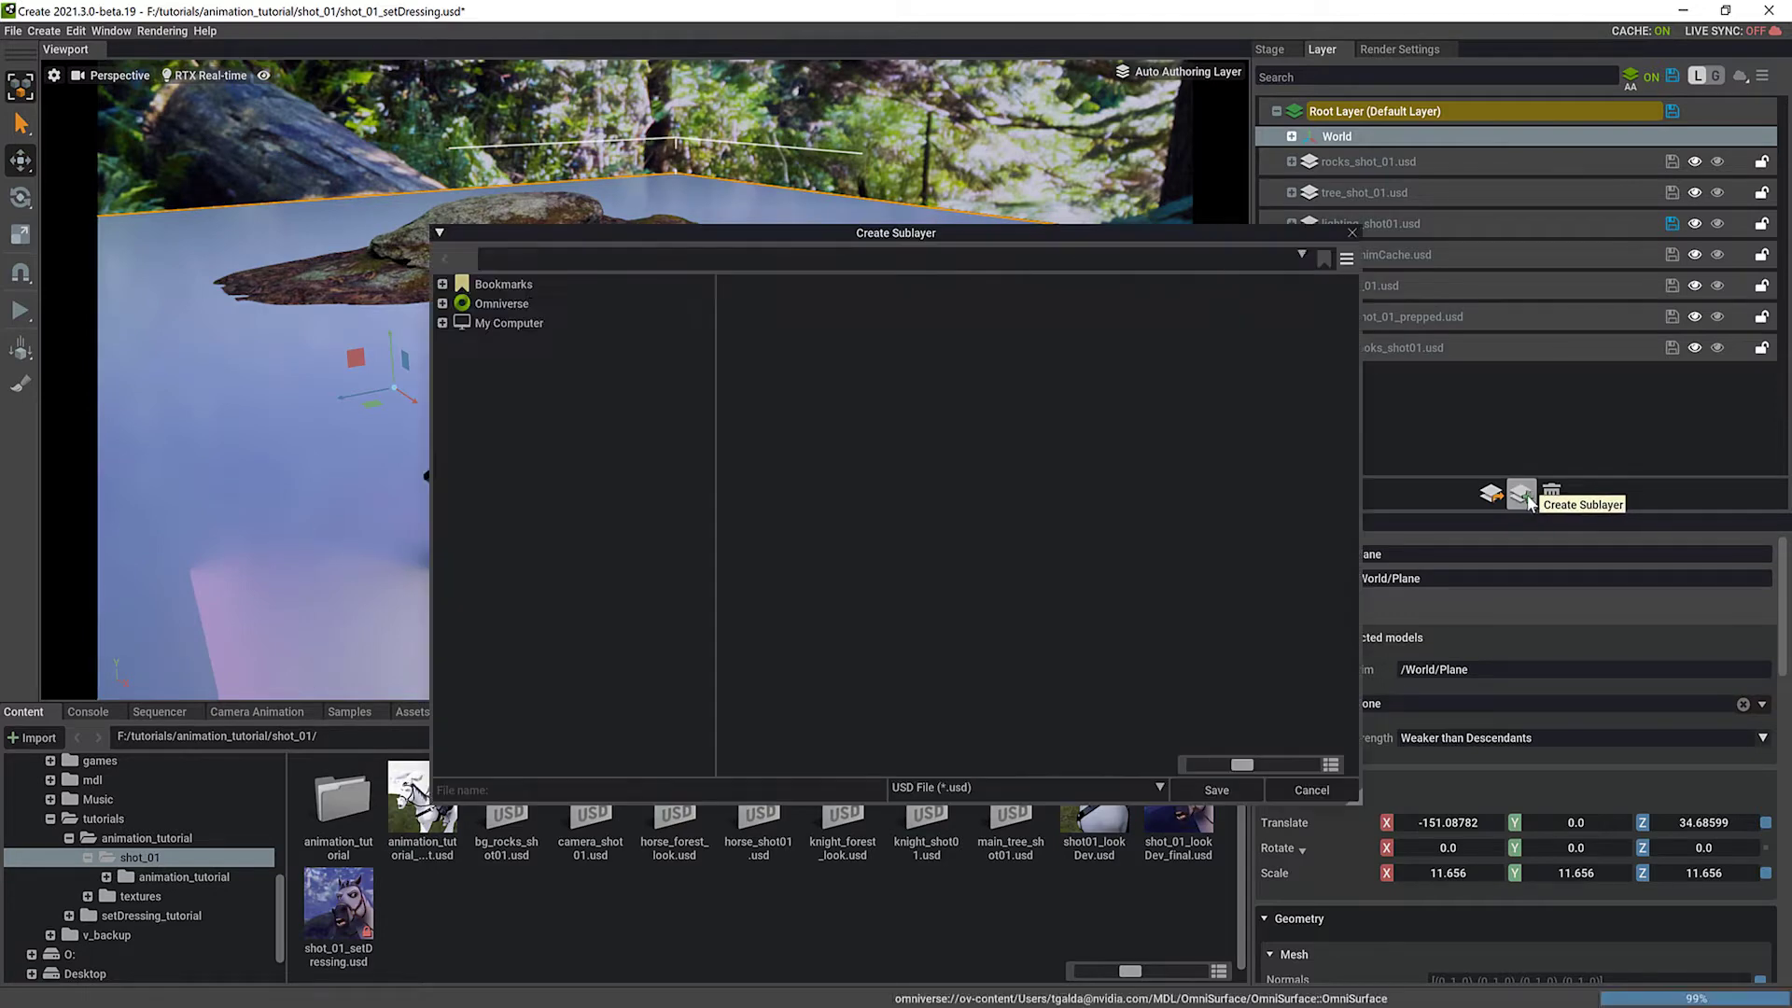
pyautogui.click(632, 792)
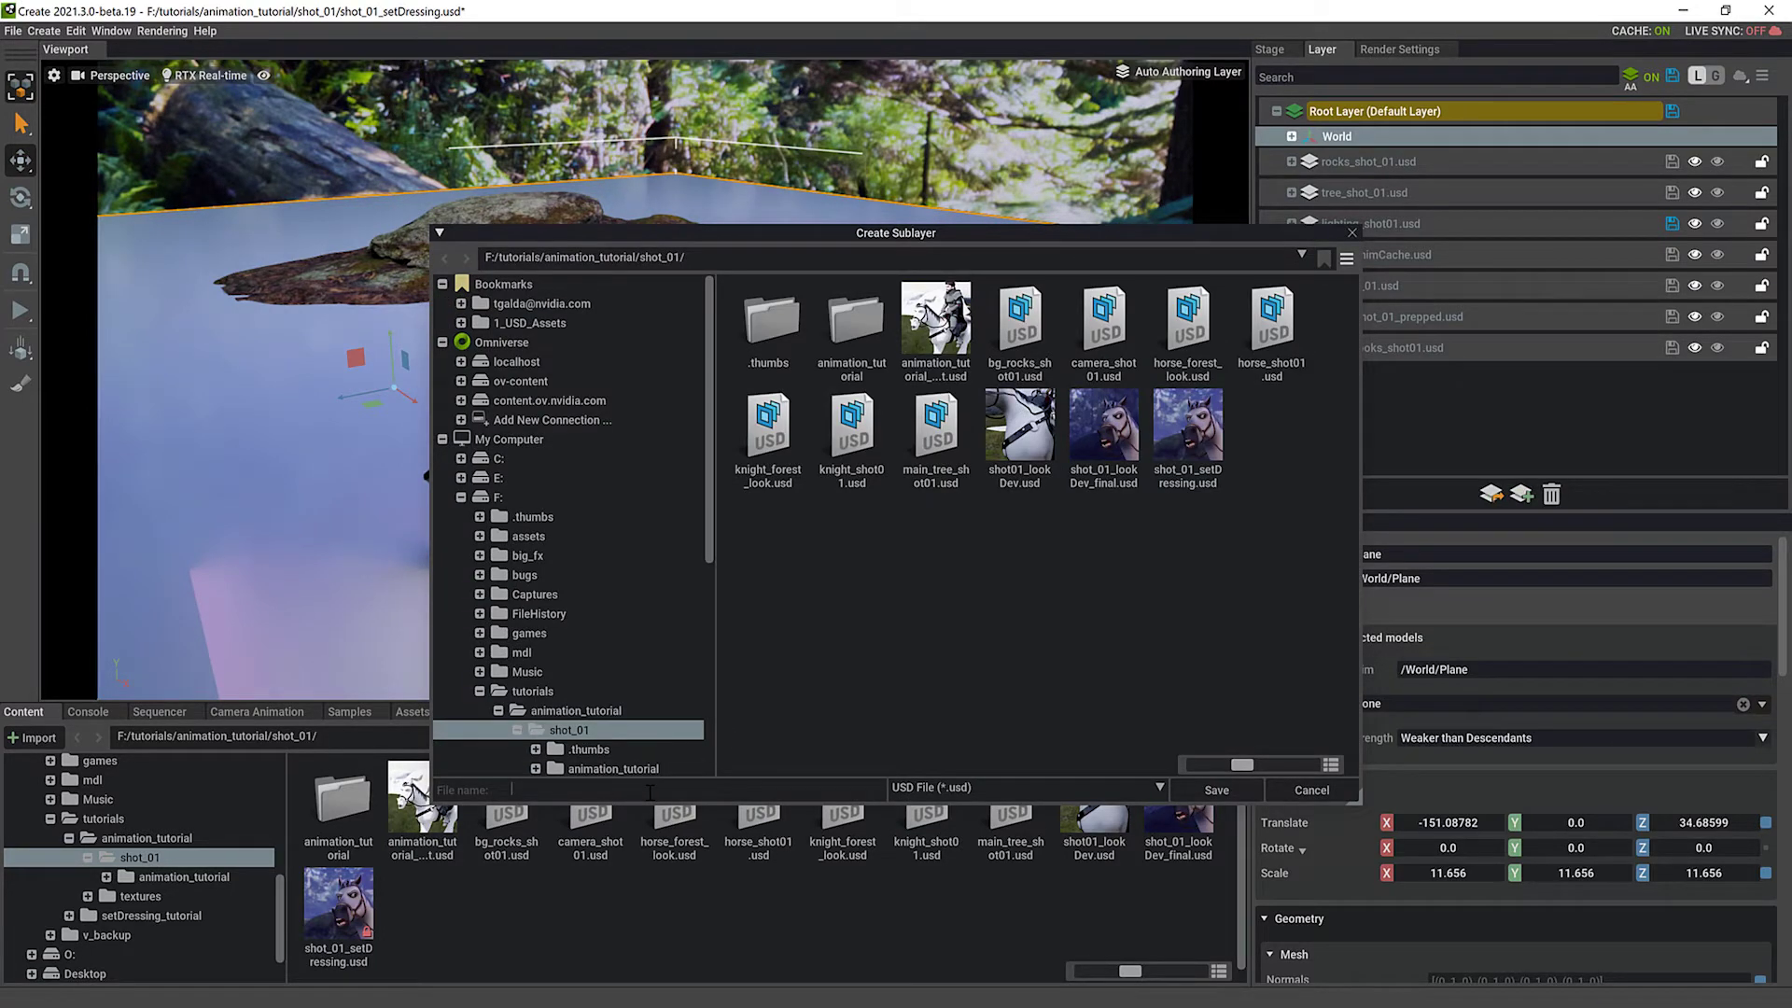
pyautogui.write('forest_setDressing_shot01')
pyautogui.press('Return')
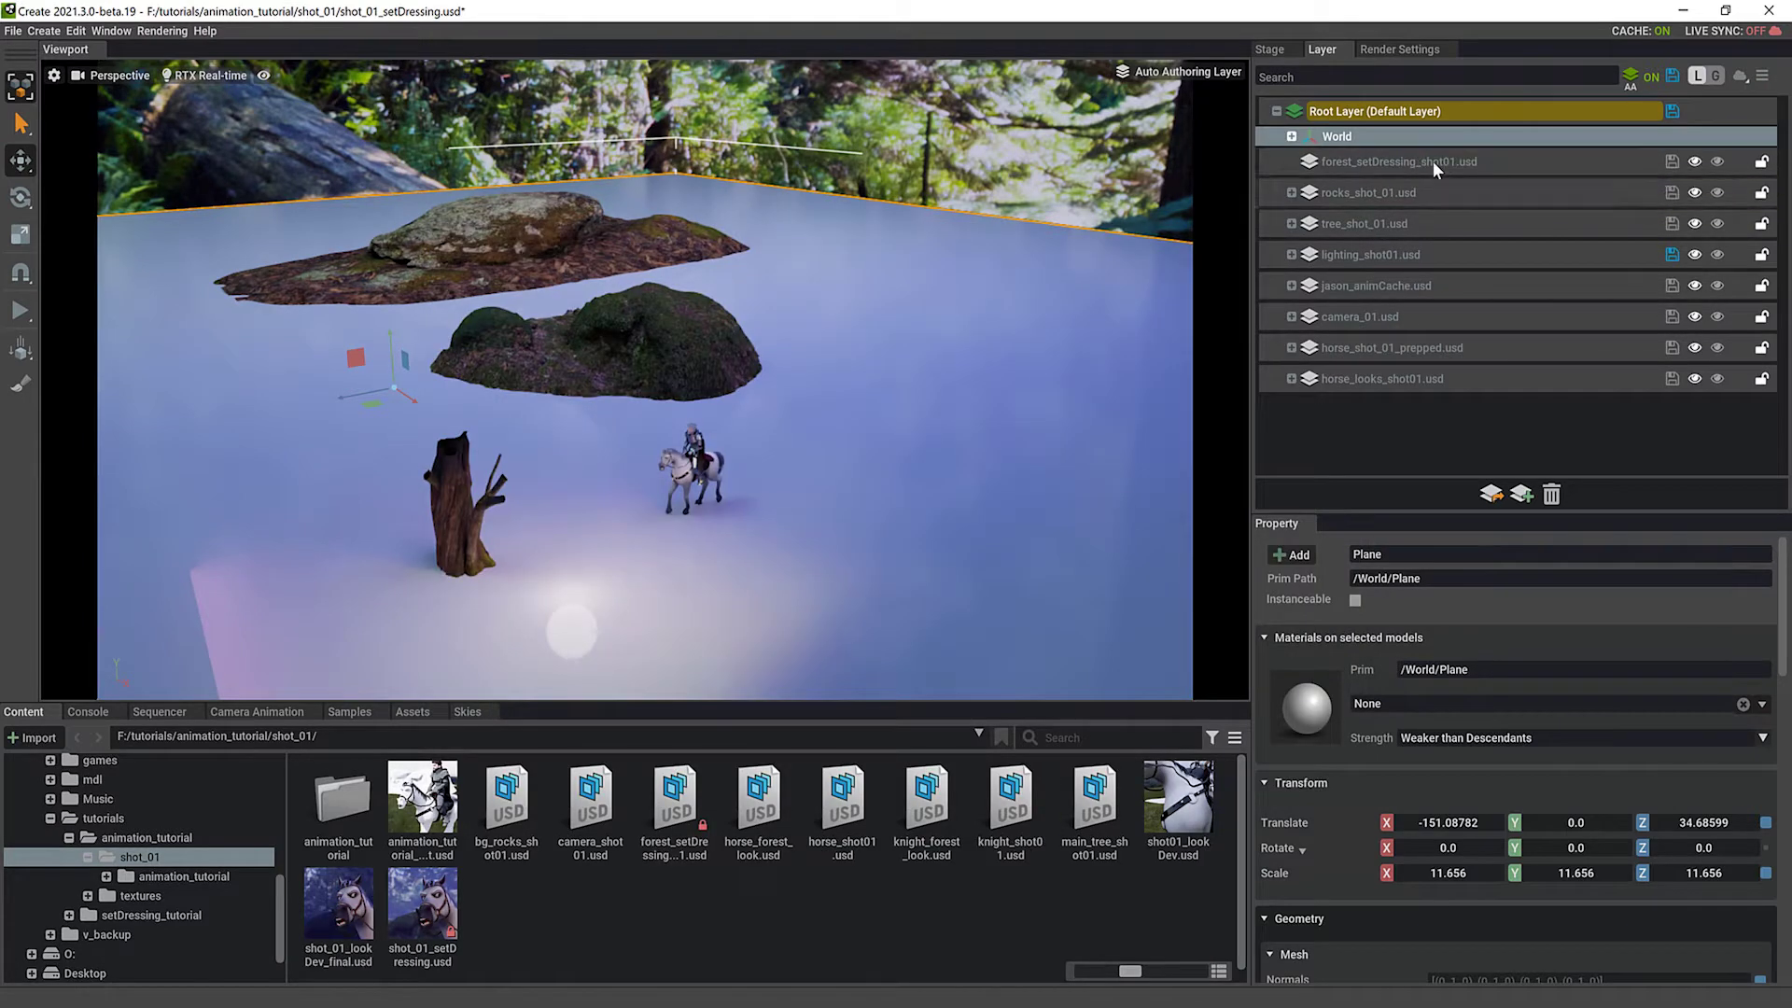
# Make forest_setDressing_shot01 the default edit layer, save the stage with Ctrl+S, and show the Stage tree
pyautogui.click(1405, 167)
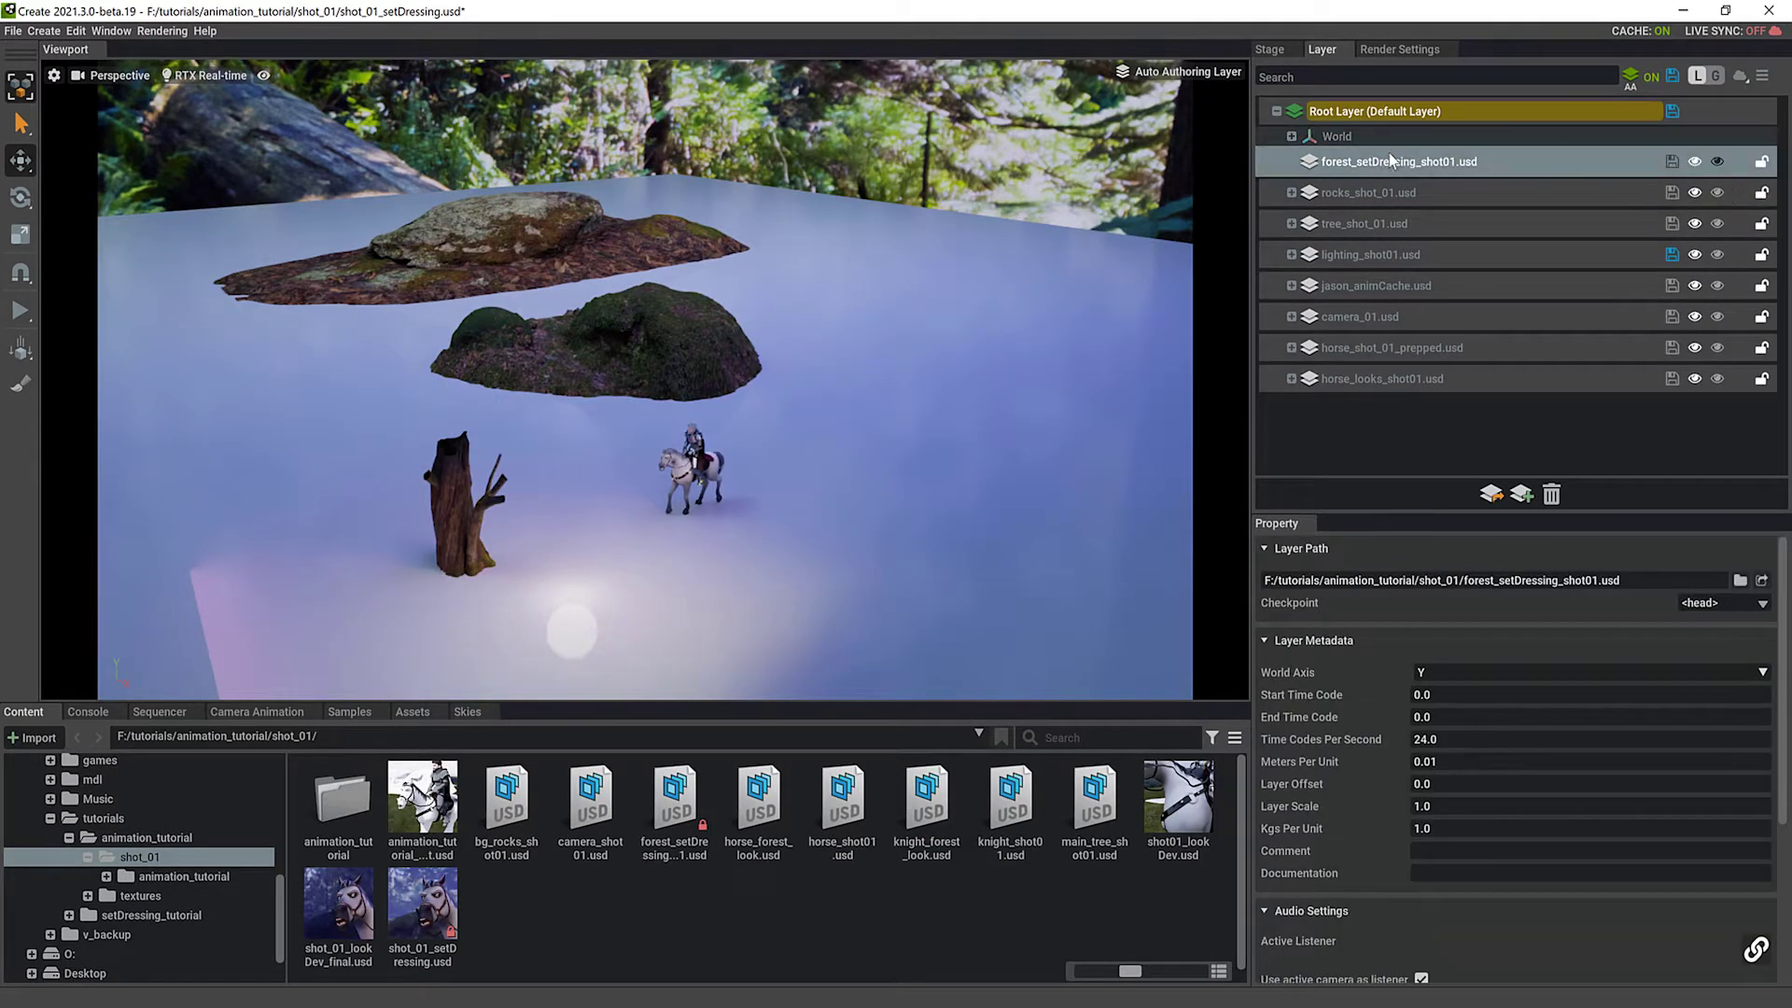
pyautogui.rightClick(1391, 159)
pyautogui.click(1464, 170)
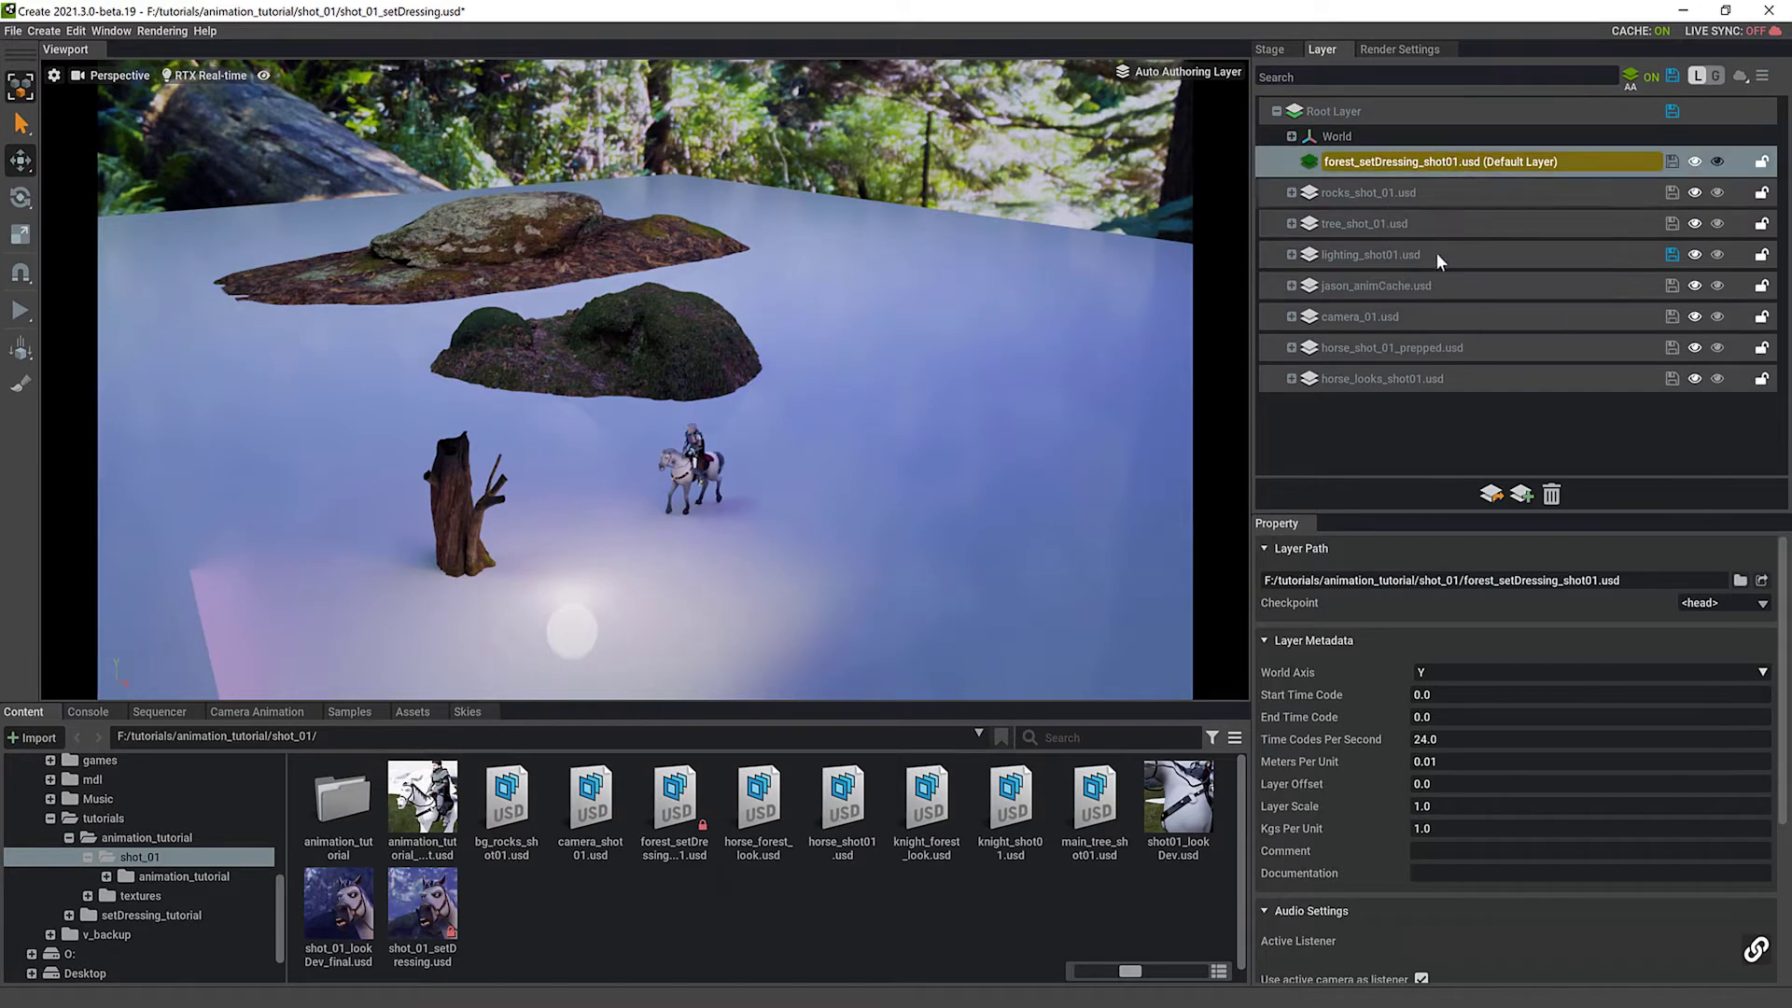
pyautogui.hotkey('ctrl', 's')
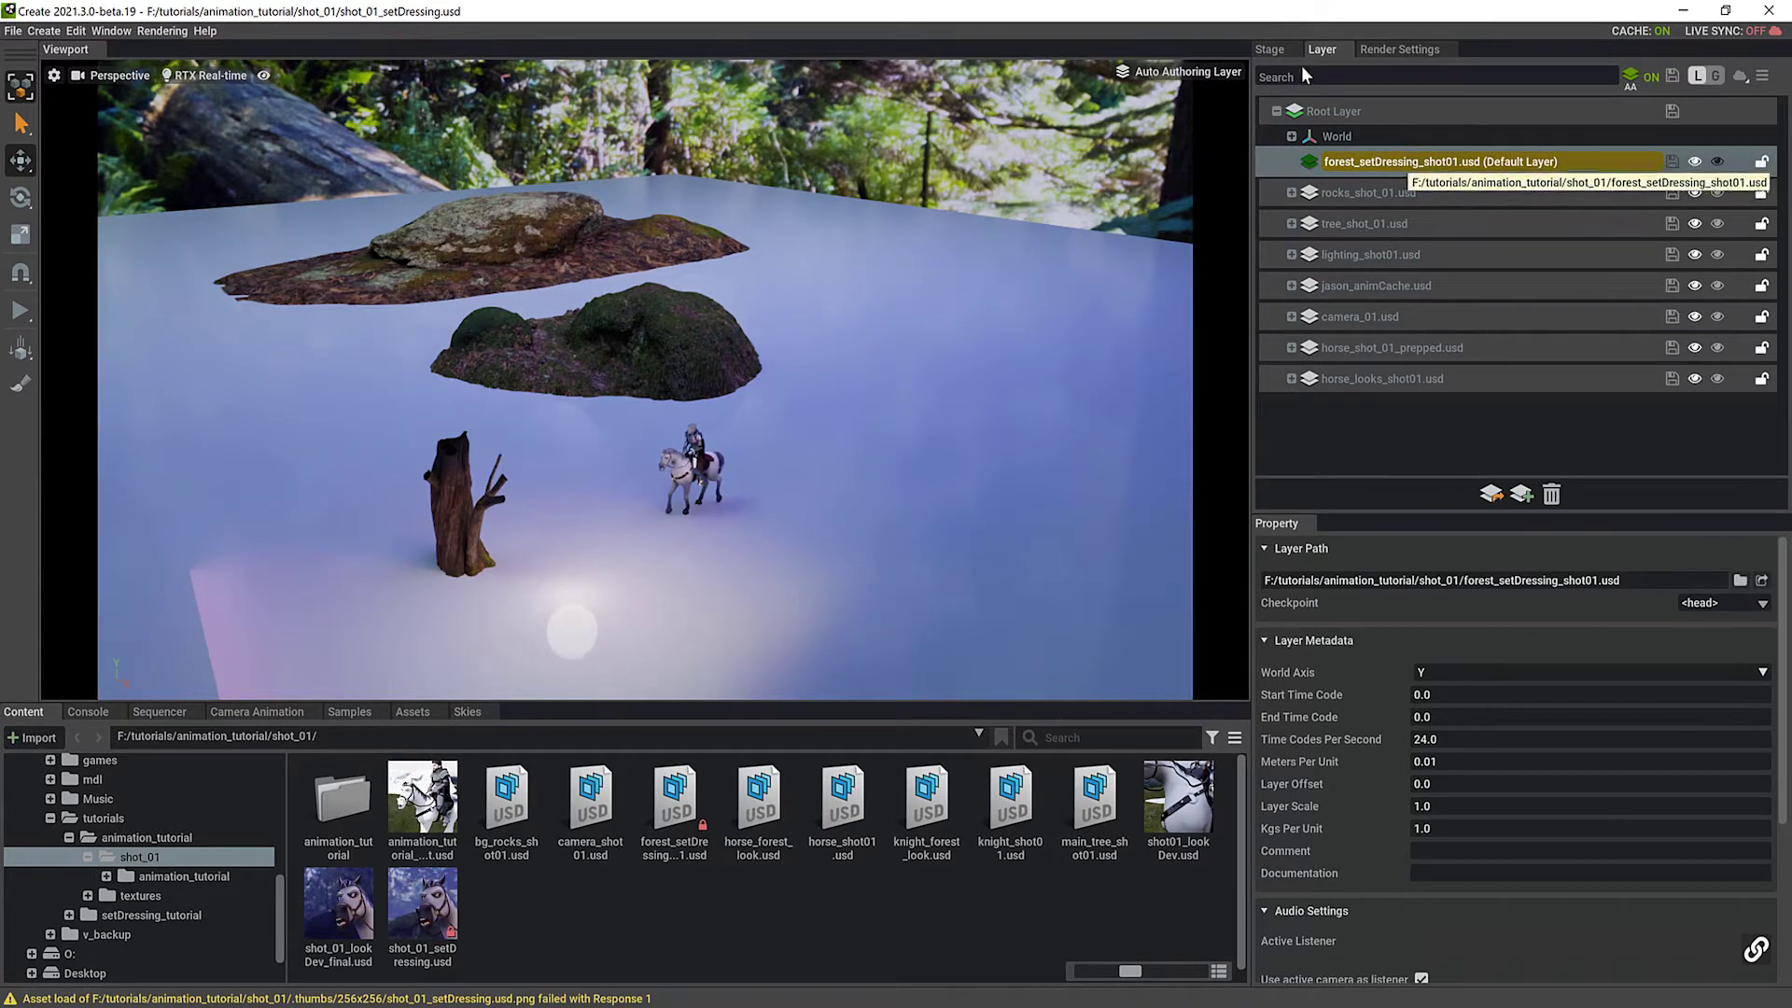
pyautogui.click(1279, 49)
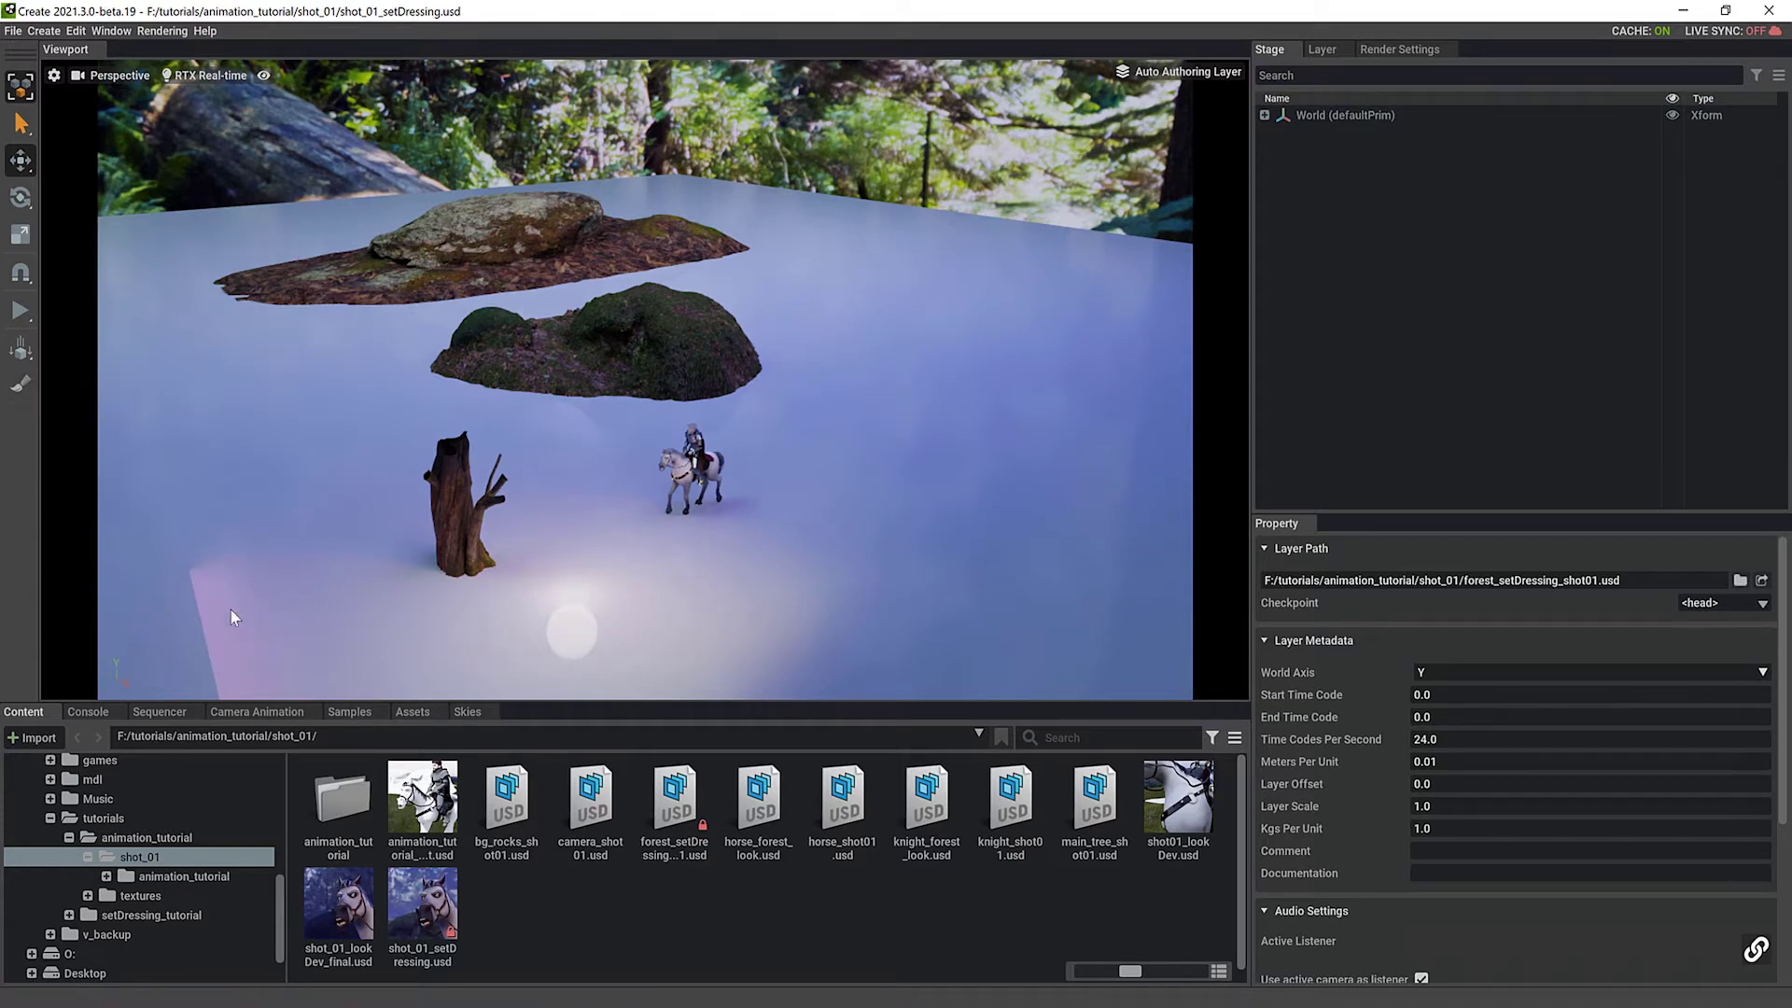
# Activate scatter painting and browse to localhost/NVIDIA/Assets/Vegetation/Trees for the brush asset
pyautogui.click(20, 388)
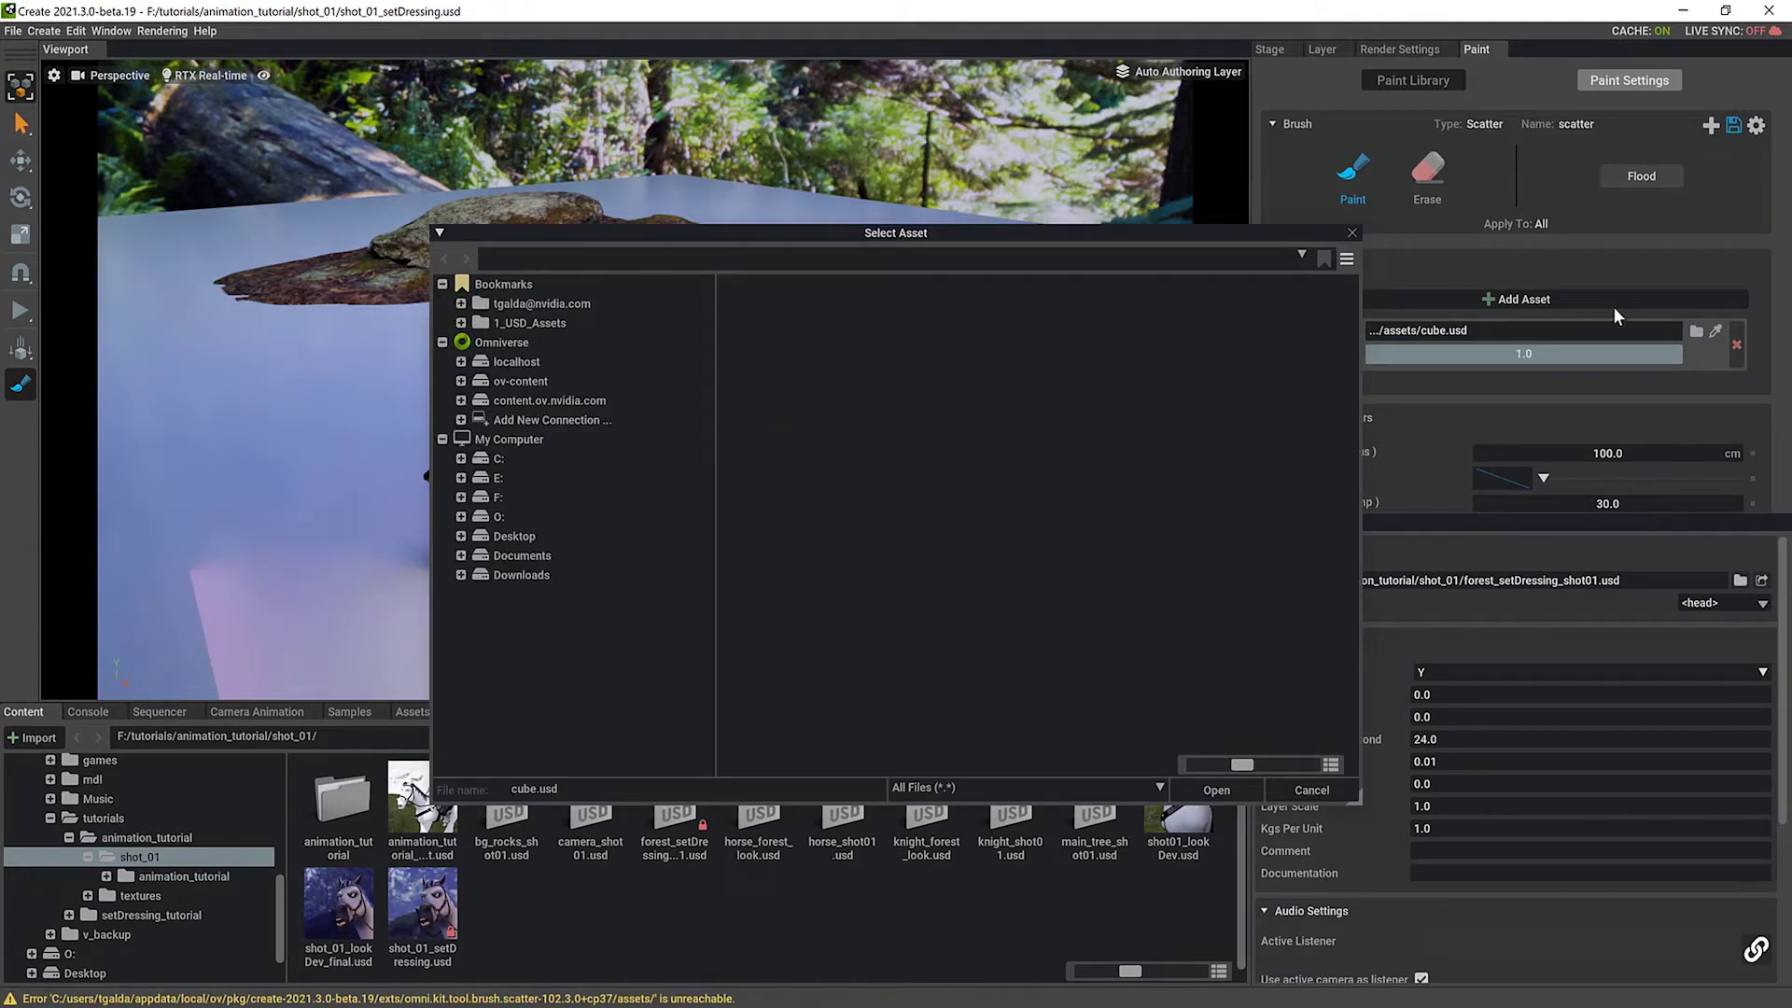
pyautogui.click(460, 362)
pyautogui.click(479, 420)
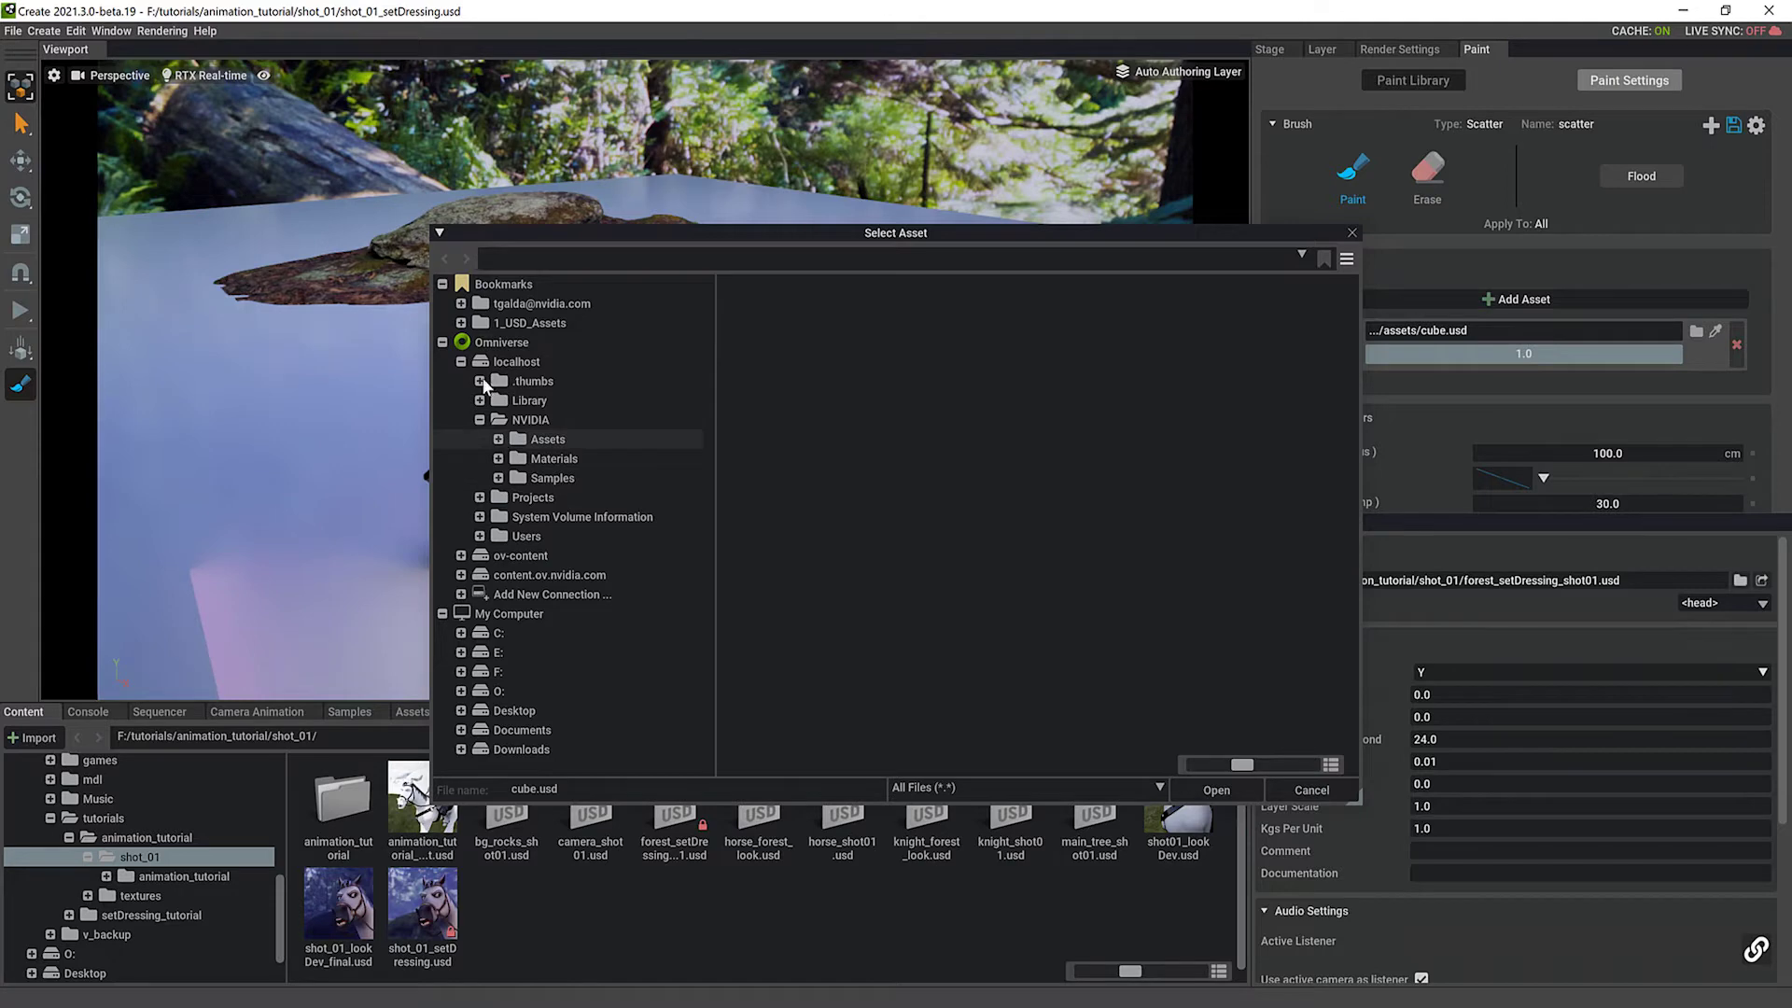
pyautogui.click(498, 439)
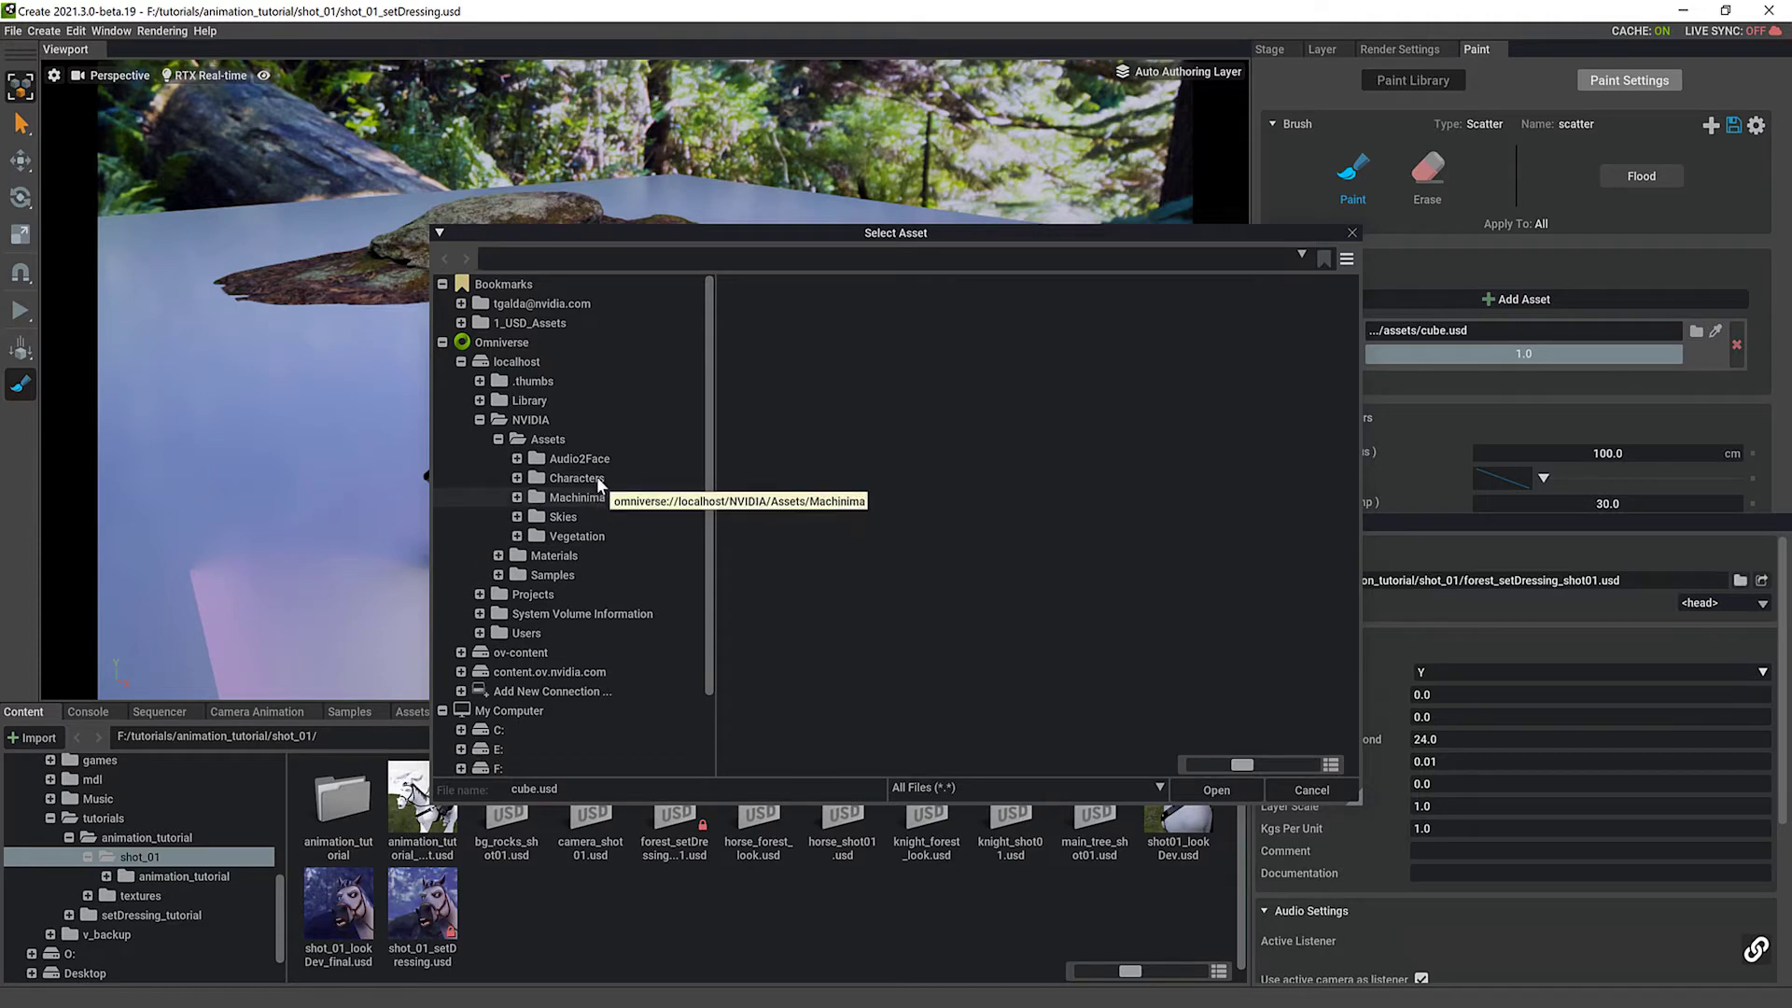
pyautogui.click(605, 538)
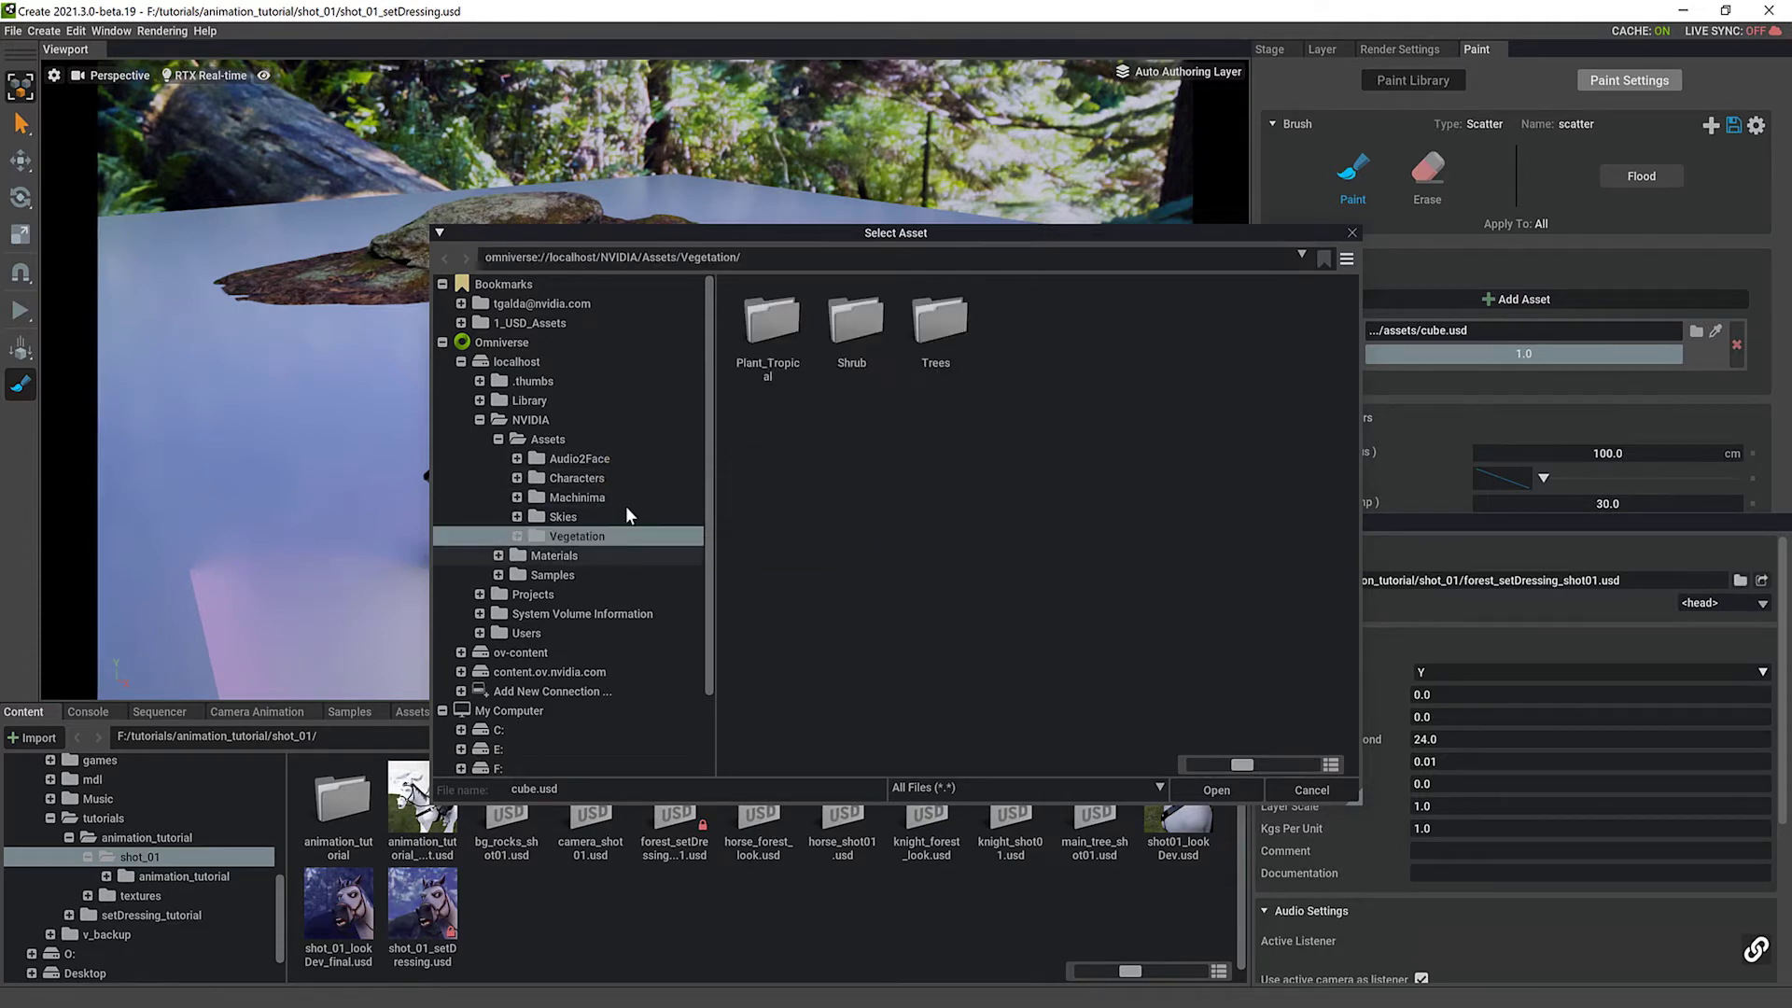
pyautogui.doubleClick(954, 327)
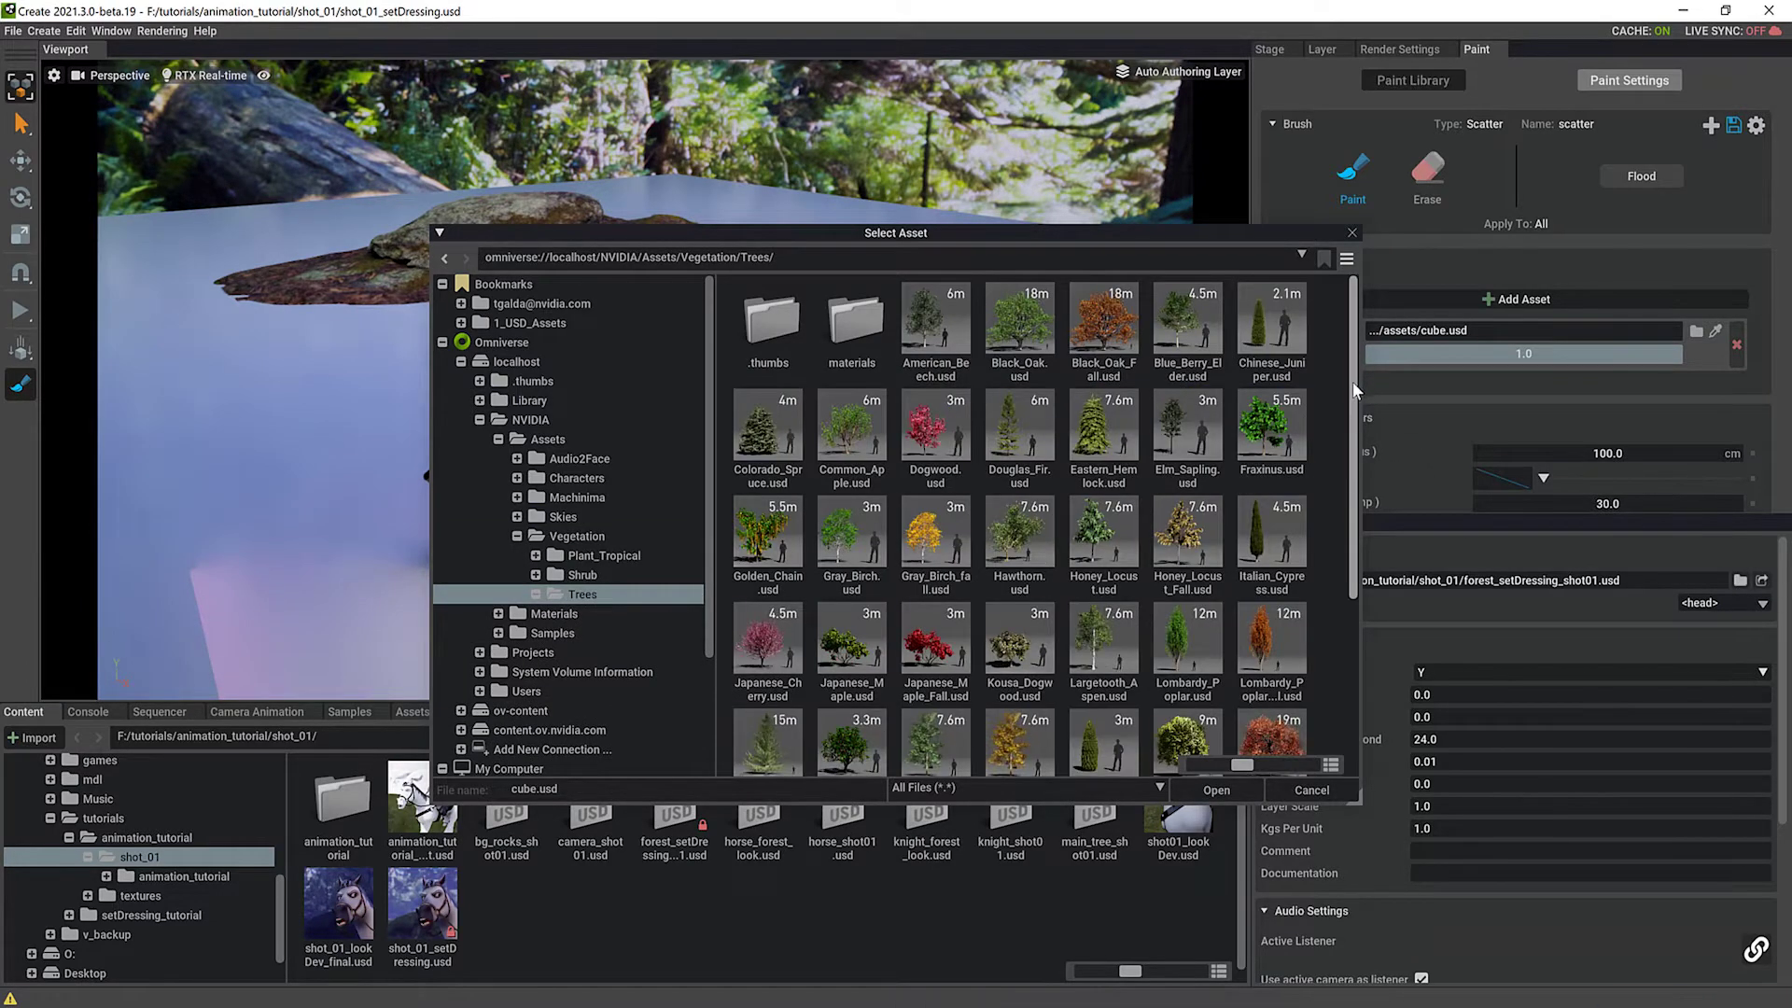
# Load Douglas_Fir.usd from the Trees folder as the scatter brush's asset
pyautogui.scroll(-1, 1352, 403)
pyautogui.scroll(-2, 1349, 420)
pyautogui.scroll(-5, 1344, 504)
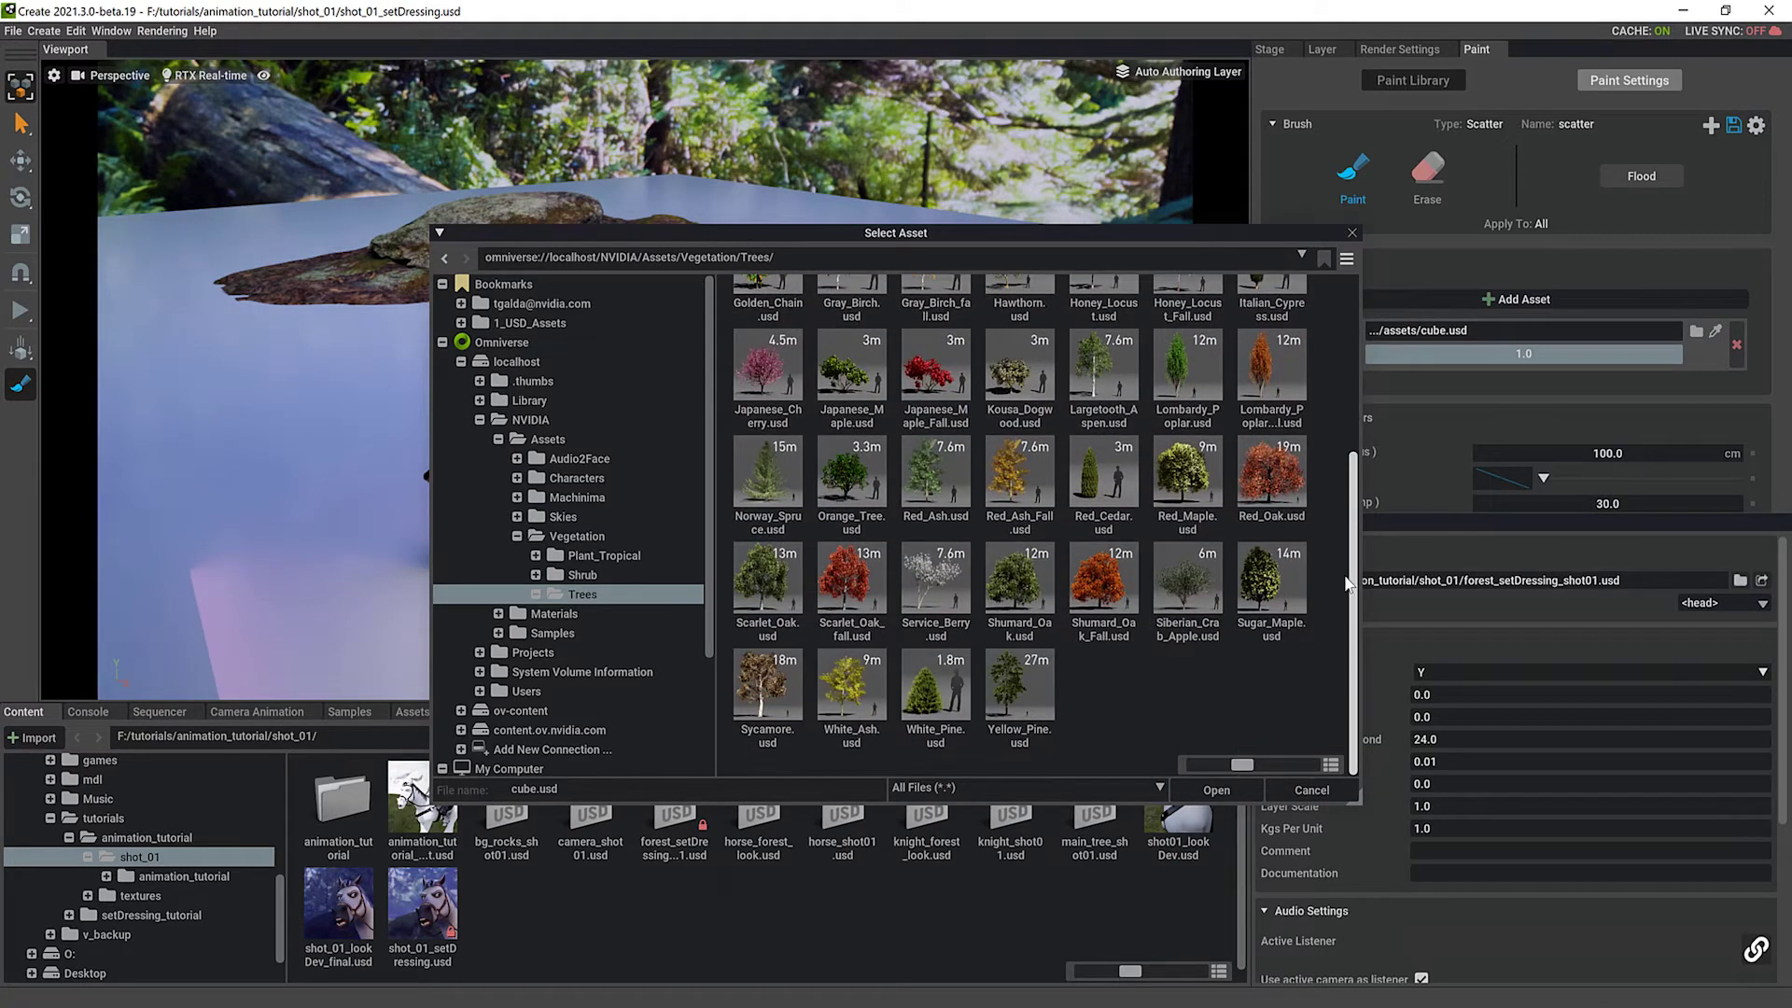
pyautogui.scroll(4, 1353, 560)
pyautogui.moveTo(1368, 452); pyautogui.dragTo(1389, 347)
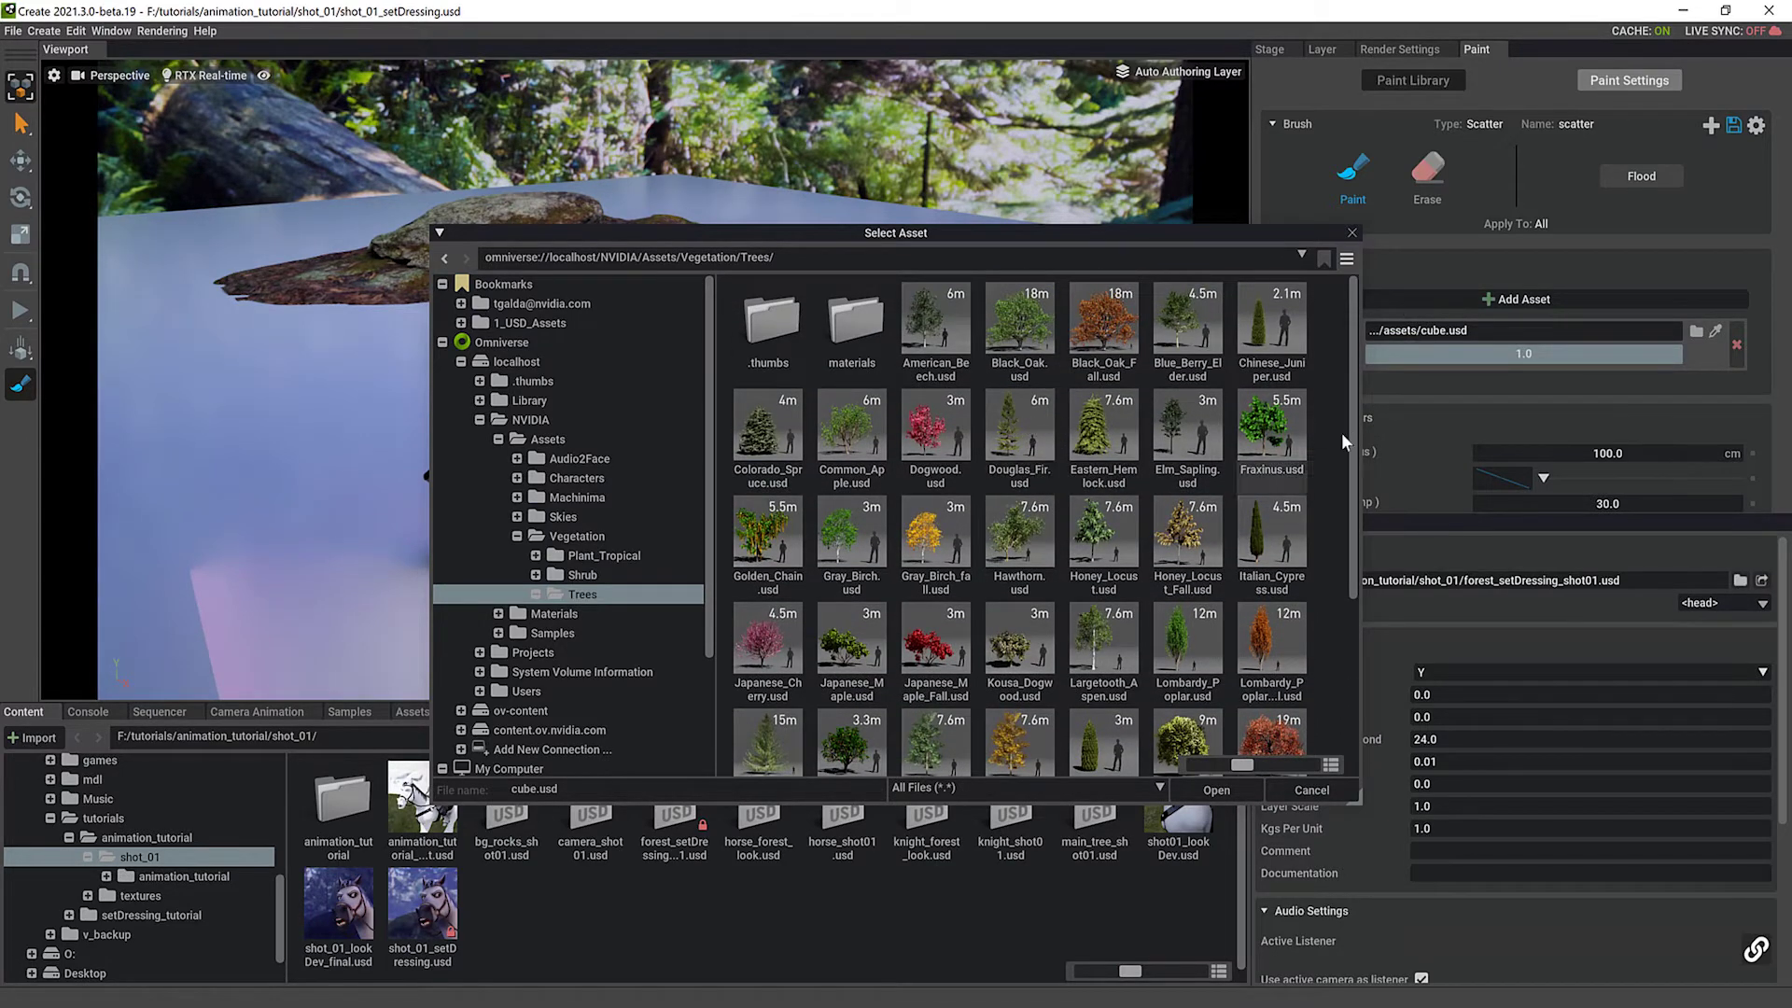
pyautogui.moveTo(1358, 415)
pyautogui.mouseDown()
pyautogui.moveTo(1348, 557)
pyautogui.moveTo(1358, 397)
pyautogui.mouseUp()
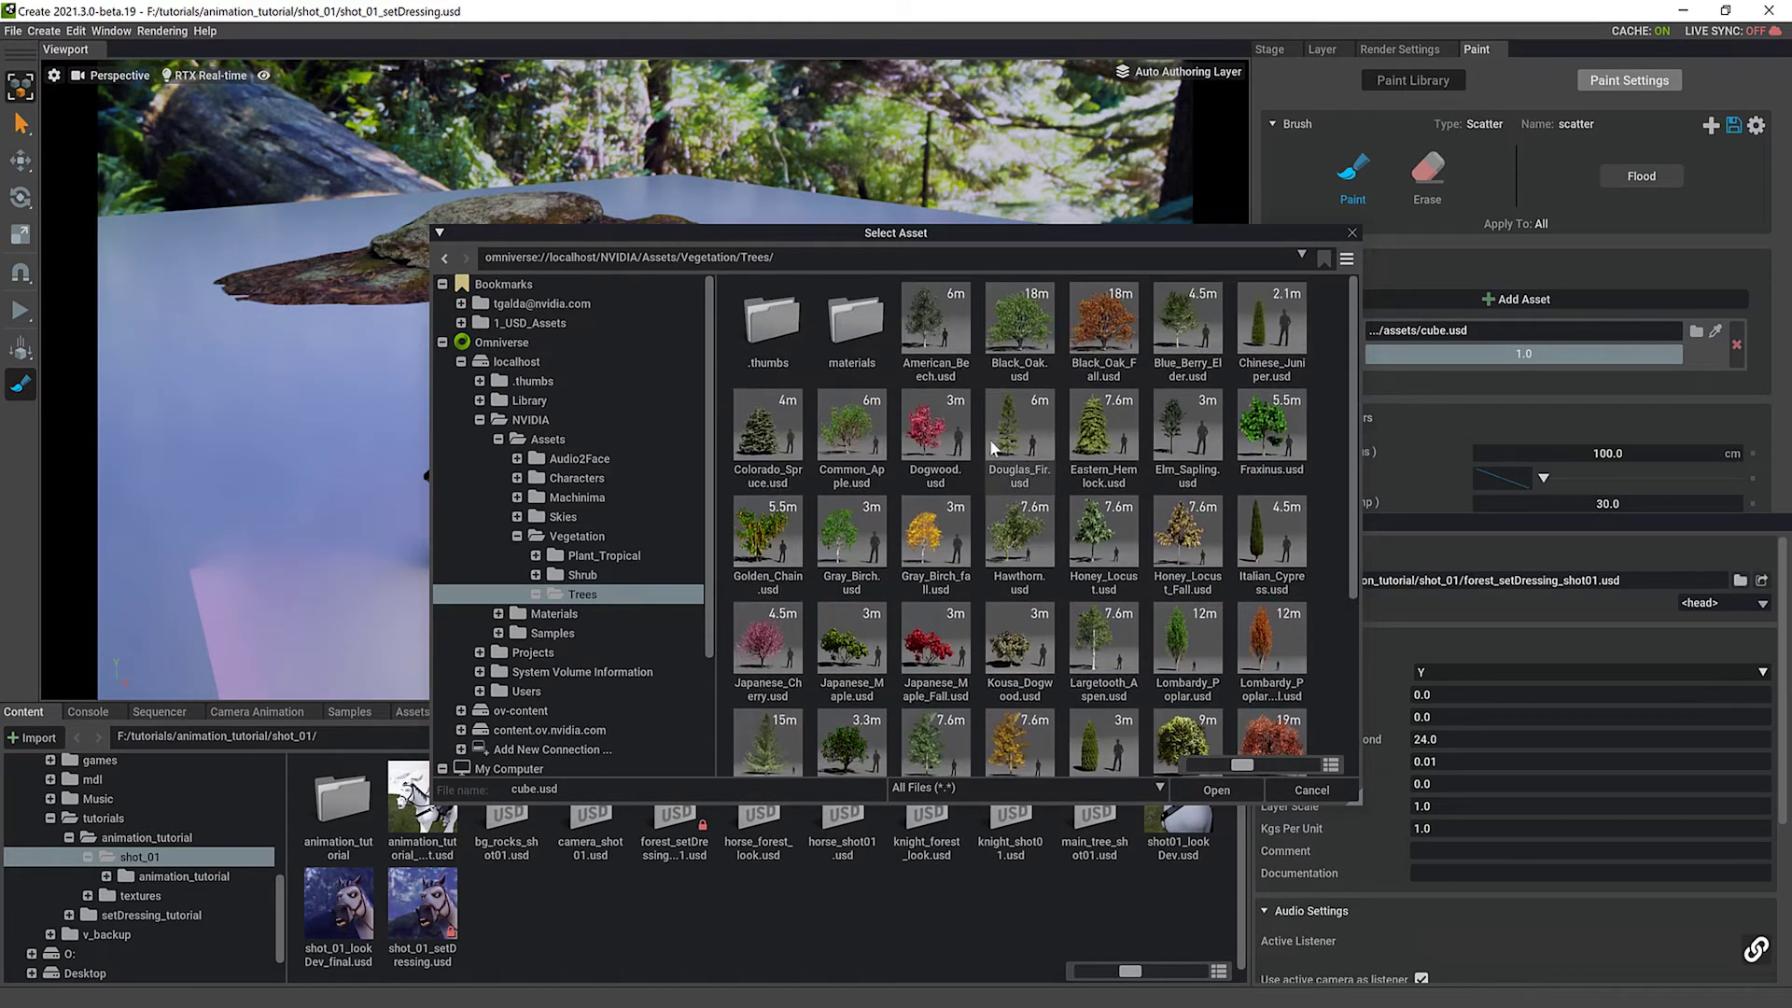
pyautogui.click(1043, 474)
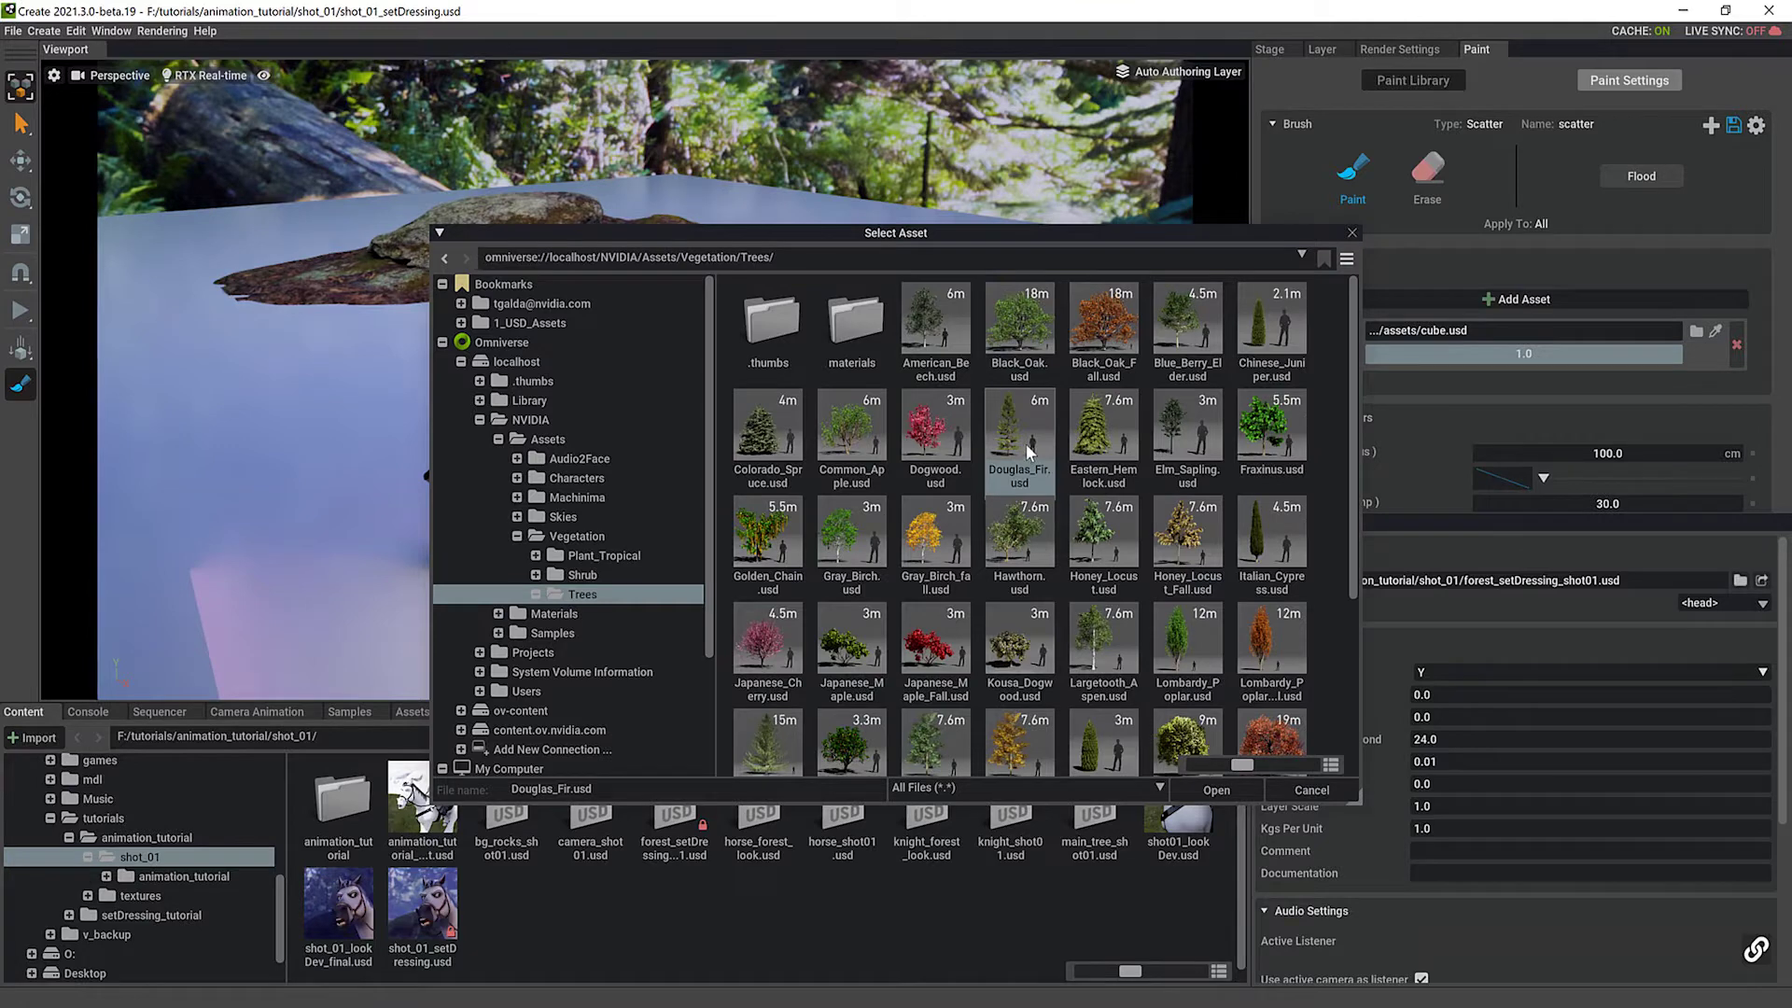
pyautogui.doubleClick(1025, 445)
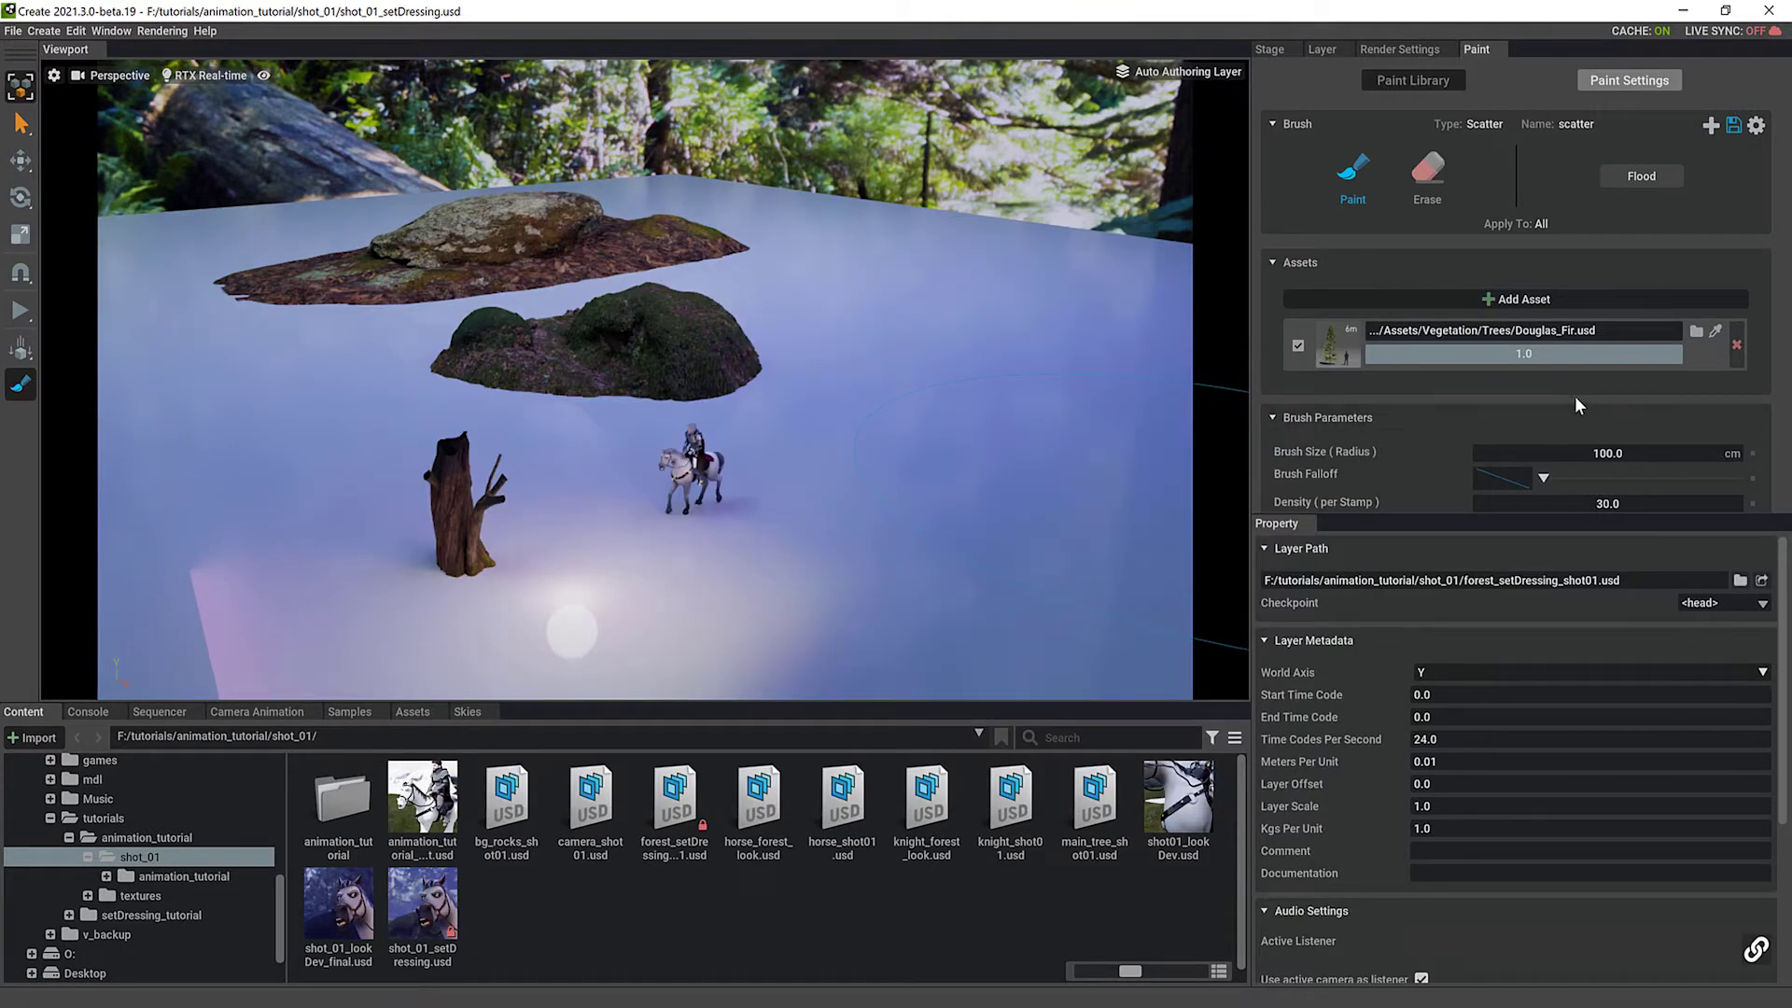
# Enlarge the brush assets panel and add a second asset slot loaded with Yellow_Pine.usd
pyautogui.moveTo(1575, 396); pyautogui.dragTo(1549, 549)
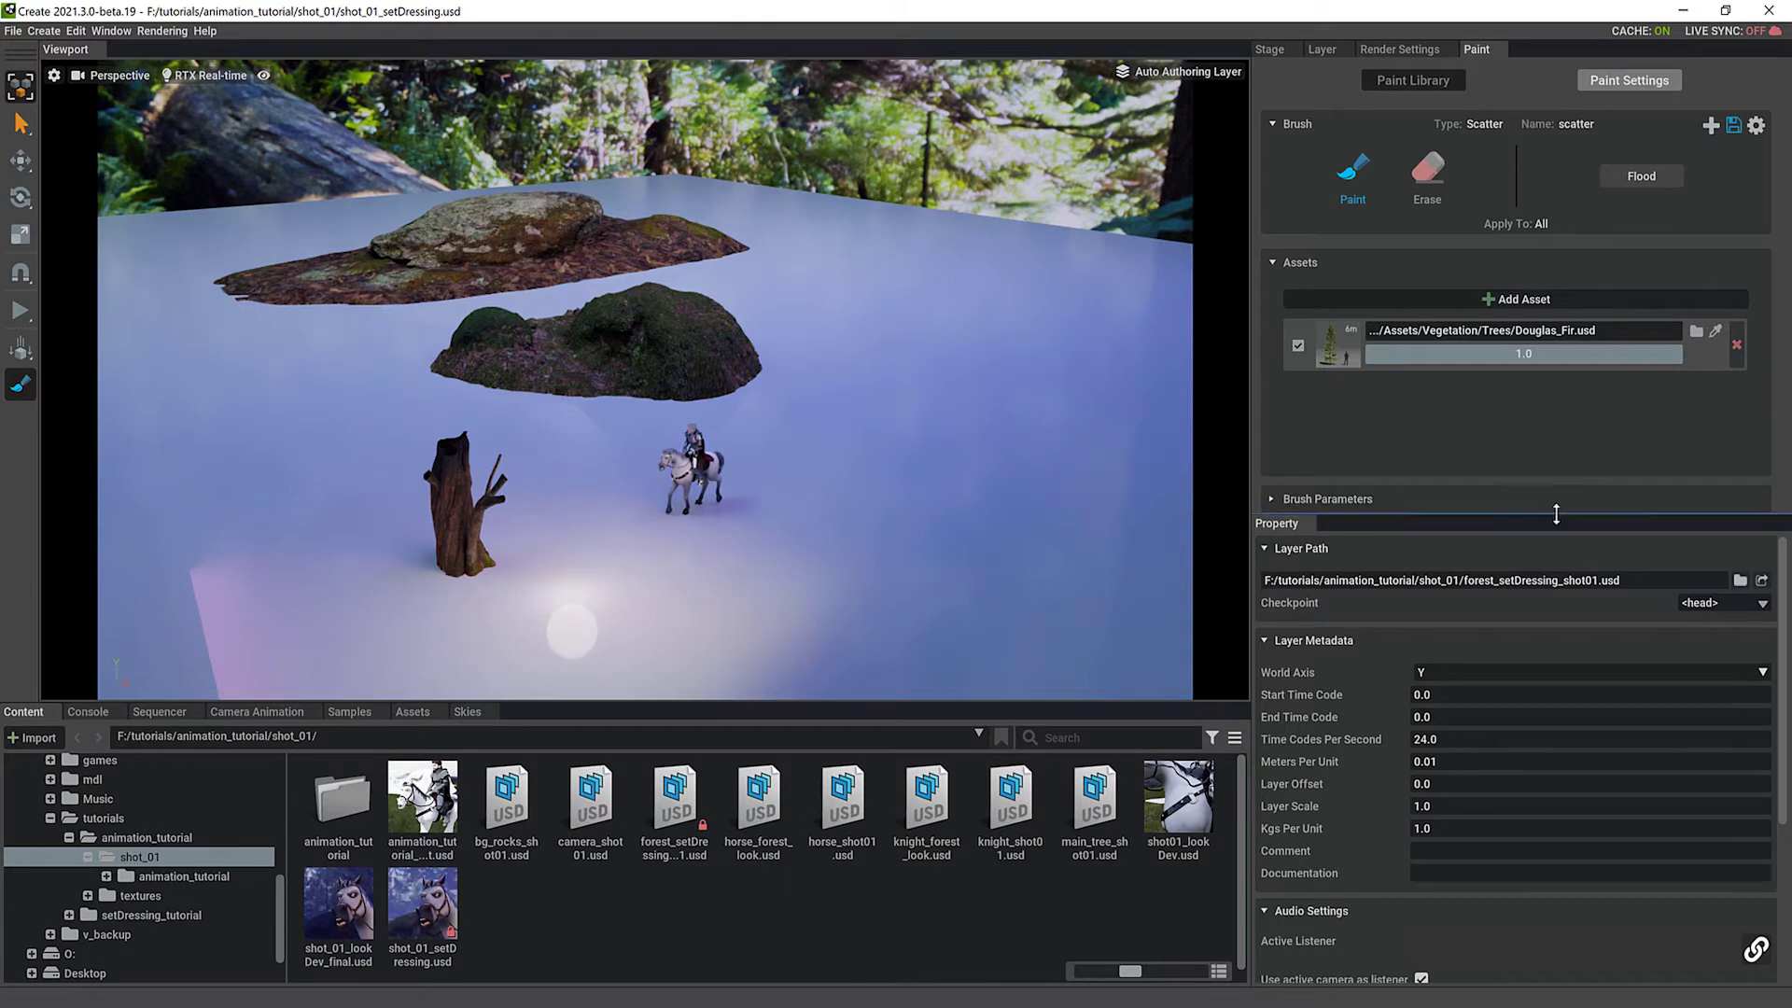
pyautogui.moveTo(1554, 512); pyautogui.dragTo(1550, 730)
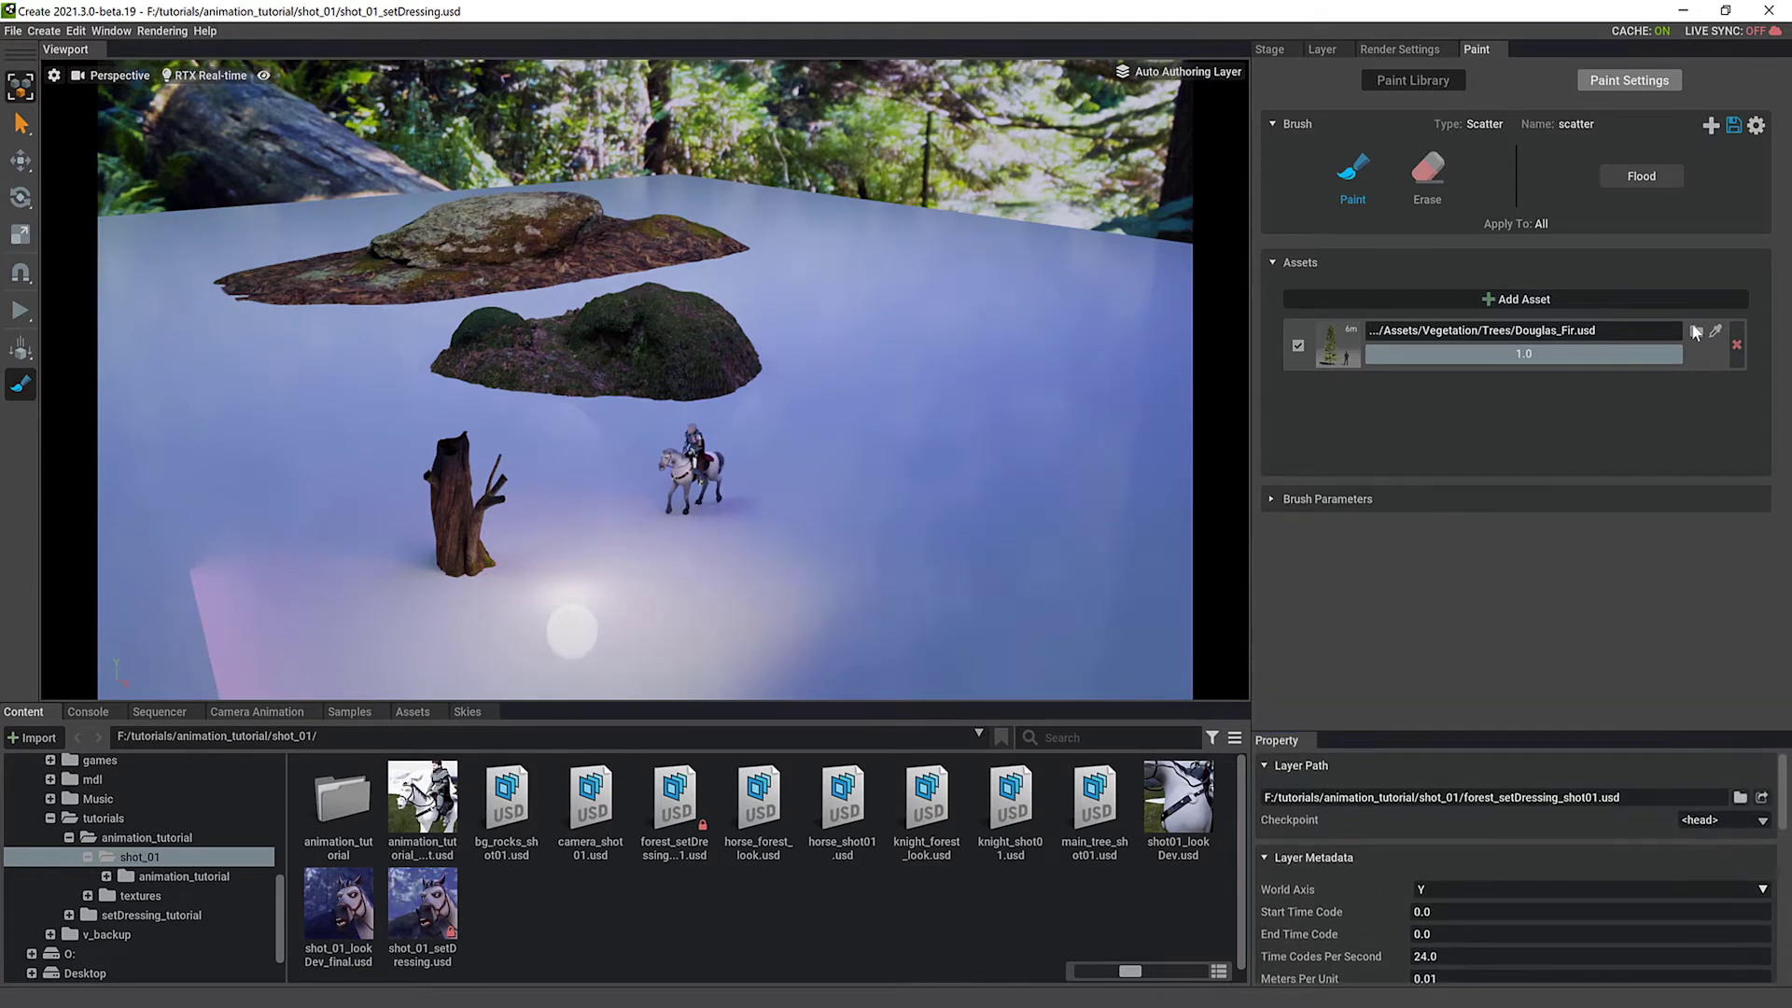
pyautogui.click(1509, 300)
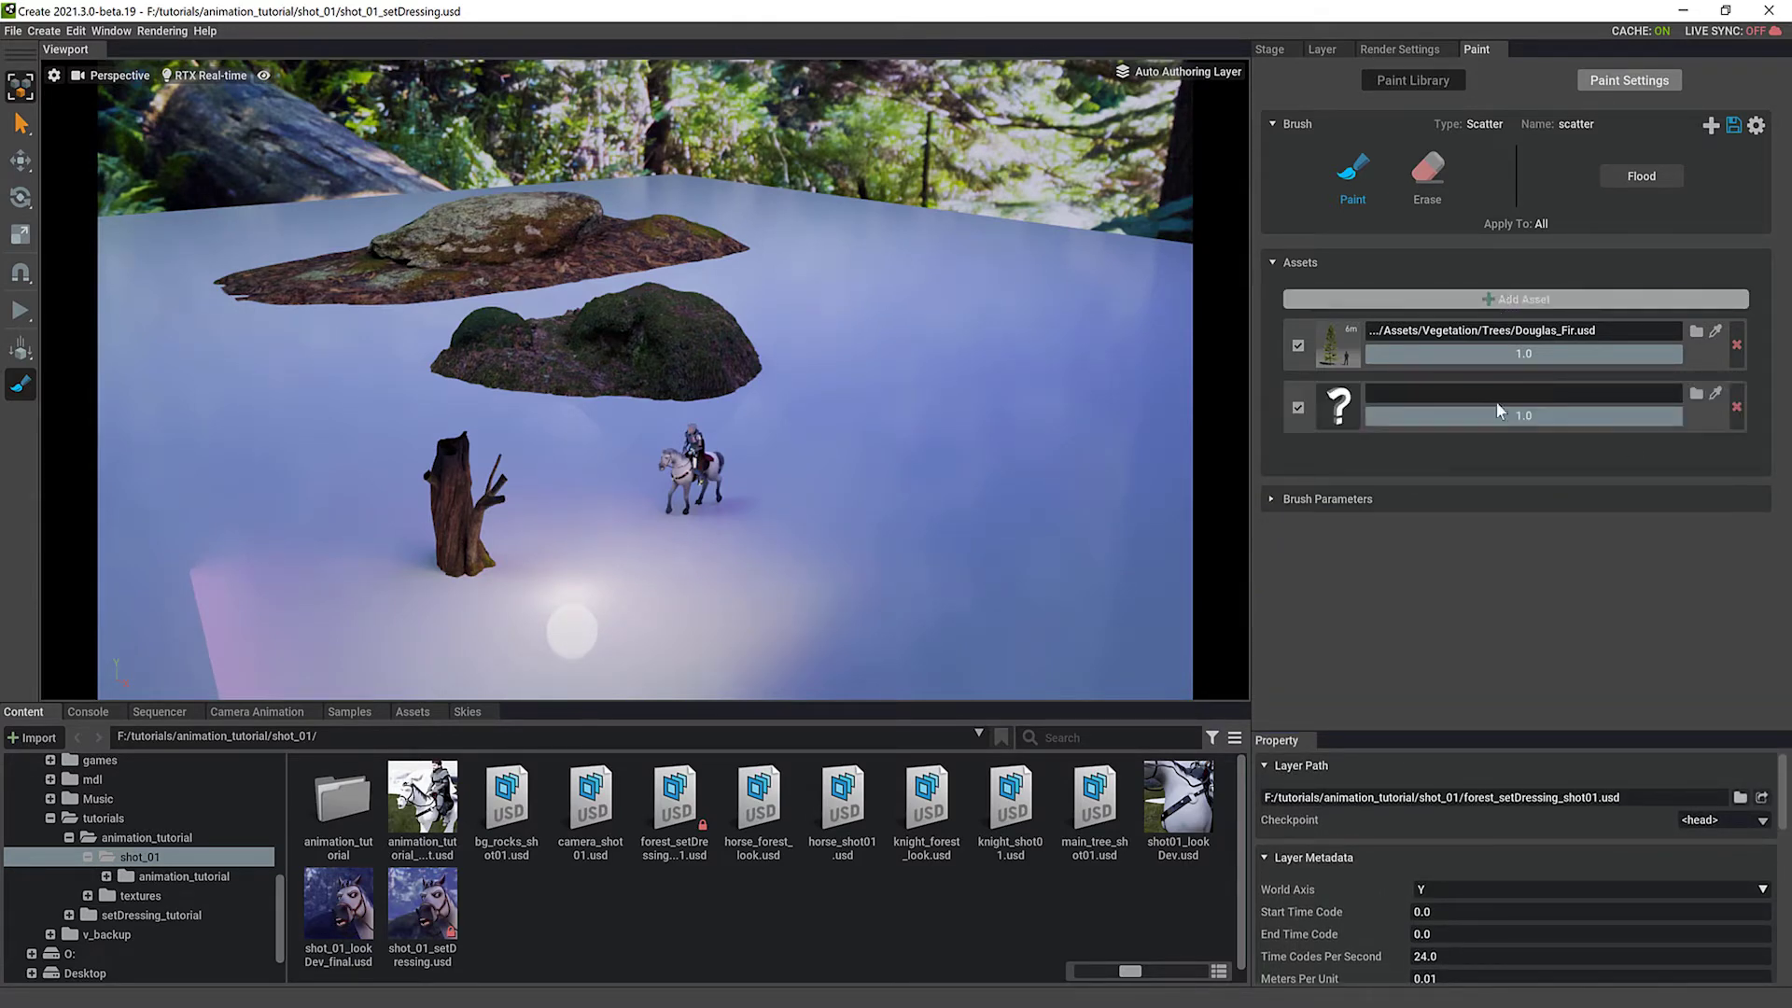
pyautogui.click(1696, 394)
pyautogui.moveTo(1355, 461); pyautogui.dragTo(1318, 675)
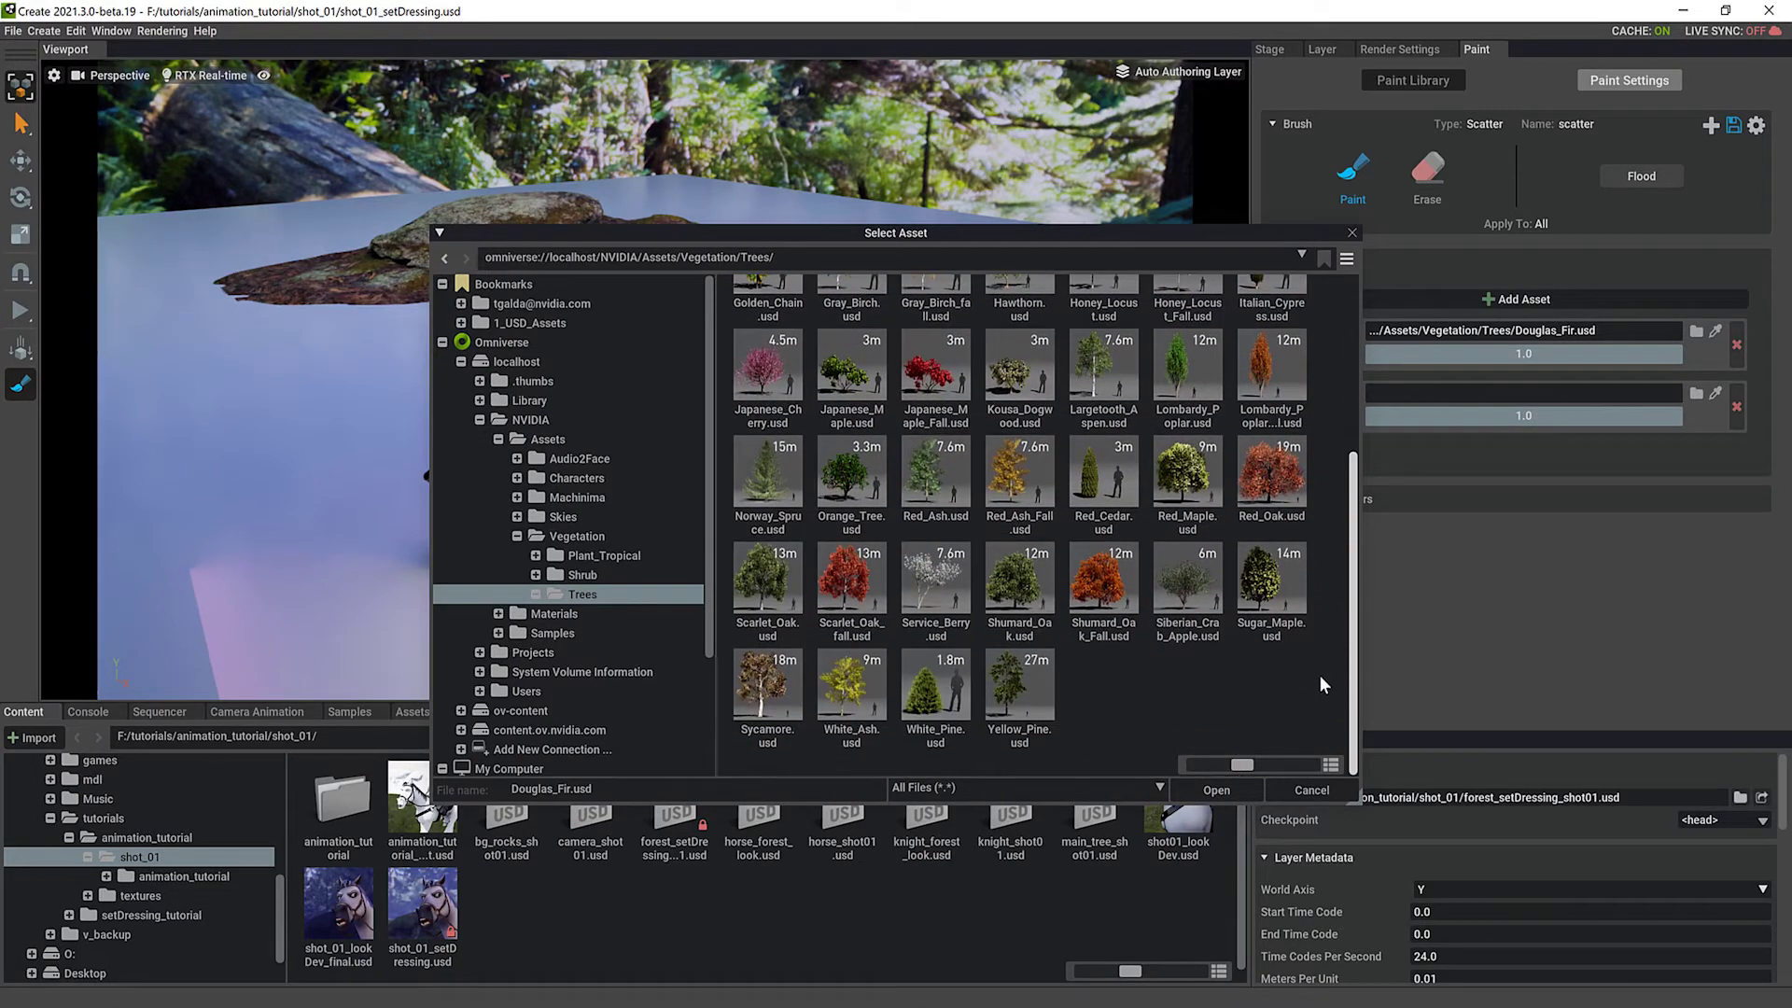
pyautogui.click(1012, 698)
pyautogui.click(1217, 789)
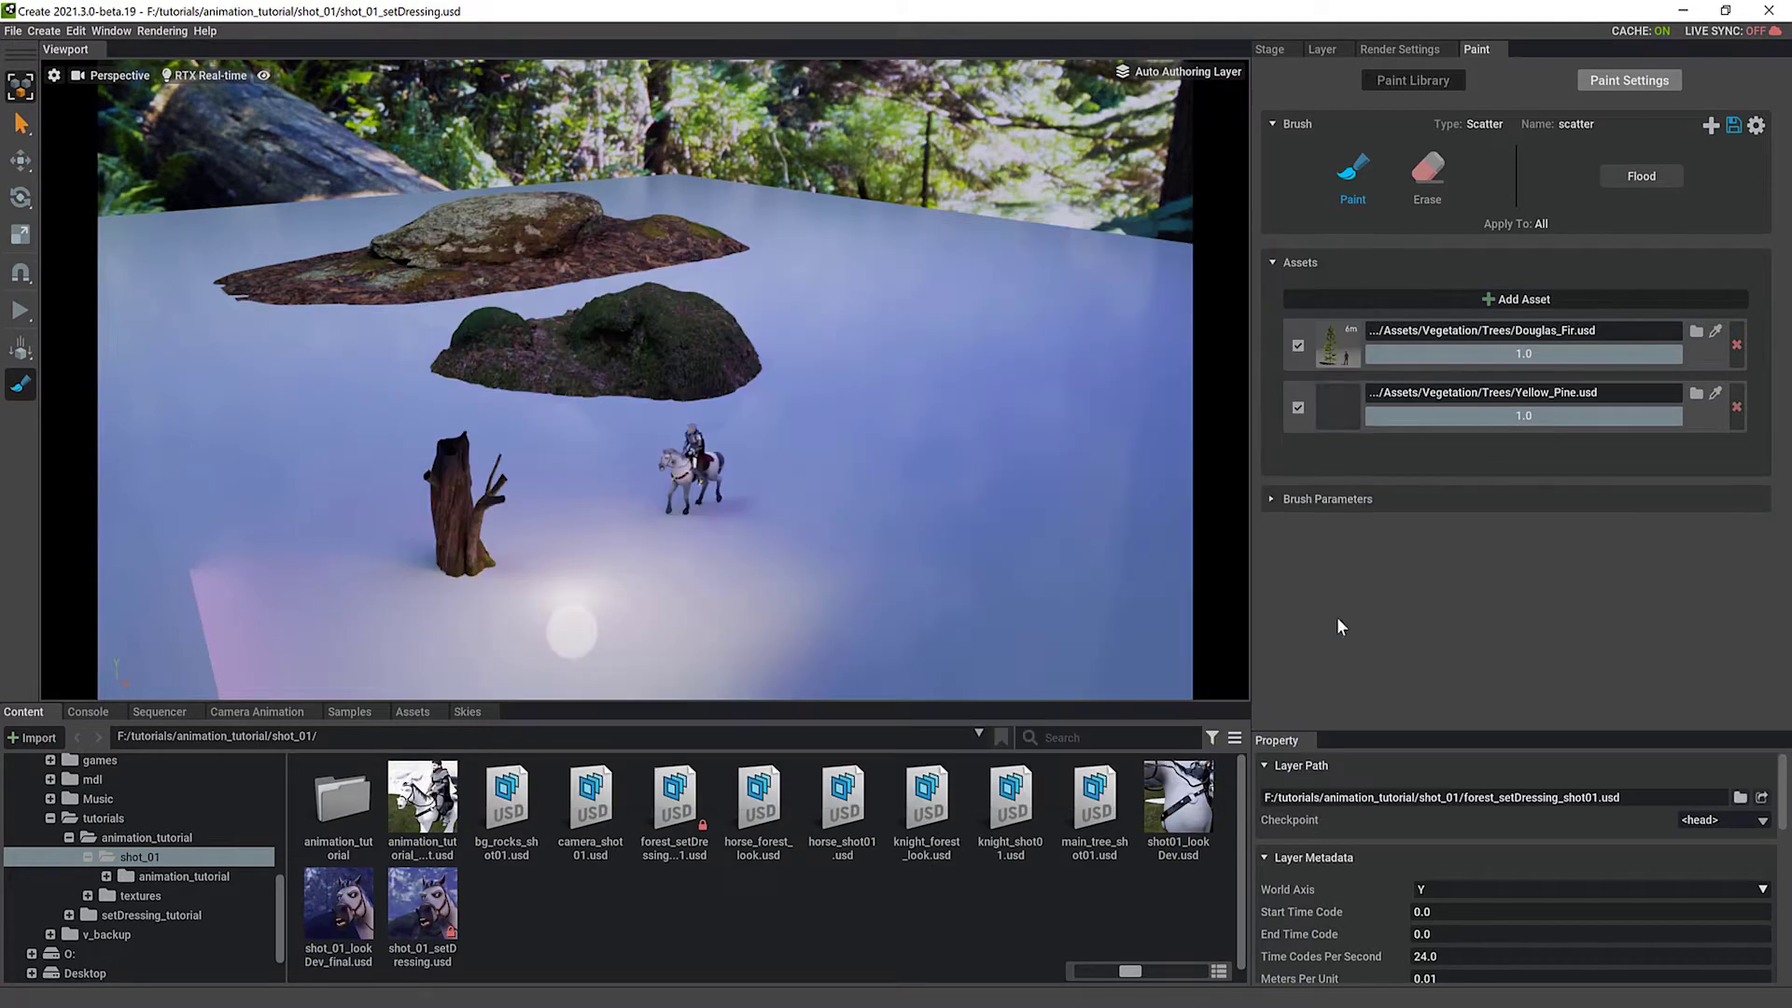
# Add a third asset slot loaded with White_Pine.usd
pyautogui.click(1519, 302)
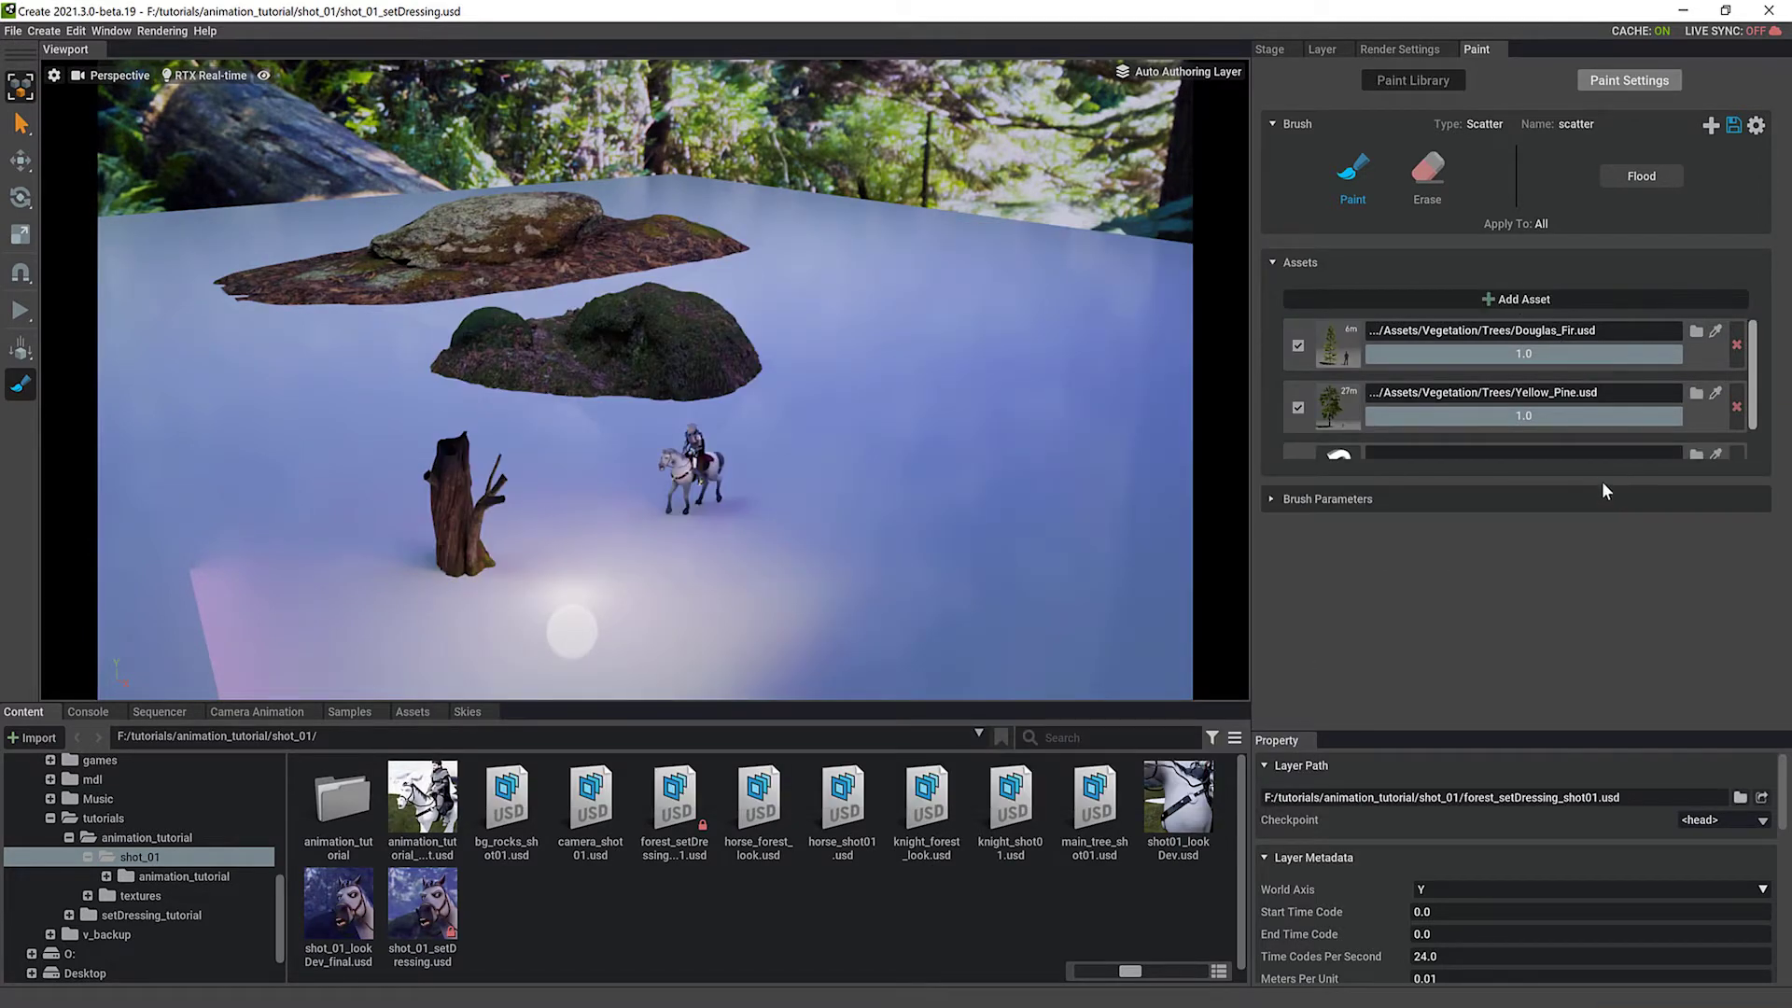
pyautogui.moveTo(1588, 479)
pyautogui.mouseDown()
pyautogui.moveTo(1540, 624)
pyautogui.moveTo(1568, 674)
pyautogui.mouseUp()
pyautogui.click(1697, 455)
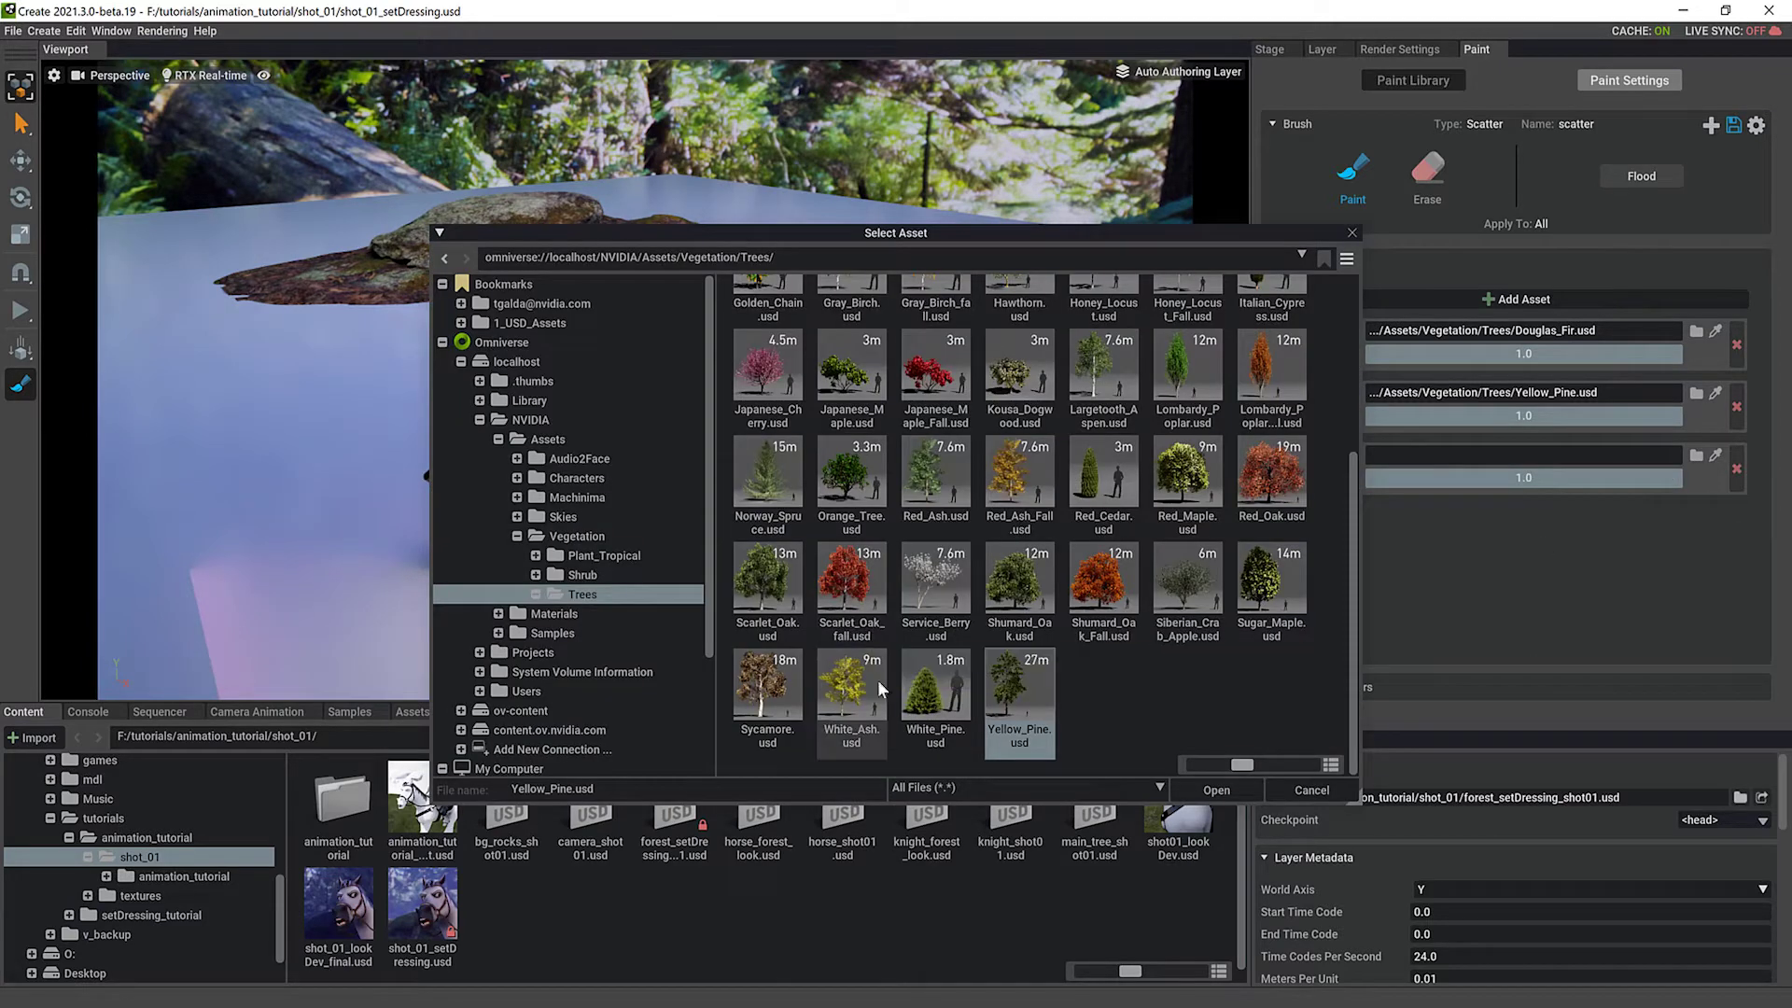
pyautogui.click(929, 706)
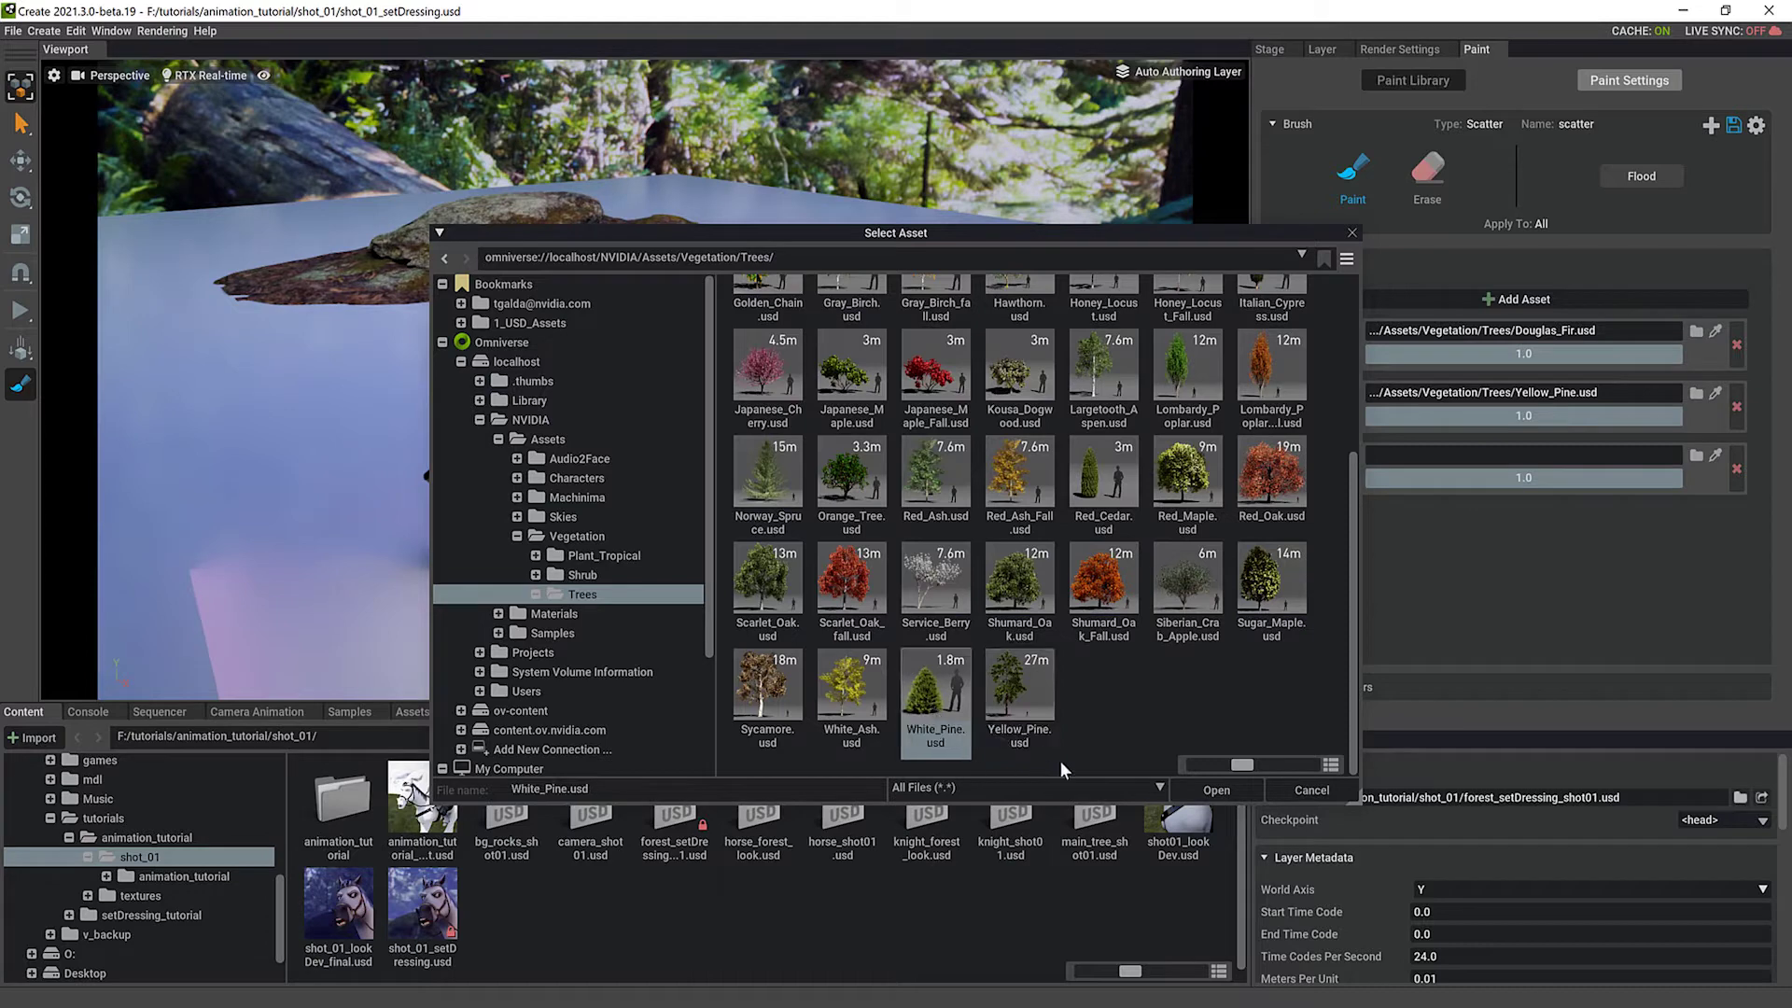
pyautogui.click(1232, 790)
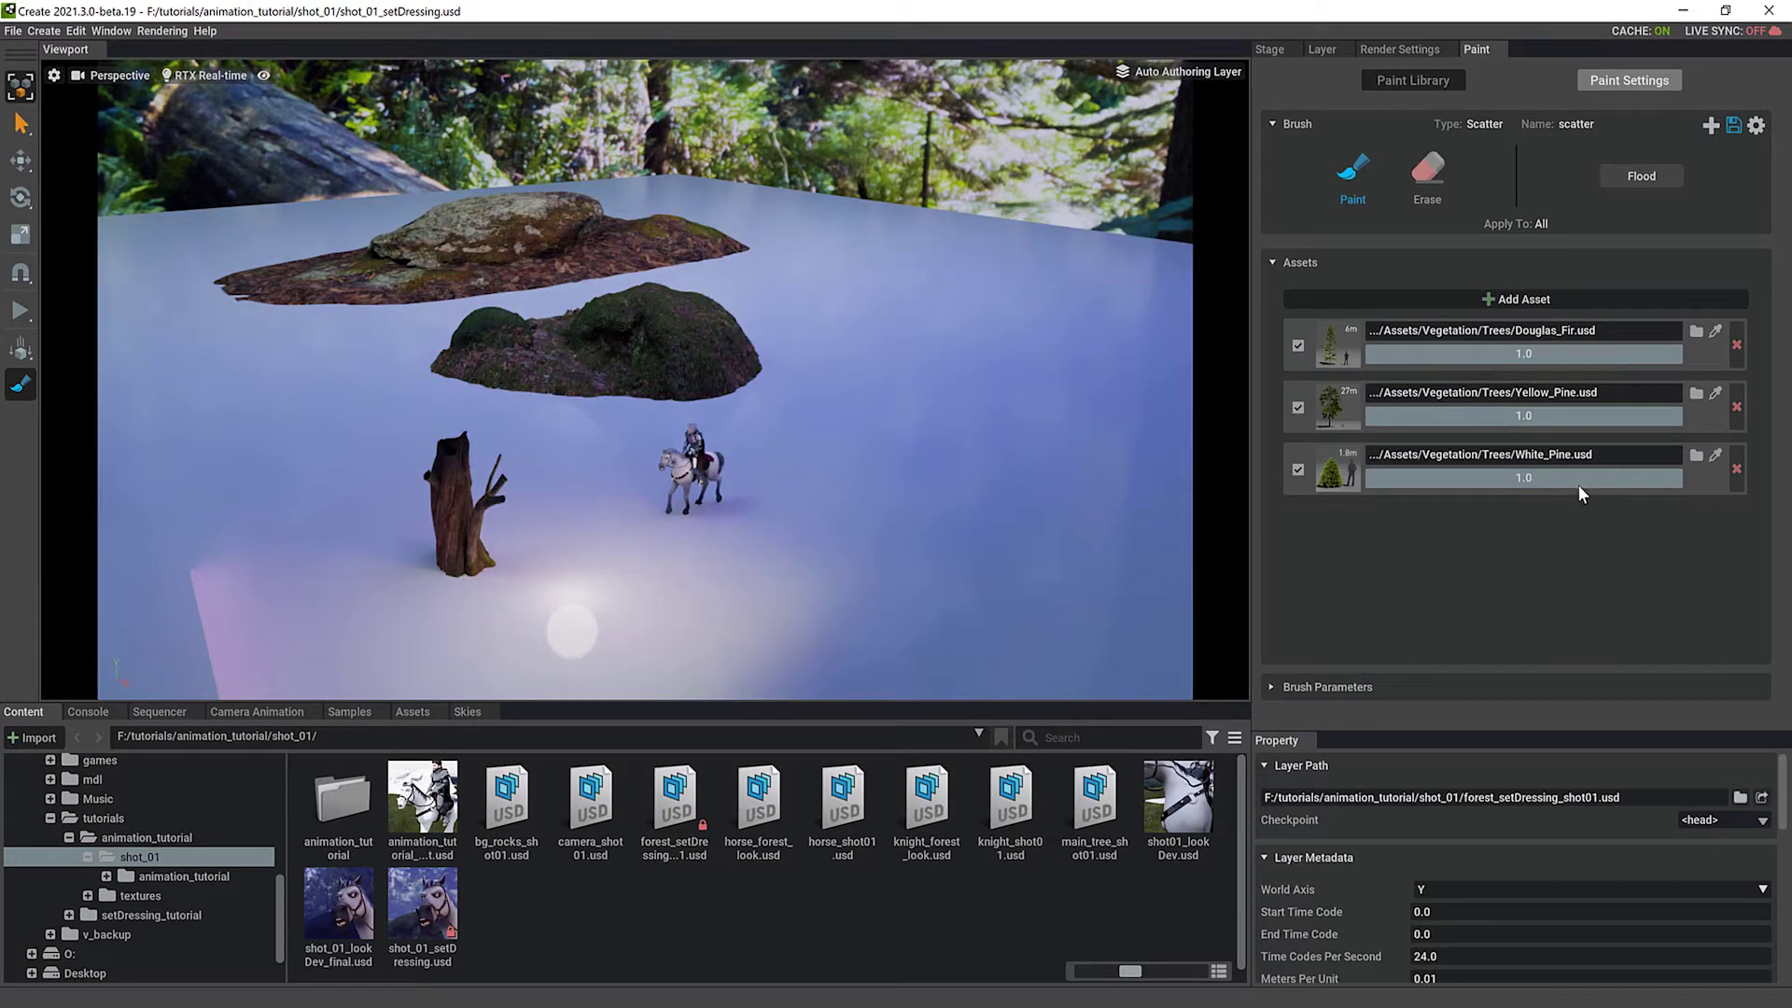
# Set White_Pine's scatter weight to 0.26 and Yellow_Pine's to 0.49
pyautogui.moveTo(1587, 480); pyautogui.dragTo(1448, 472)
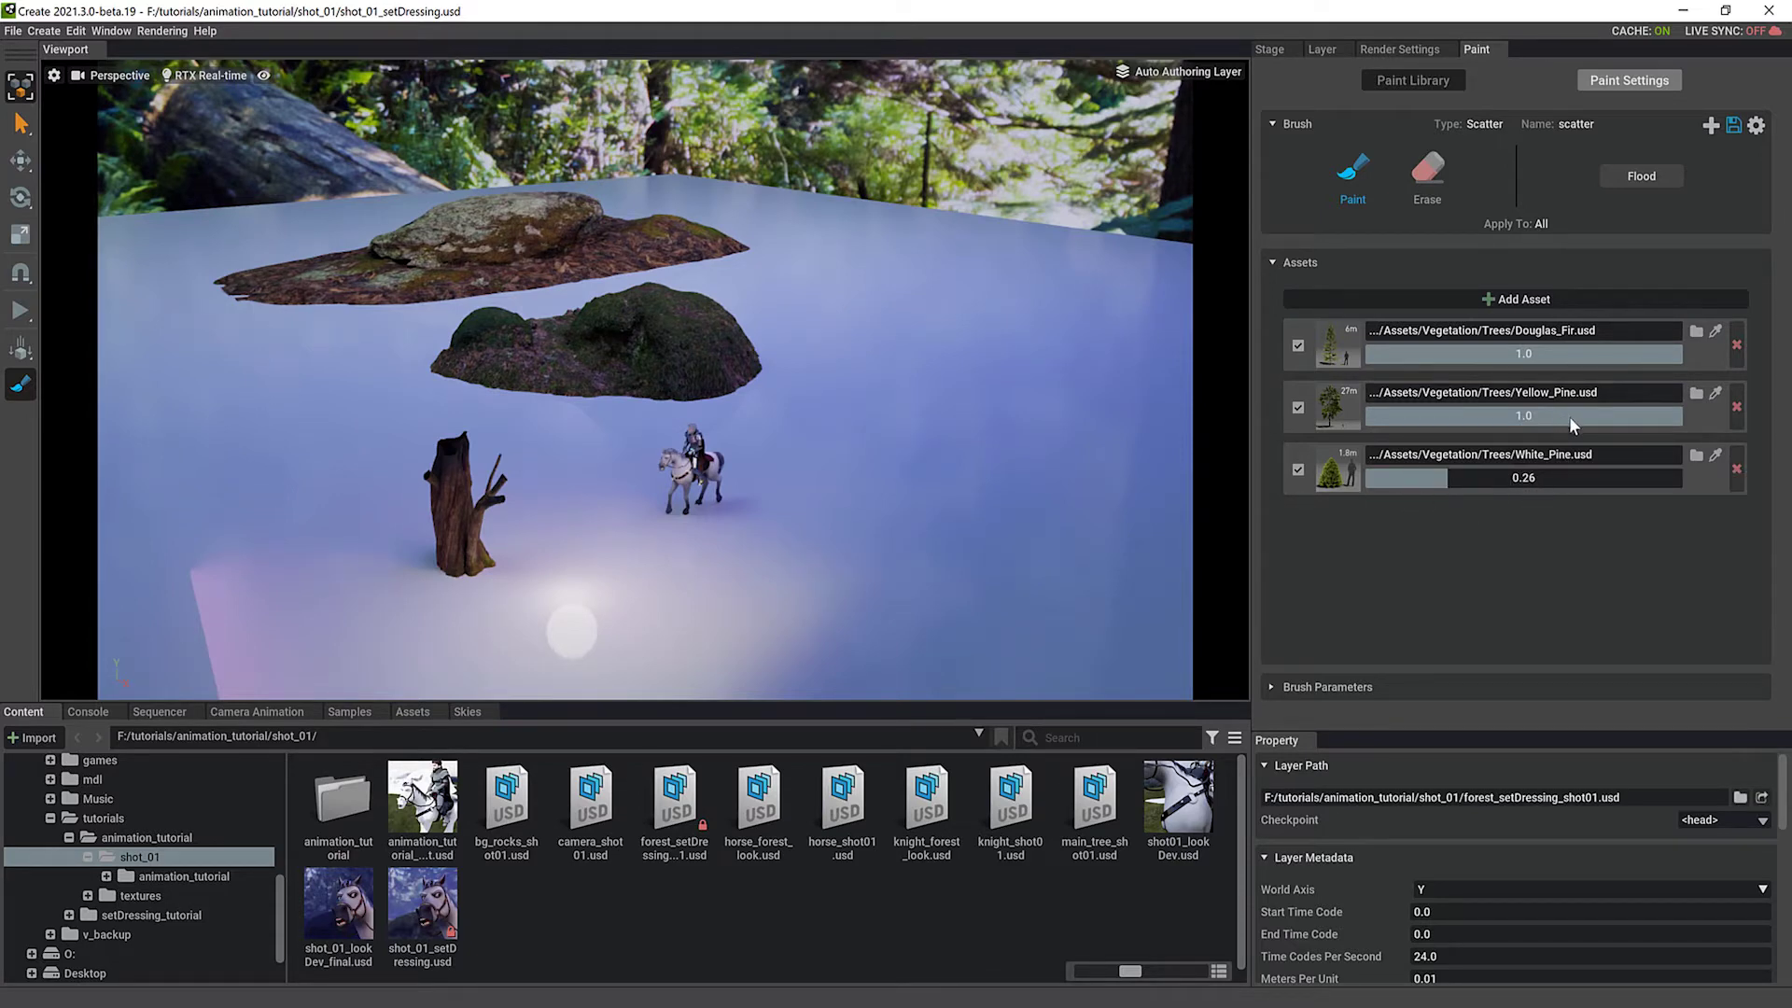
pyautogui.moveTo(1548, 416); pyautogui.dragTo(1514, 420)
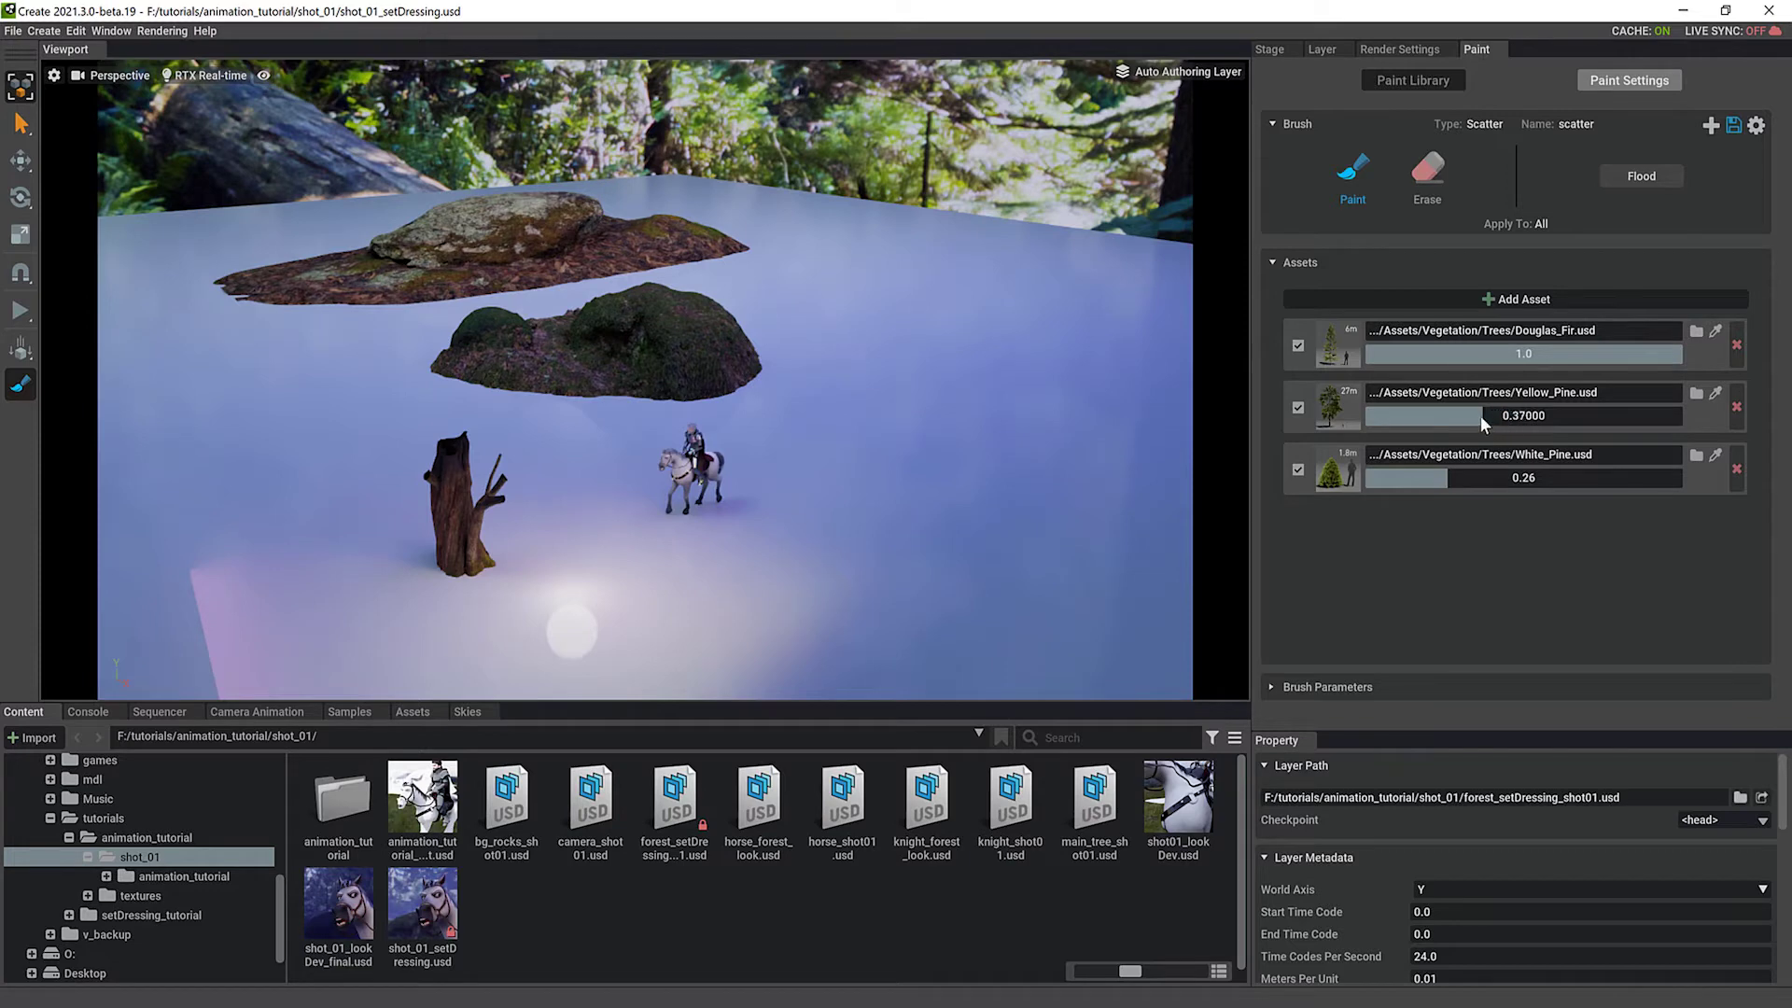
pyautogui.moveTo(1521, 416); pyautogui.dragTo(1521, 416)
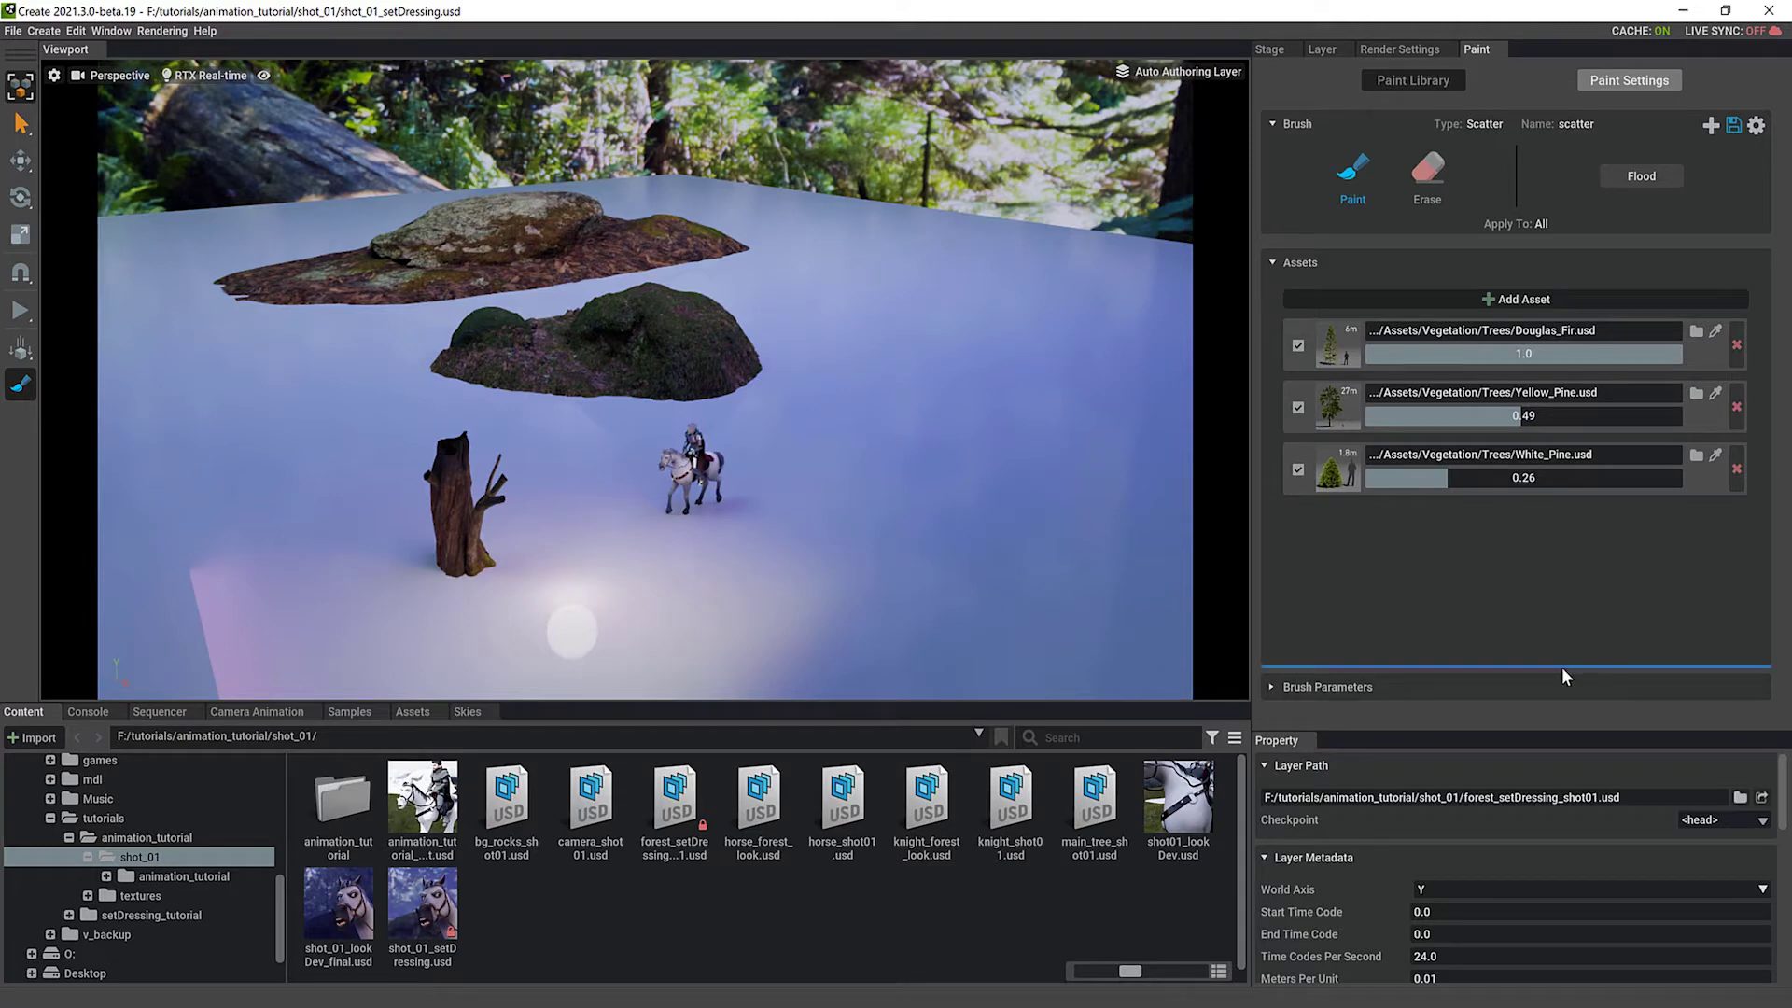
pyautogui.moveTo(1565, 664); pyautogui.dragTo(1548, 518)
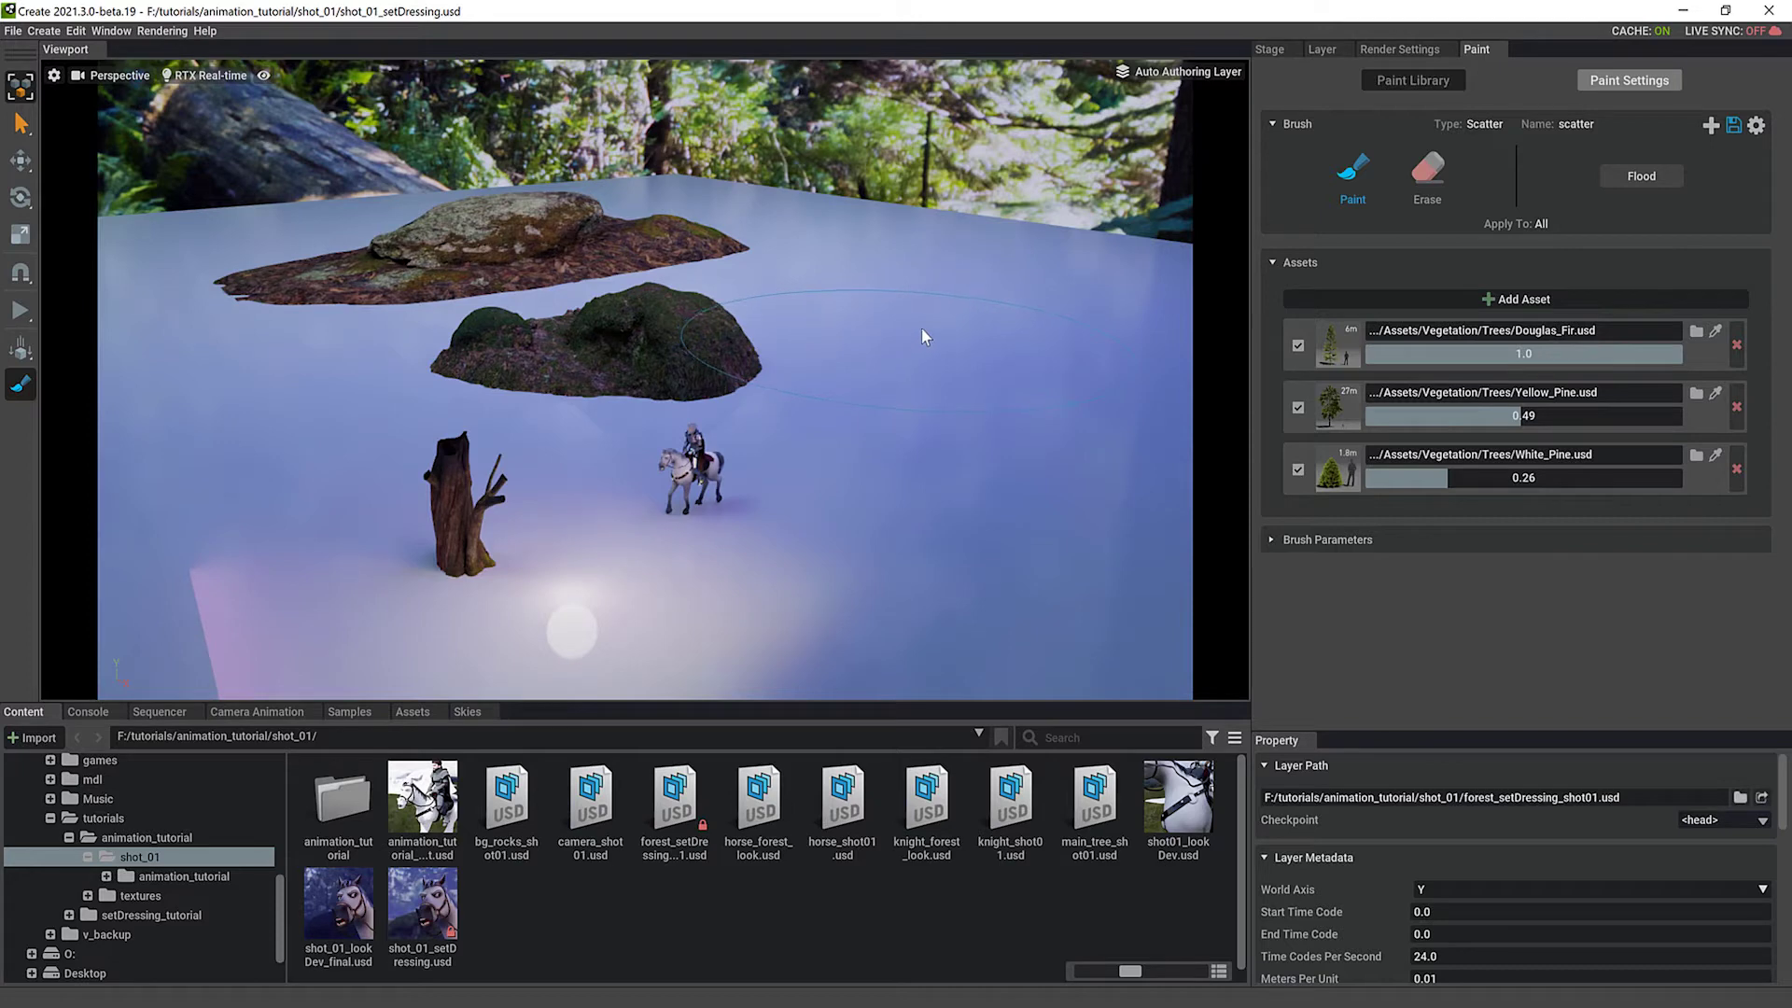
# Reselect the ground plane, reactivate Paint, and set Brush Size to 30 cm
pyautogui.press('q')
pyautogui.click(964, 255)
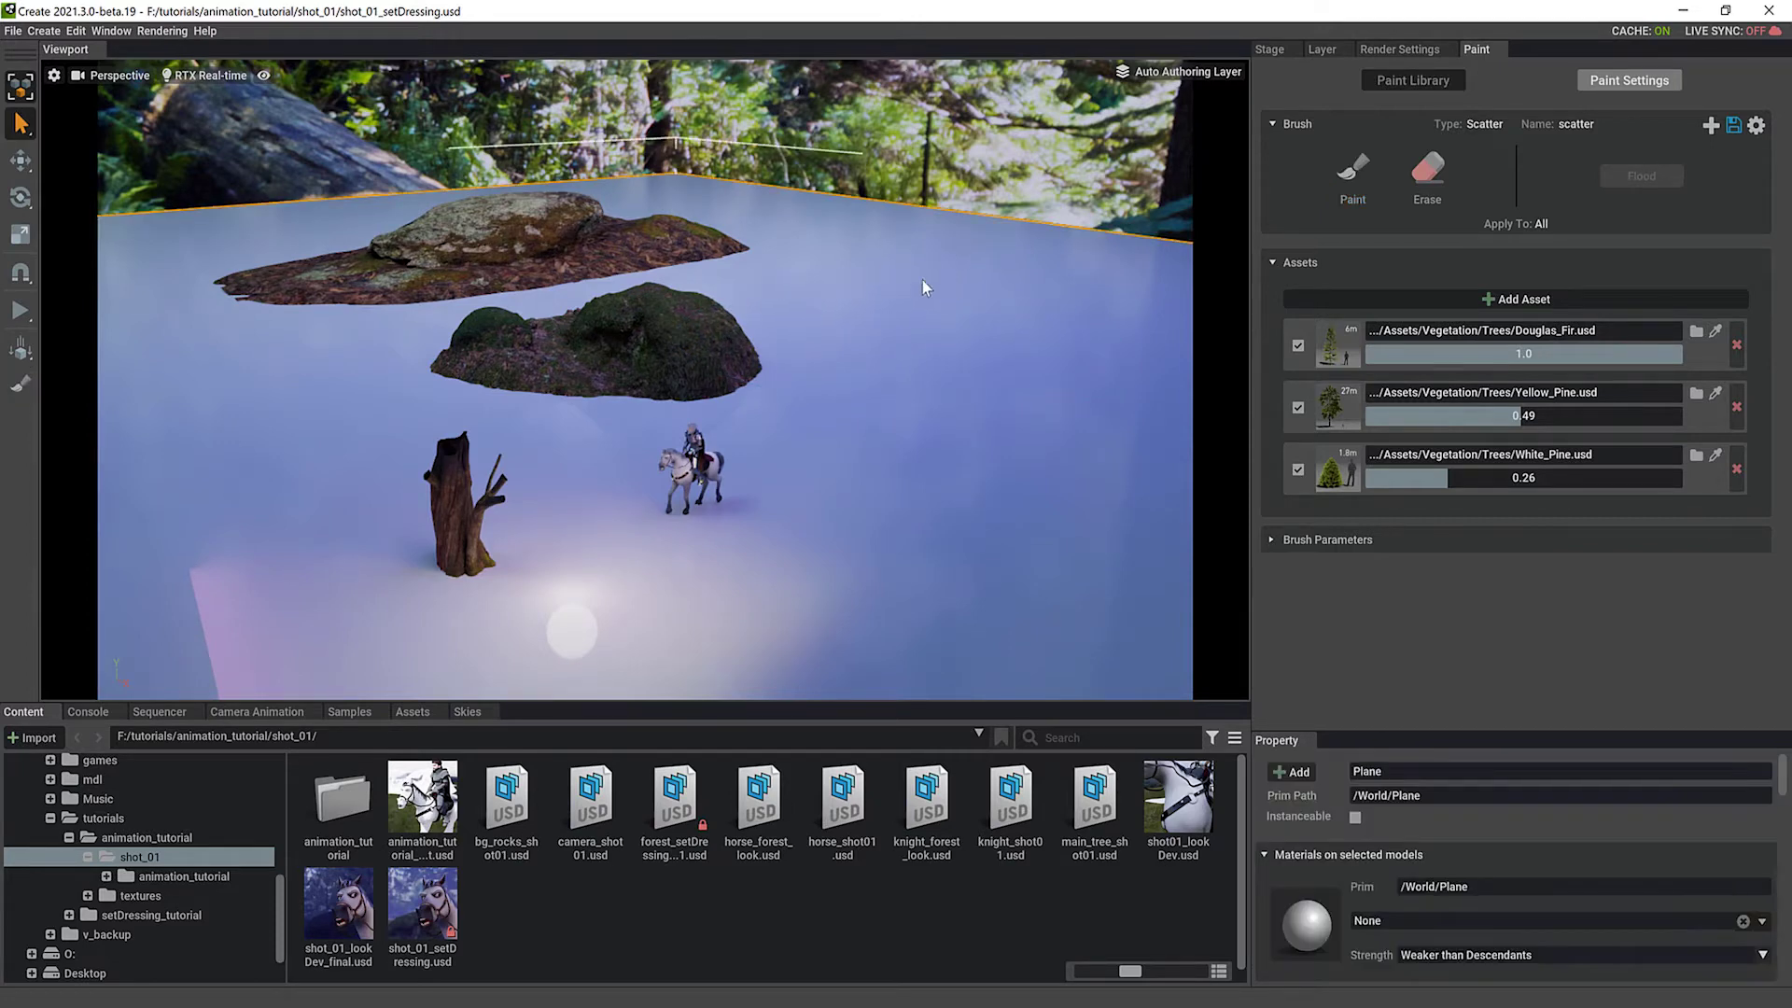
pyautogui.click(21, 384)
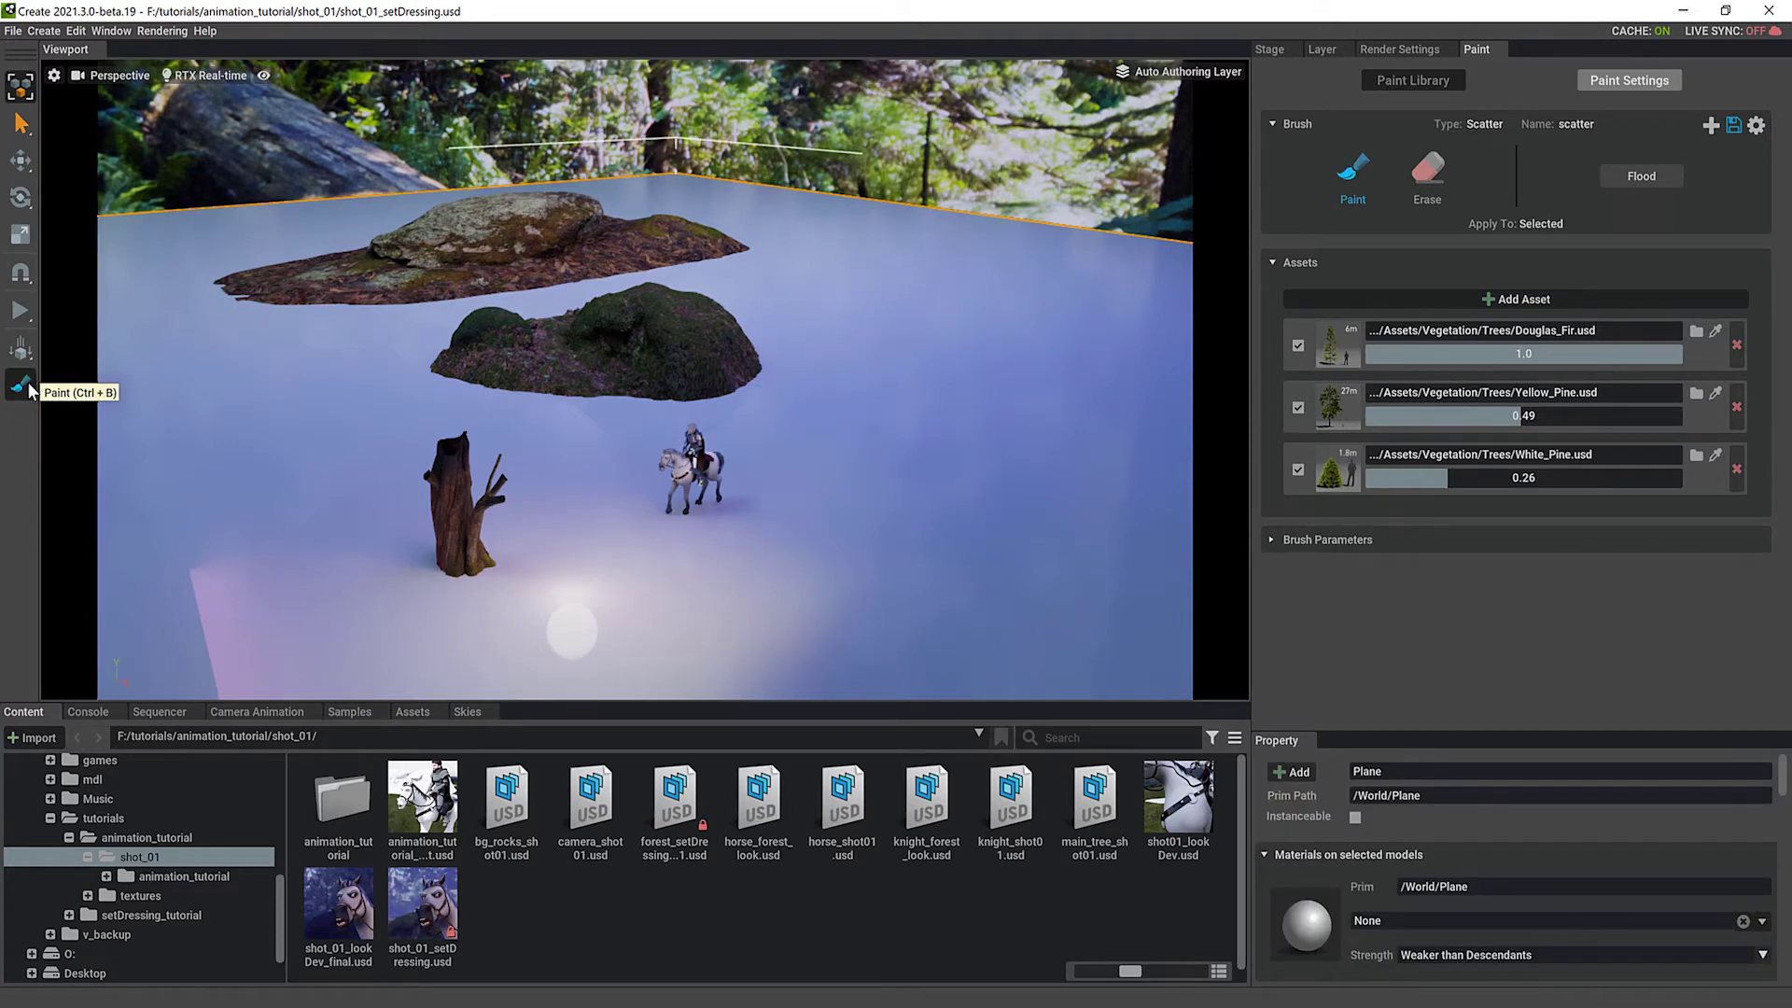
pyautogui.click(1273, 541)
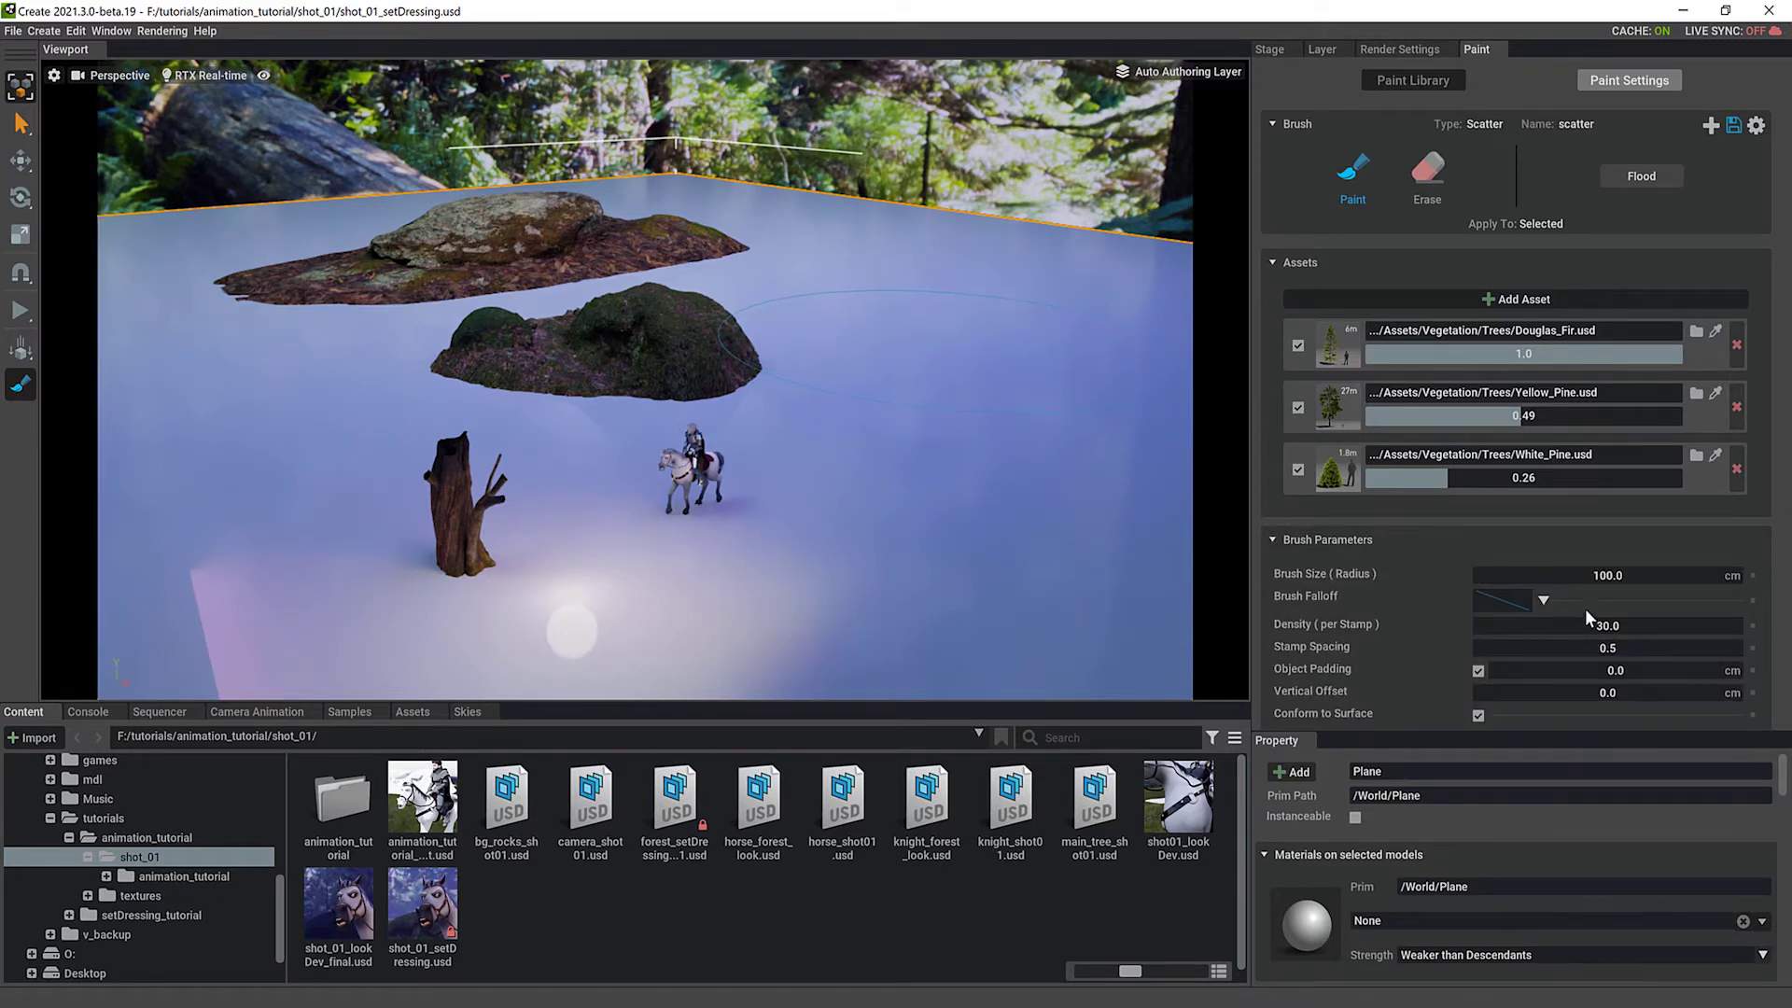
pyautogui.doubleClick(1609, 577)
pyautogui.write('30')
pyautogui.press('Return')
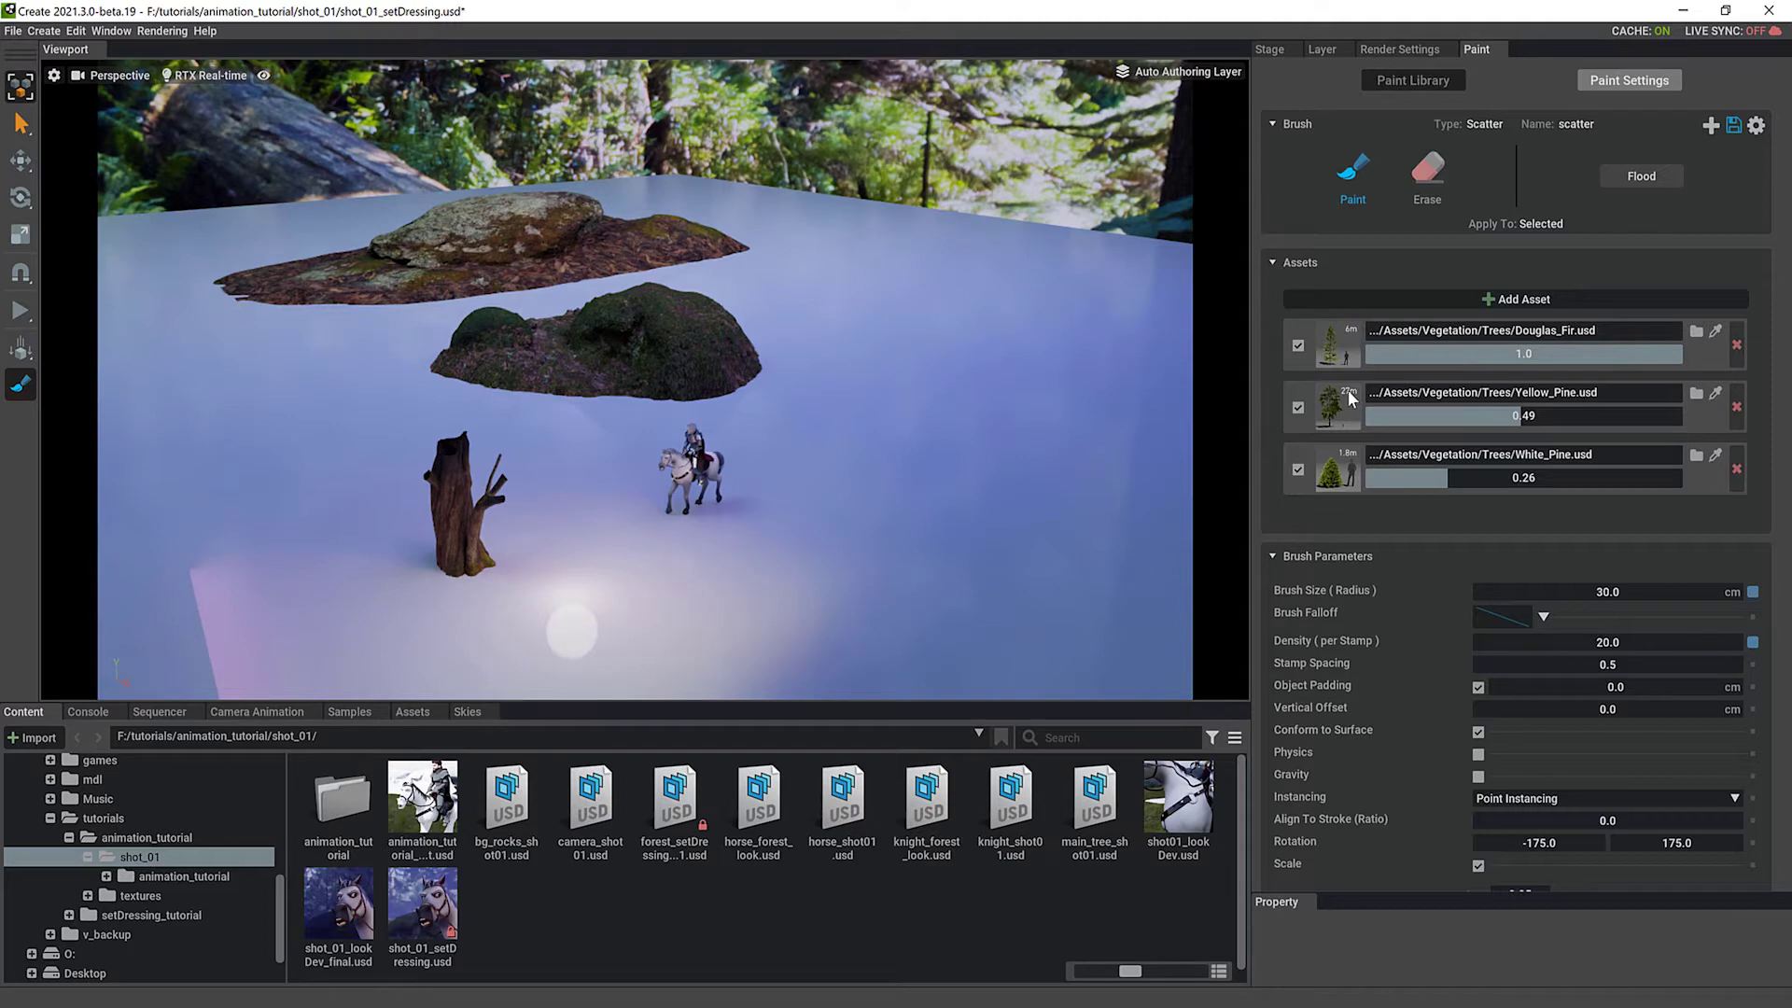
# Set the asset weights to Yellow_Pine 0.1, White_Pine 0.33 and Douglas_Fir 1.0
pyautogui.moveTo(1508, 412); pyautogui.dragTo(1397, 410)
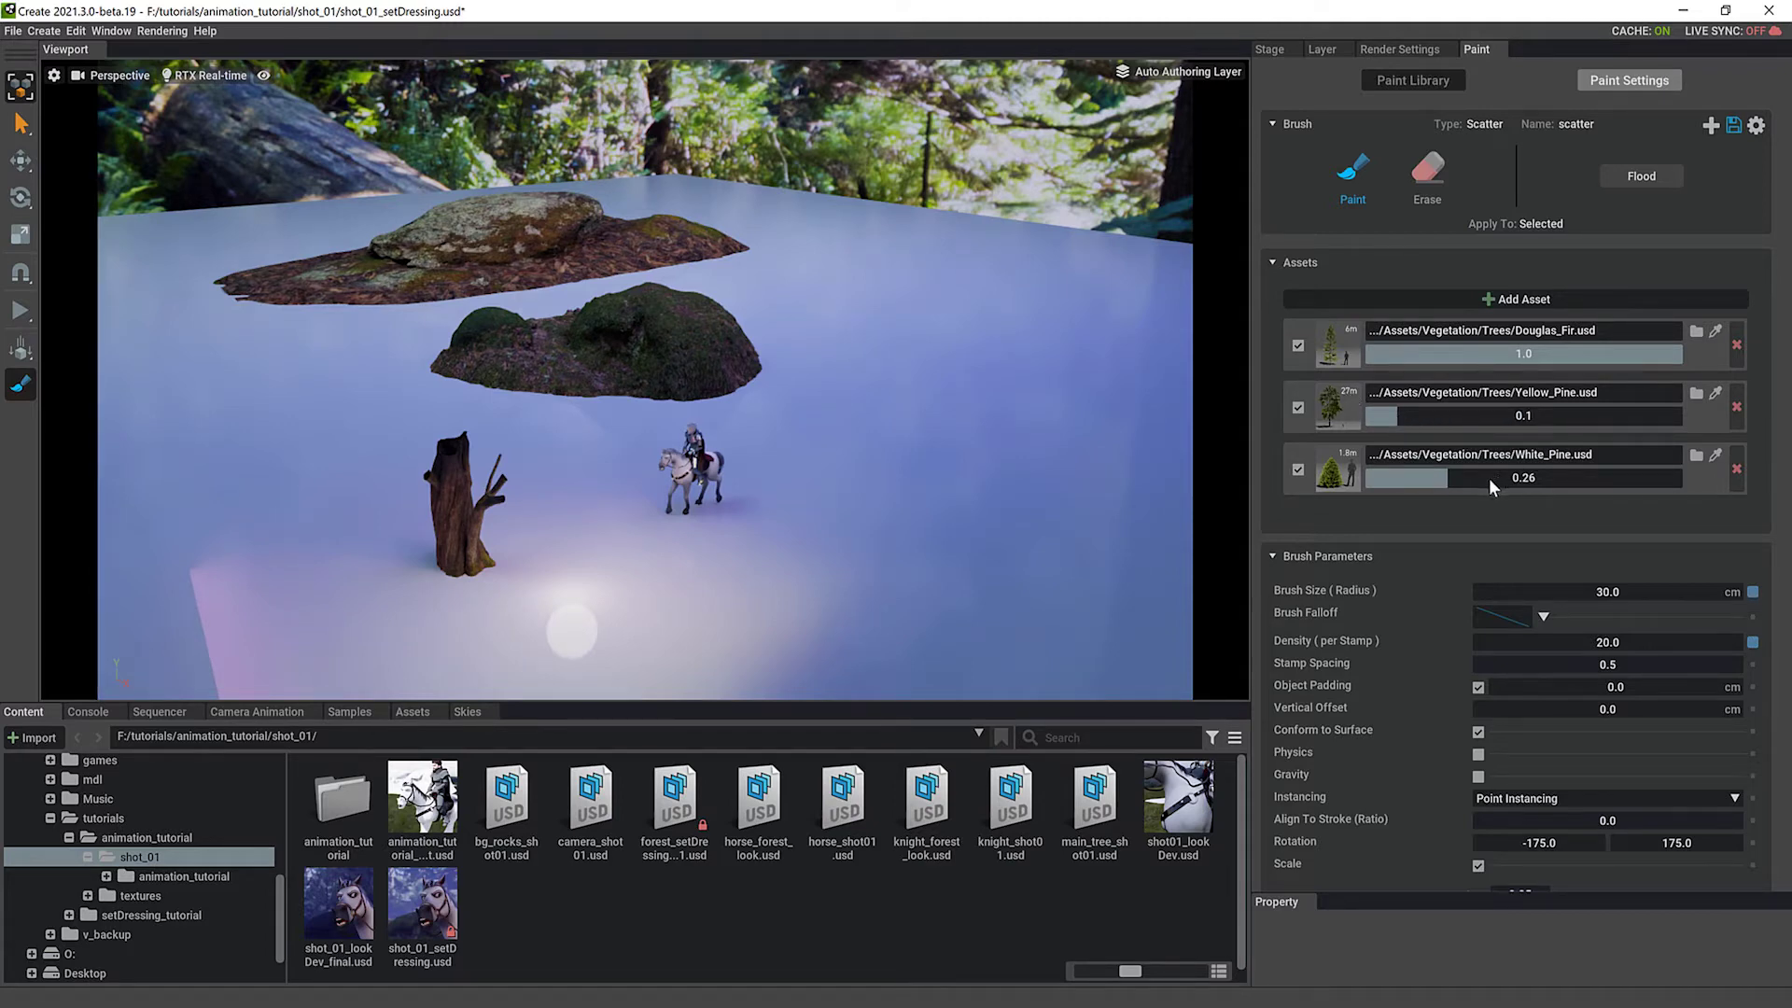
pyautogui.moveTo(1456, 479); pyautogui.dragTo(1469, 478)
pyautogui.moveTo(1526, 353); pyautogui.dragTo(1685, 353)
# Collapse the asset list and set brush Density to 15 and Stamp Spacing to 0.75
pyautogui.click(1271, 264)
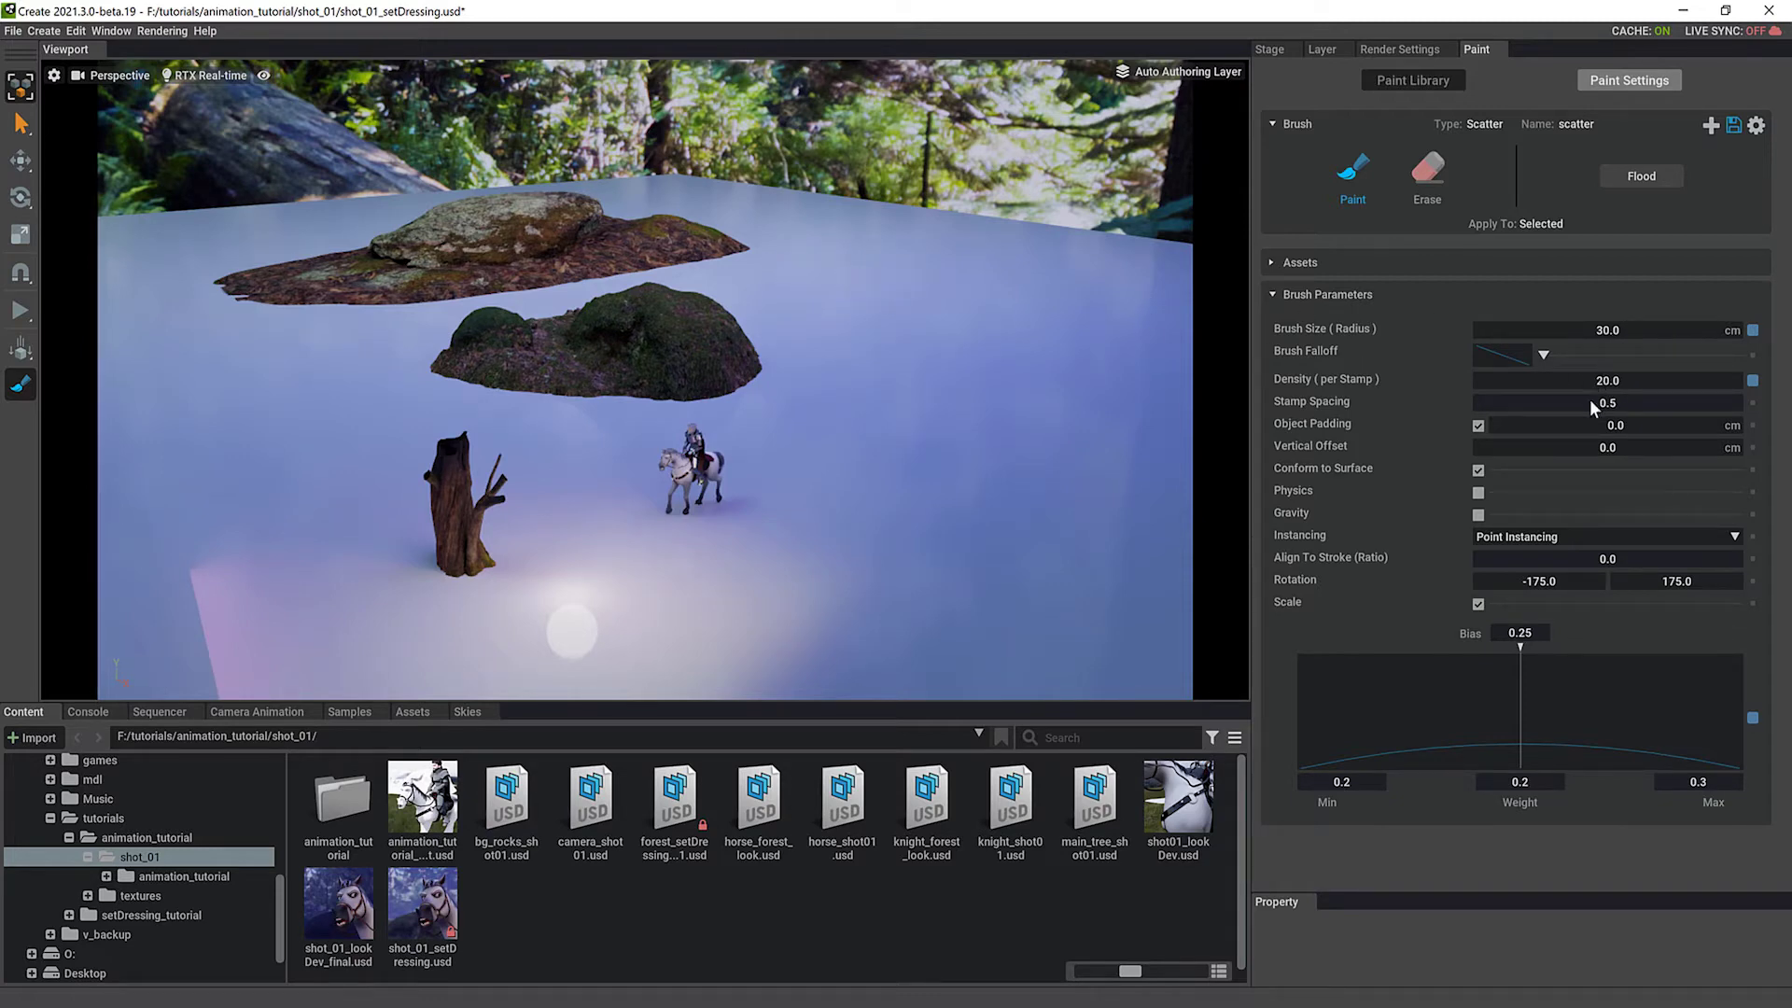
pyautogui.doubleClick(1616, 385)
pyautogui.write('15')
pyautogui.press('Return')
pyautogui.doubleClick(1622, 409)
pyautogui.write('.75')
pyautogui.press('Return')
# Set the scale range to Min 0.05, Max 0.7 and shift the bias to about 0.42
pyautogui.doubleClick(1704, 782)
pyautogui.write('0.7')
pyautogui.press('Return')
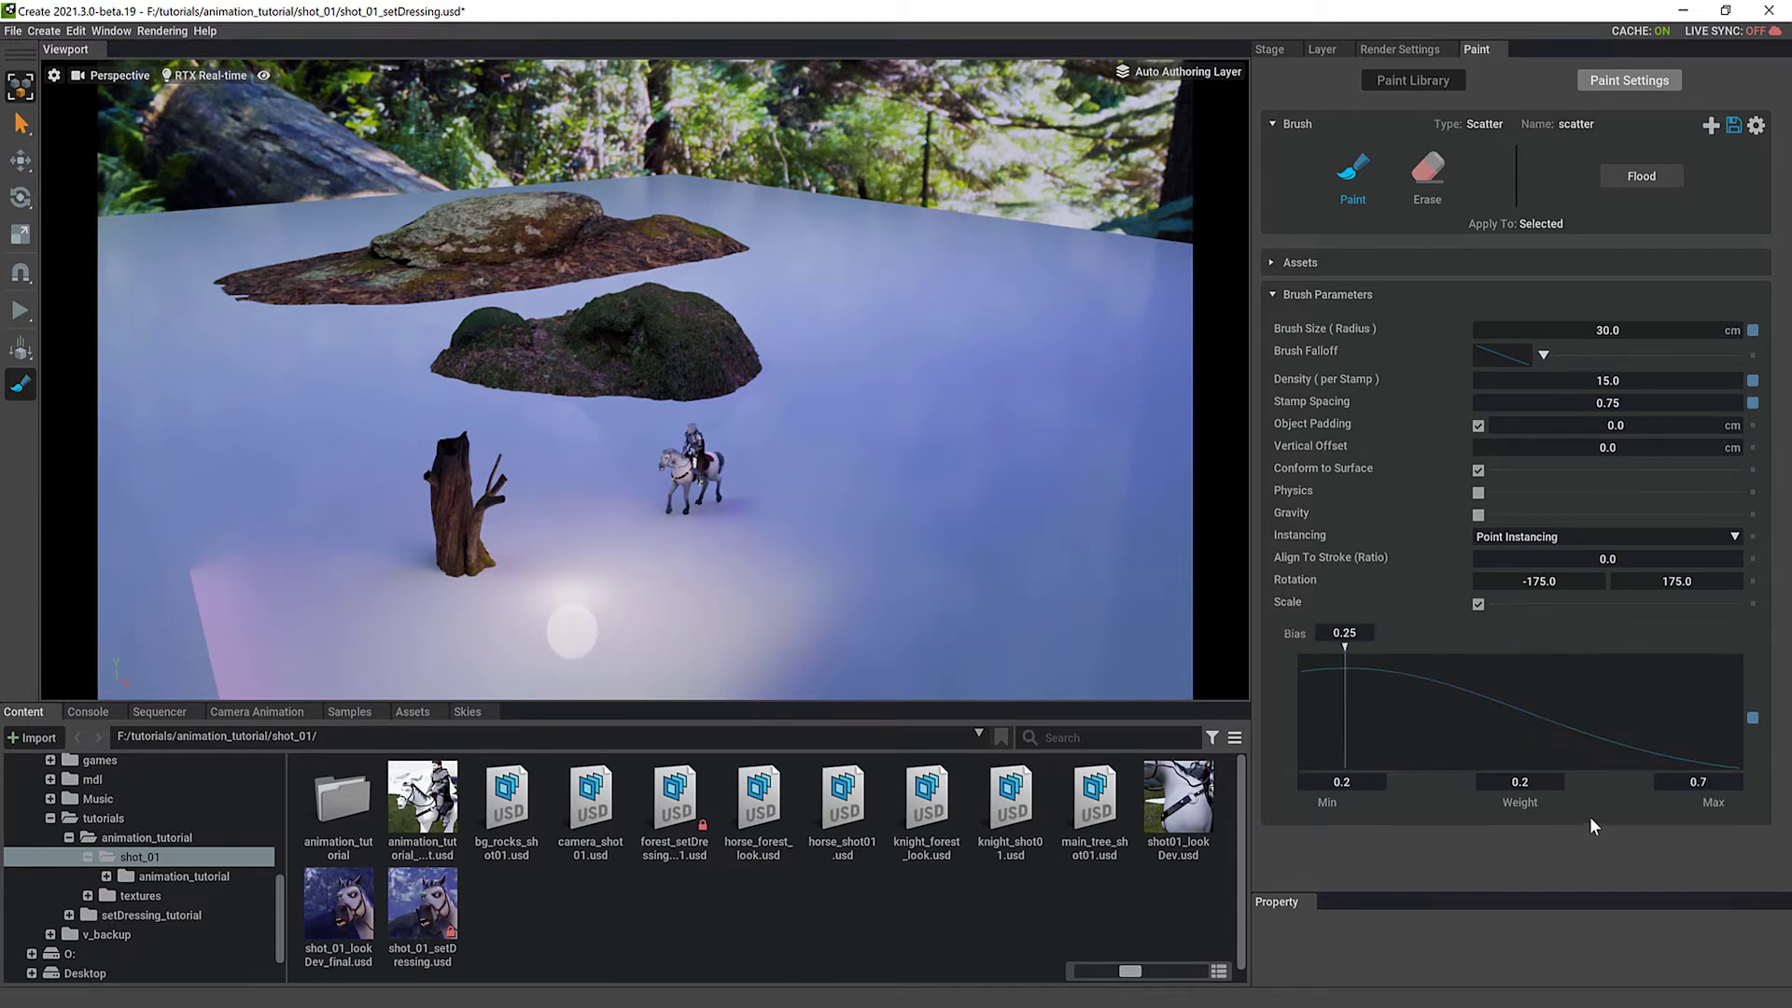
pyautogui.doubleClick(1352, 782)
pyautogui.write('.05')
pyautogui.press('Return')
pyautogui.moveTo(1437, 648)
pyautogui.mouseDown()
pyautogui.moveTo(1570, 652)
pyautogui.moveTo(1402, 657)
pyautogui.moveTo(1581, 673)
pyautogui.moveTo(1523, 653)
pyautogui.mouseUp()
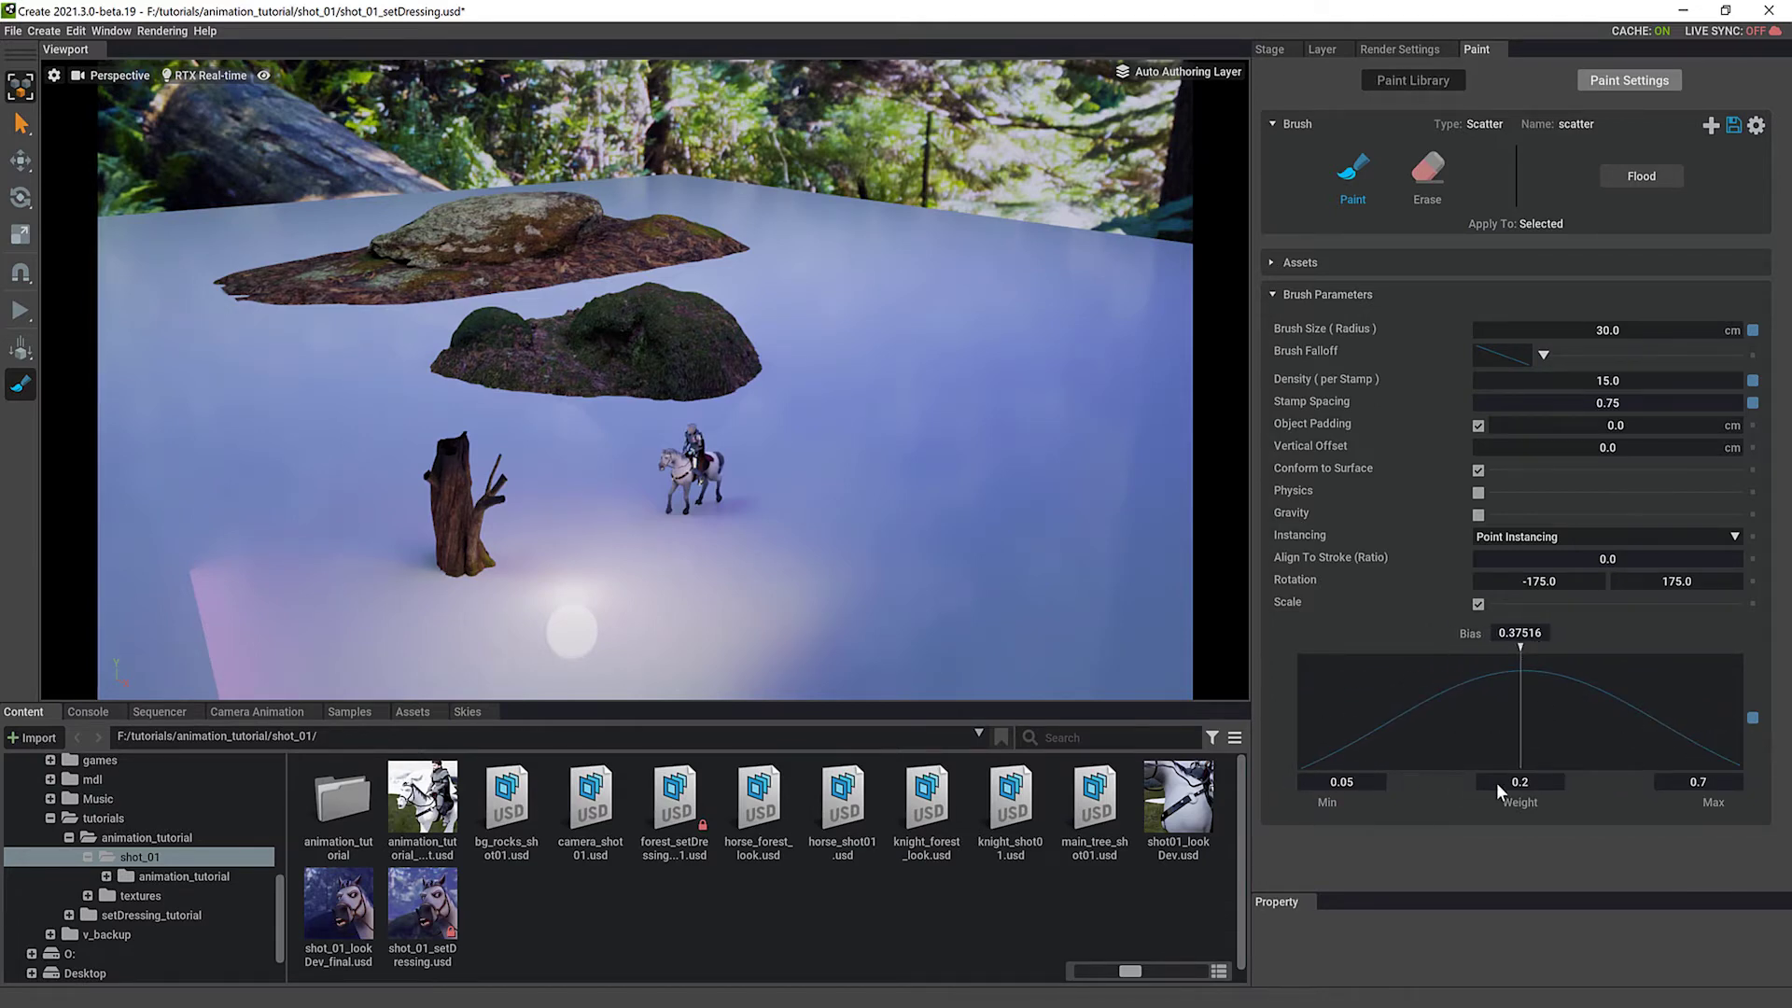
pyautogui.moveTo(1520, 648); pyautogui.dragTo(1554, 649)
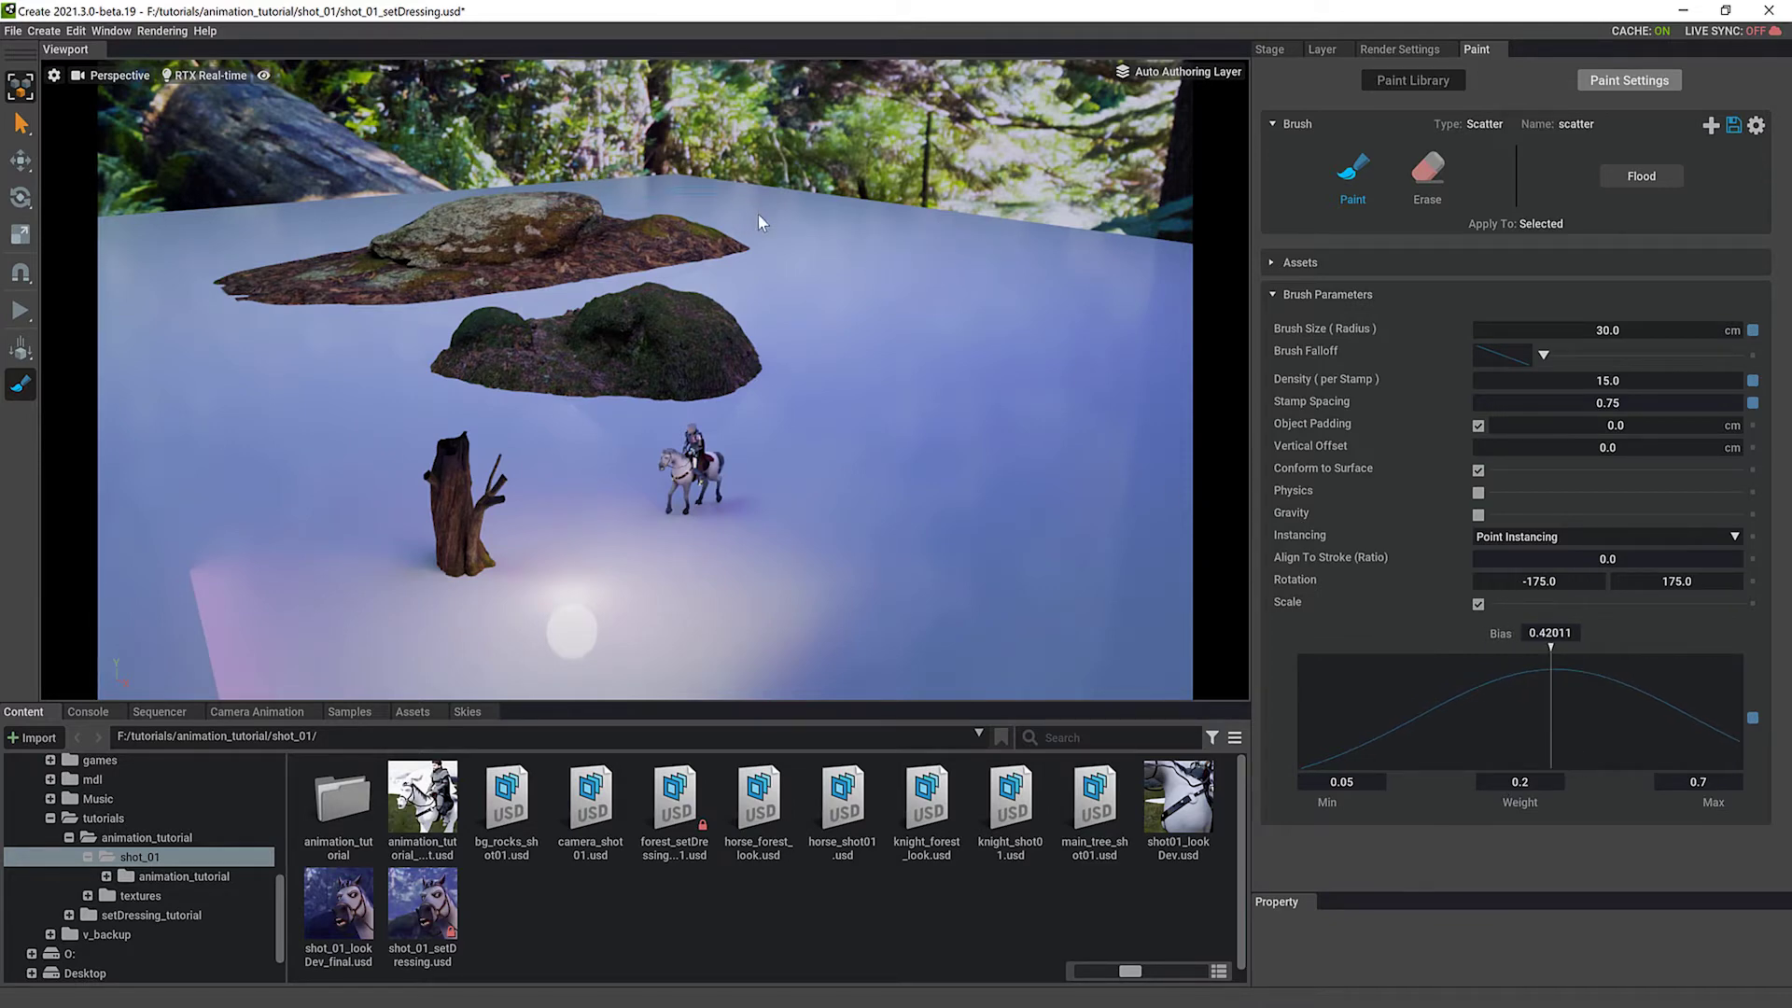
# Paint a trail of pine trees across the ground plane behind the rocks, then fly down to ground level
pyautogui.moveTo(644, 207)
pyautogui.mouseDown()
pyautogui.moveTo(724, 207)
pyautogui.moveTo(781, 252)
pyautogui.moveTo(799, 296)
pyautogui.moveTo(1127, 408)
pyautogui.mouseUp()
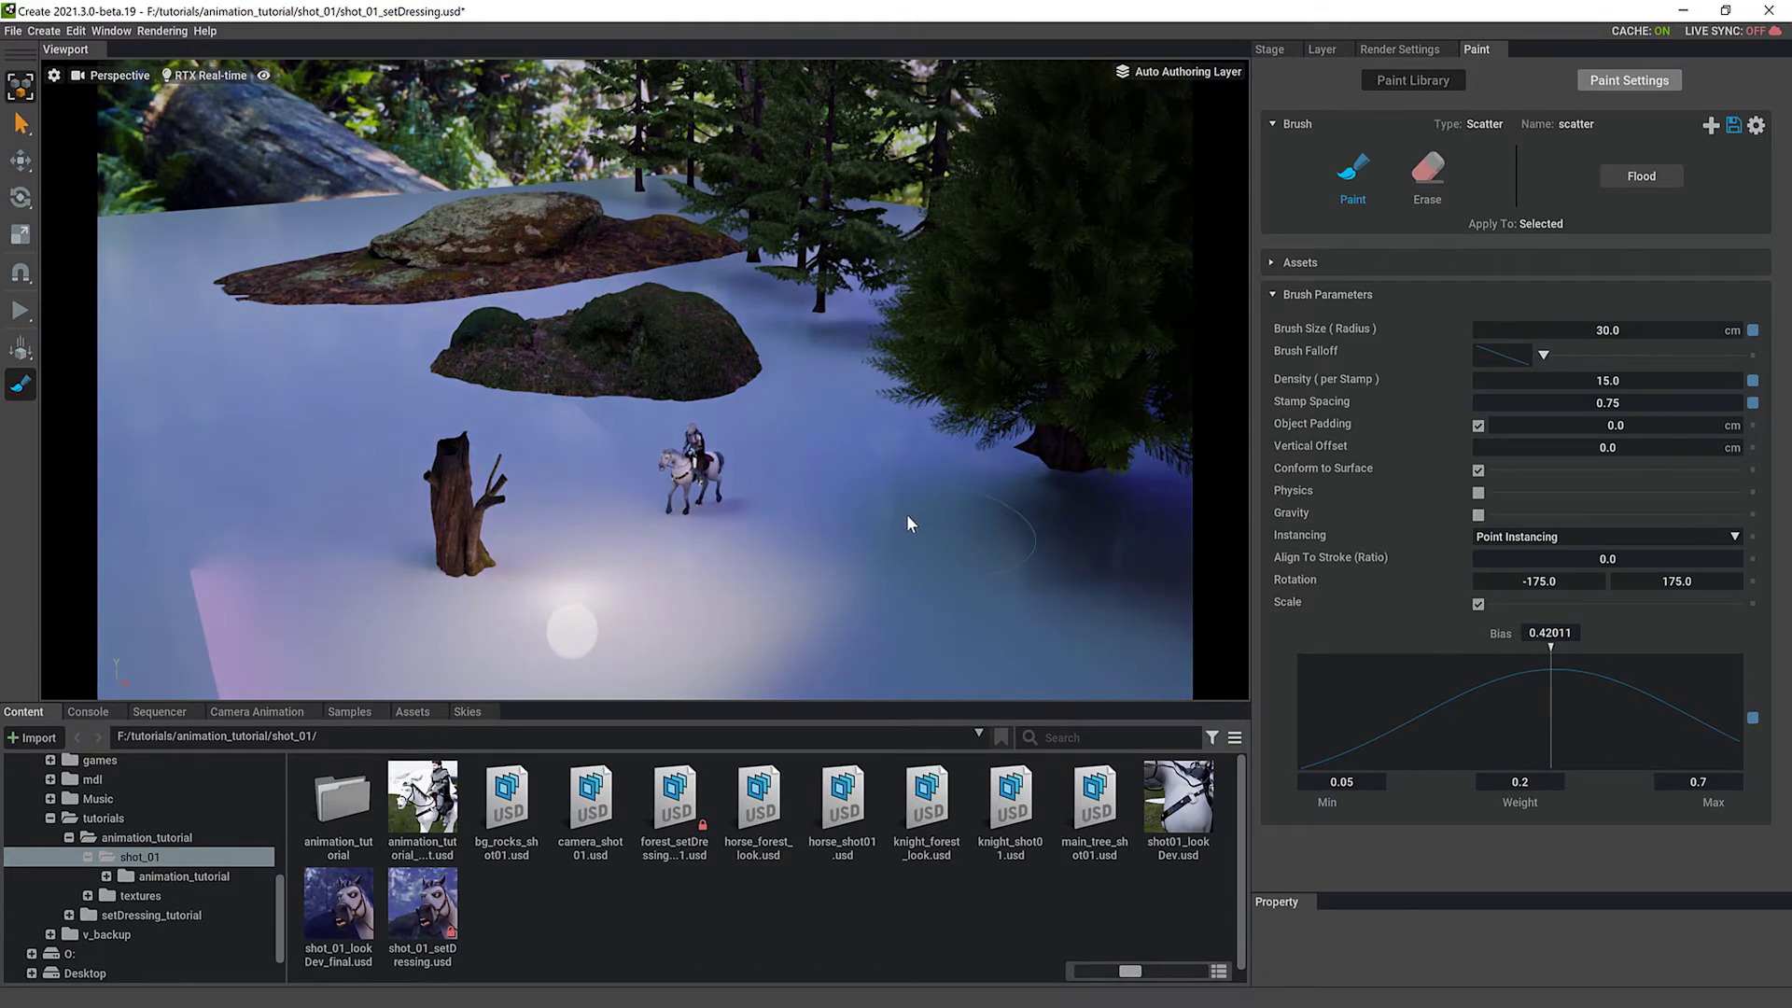
pyautogui.moveTo(911, 506); pyautogui.dragTo(920, 459, button='right')
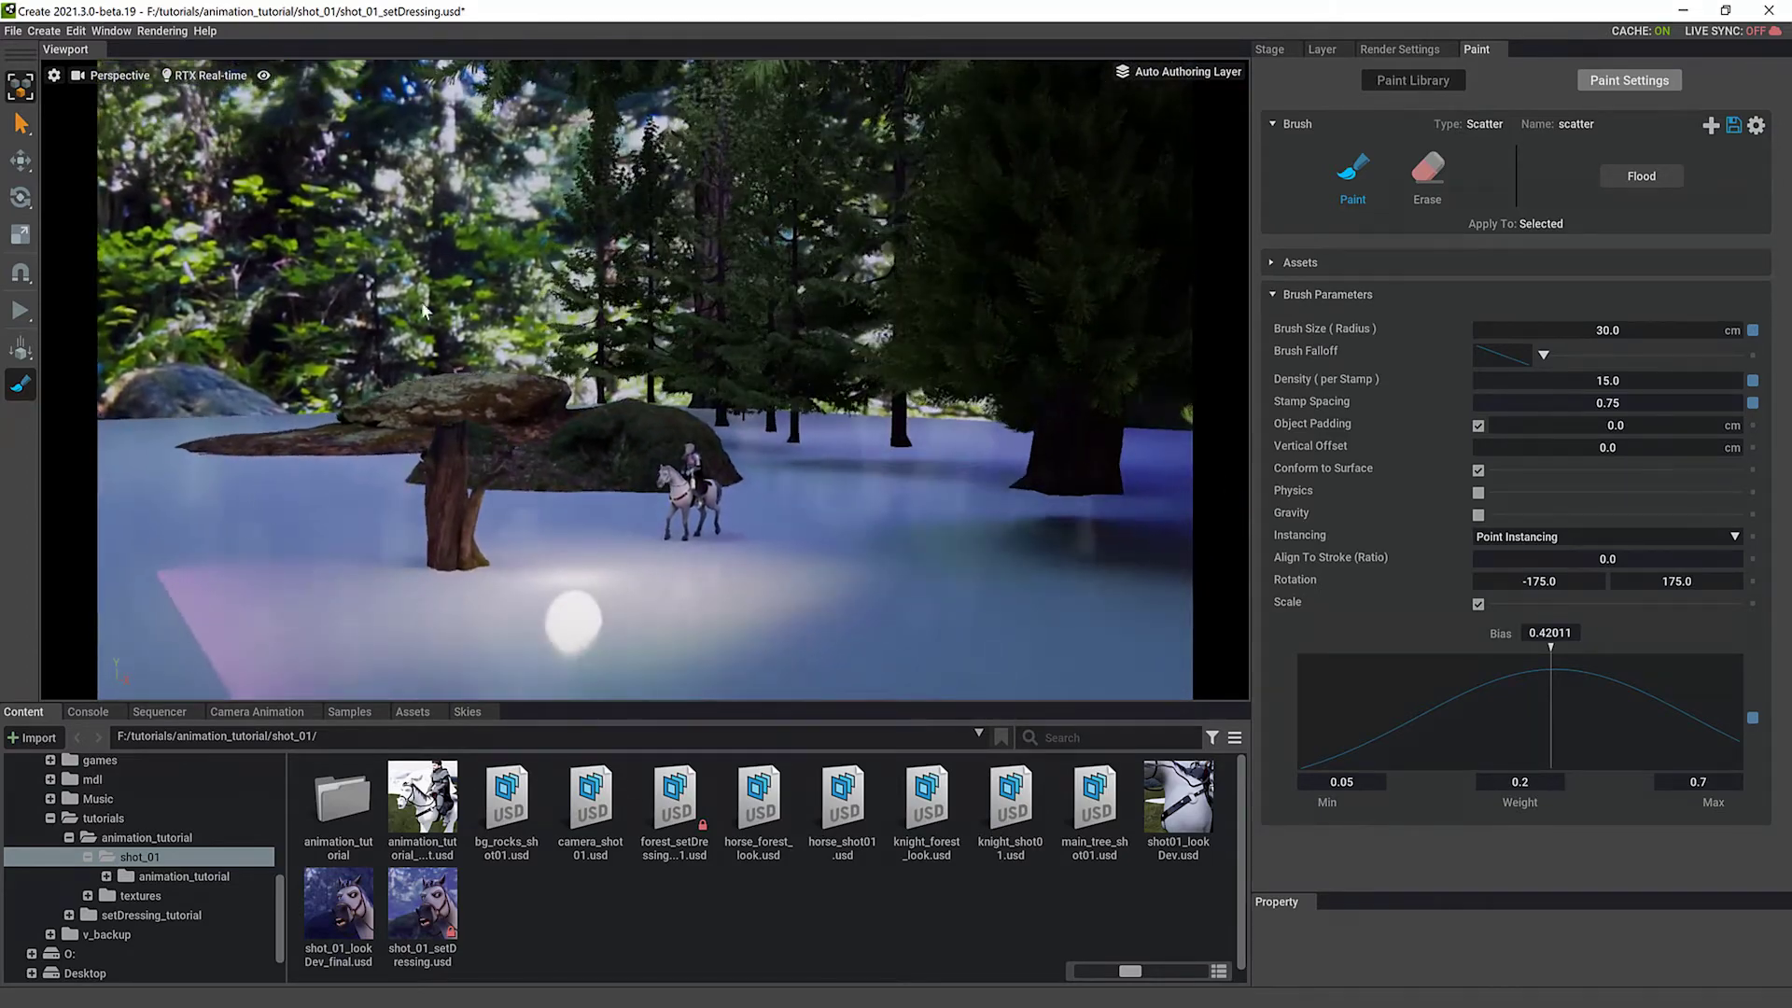
pyautogui.click(112, 76)
pyautogui.moveTo(149, 80)
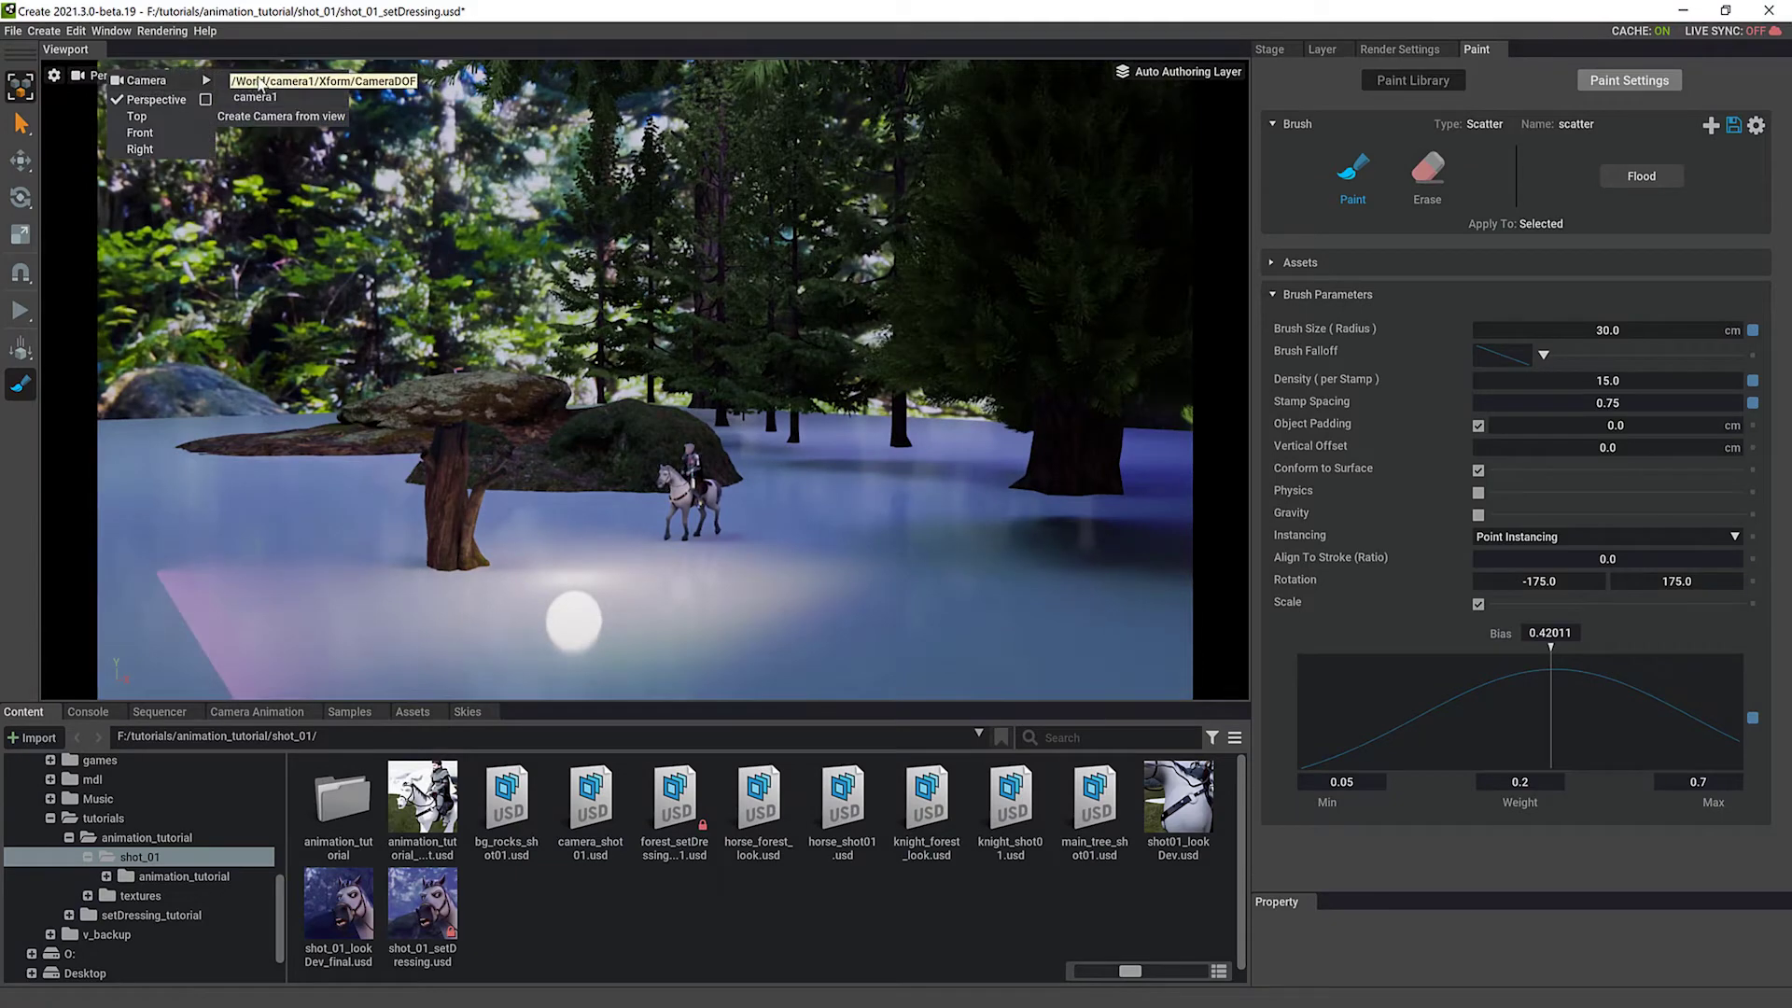
pyautogui.click(277, 80)
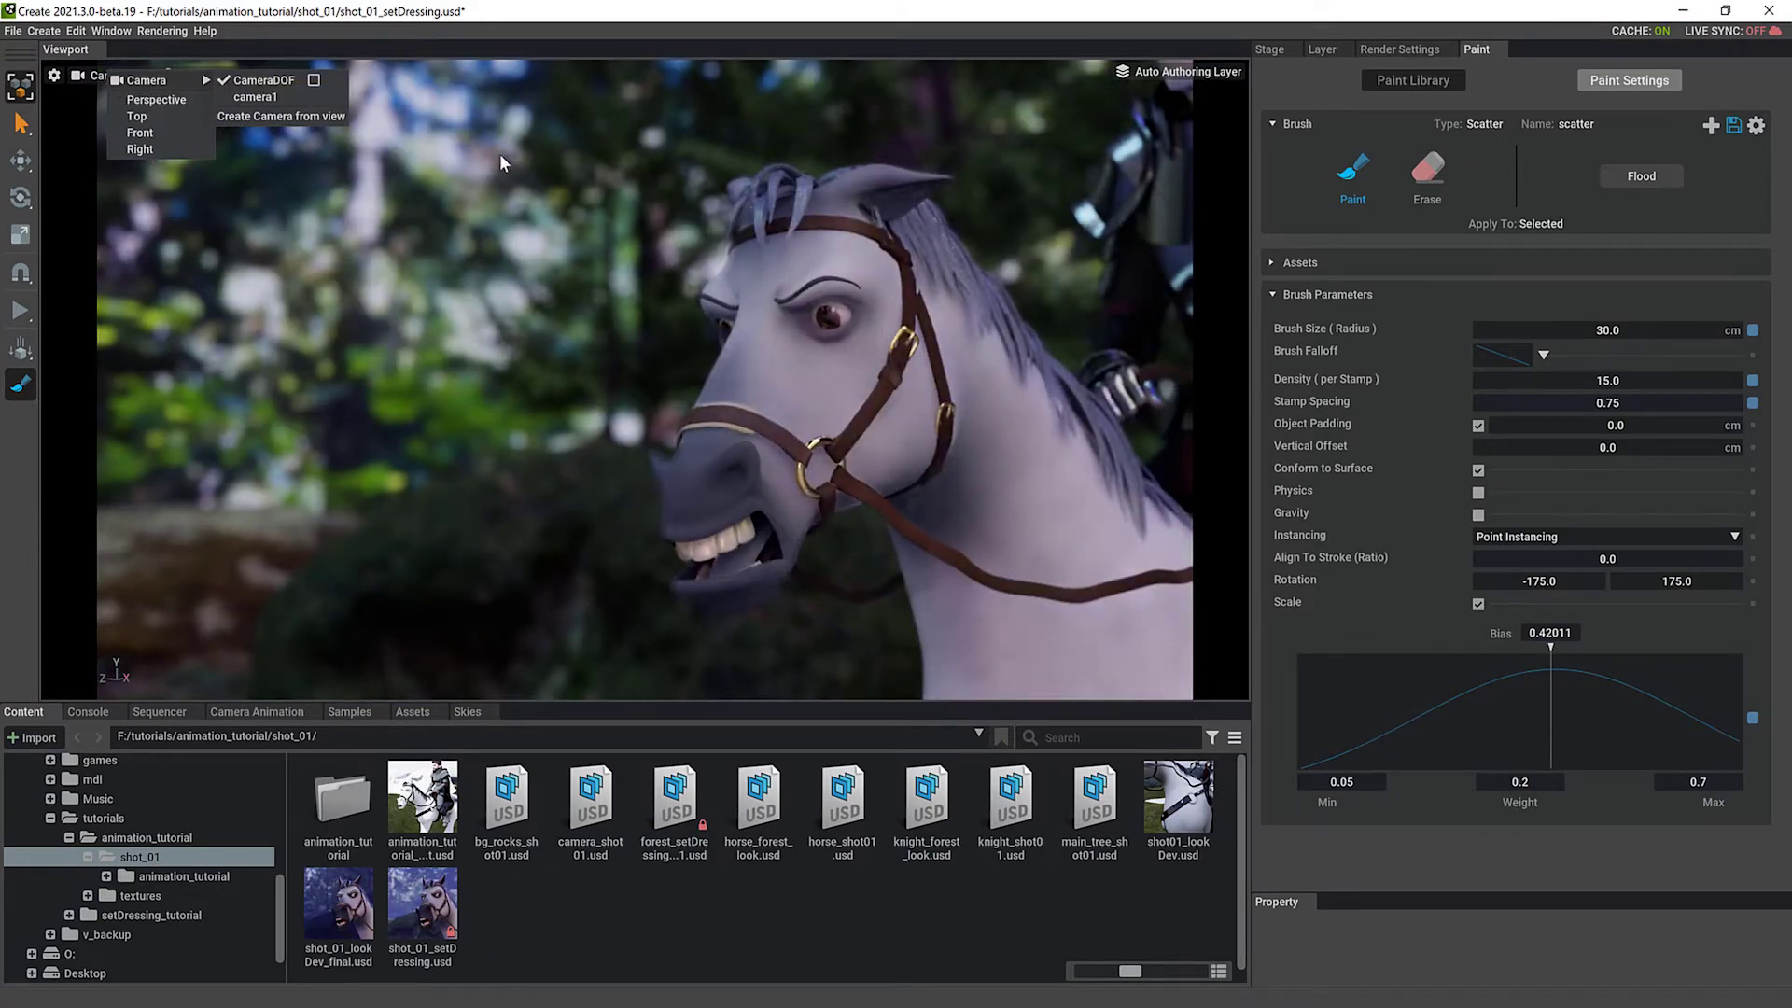
pyautogui.click(266, 94)
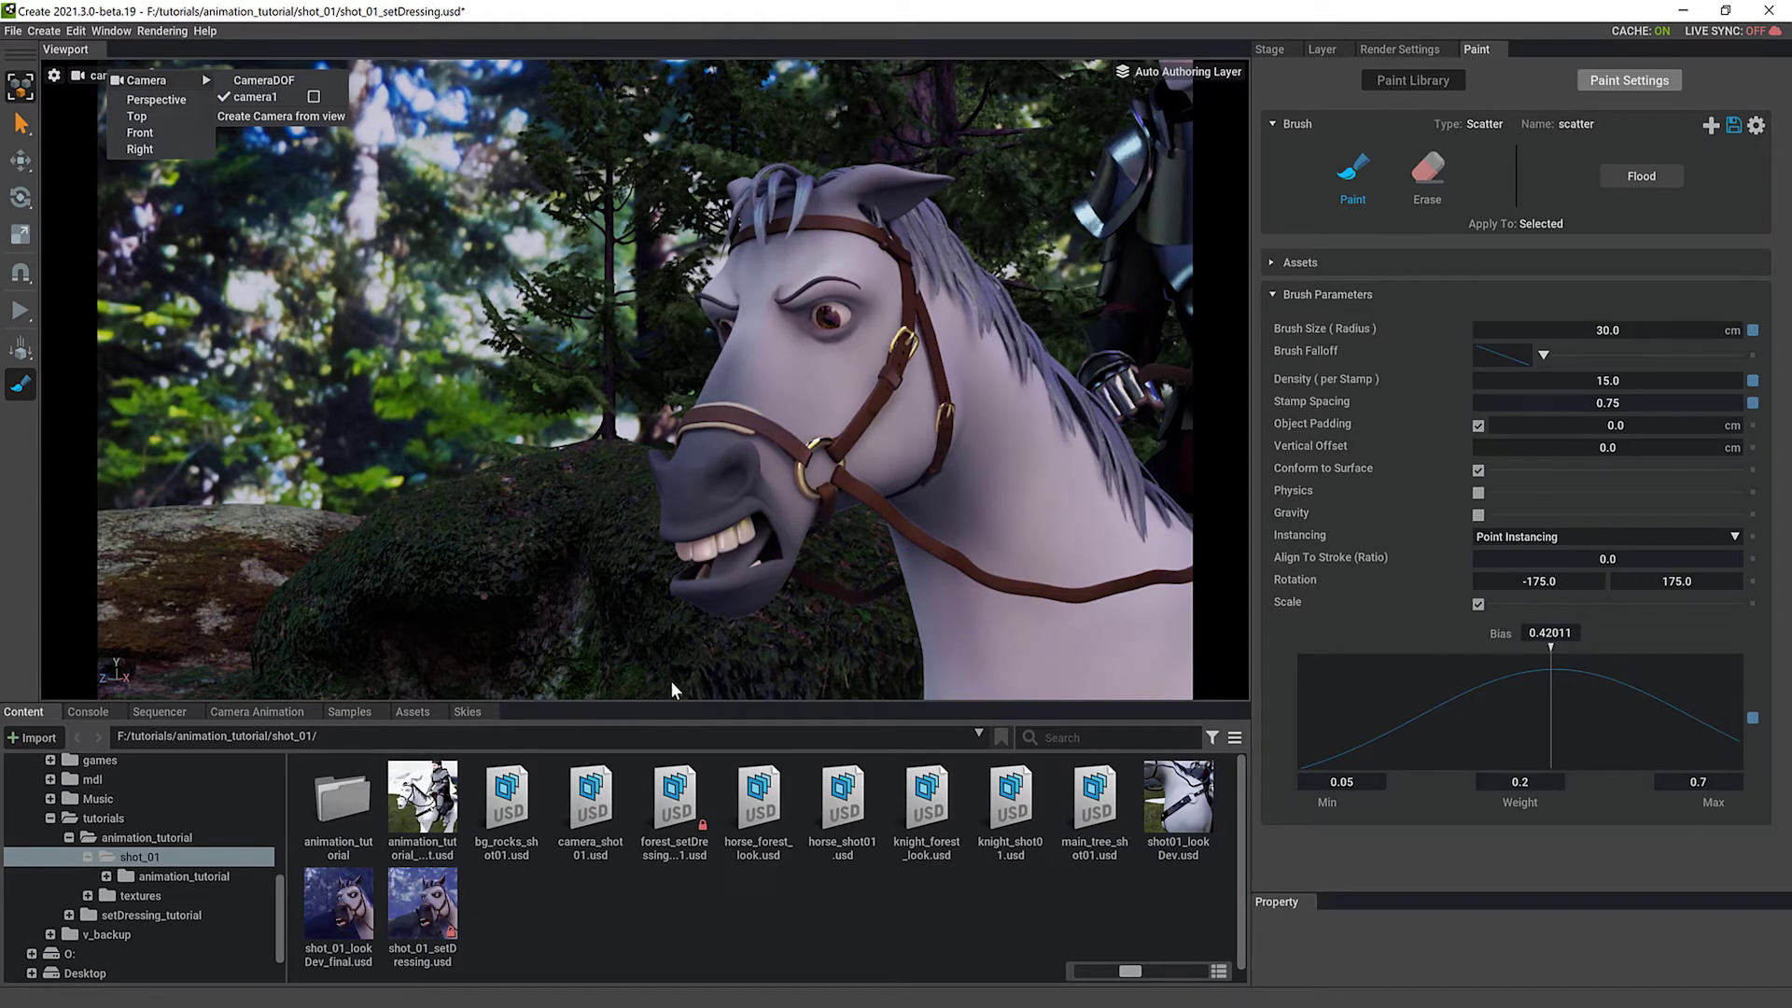
pyautogui.press('q')
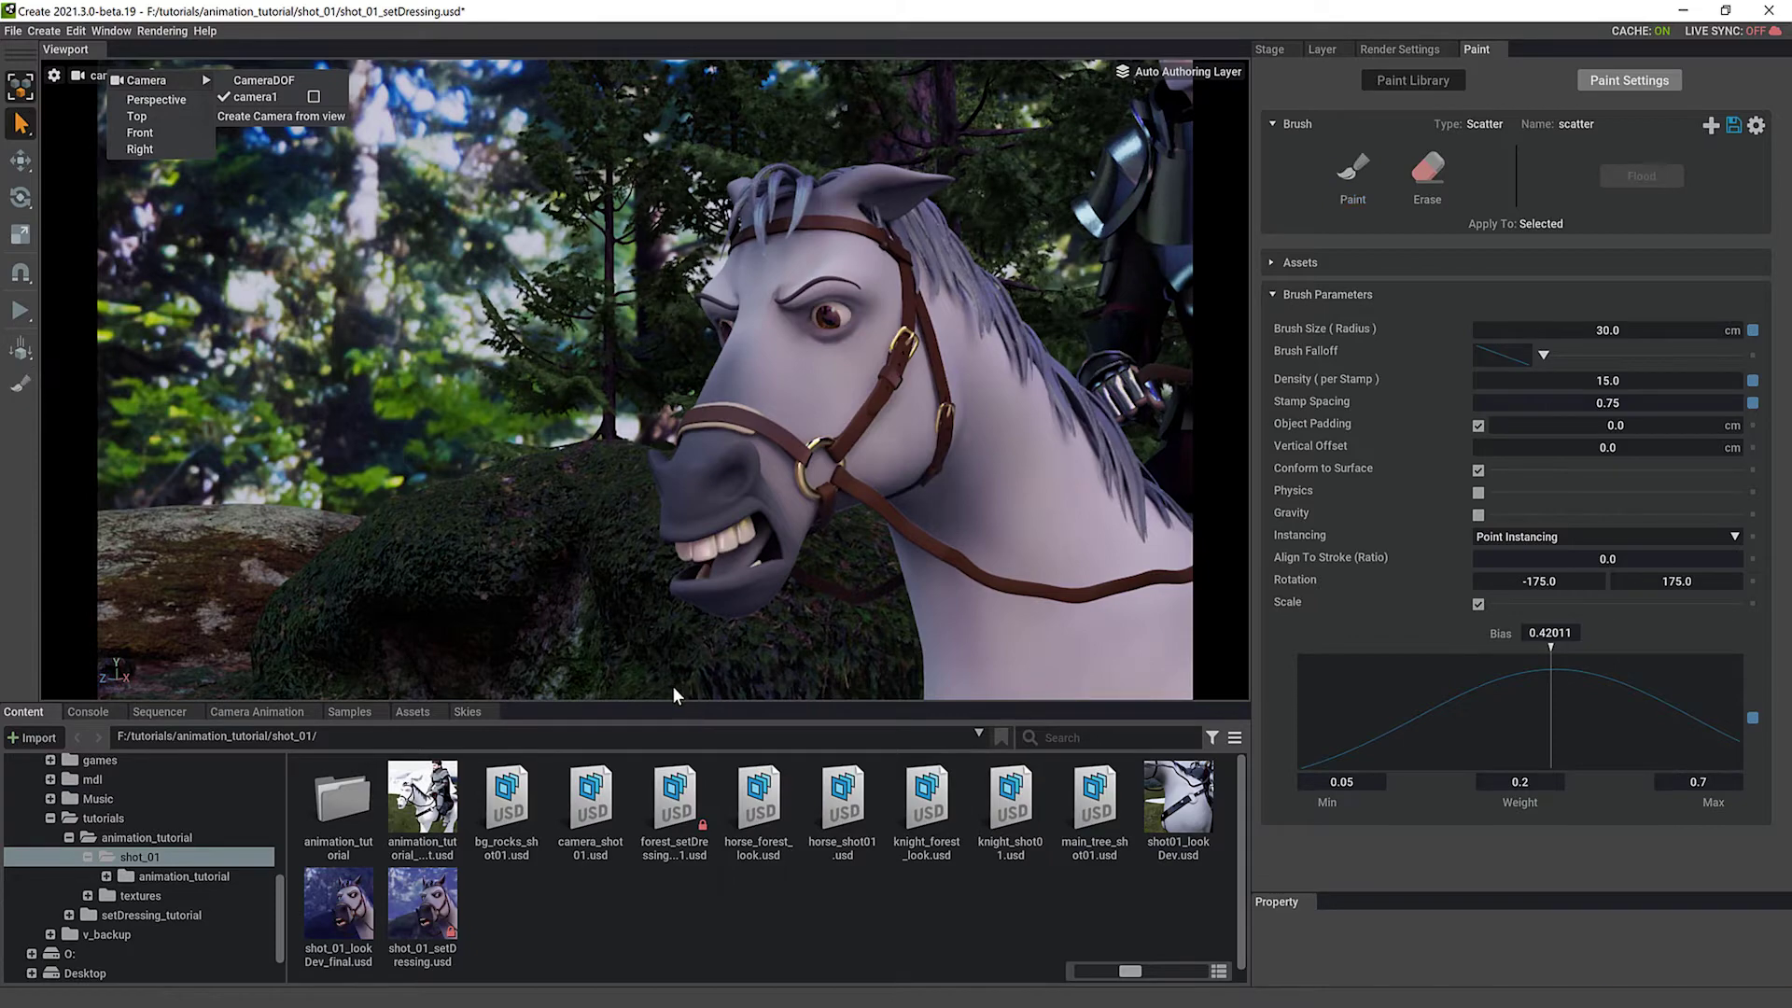
pyautogui.click(689, 659)
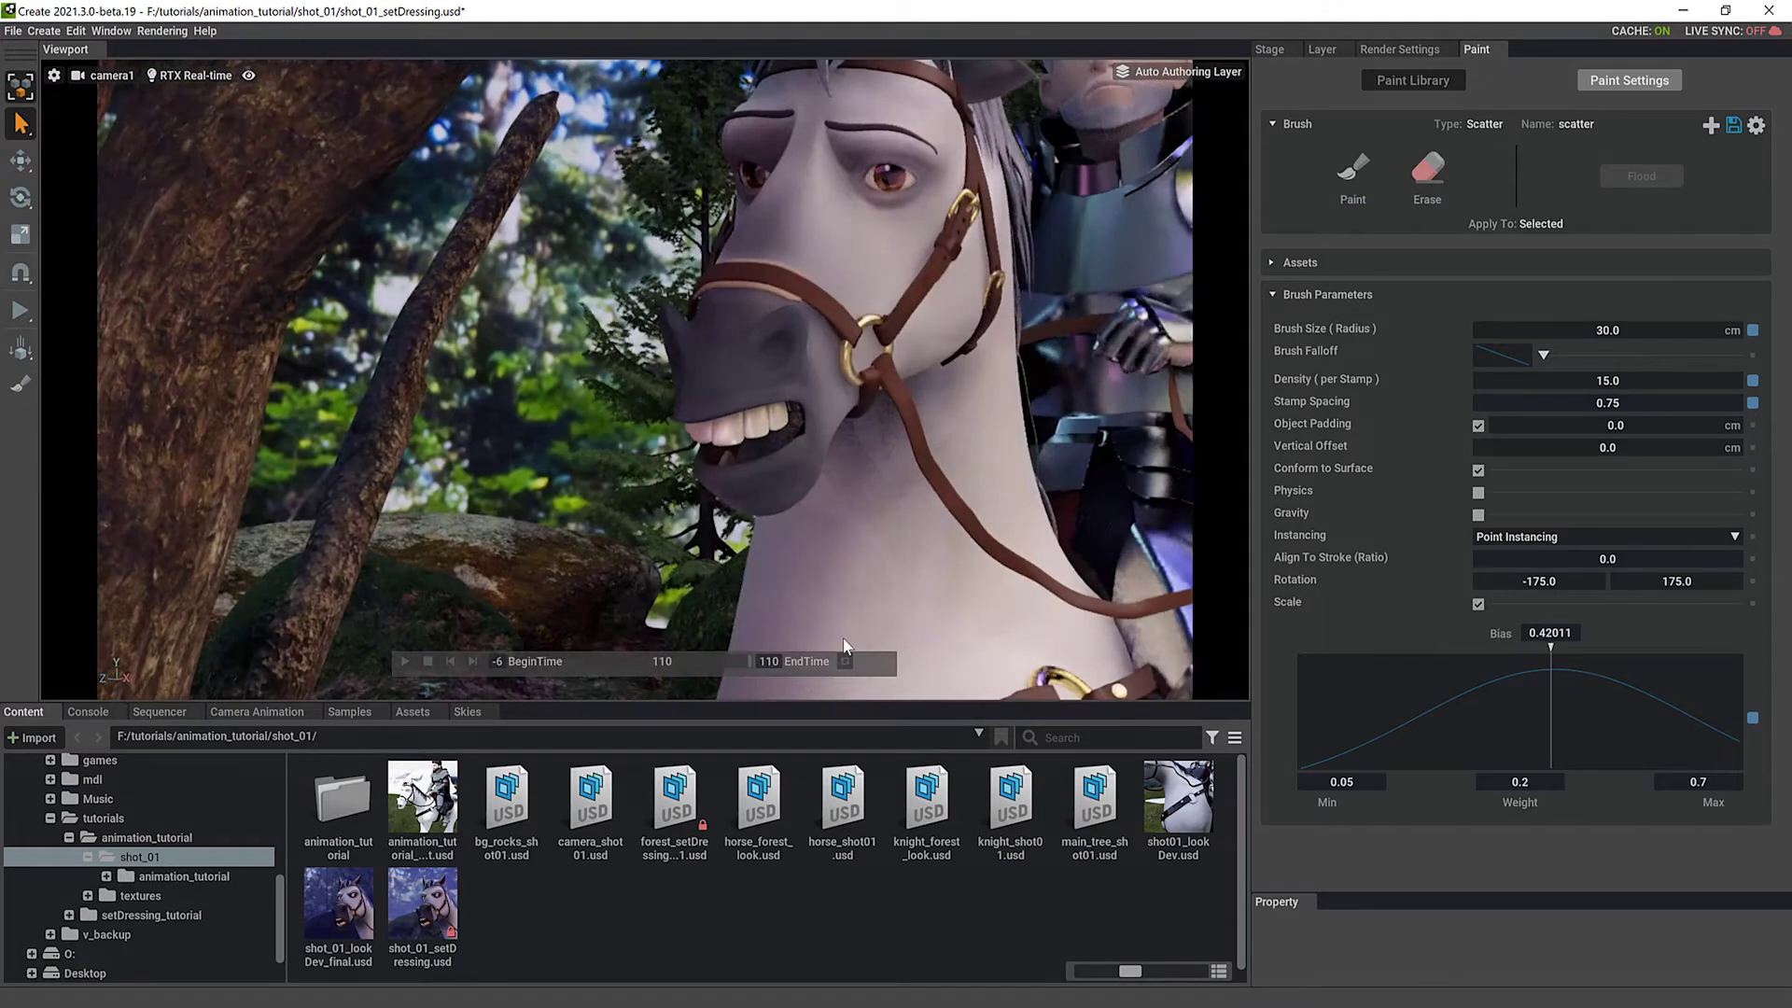
pyautogui.moveTo(747, 659)
pyautogui.mouseDown()
pyautogui.moveTo(538, 649)
pyautogui.moveTo(757, 644)
pyautogui.mouseUp()
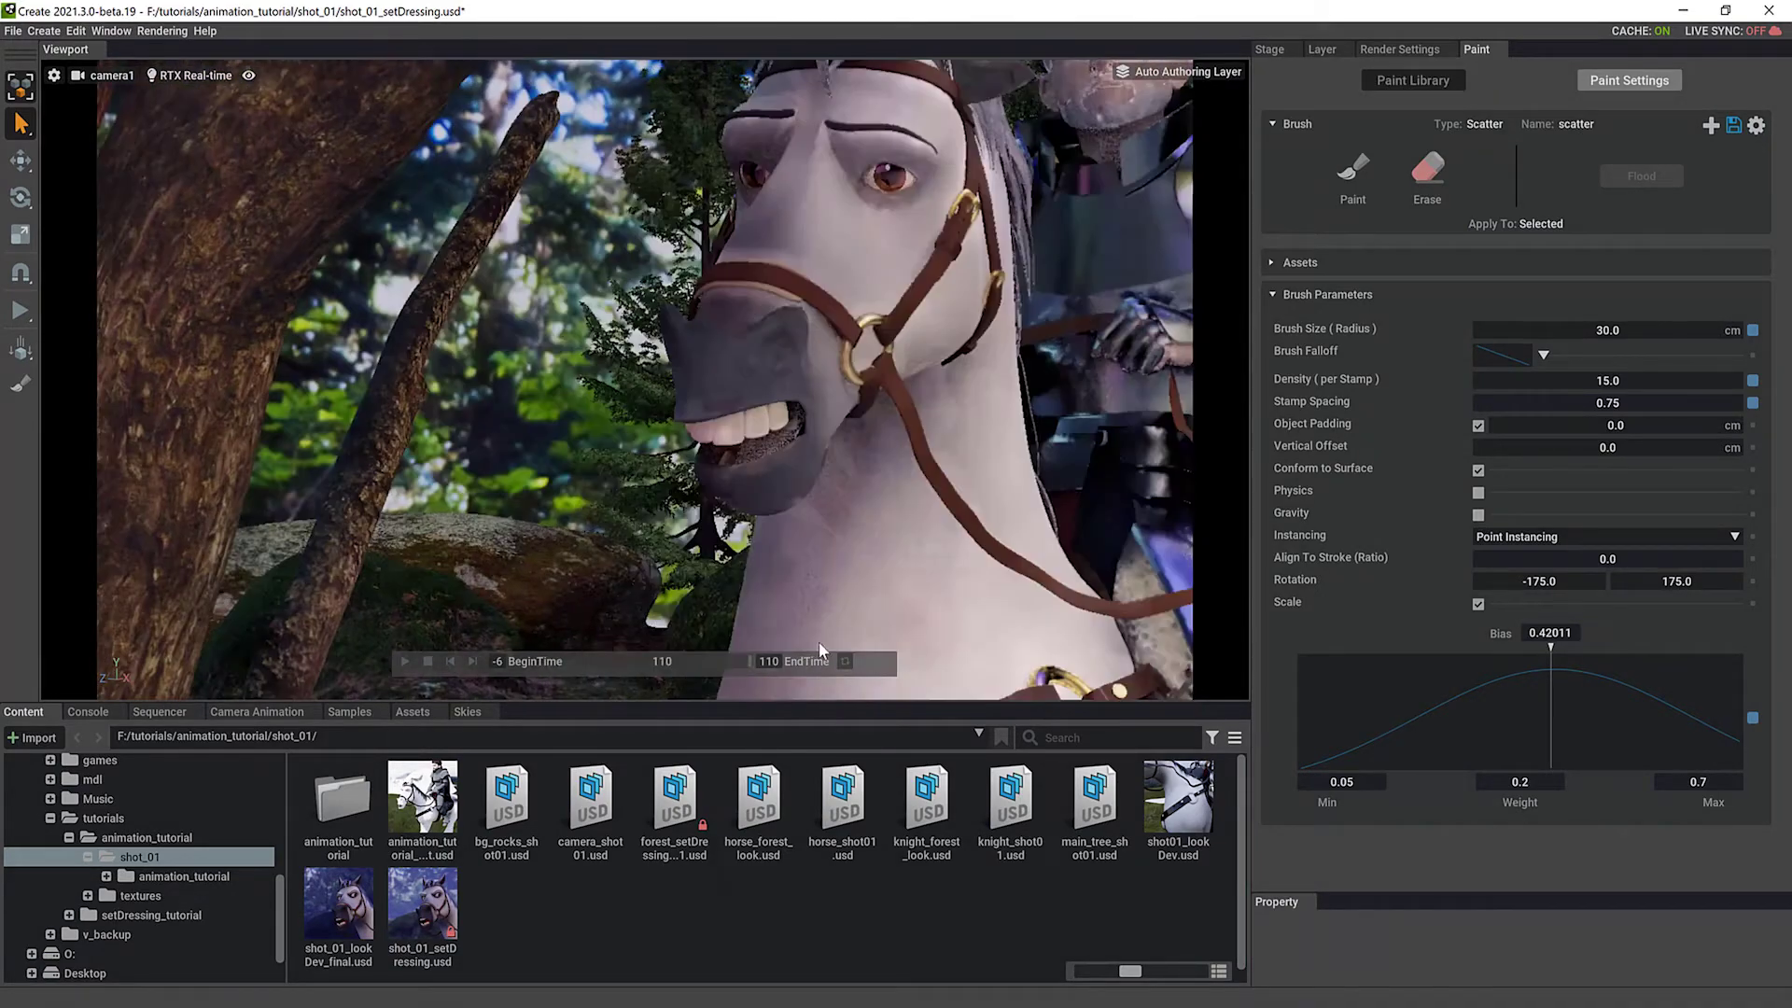
pyautogui.moveTo(587, 646); pyautogui.dragTo(538, 649)
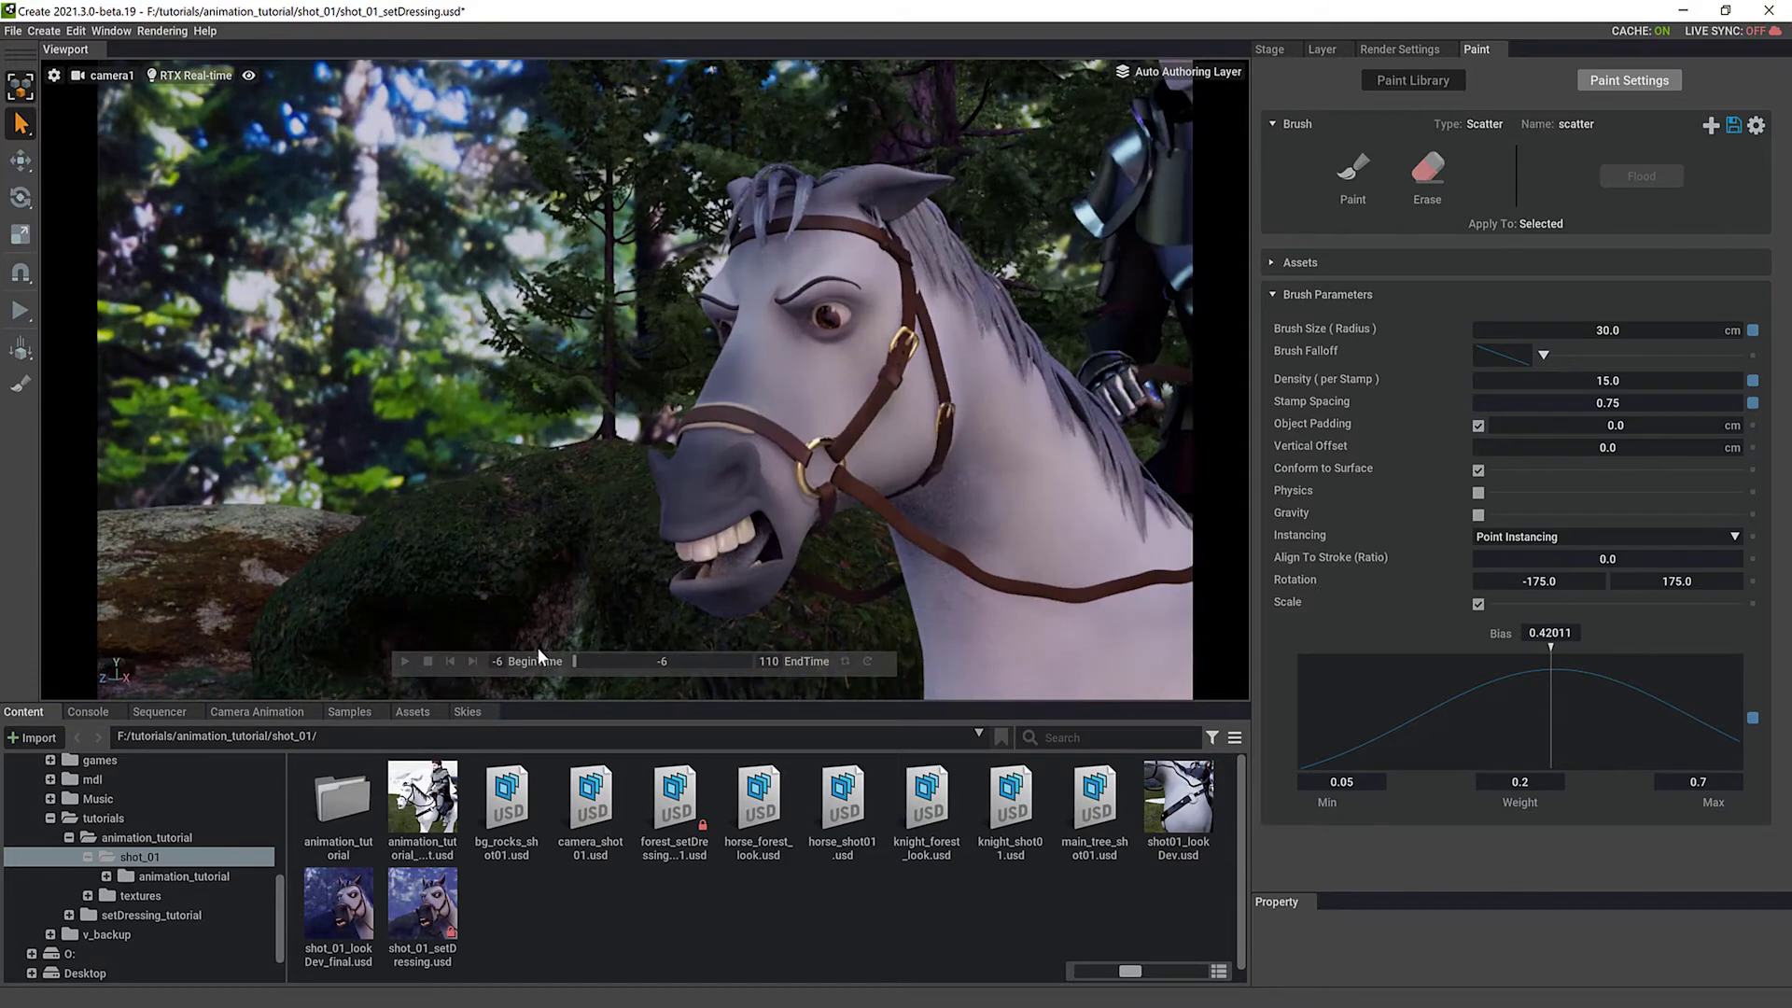
pyautogui.click(105, 75)
pyautogui.moveTo(178, 84)
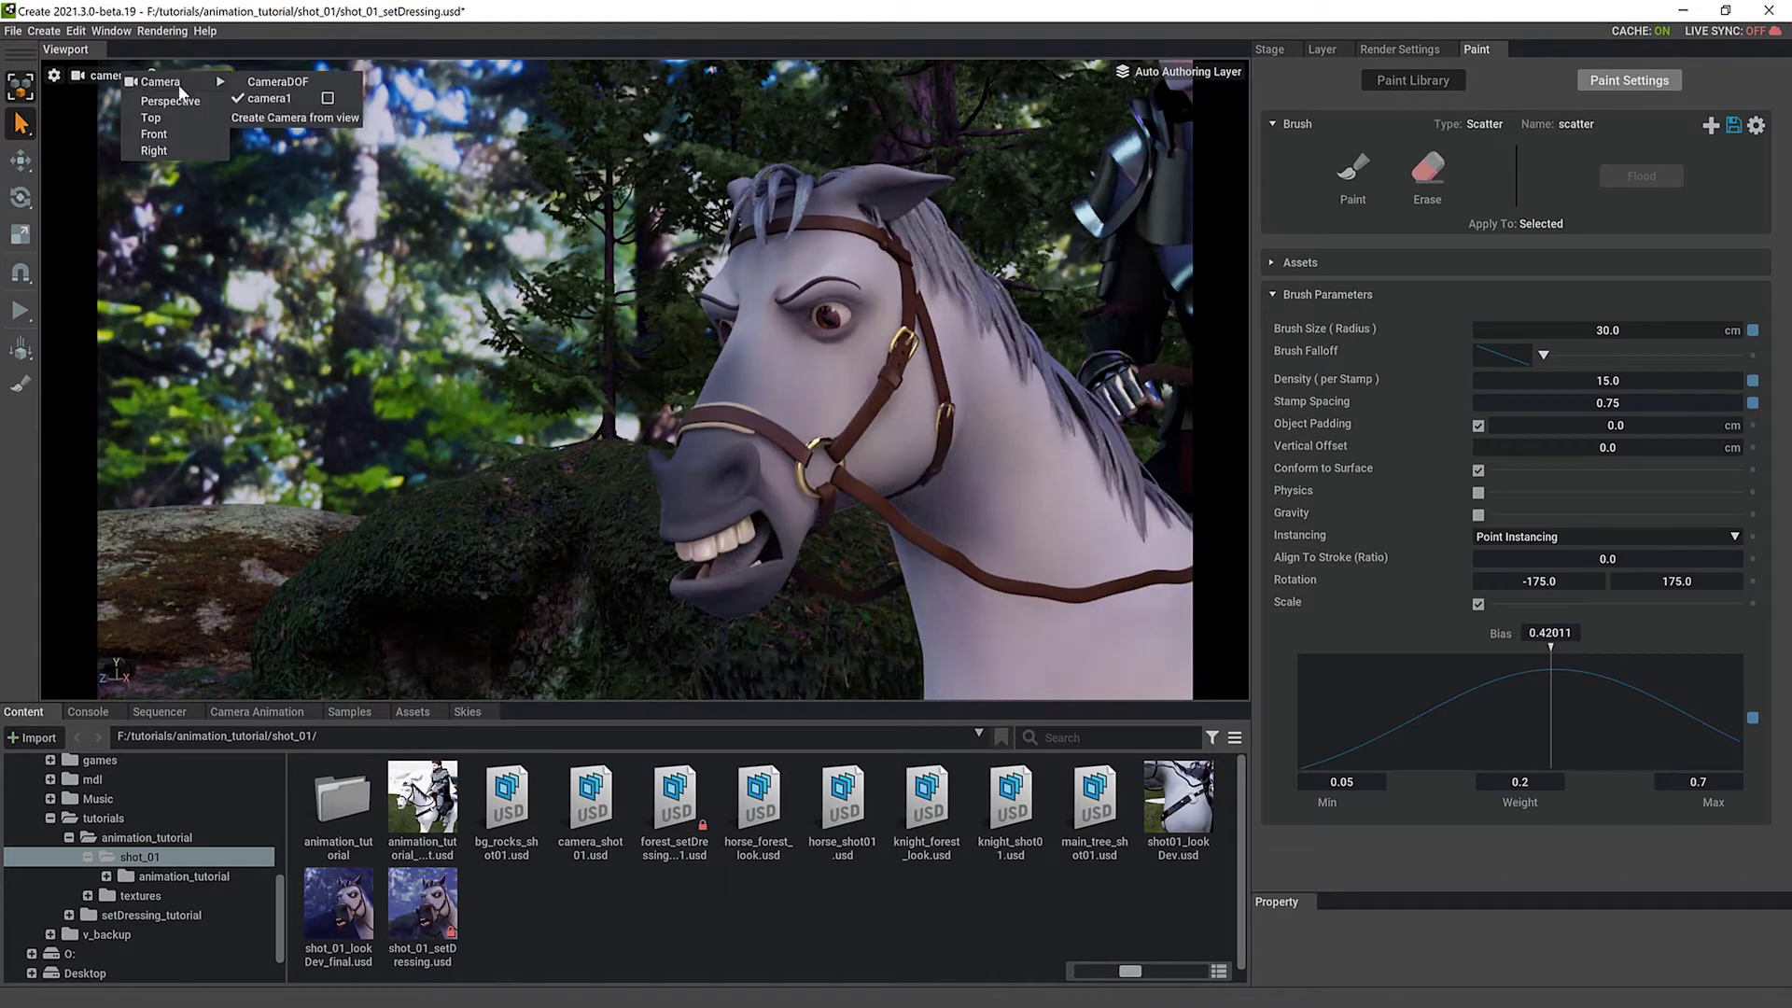
pyautogui.click(173, 100)
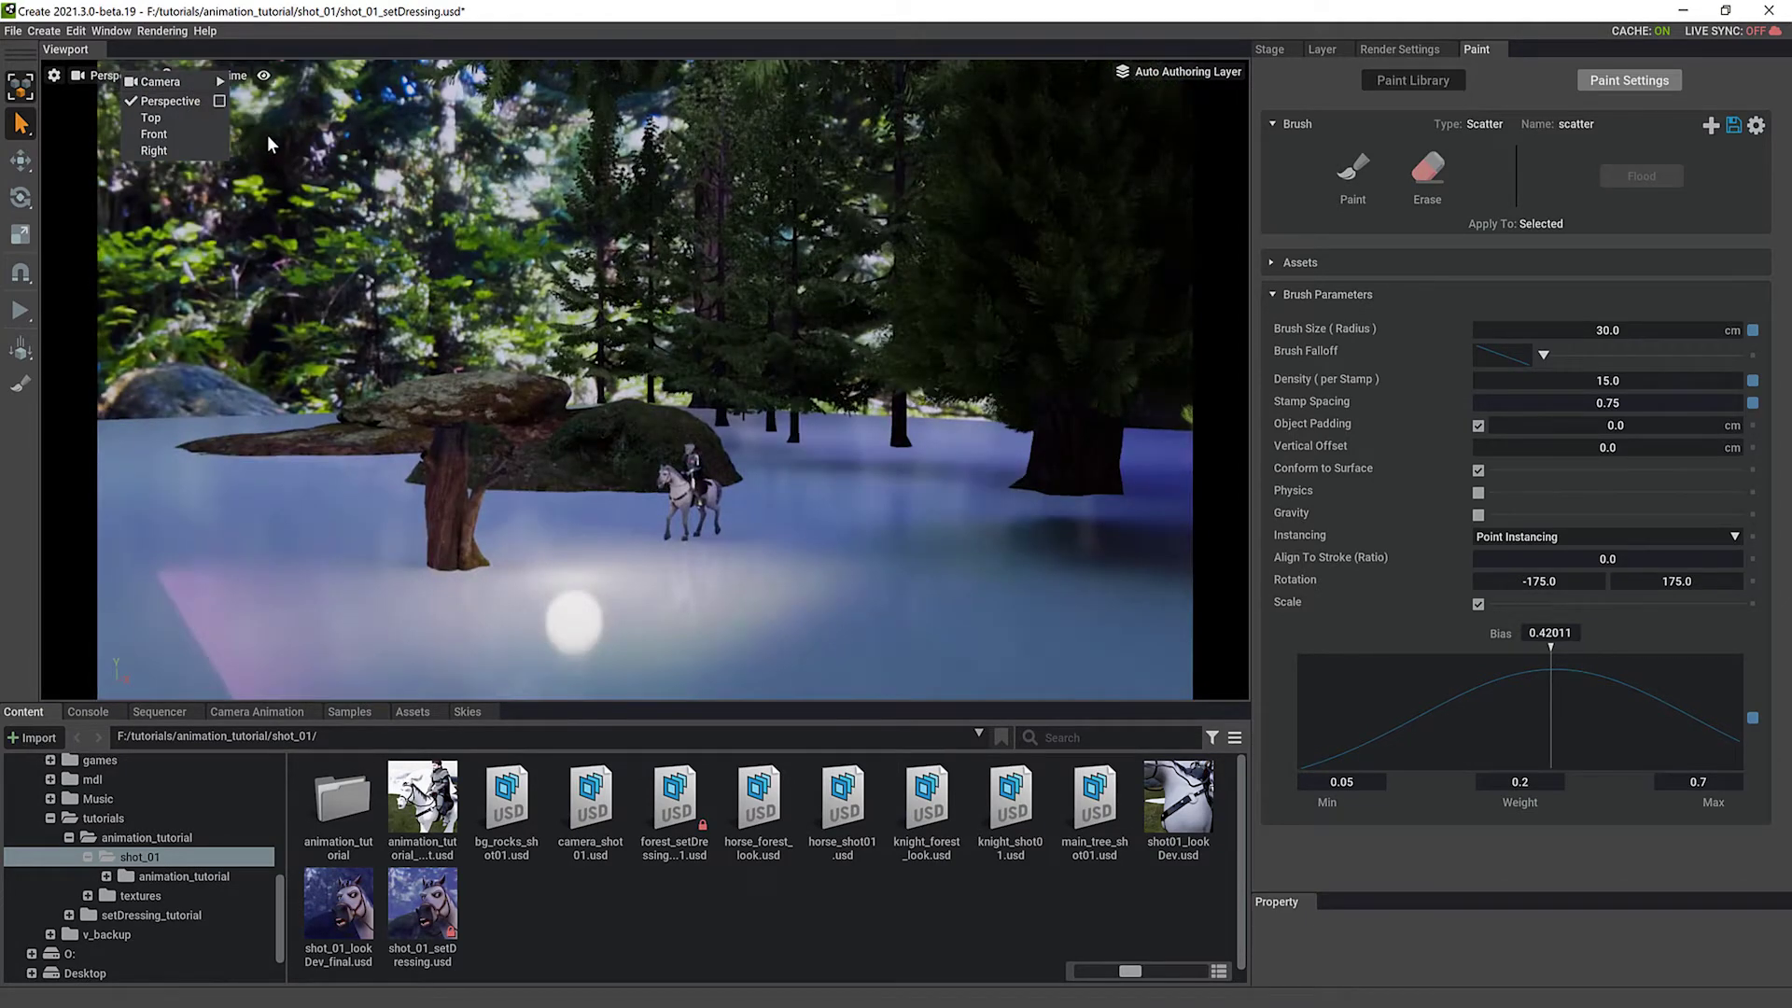
# Orbit the view to look down closely over the two rocks
pyautogui.click(798, 558)
pyautogui.keyDown('alt'); pyautogui.moveTo(798, 558); pyautogui.dragTo(631, 321); pyautogui.keyUp('alt')
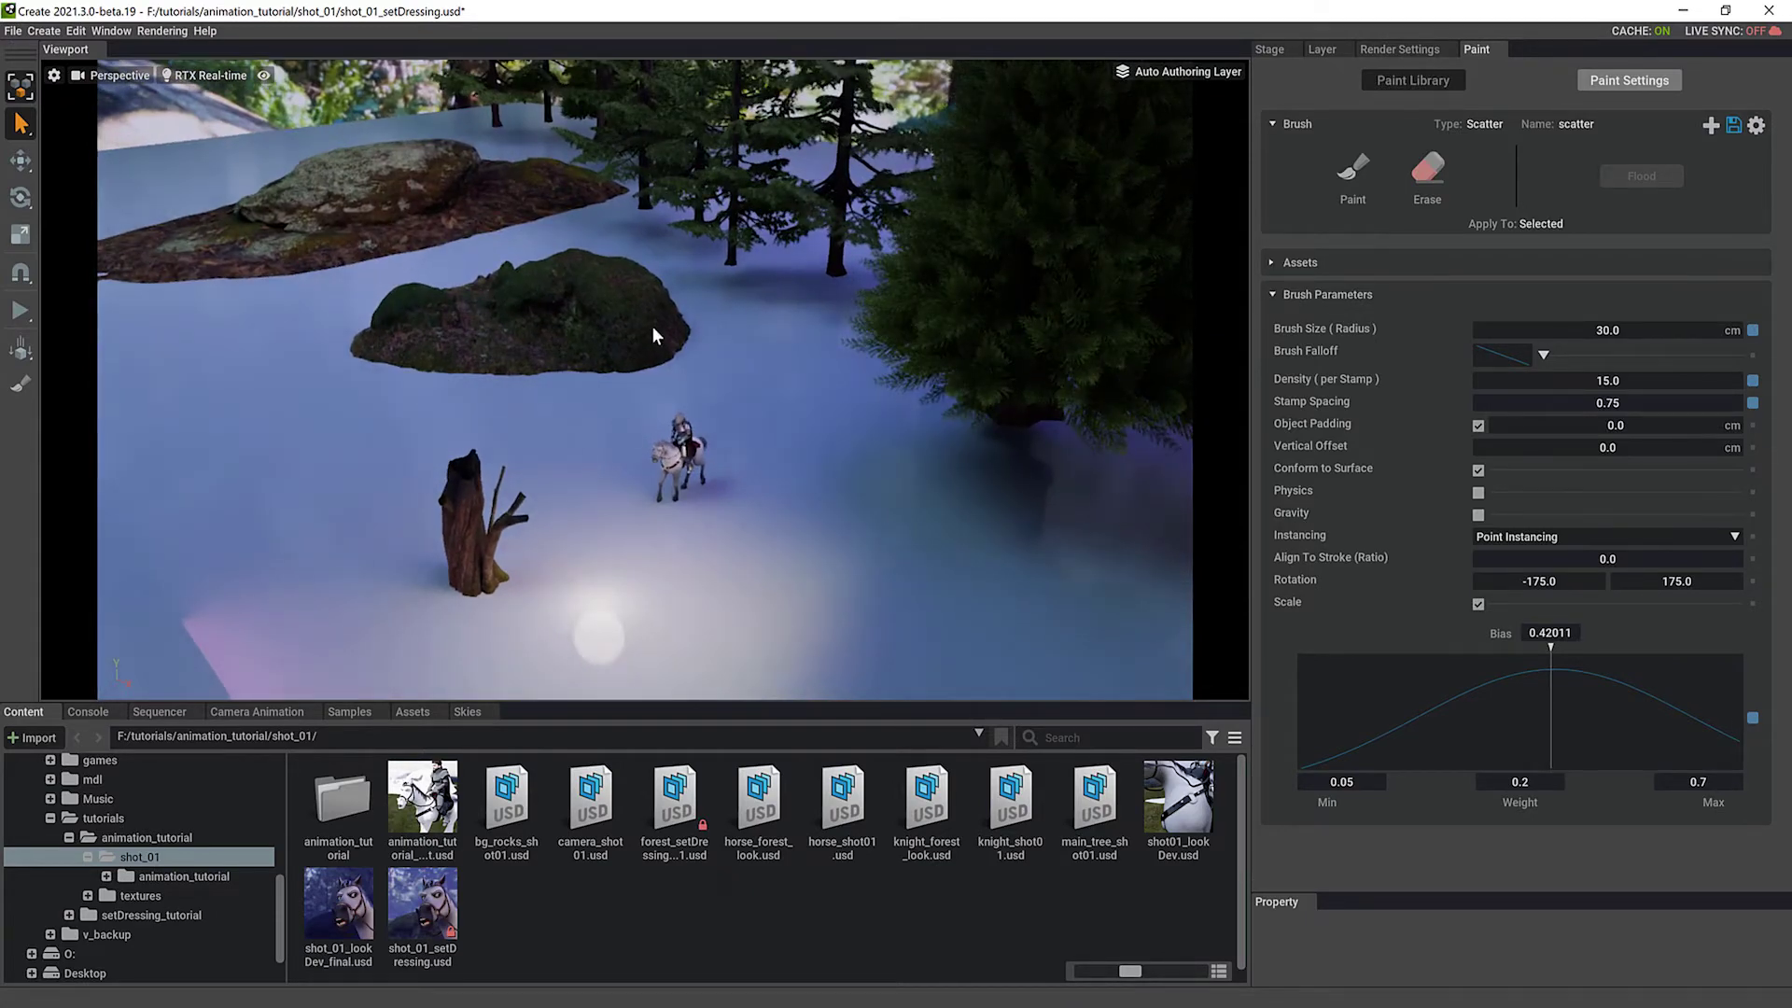
pyautogui.scroll(-5, 911, 463)
pyautogui.keyDown('alt'); pyautogui.moveTo(961, 491); pyautogui.dragTo(613, 207); pyautogui.keyUp('alt')
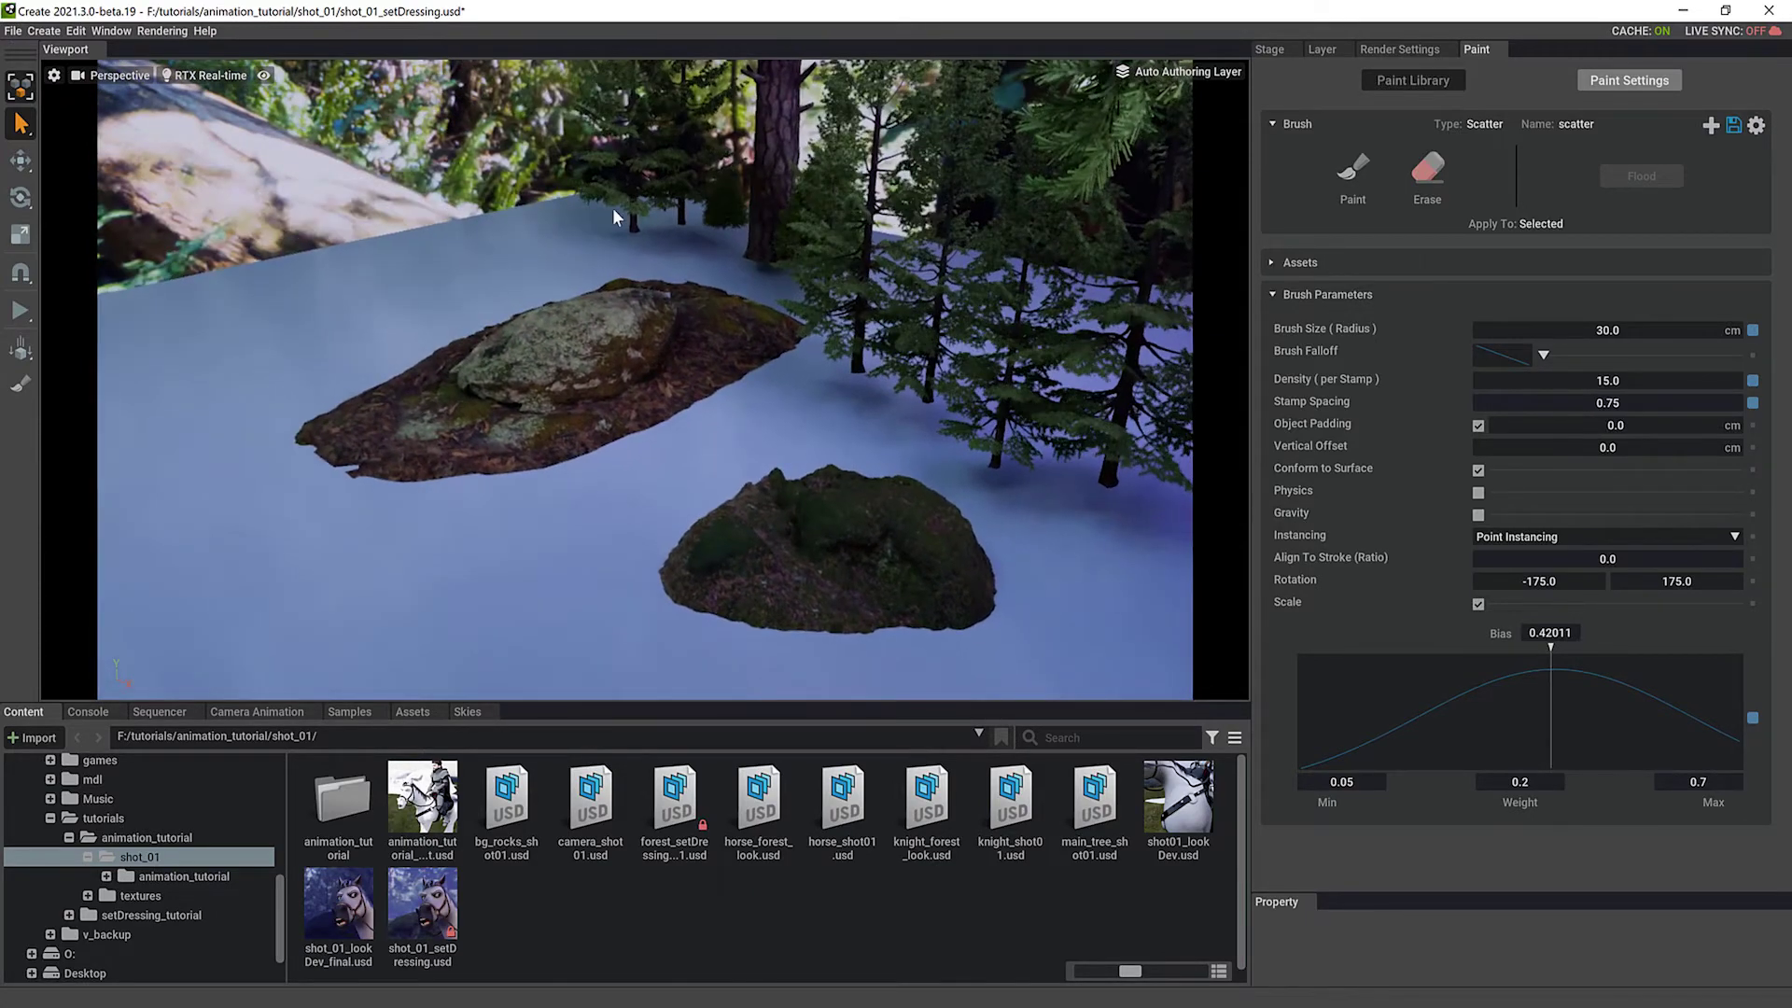
# Select the ground plane as the paint target, reactivate Paint, and save the brush settings
pyautogui.click(1353, 175)
pyautogui.press('q')
pyautogui.click(250, 332)
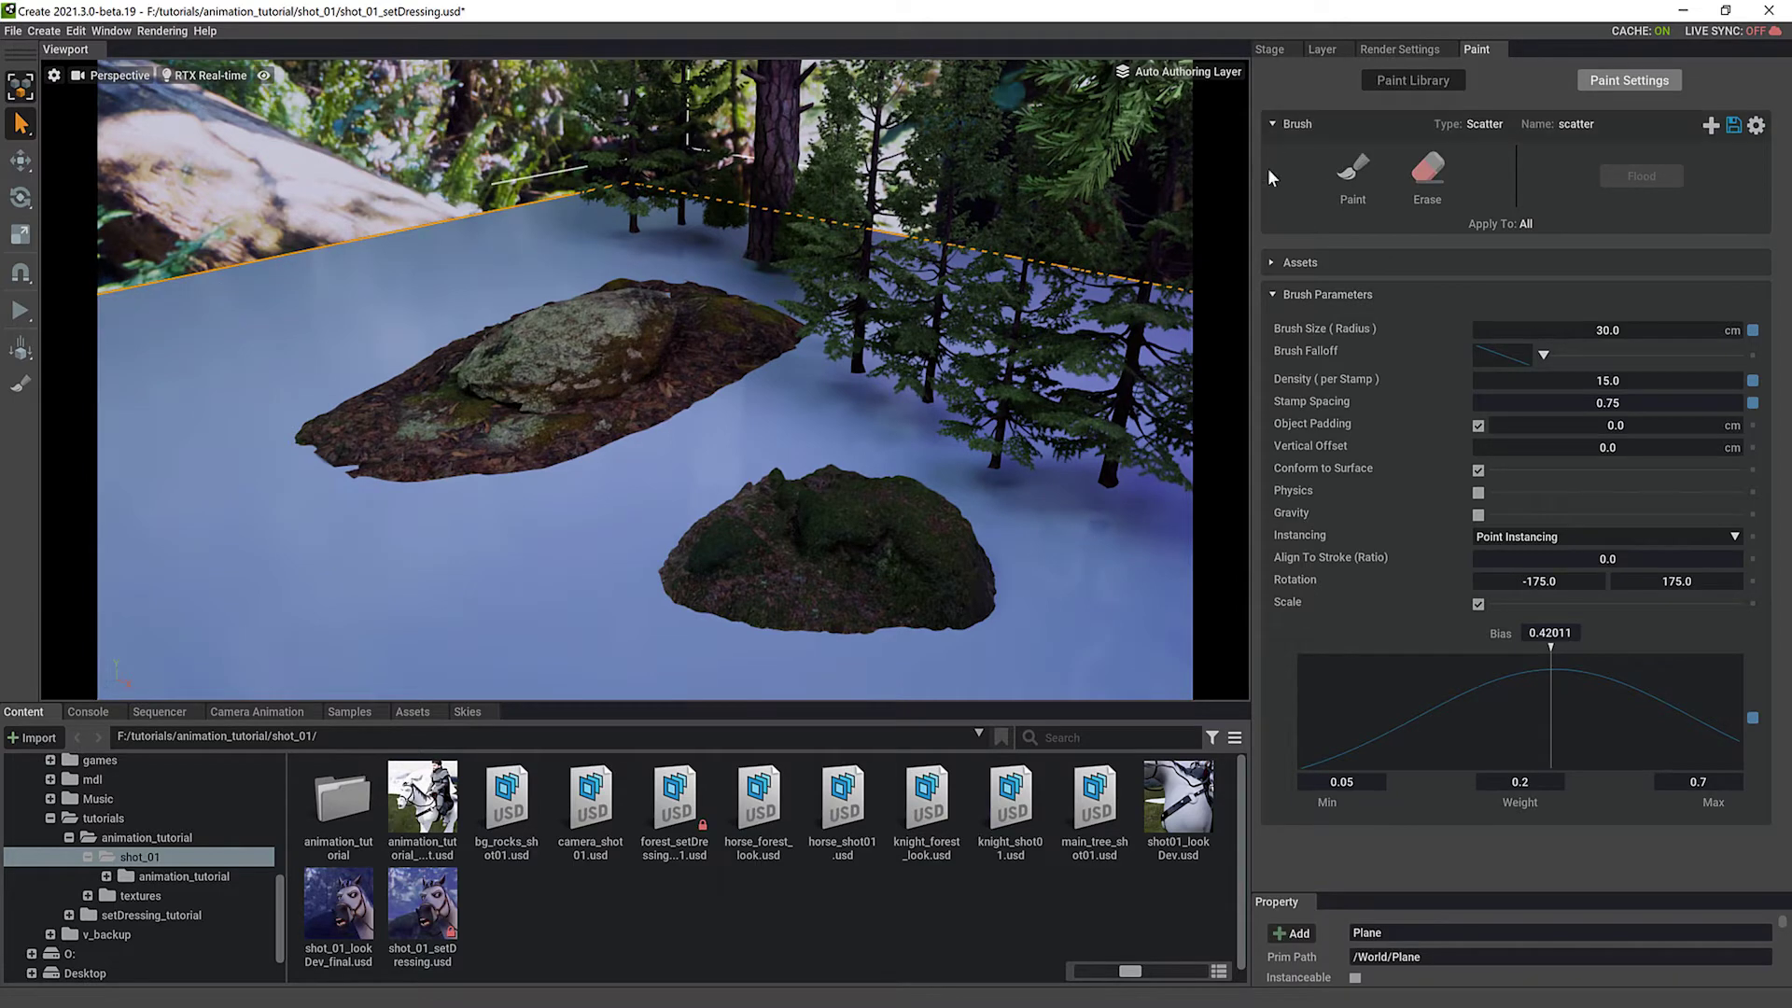
pyautogui.click(28, 381)
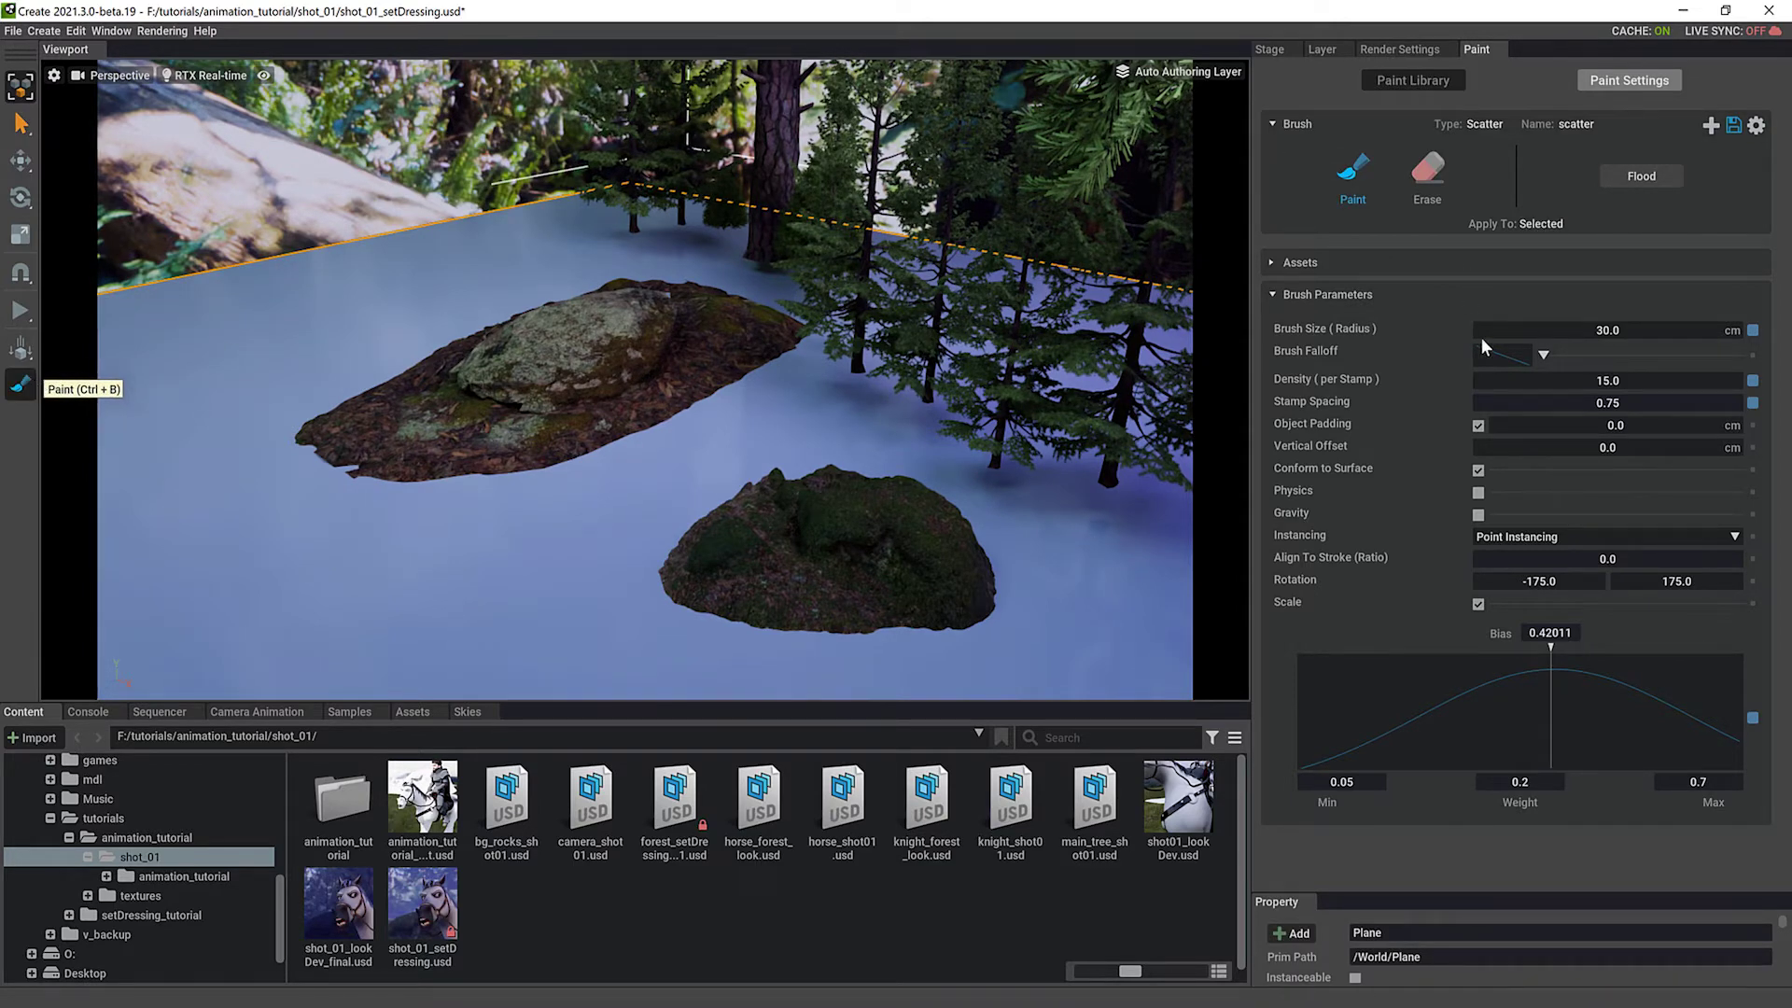
pyautogui.click(1733, 125)
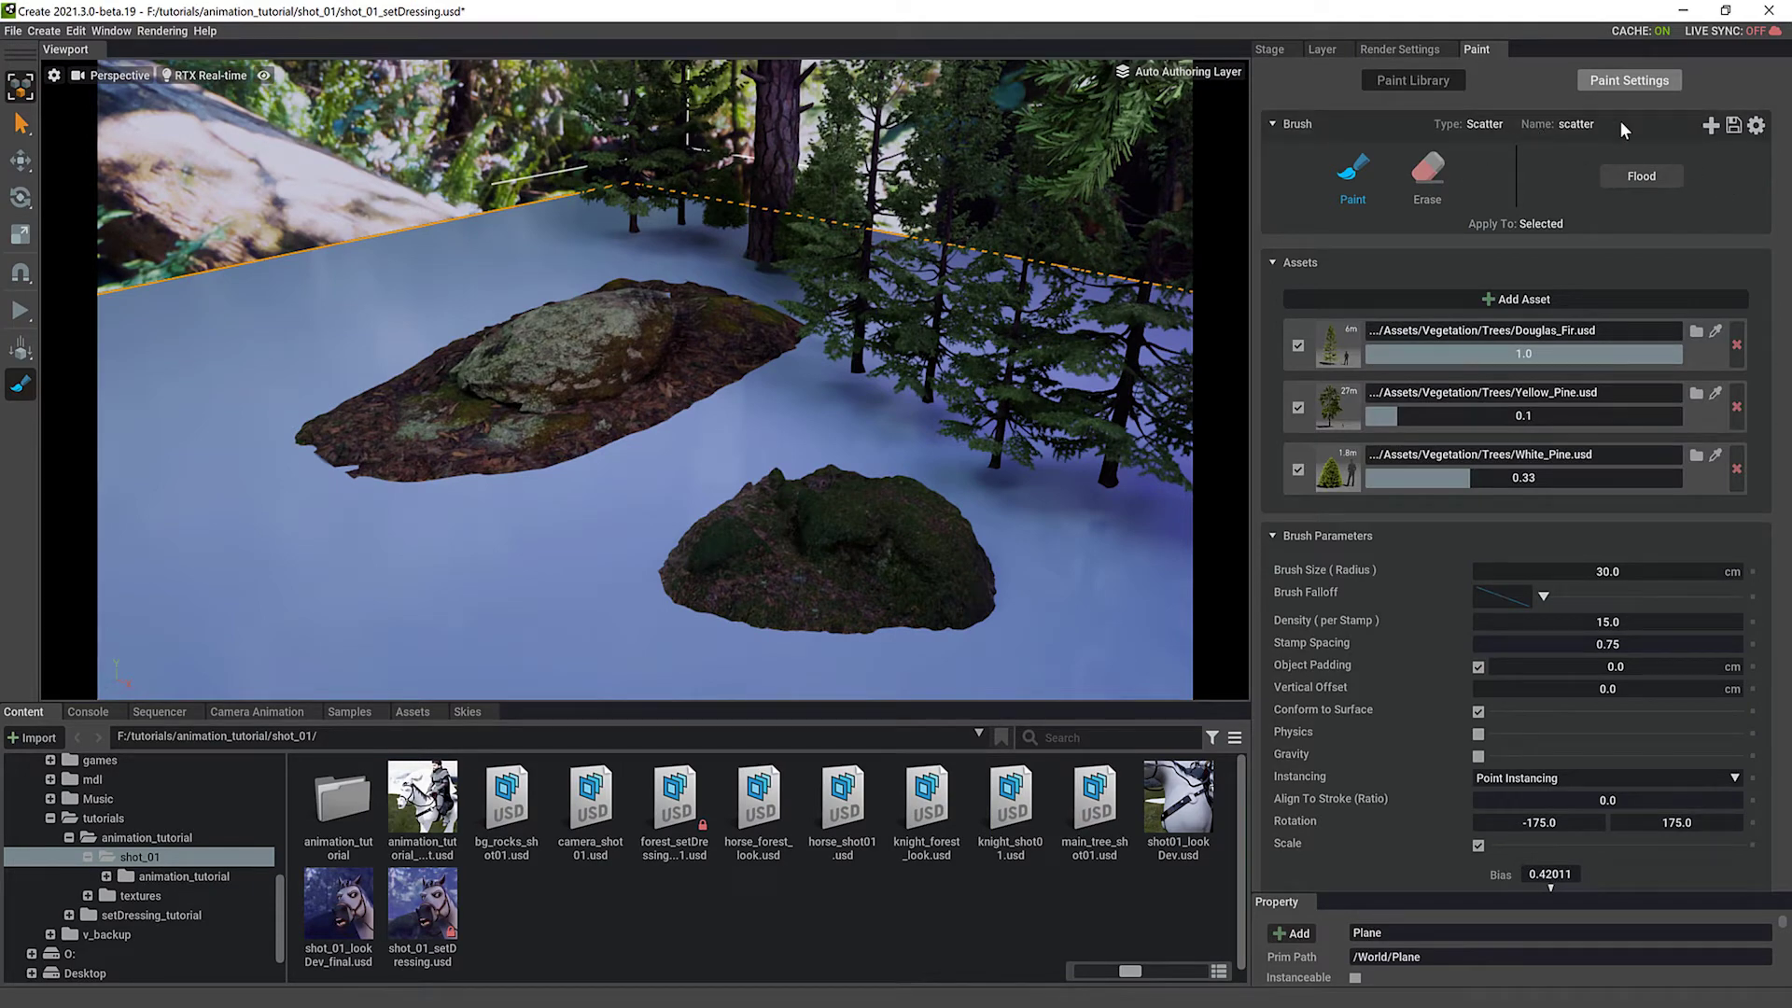
# Create a new scatter brush named forest_shot01 and show it in the Paint Library
pyautogui.click(1712, 127)
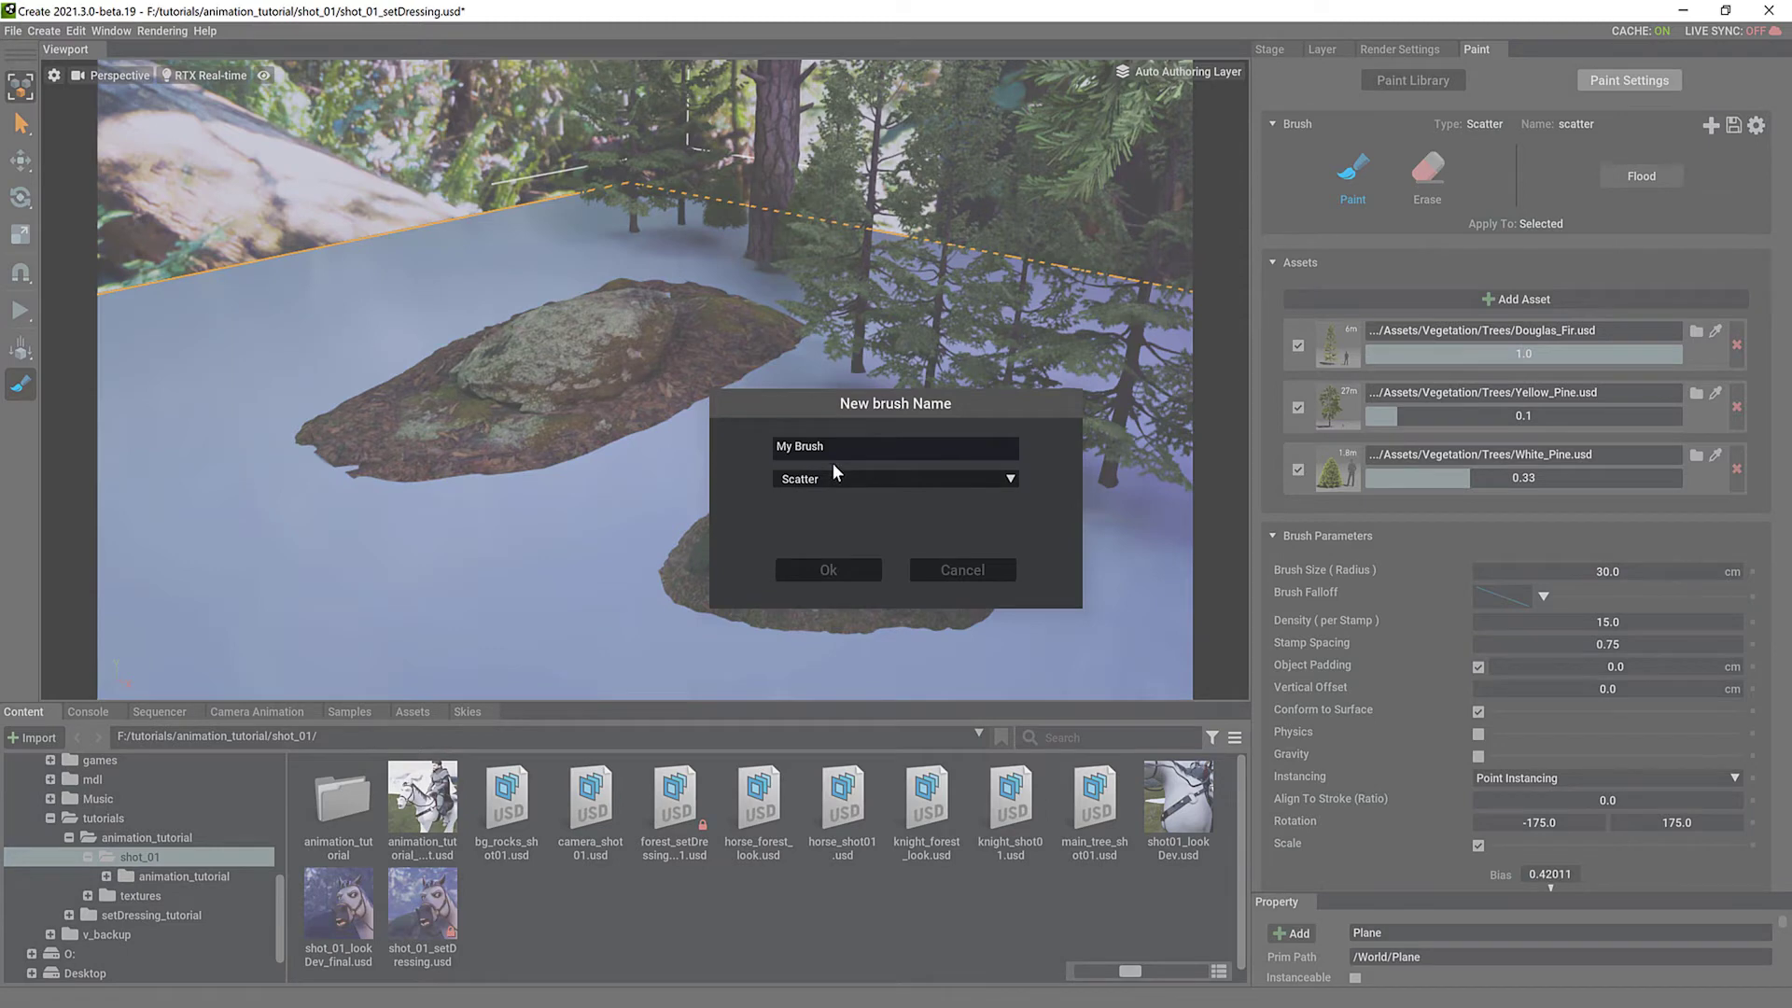
pyautogui.doubleClick(808, 448)
pyautogui.write('forest_shot01')
pyautogui.click(853, 567)
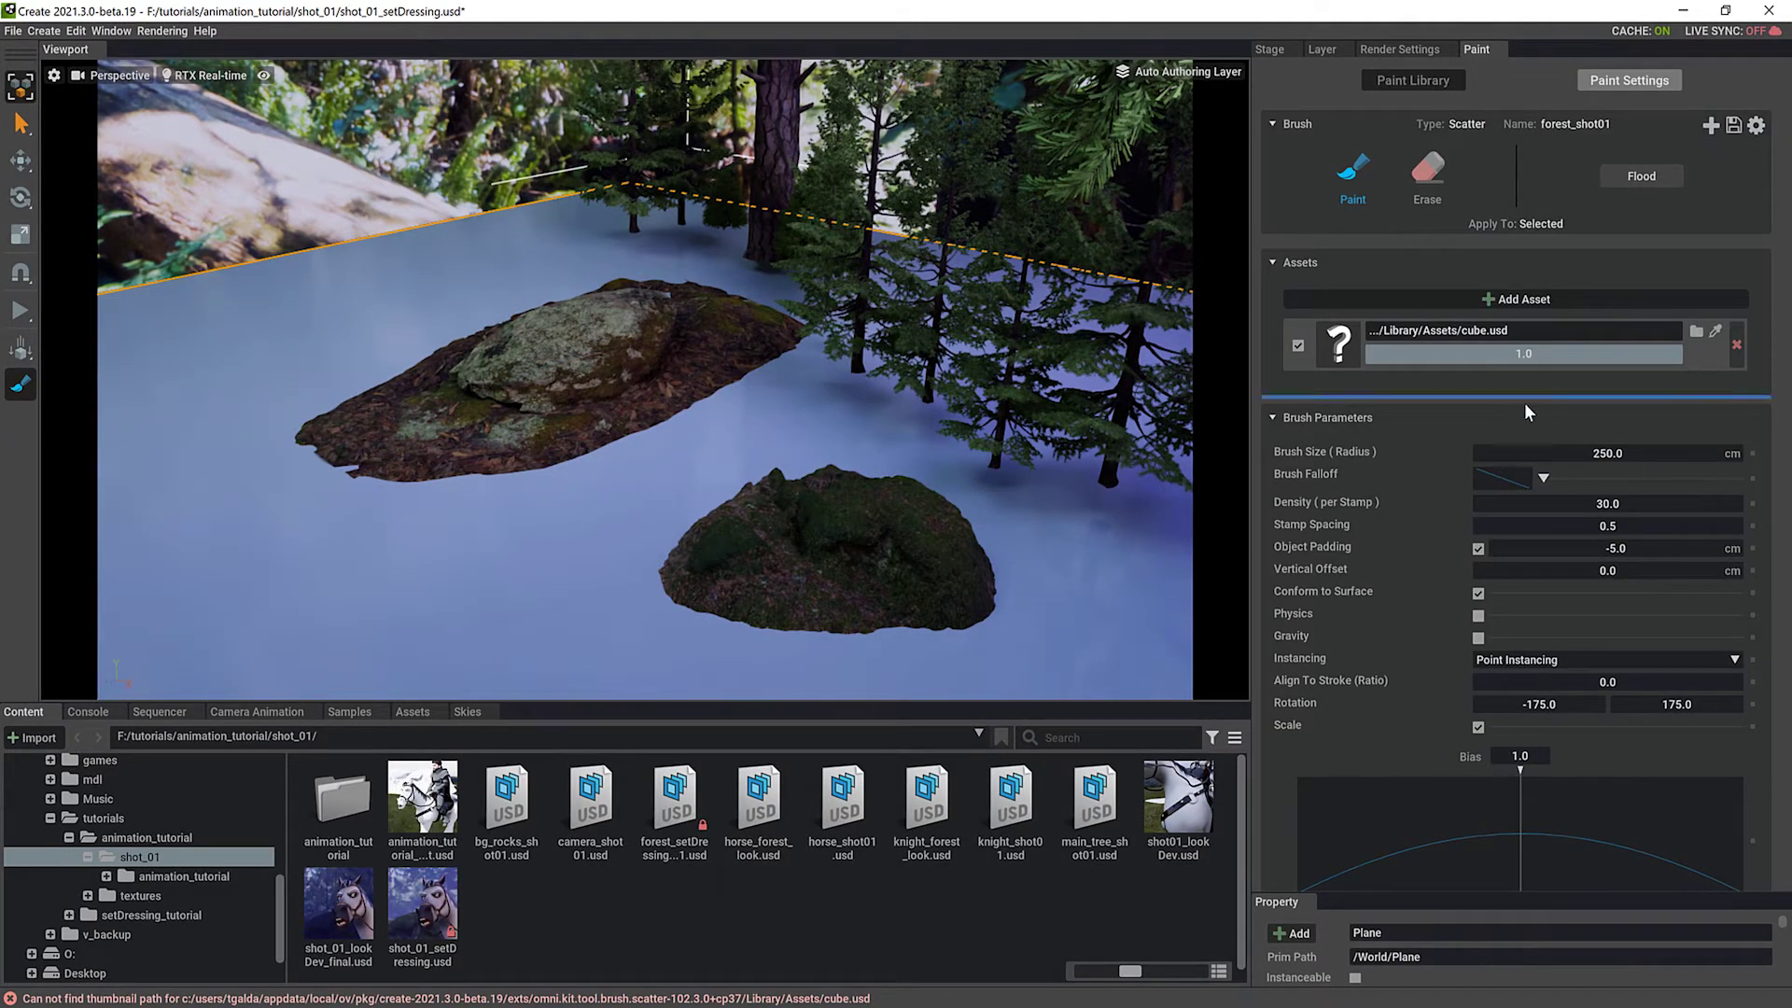
pyautogui.moveTo(1531, 396); pyautogui.dragTo(1542, 459)
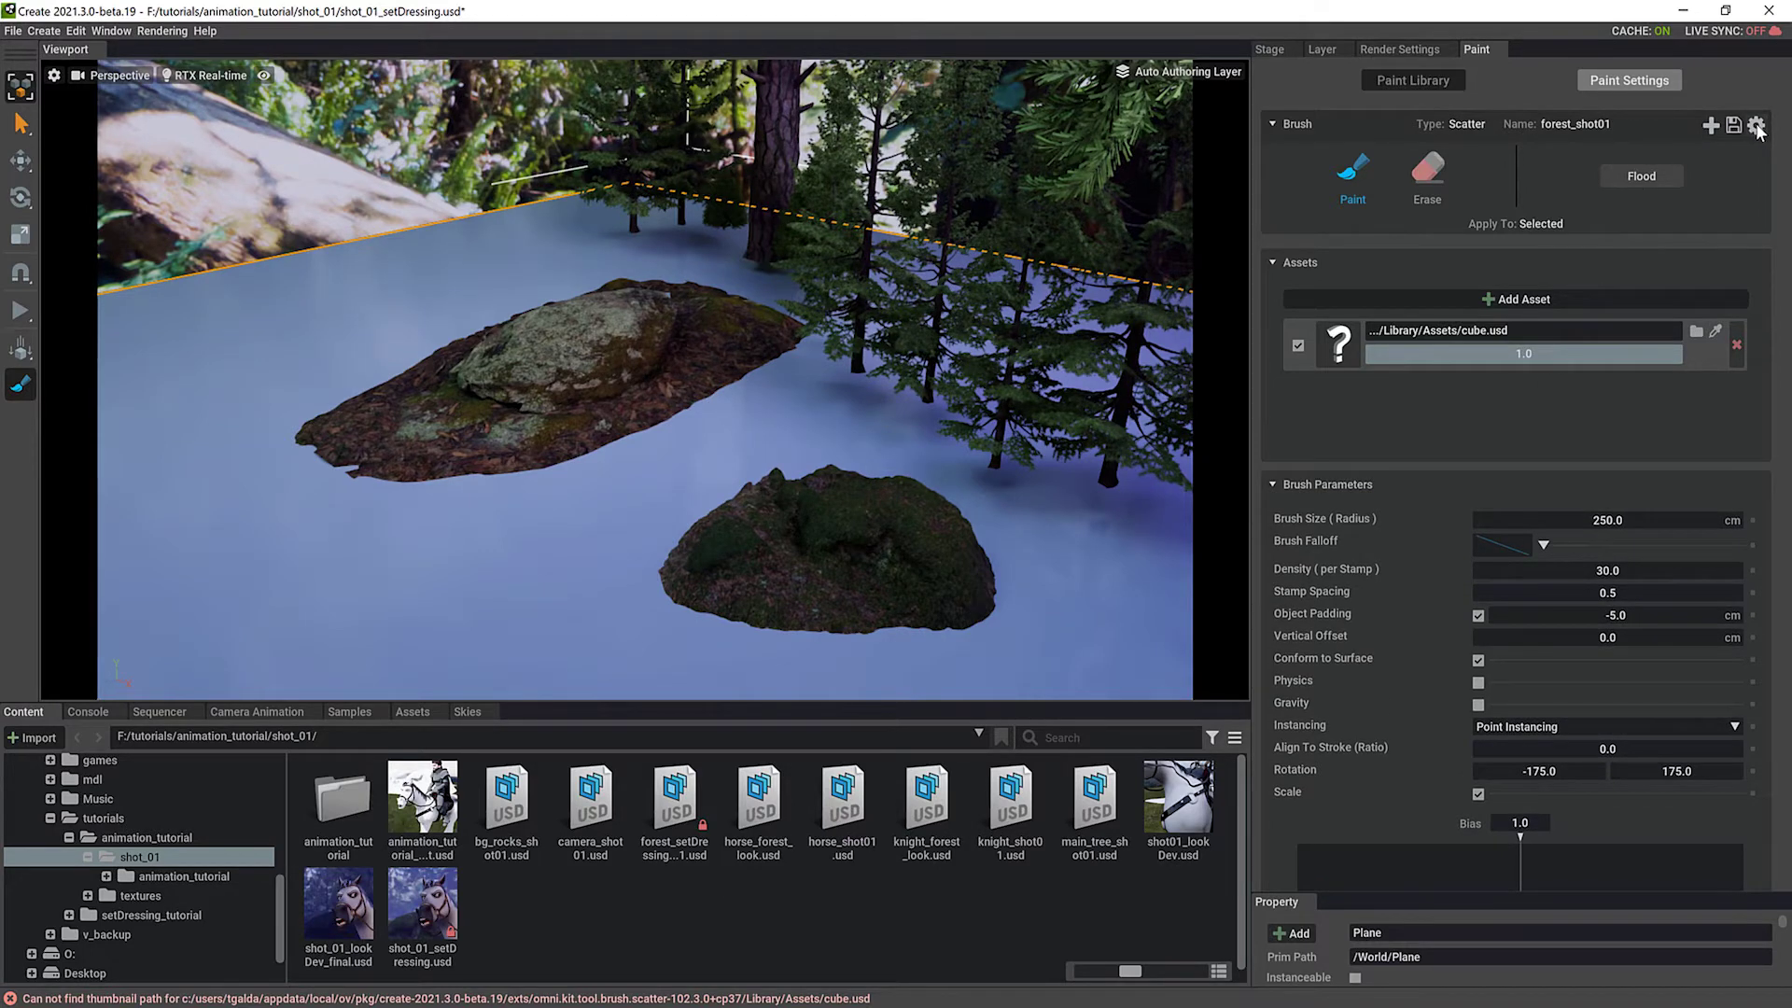
pyautogui.click(1421, 79)
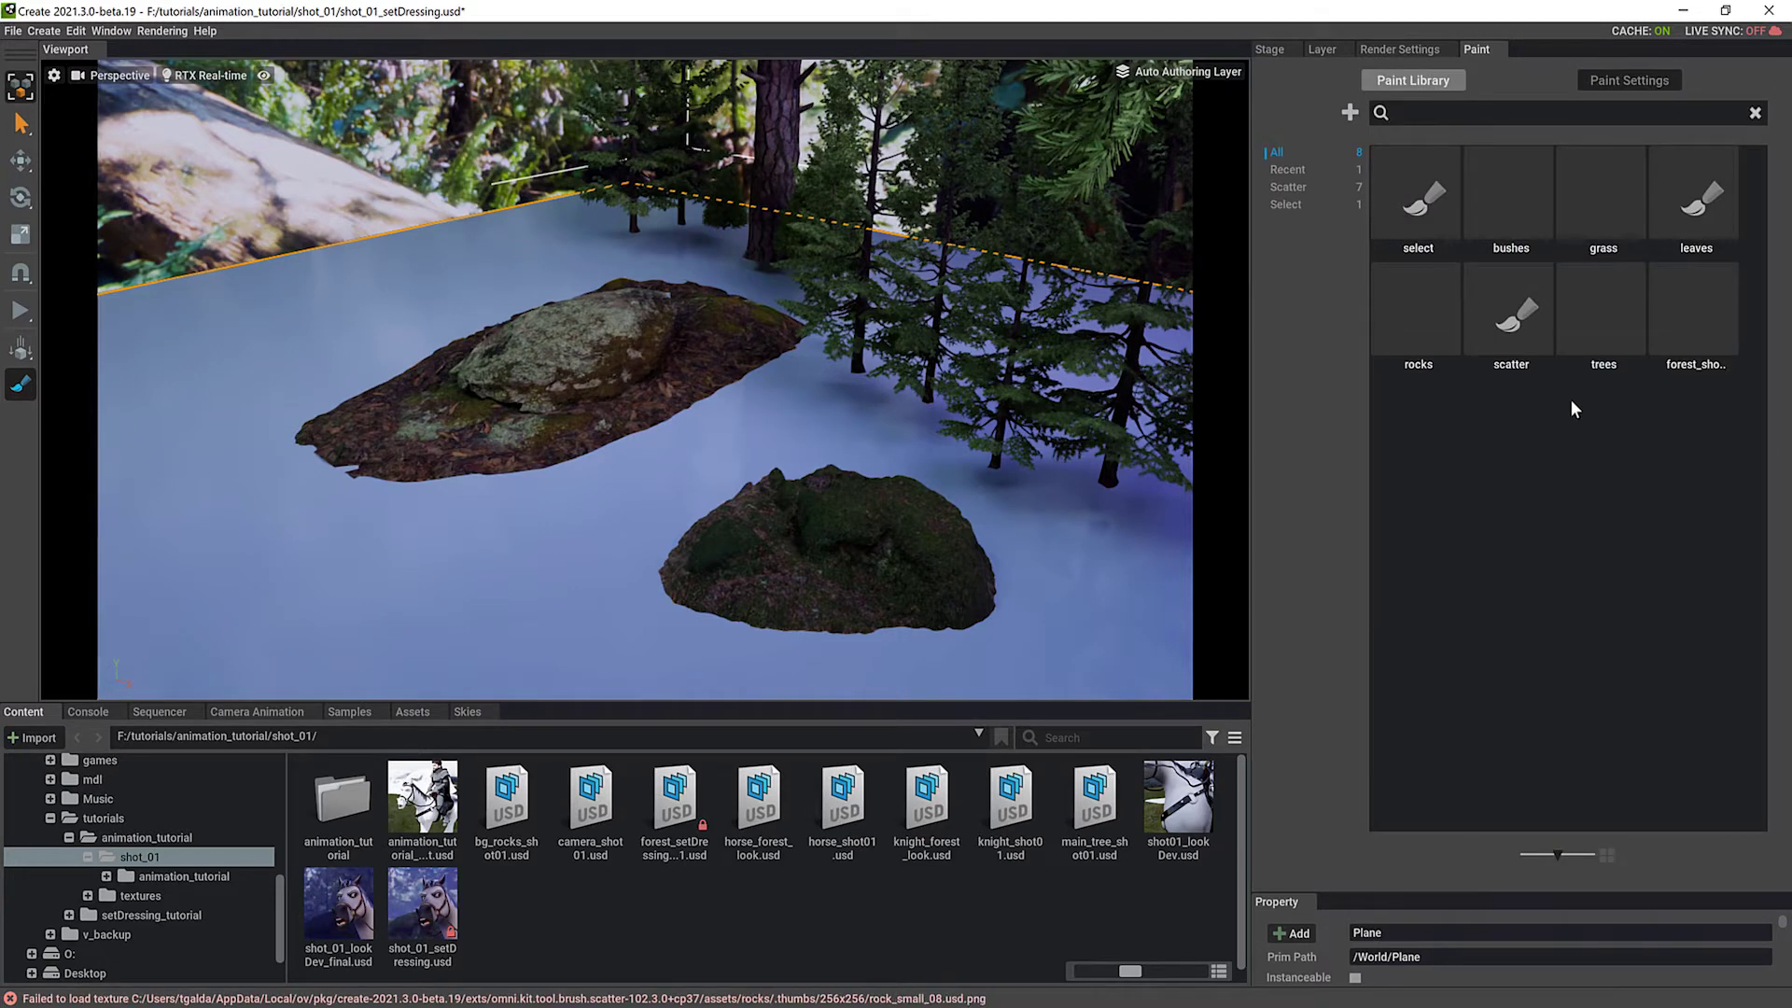
# Load the scatter brush and collapse its Brush and Assets sections to reveal the Bias curve
pyautogui.doubleClick(1612, 318)
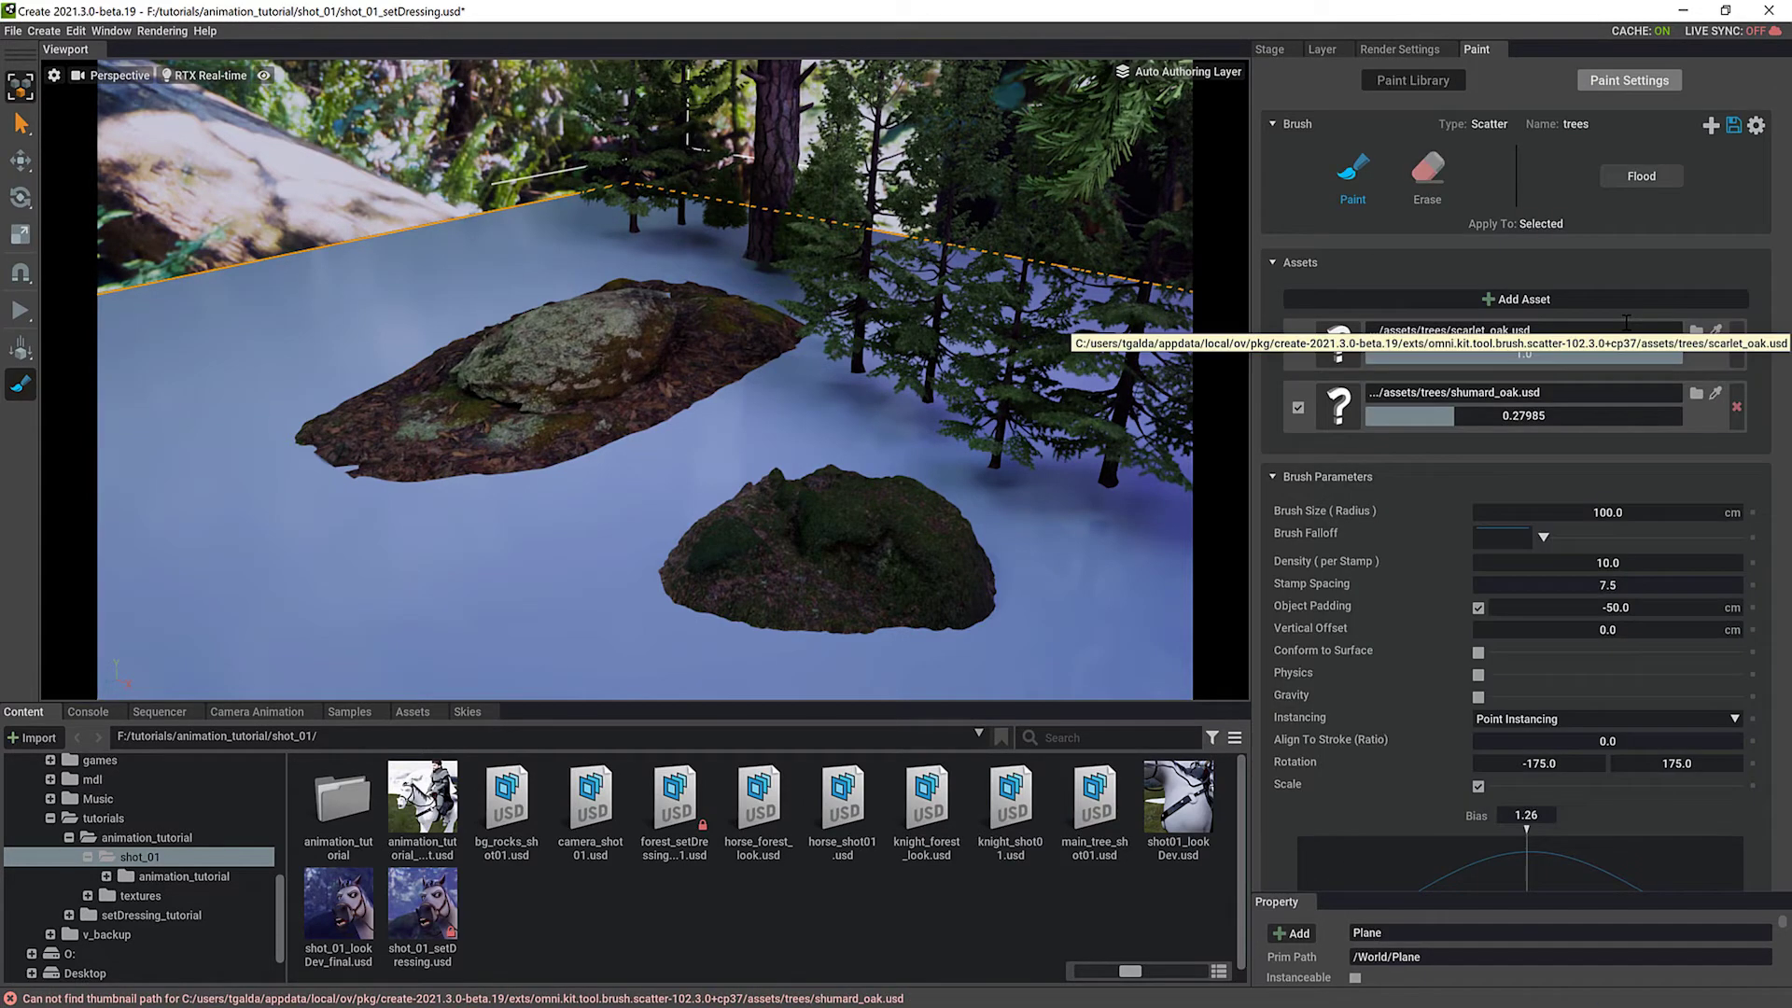
pyautogui.click(1437, 84)
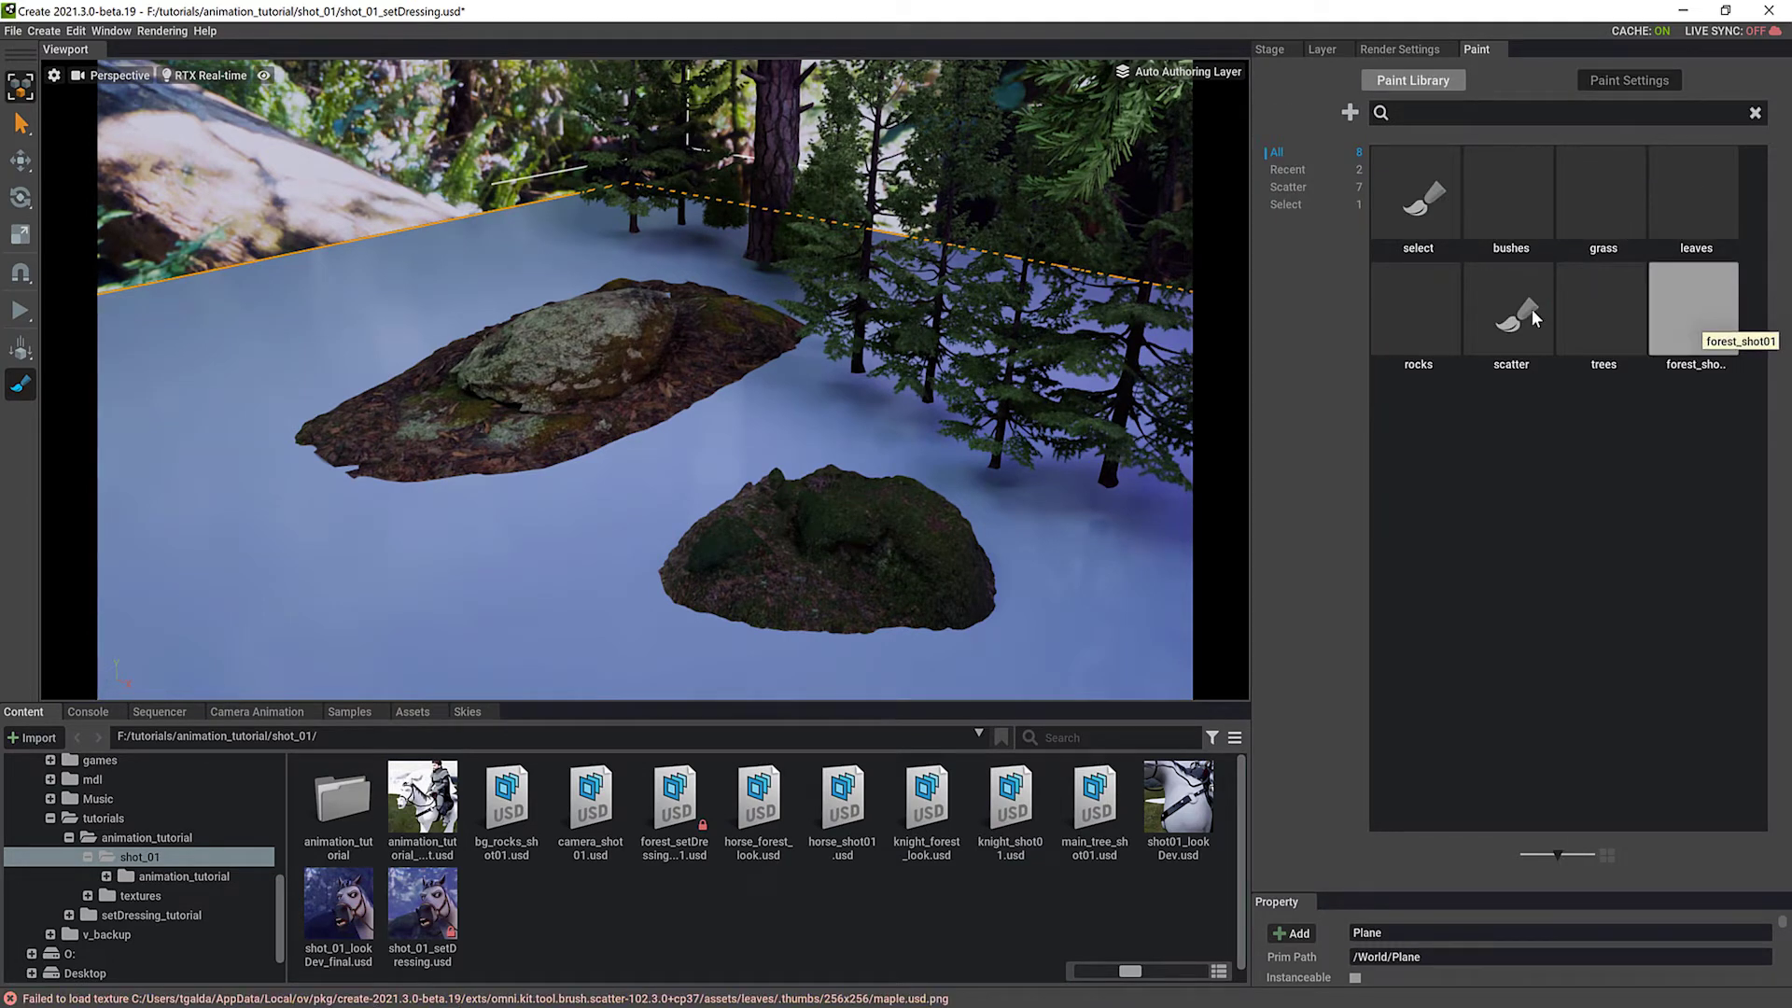
pyautogui.doubleClick(1512, 313)
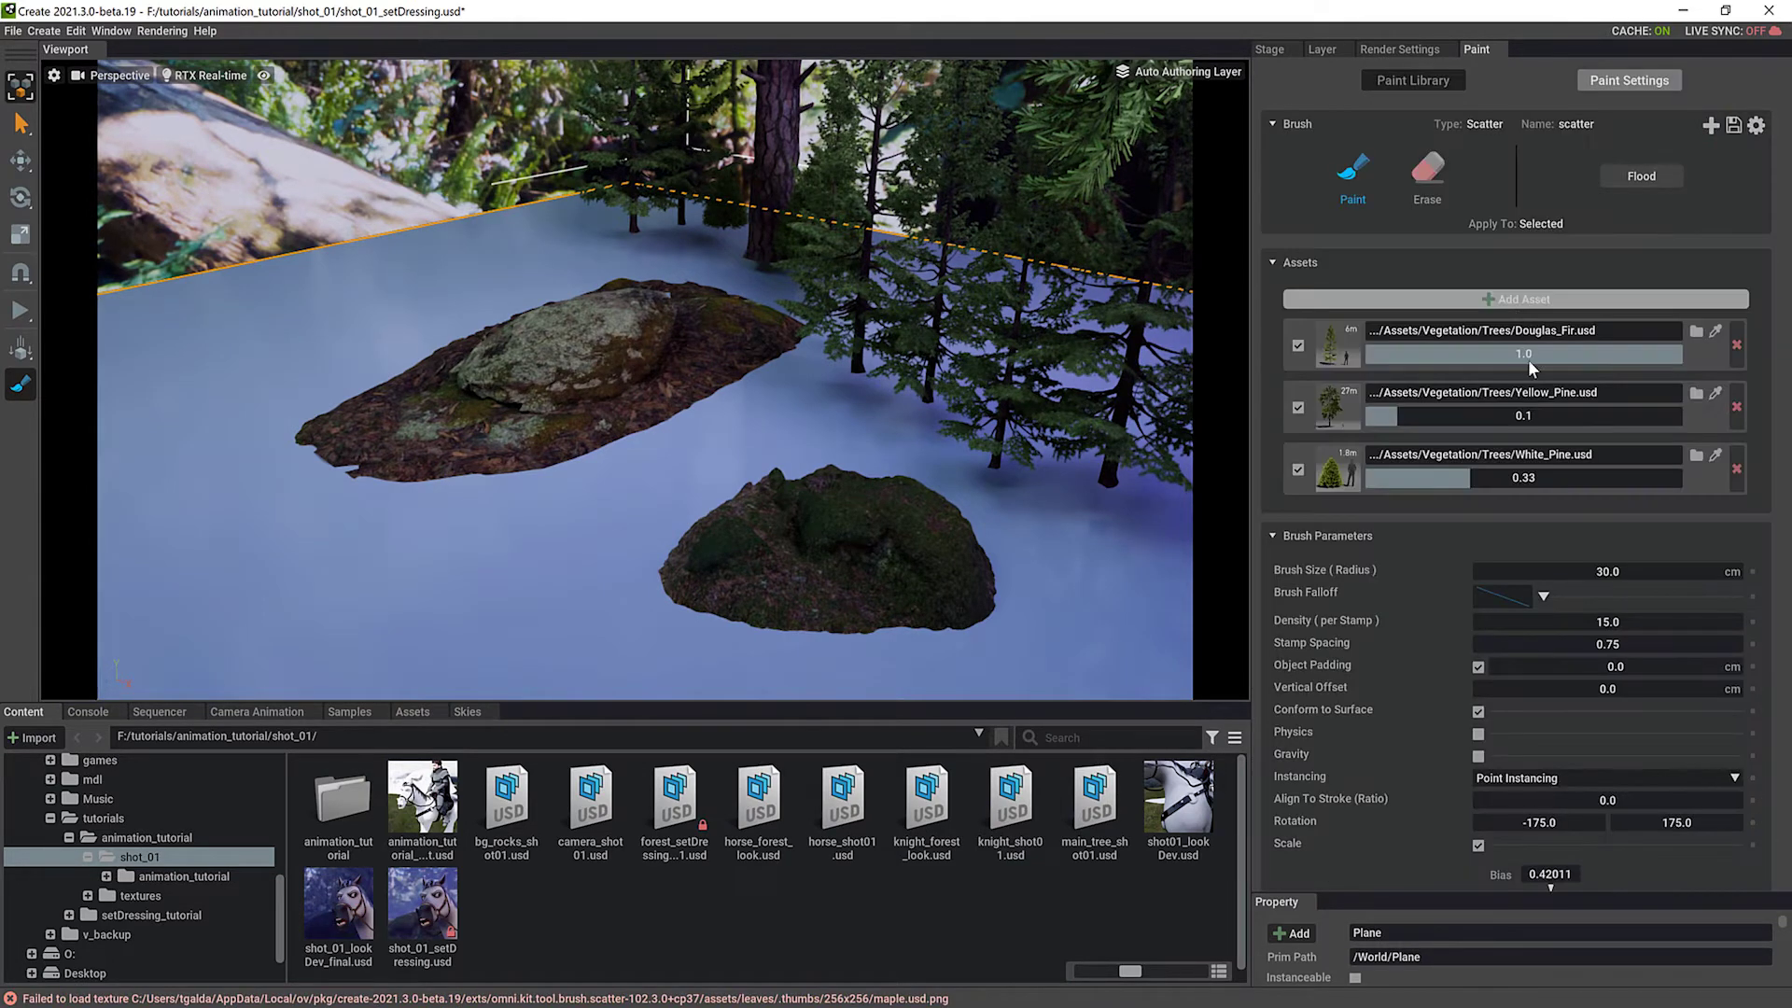
pyautogui.click(1504, 125)
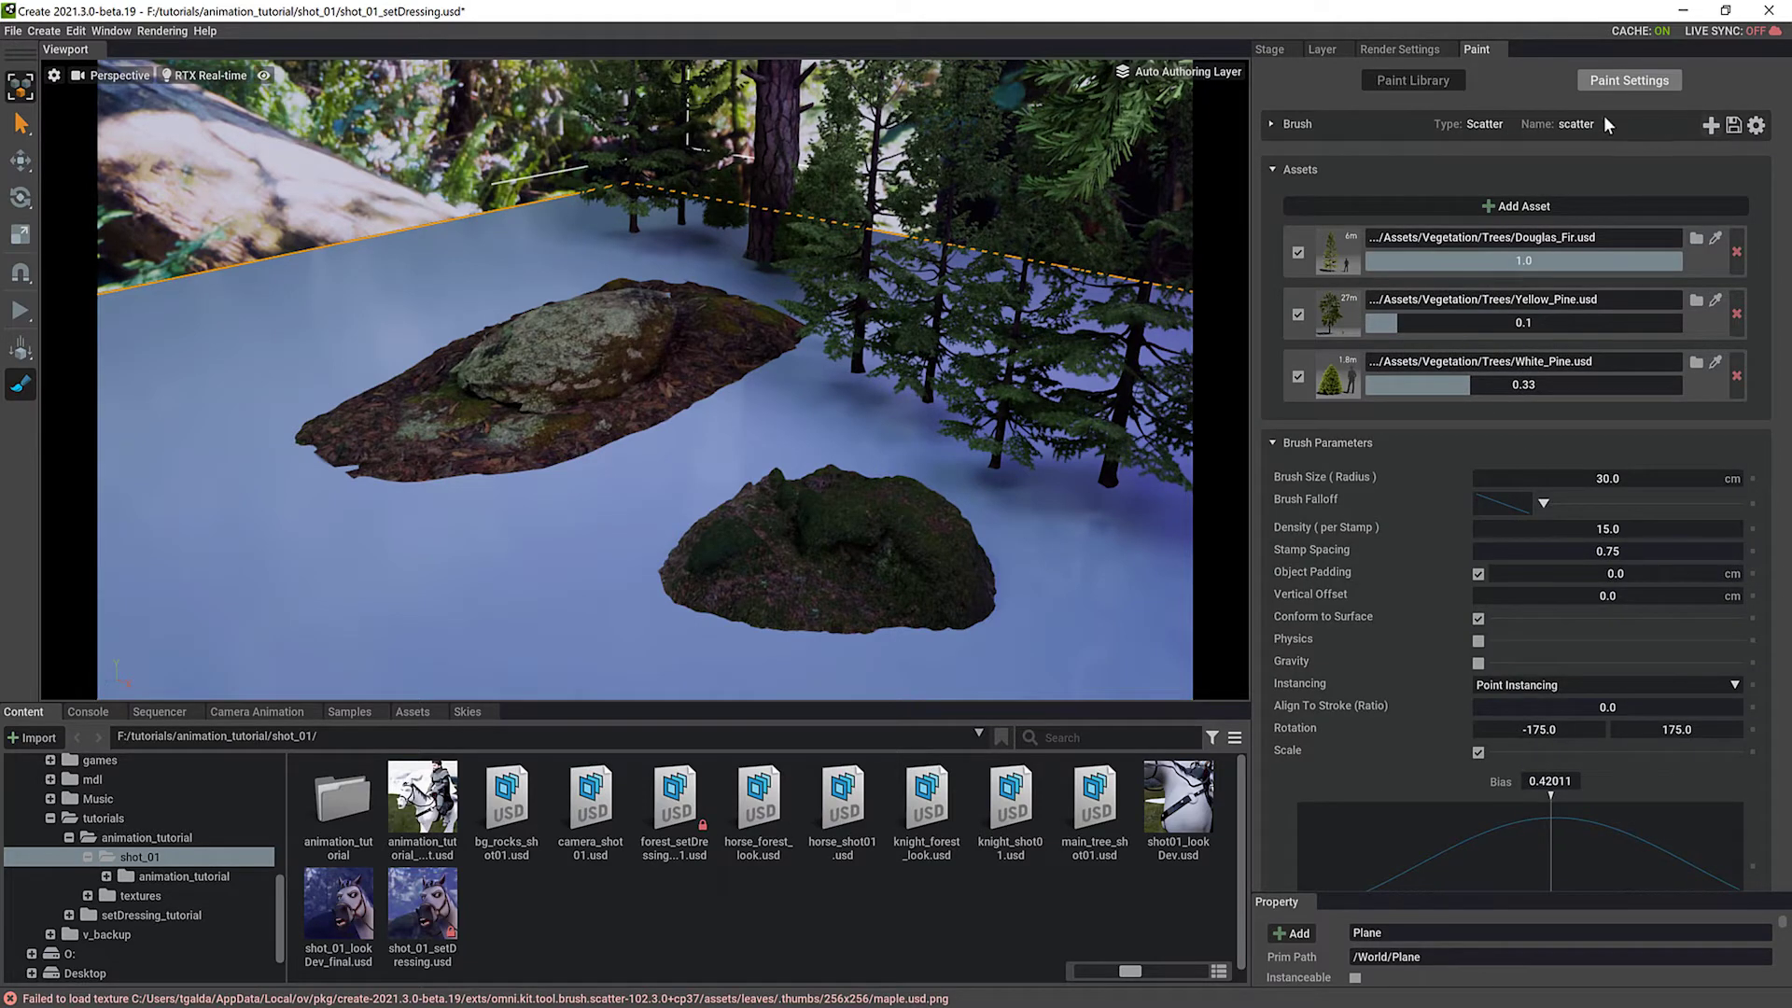
pyautogui.click(1271, 169)
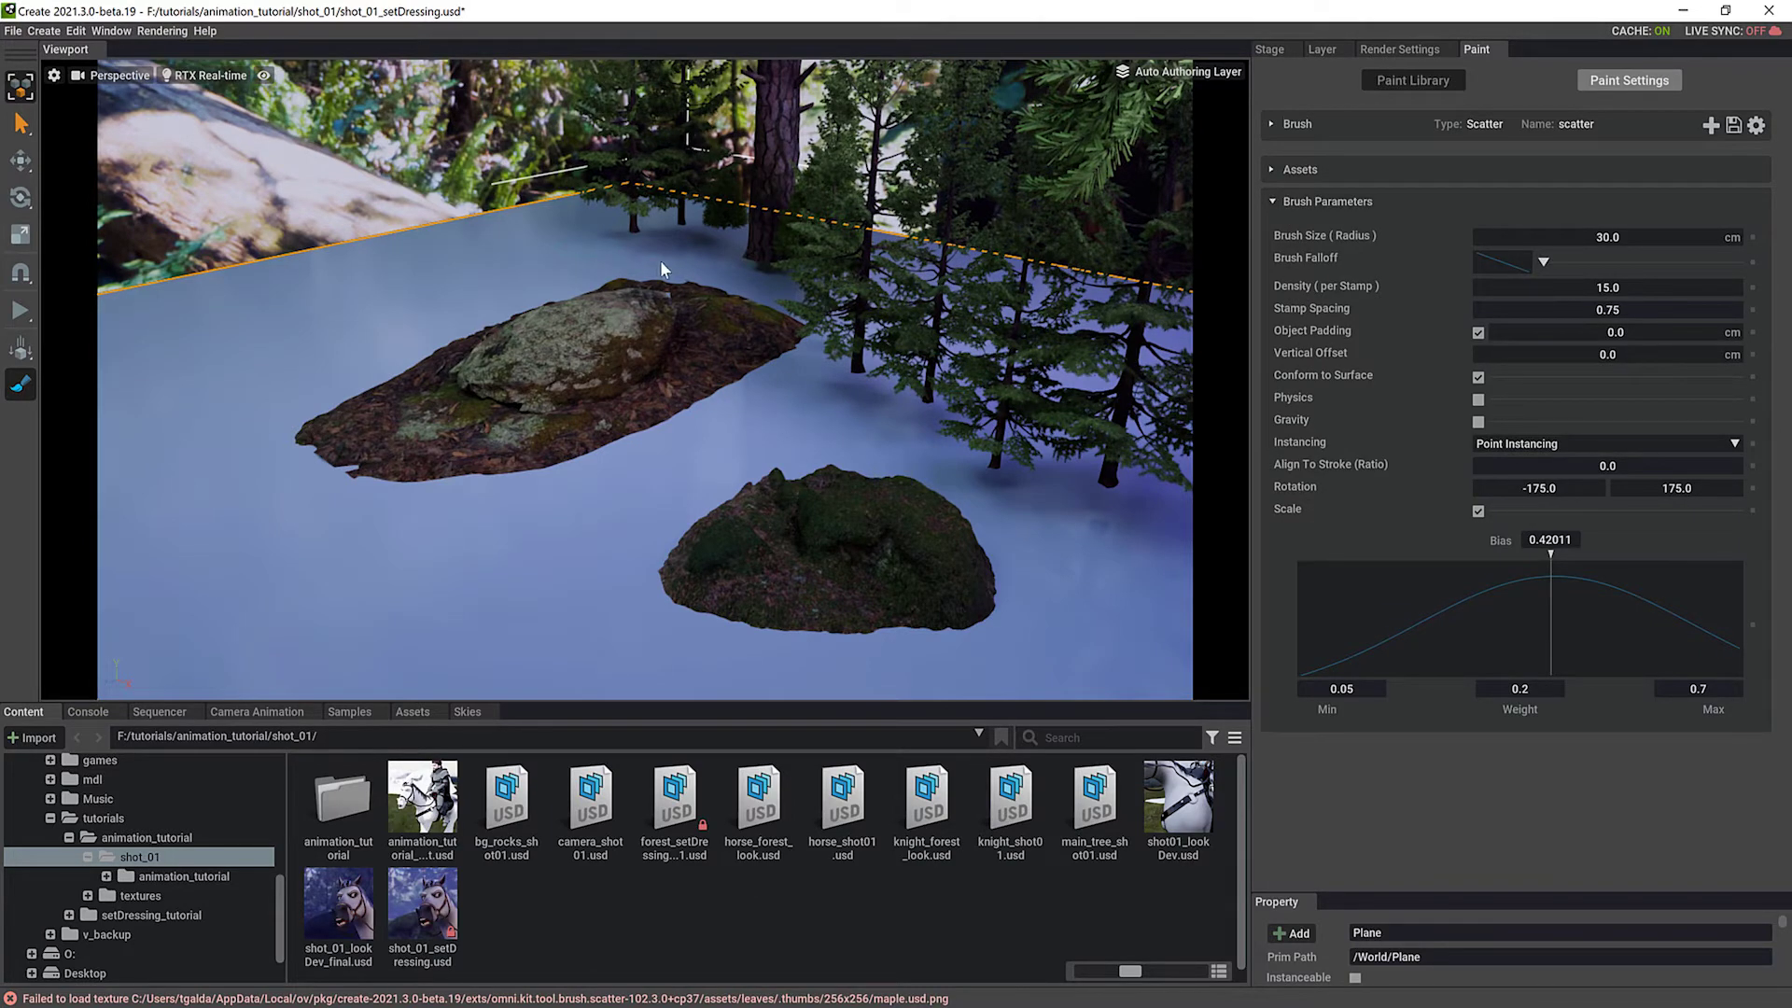
# Scatter pines behind the rocks and set brush density to 25 per stamp
pyautogui.moveTo(709, 272)
pyautogui.mouseDown()
pyautogui.moveTo(513, 296)
pyautogui.moveTo(213, 446)
pyautogui.moveTo(417, 439)
pyautogui.mouseUp()
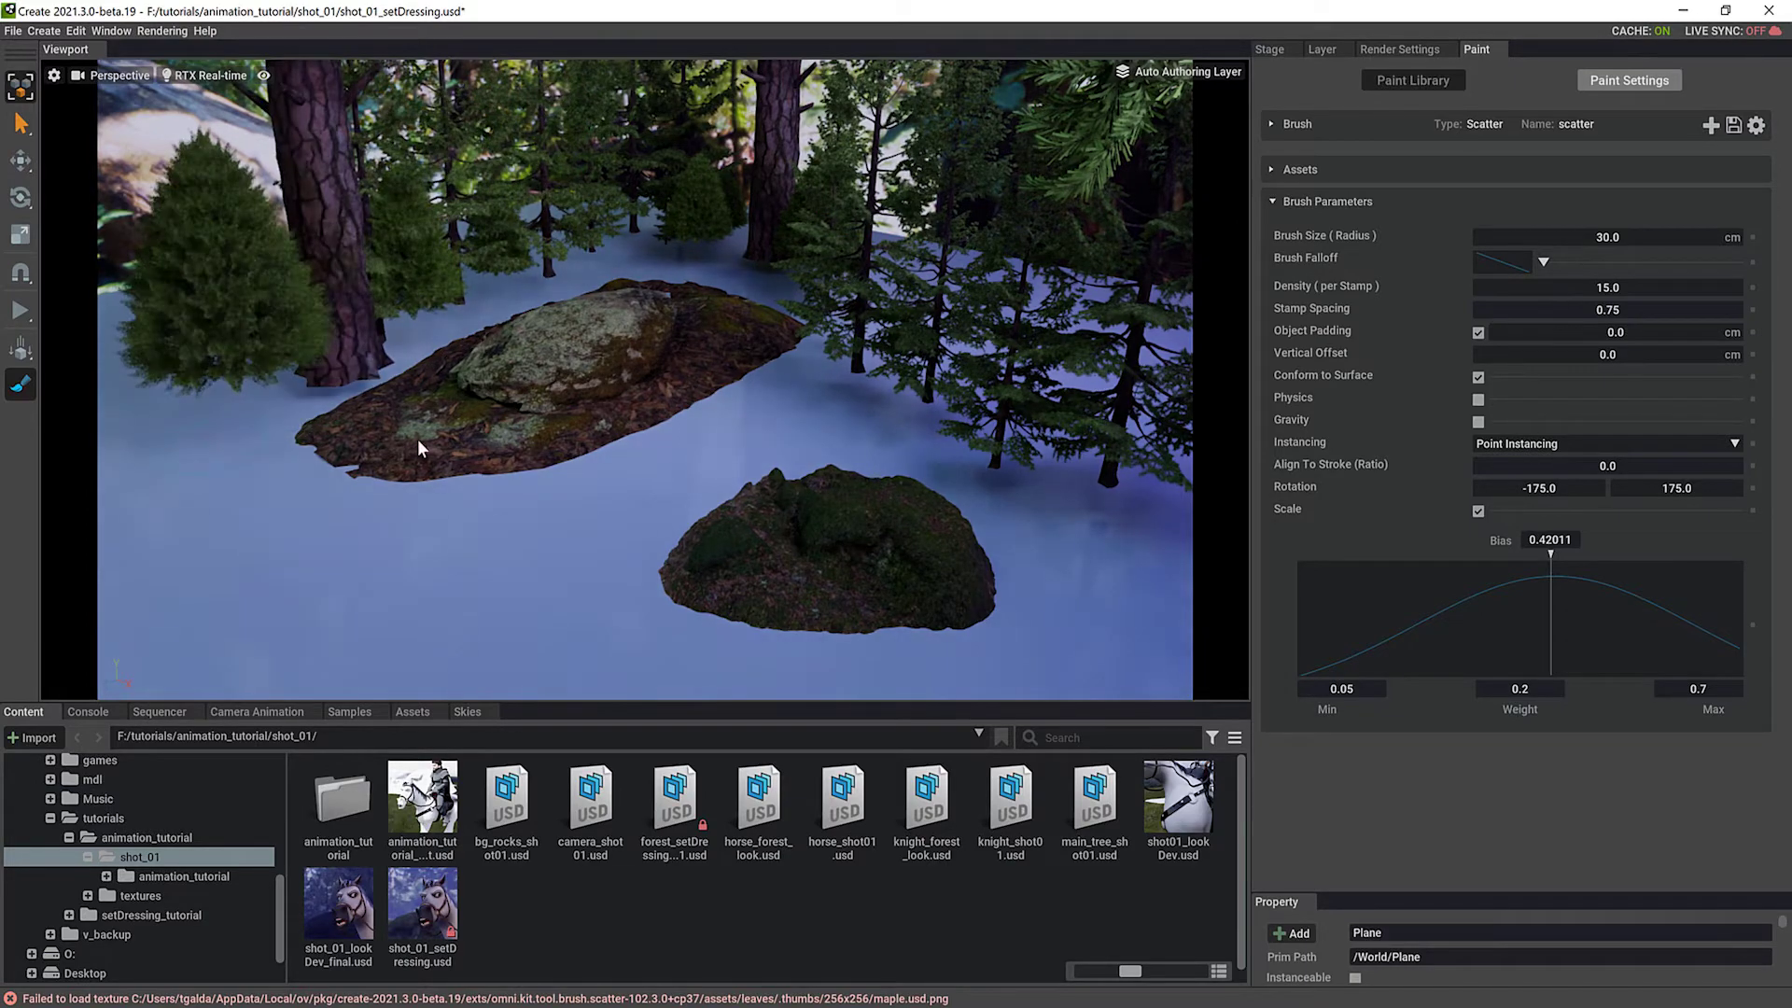
pyautogui.moveTo(607, 457)
pyautogui.mouseDown(button='right')
pyautogui.moveTo(542, 452)
pyautogui.moveTo(589, 438)
pyautogui.mouseUp(button='right')
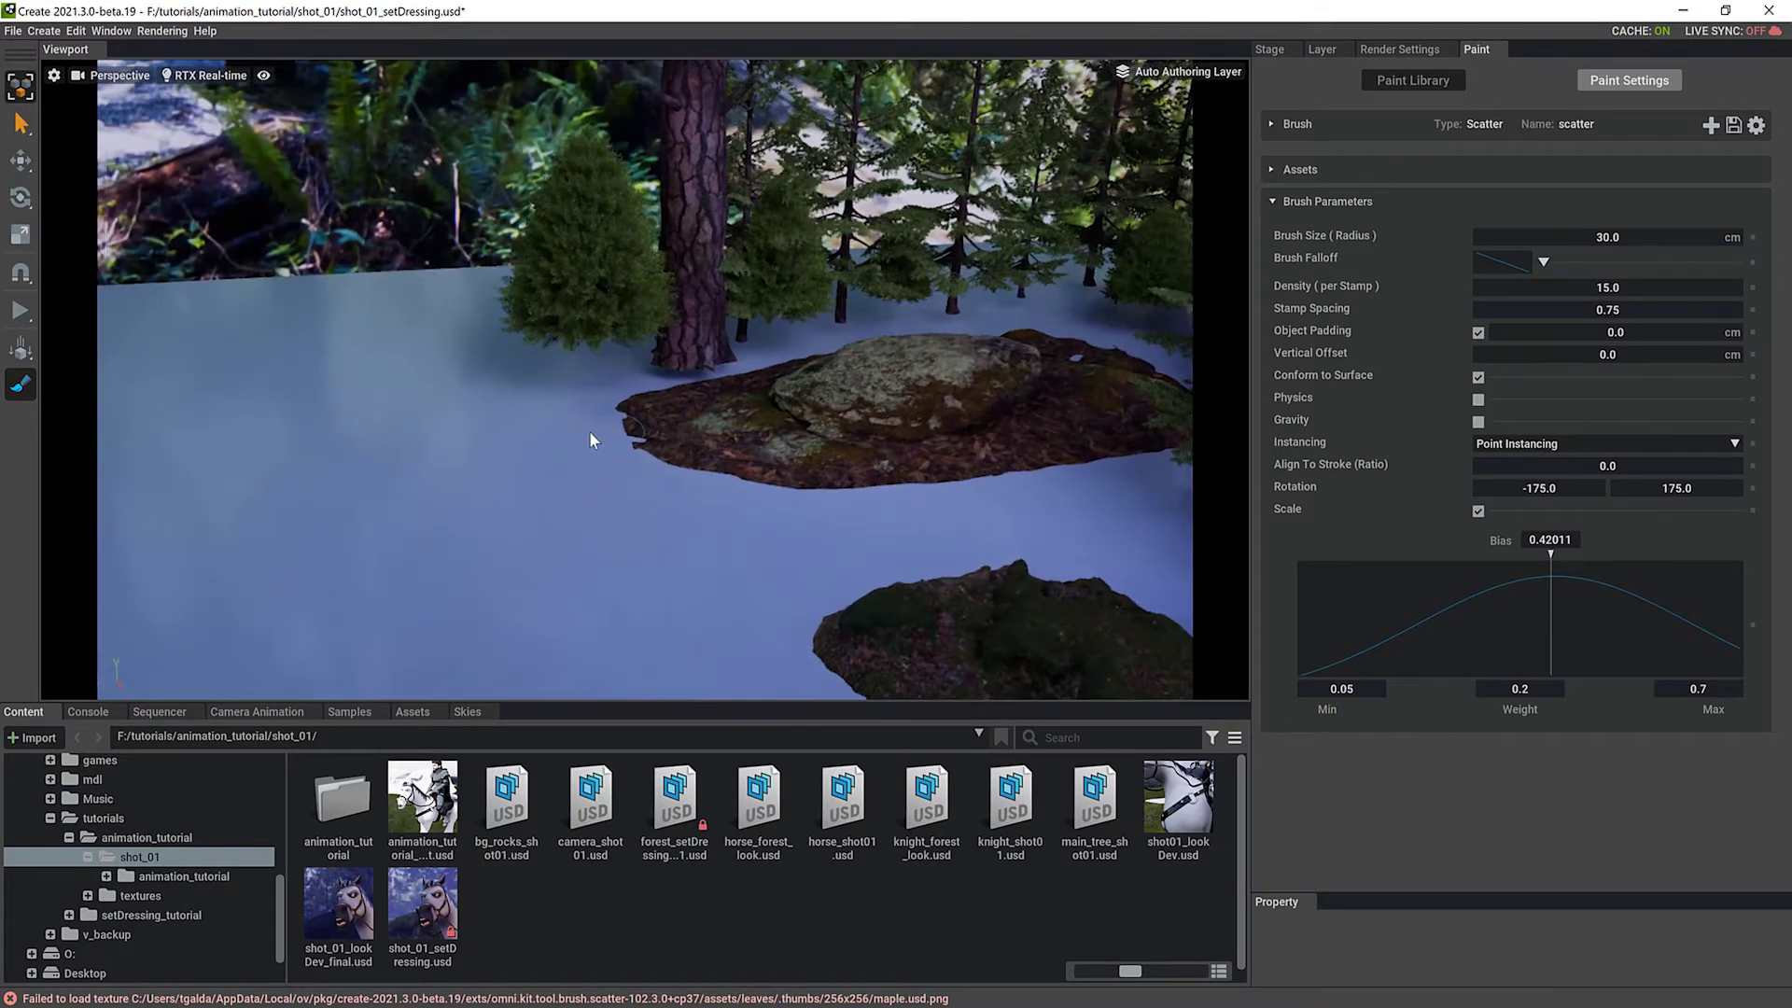
pyautogui.doubleClick(1628, 289)
pyautogui.write('25')
pyautogui.press('Return')
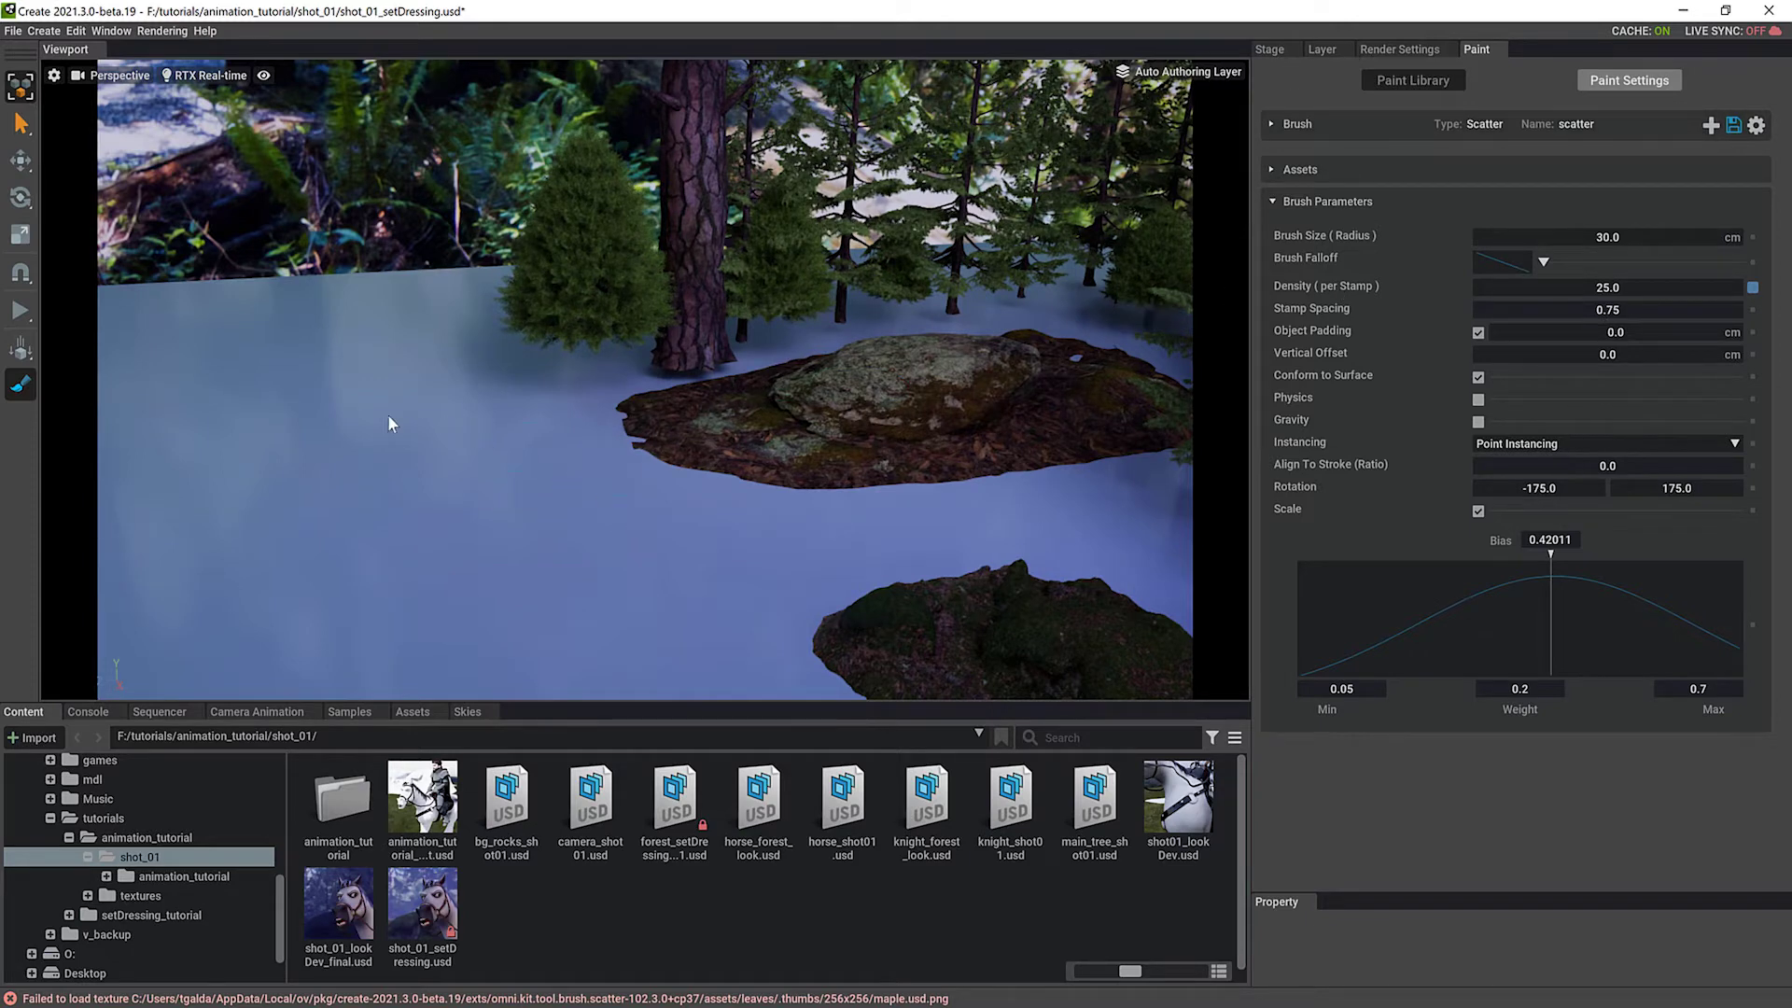
# Paint a dense band of pines, lower density to 22, and show the Stage hierarchy
pyautogui.moveTo(306, 478)
pyautogui.mouseDown()
pyautogui.moveTo(708, 521)
pyautogui.moveTo(556, 627)
pyautogui.moveTo(346, 547)
pyautogui.moveTo(942, 495)
pyautogui.mouseUp()
pyautogui.moveTo(849, 524); pyautogui.dragTo(734, 491, button='right')
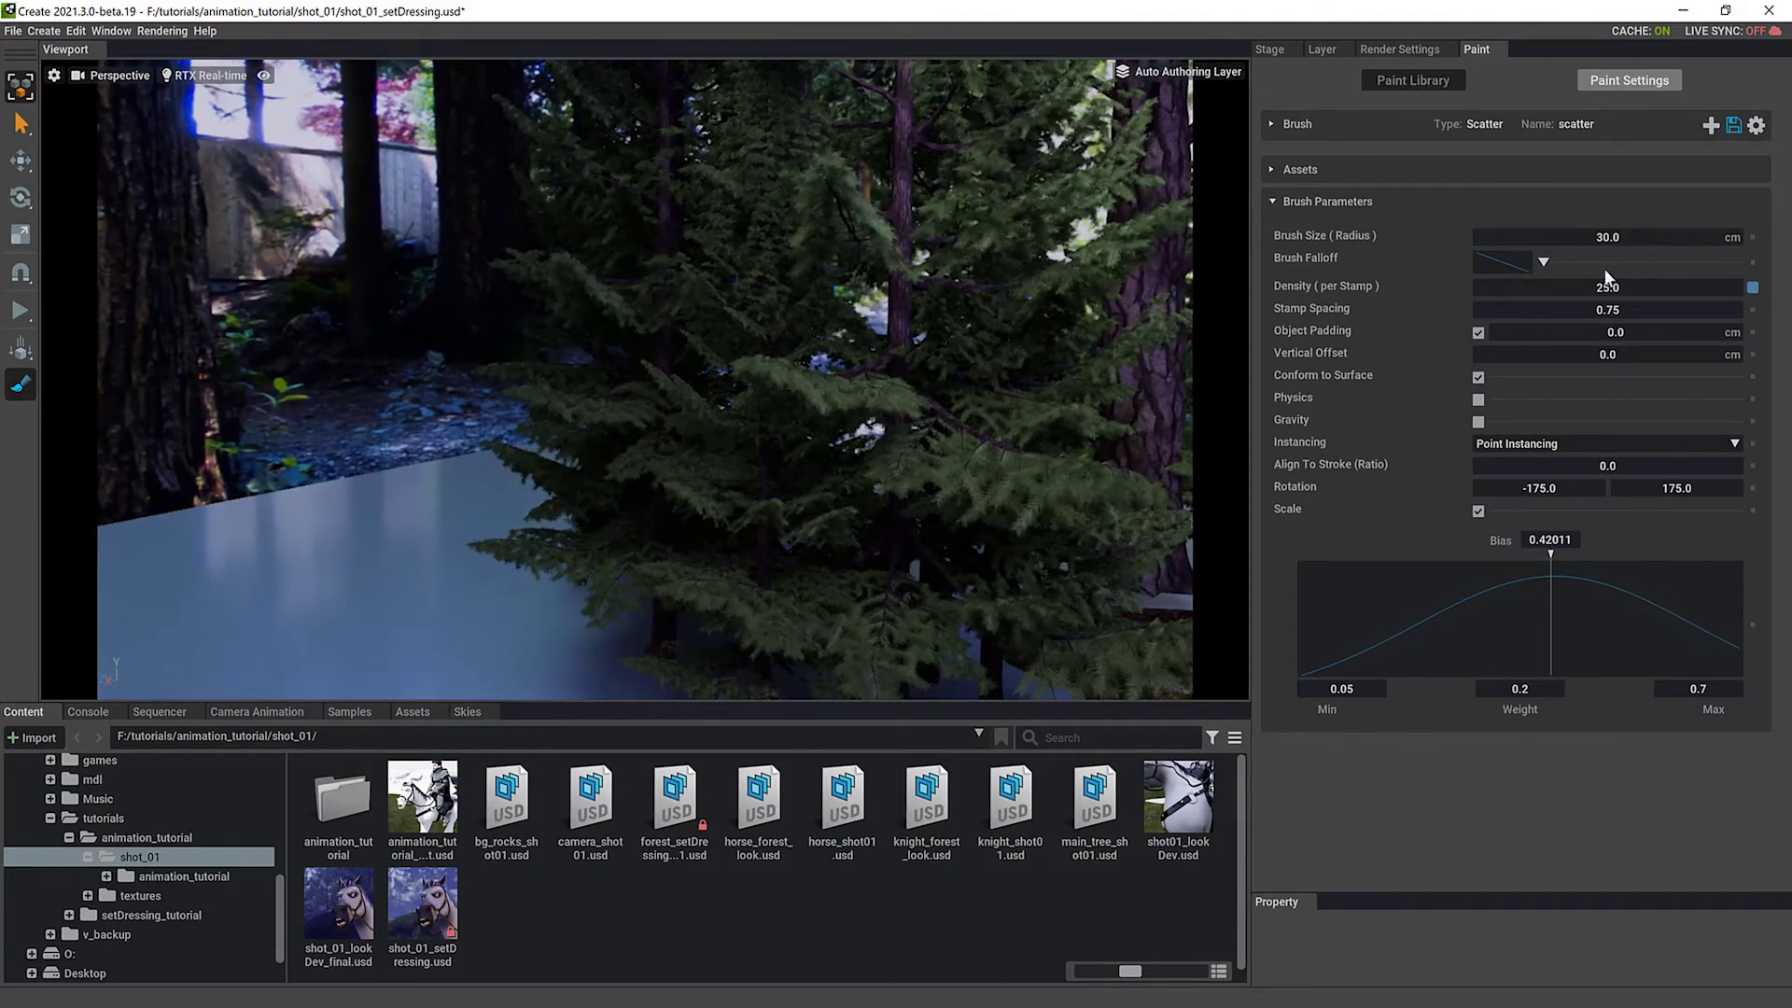
pyautogui.doubleClick(1622, 285)
pyautogui.write('22')
pyautogui.press('Return')
pyautogui.click(1271, 49)
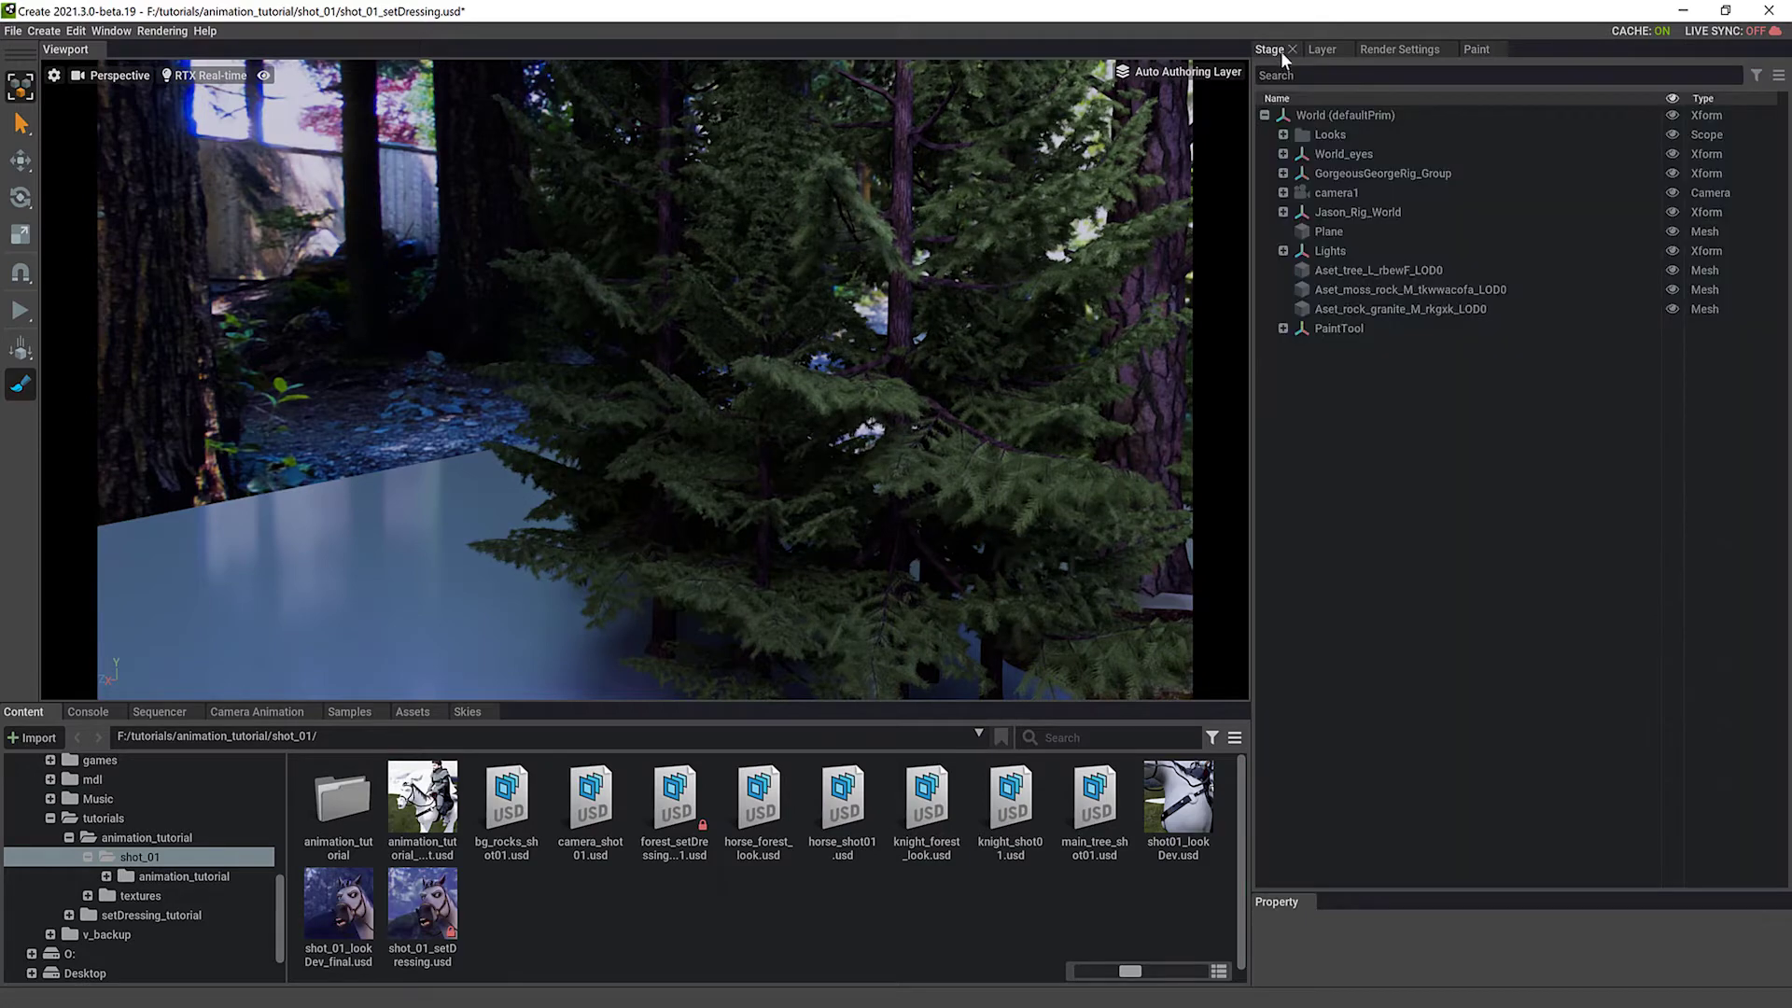
# Delete the PaintTool prim with all its painted trees and reframe the view over the rocks
pyautogui.click(1336, 330)
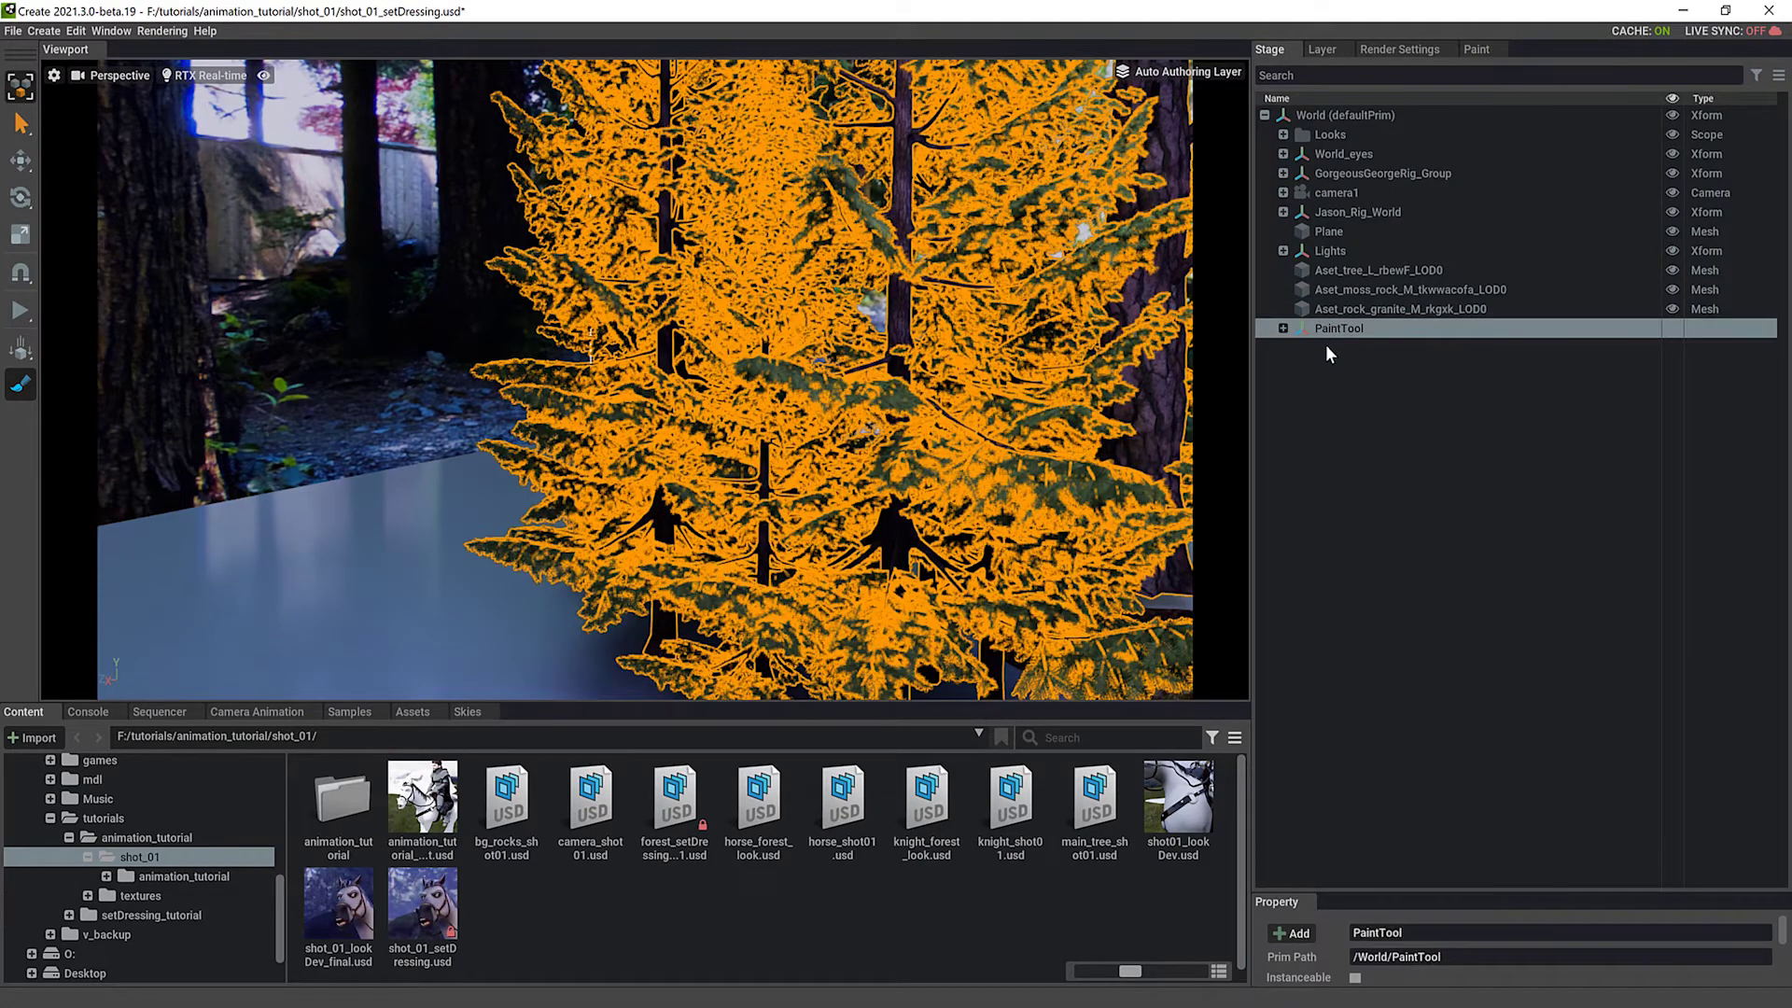
pyautogui.press('Delete')
pyautogui.scroll(3, 977, 555)
pyautogui.moveTo(1134, 582)
pyautogui.mouseDown(button='right')
pyautogui.moveTo(1308, 597)
pyautogui.moveTo(1137, 624)
pyautogui.moveTo(821, 511)
pyautogui.moveTo(310, 539)
pyautogui.moveTo(971, 491)
pyautogui.moveTo(697, 373)
pyautogui.moveTo(865, 391)
pyautogui.moveTo(657, 457)
pyautogui.moveTo(763, 466)
pyautogui.mouseUp(button='right')
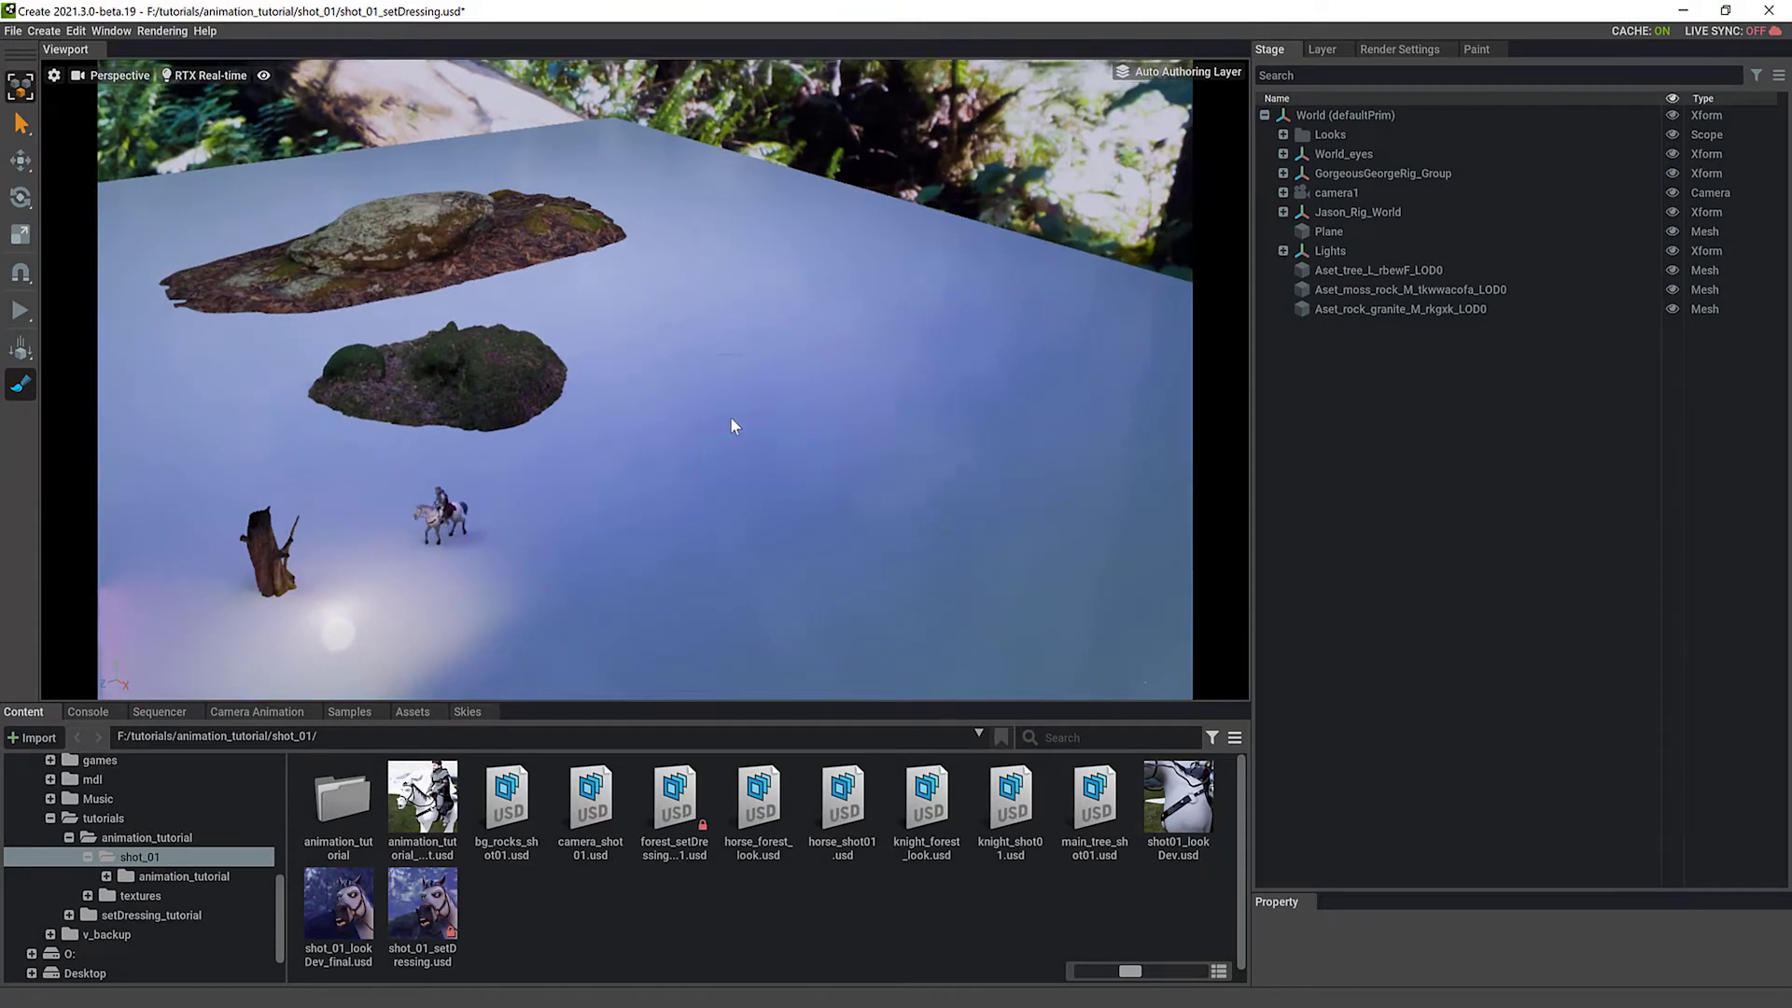
pyautogui.click(1478, 48)
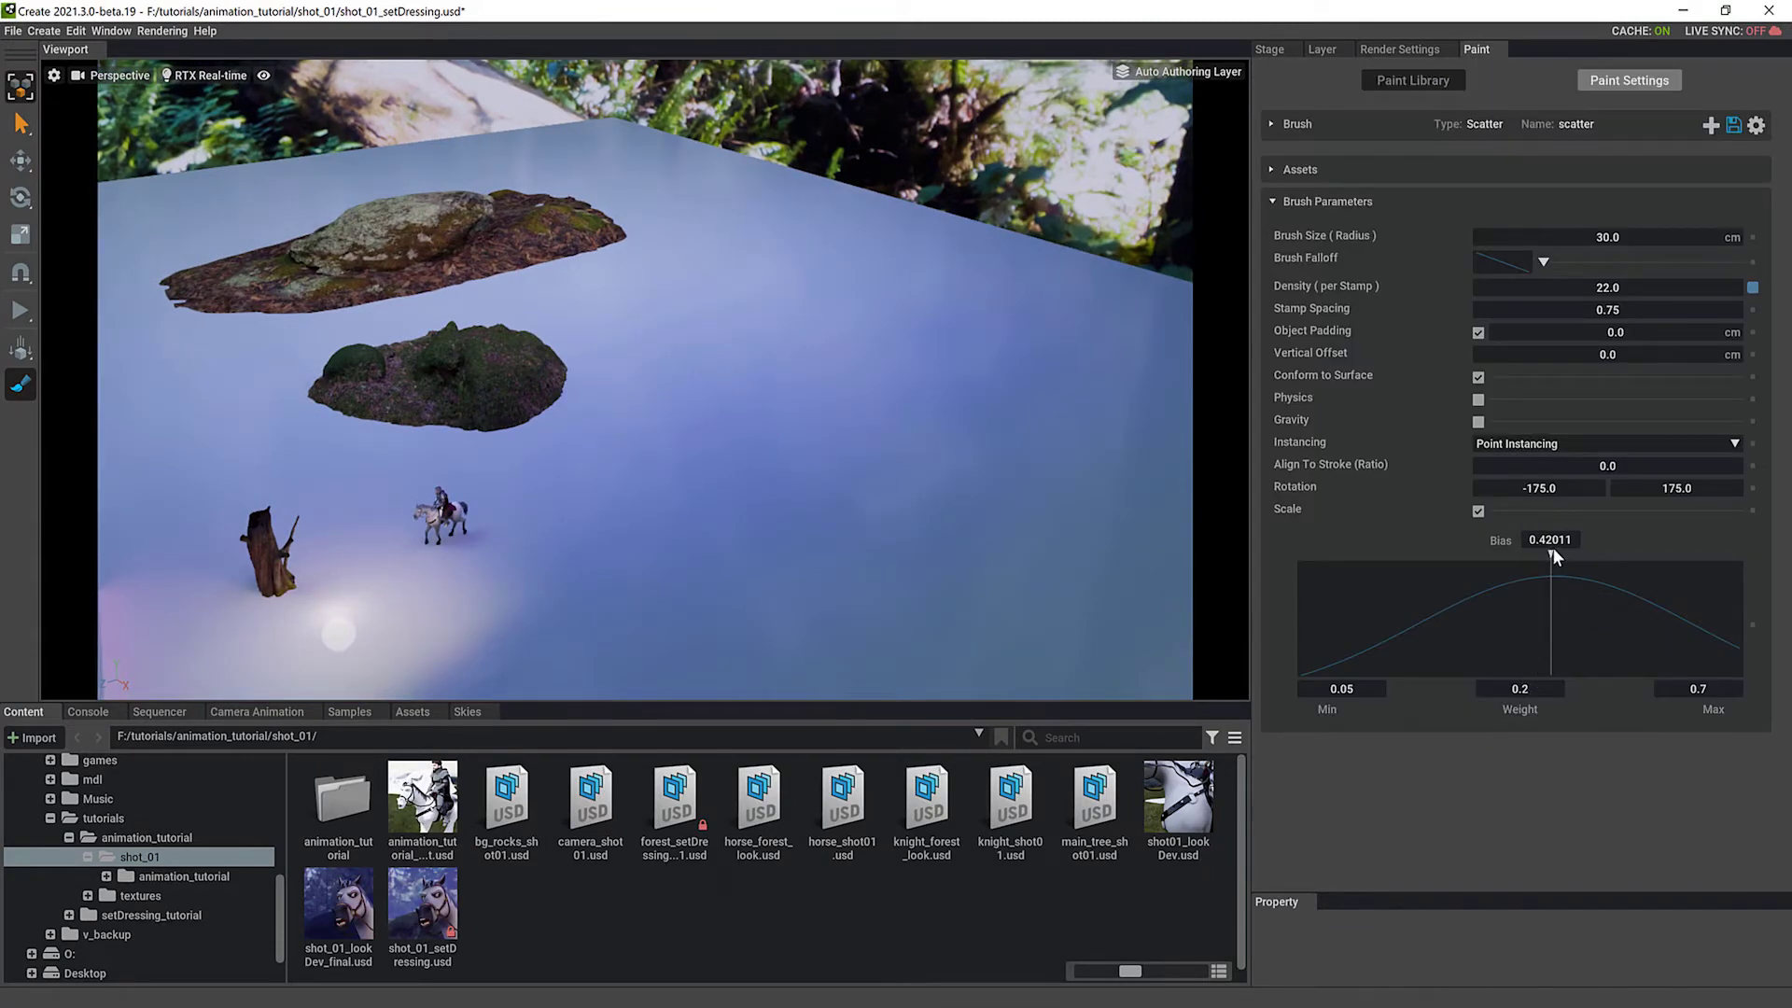
# Raise brush bias to about 0.47 and paint pines between the rocks and across the upper-left ground
pyautogui.moveTo(1556, 552); pyautogui.dragTo(1583, 558)
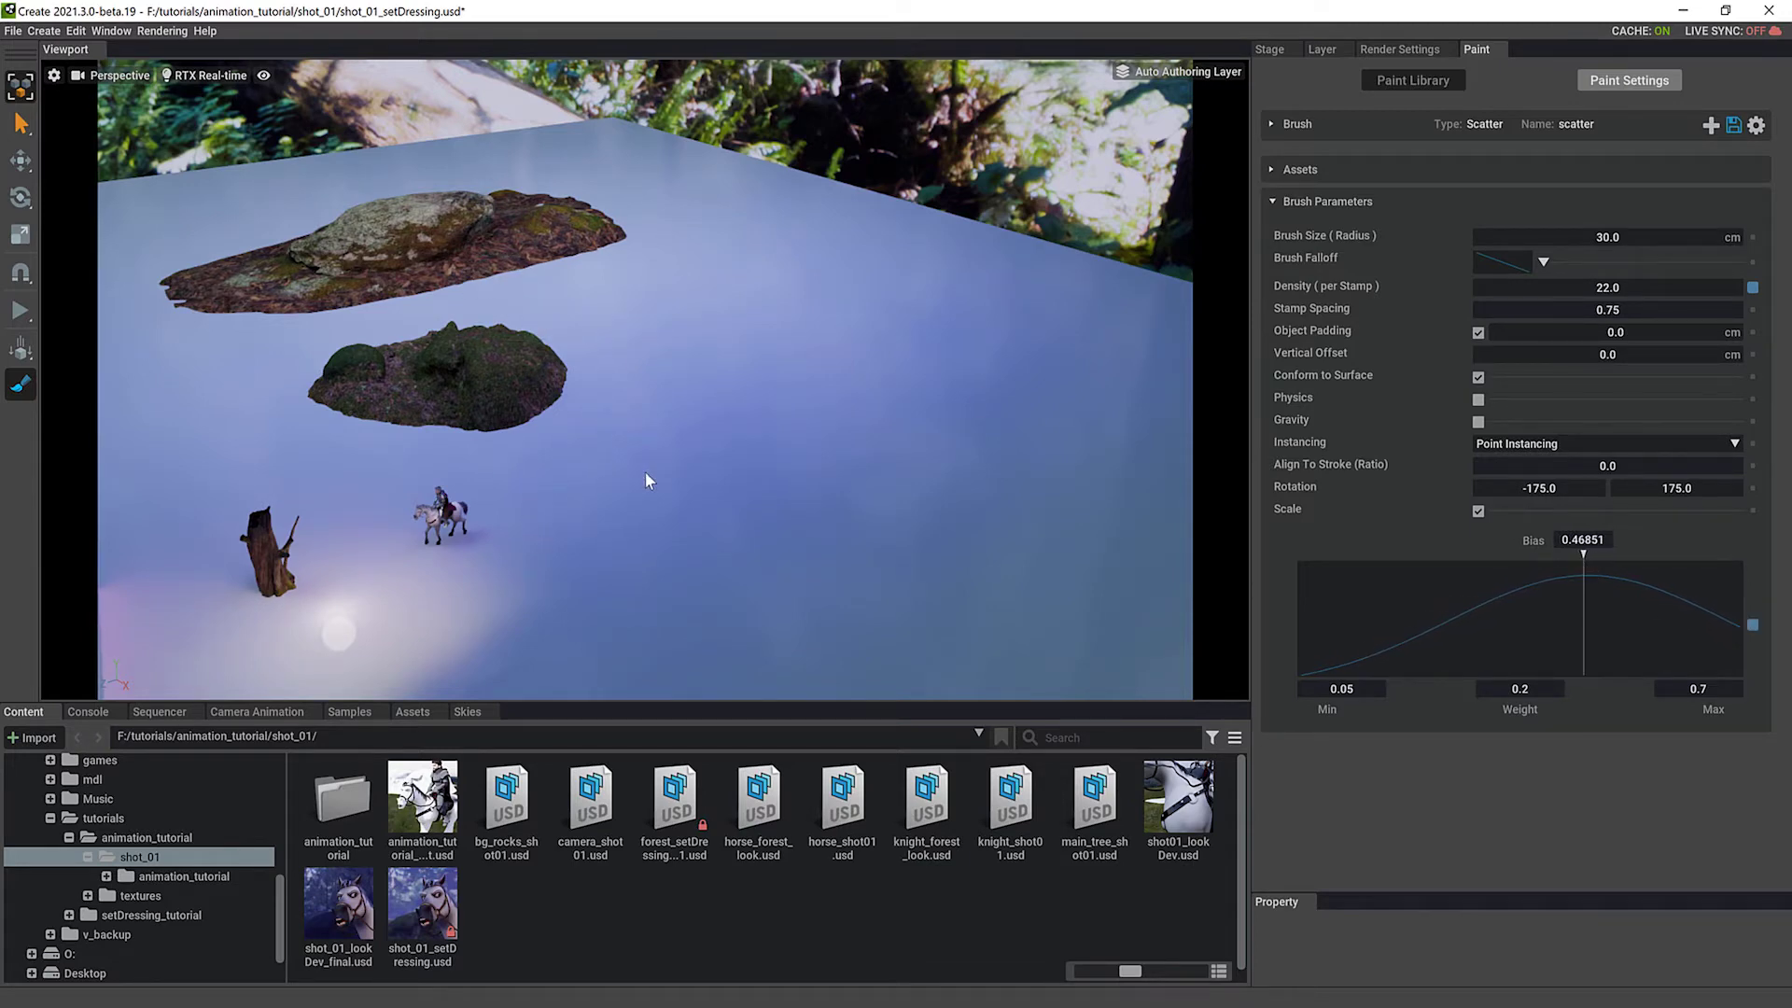
pyautogui.moveTo(586, 477)
pyautogui.mouseDown()
pyautogui.moveTo(548, 442)
pyautogui.moveTo(614, 383)
pyautogui.moveTo(798, 308)
pyautogui.moveTo(803, 400)
pyautogui.moveTo(793, 215)
pyautogui.moveTo(746, 177)
pyautogui.moveTo(759, 140)
pyautogui.mouseUp()
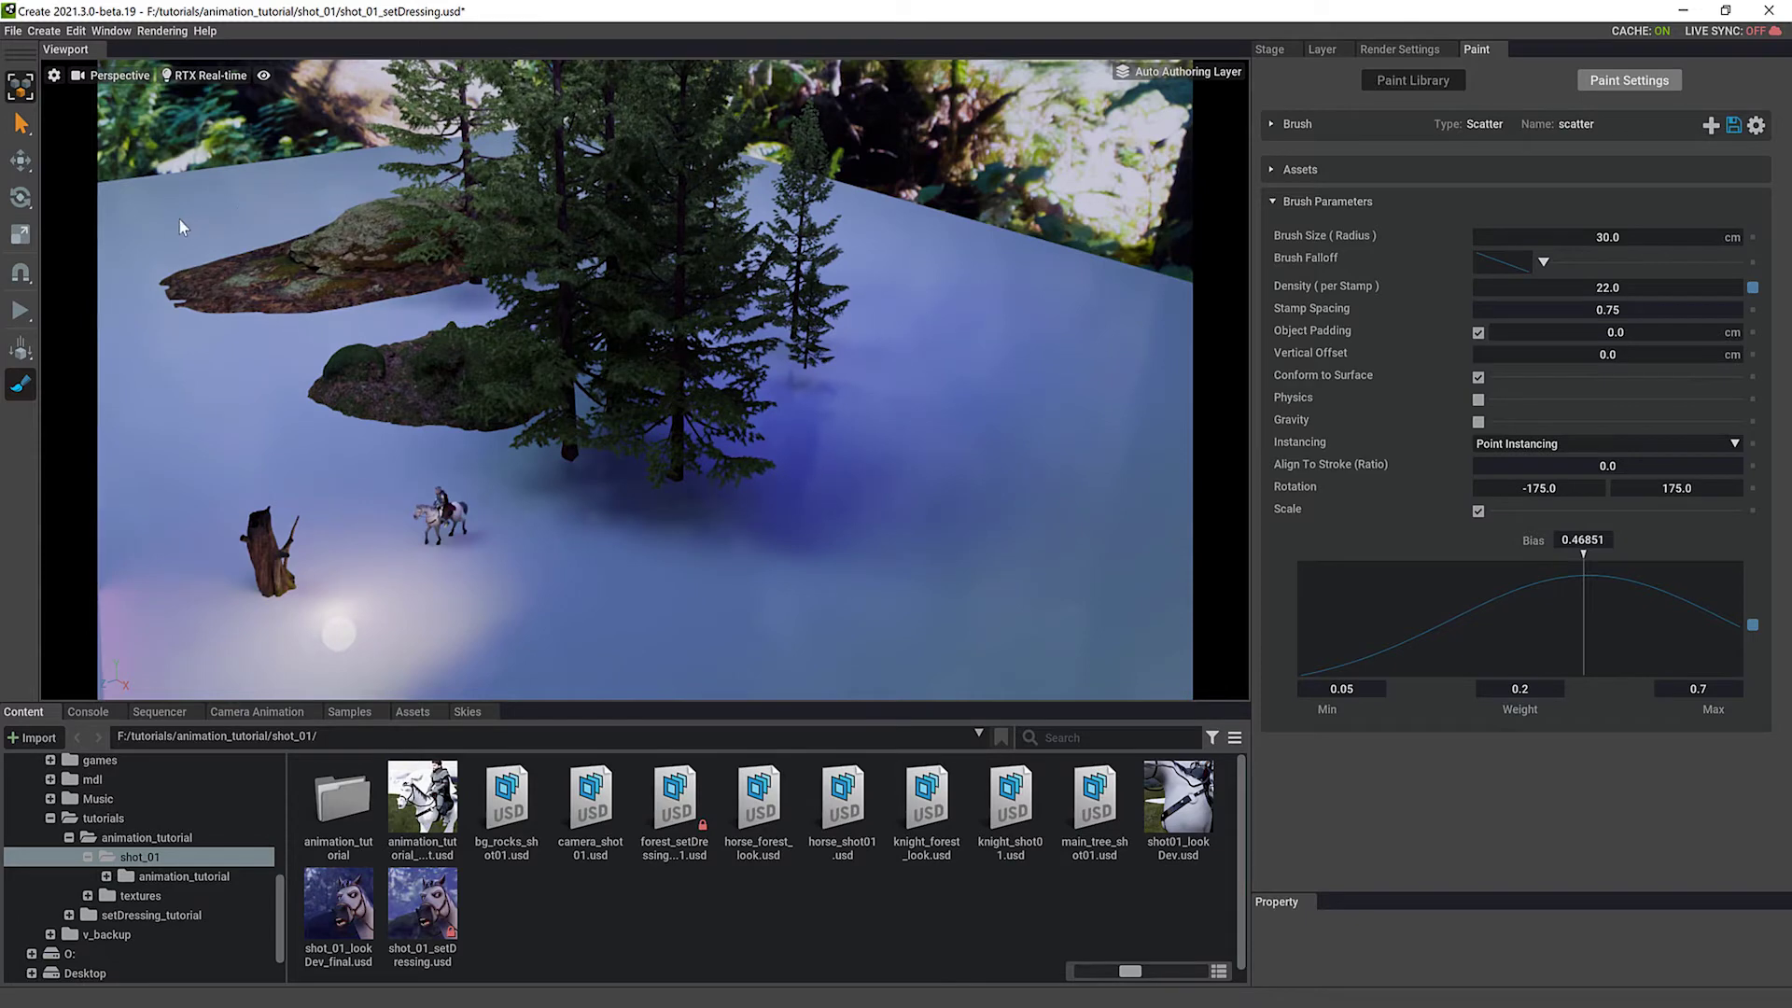
pyautogui.moveTo(240, 207)
pyautogui.mouseDown()
pyautogui.moveTo(417, 156)
pyautogui.moveTo(560, 156)
pyautogui.moveTo(312, 198)
pyautogui.mouseUp()
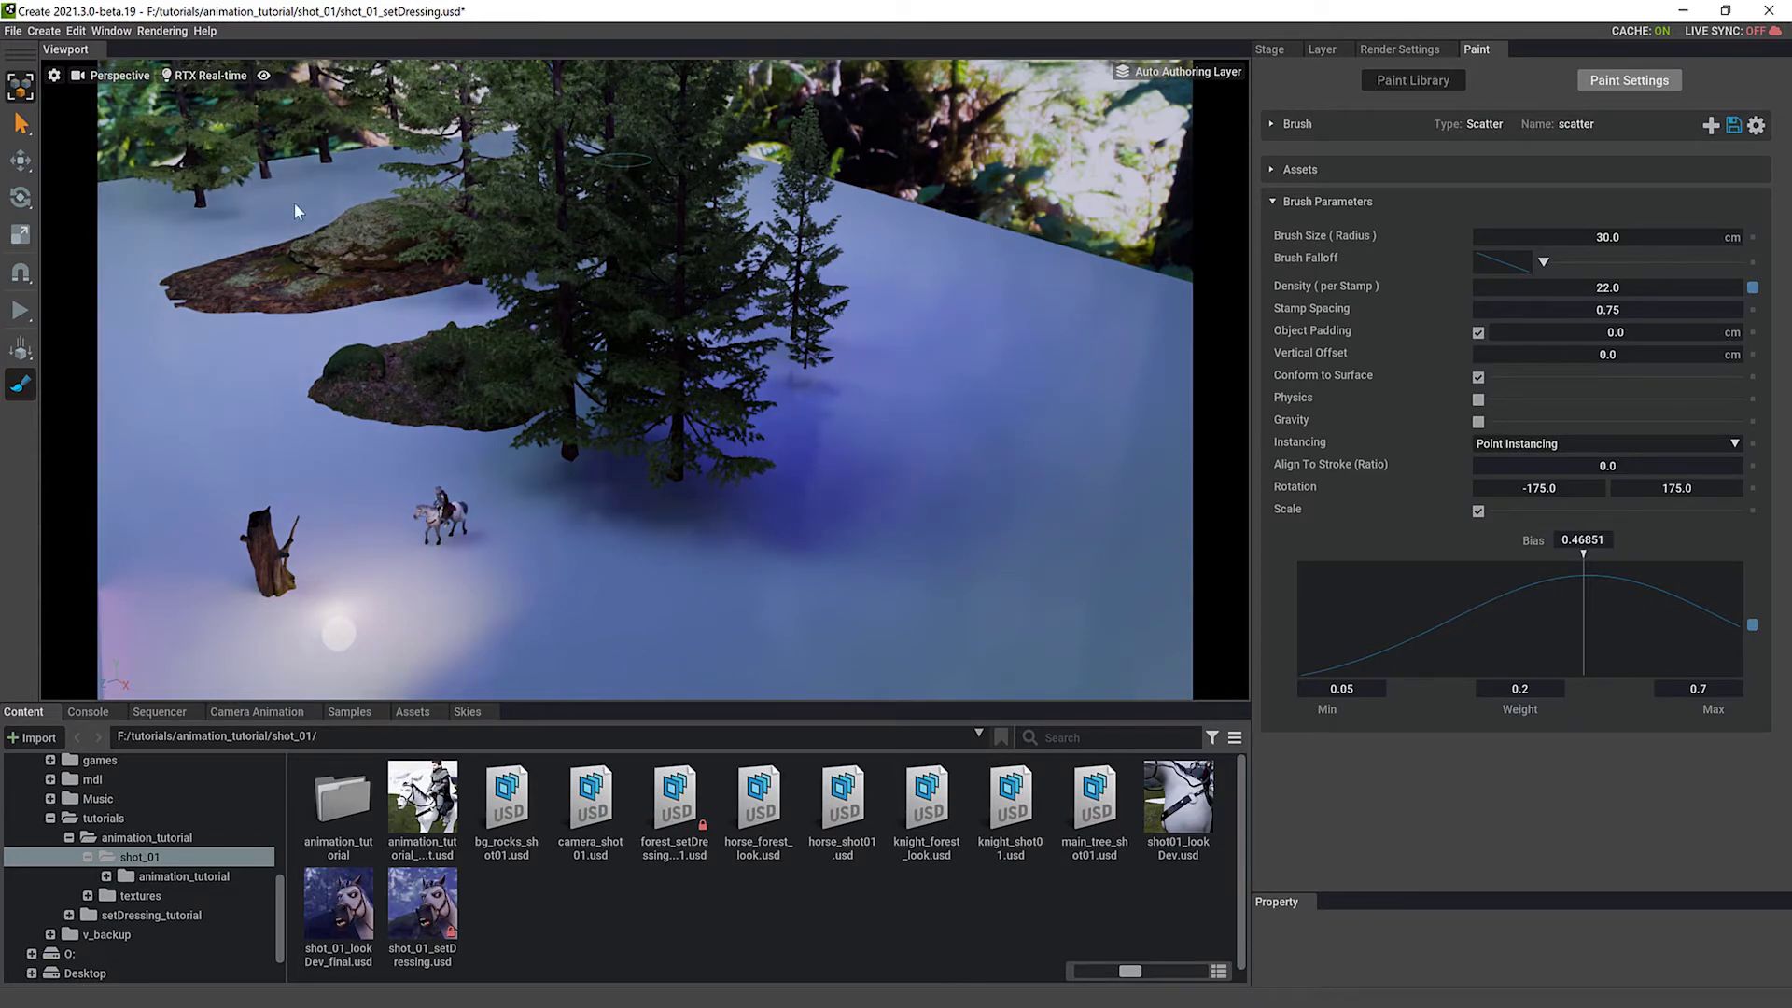
pyautogui.moveTo(195, 241)
pyautogui.mouseDown()
pyautogui.moveTo(299, 195)
pyautogui.moveTo(429, 176)
pyautogui.moveTo(668, 208)
pyautogui.mouseUp()
# Orbit to inspect the painted trees, then look through camera1 at the horse
pyautogui.moveTo(965, 400)
pyautogui.keyDown('alt'); pyautogui.mouseDown()
pyautogui.moveTo(766, 446)
pyautogui.moveTo(753, 501)
pyautogui.moveTo(786, 501)
pyautogui.moveTo(912, 424)
pyautogui.moveTo(609, 536)
pyautogui.mouseUp(); pyautogui.keyUp('alt')
pyautogui.moveTo(960, 574)
pyautogui.keyDown('alt'); pyautogui.mouseDown()
pyautogui.moveTo(853, 478)
pyautogui.moveTo(877, 476)
pyautogui.moveTo(592, 488)
pyautogui.moveTo(660, 523)
pyautogui.moveTo(803, 455)
pyautogui.mouseUp(); pyautogui.keyUp('alt')
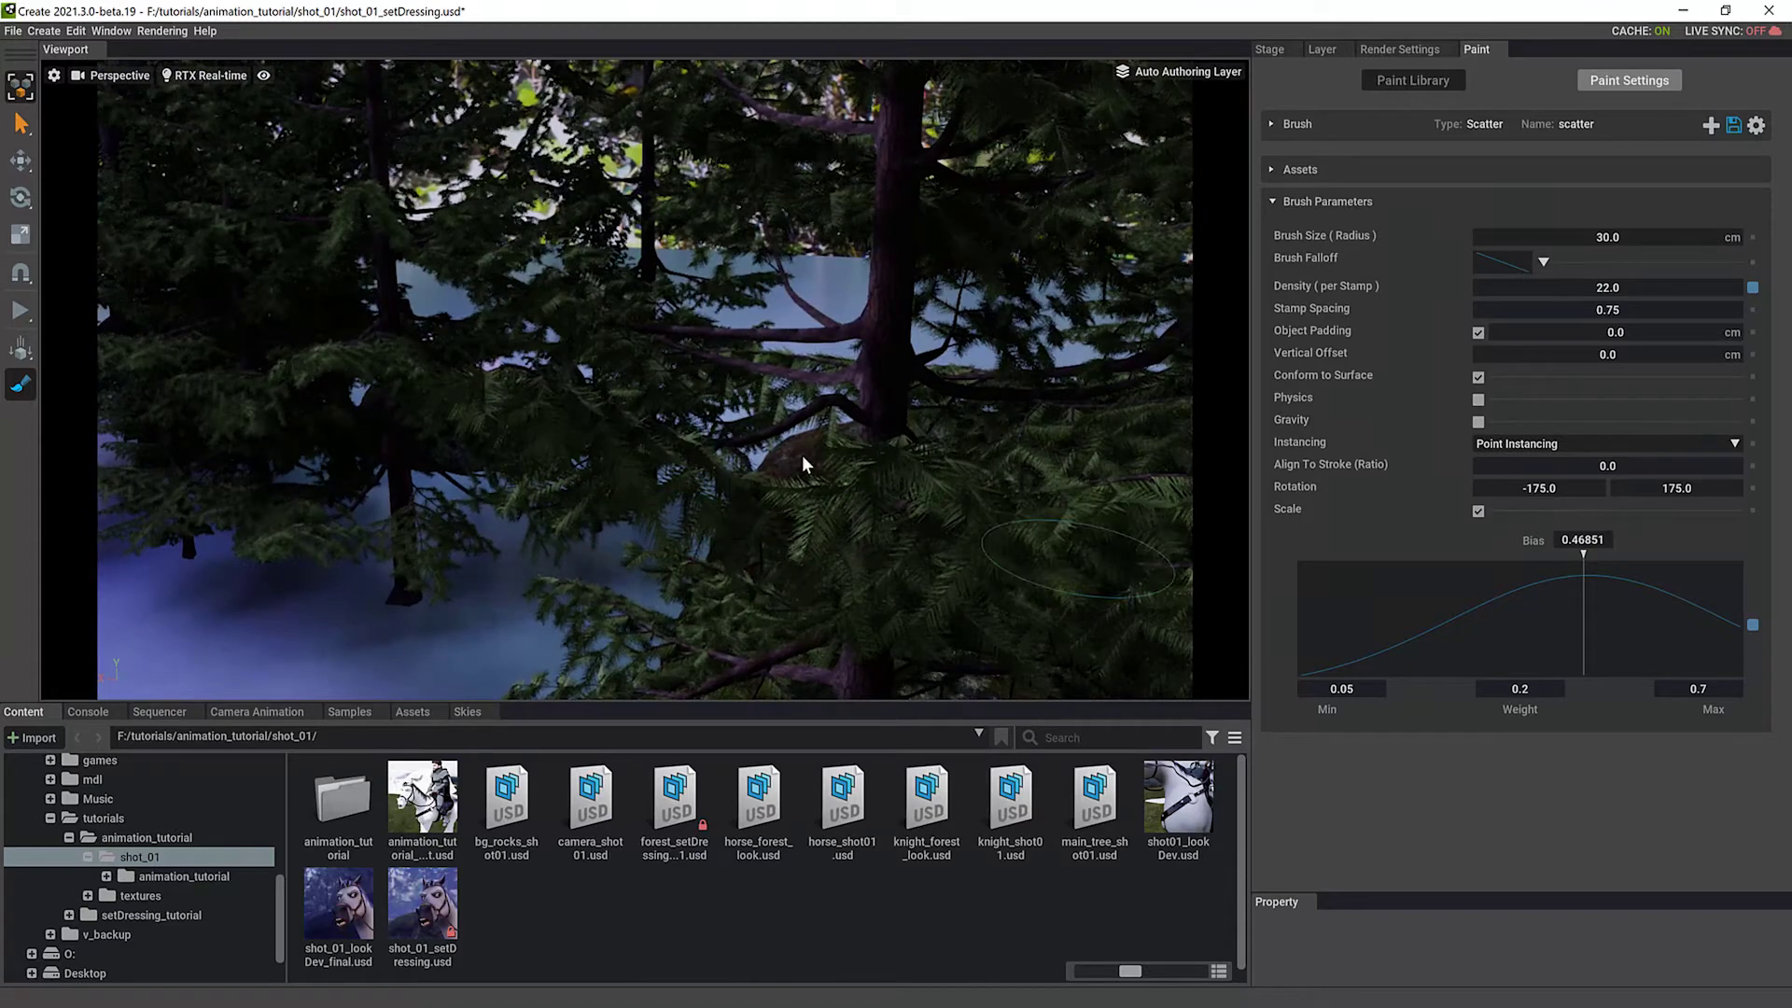
pyautogui.click(116, 76)
pyautogui.moveTo(187, 79)
pyautogui.click(275, 95)
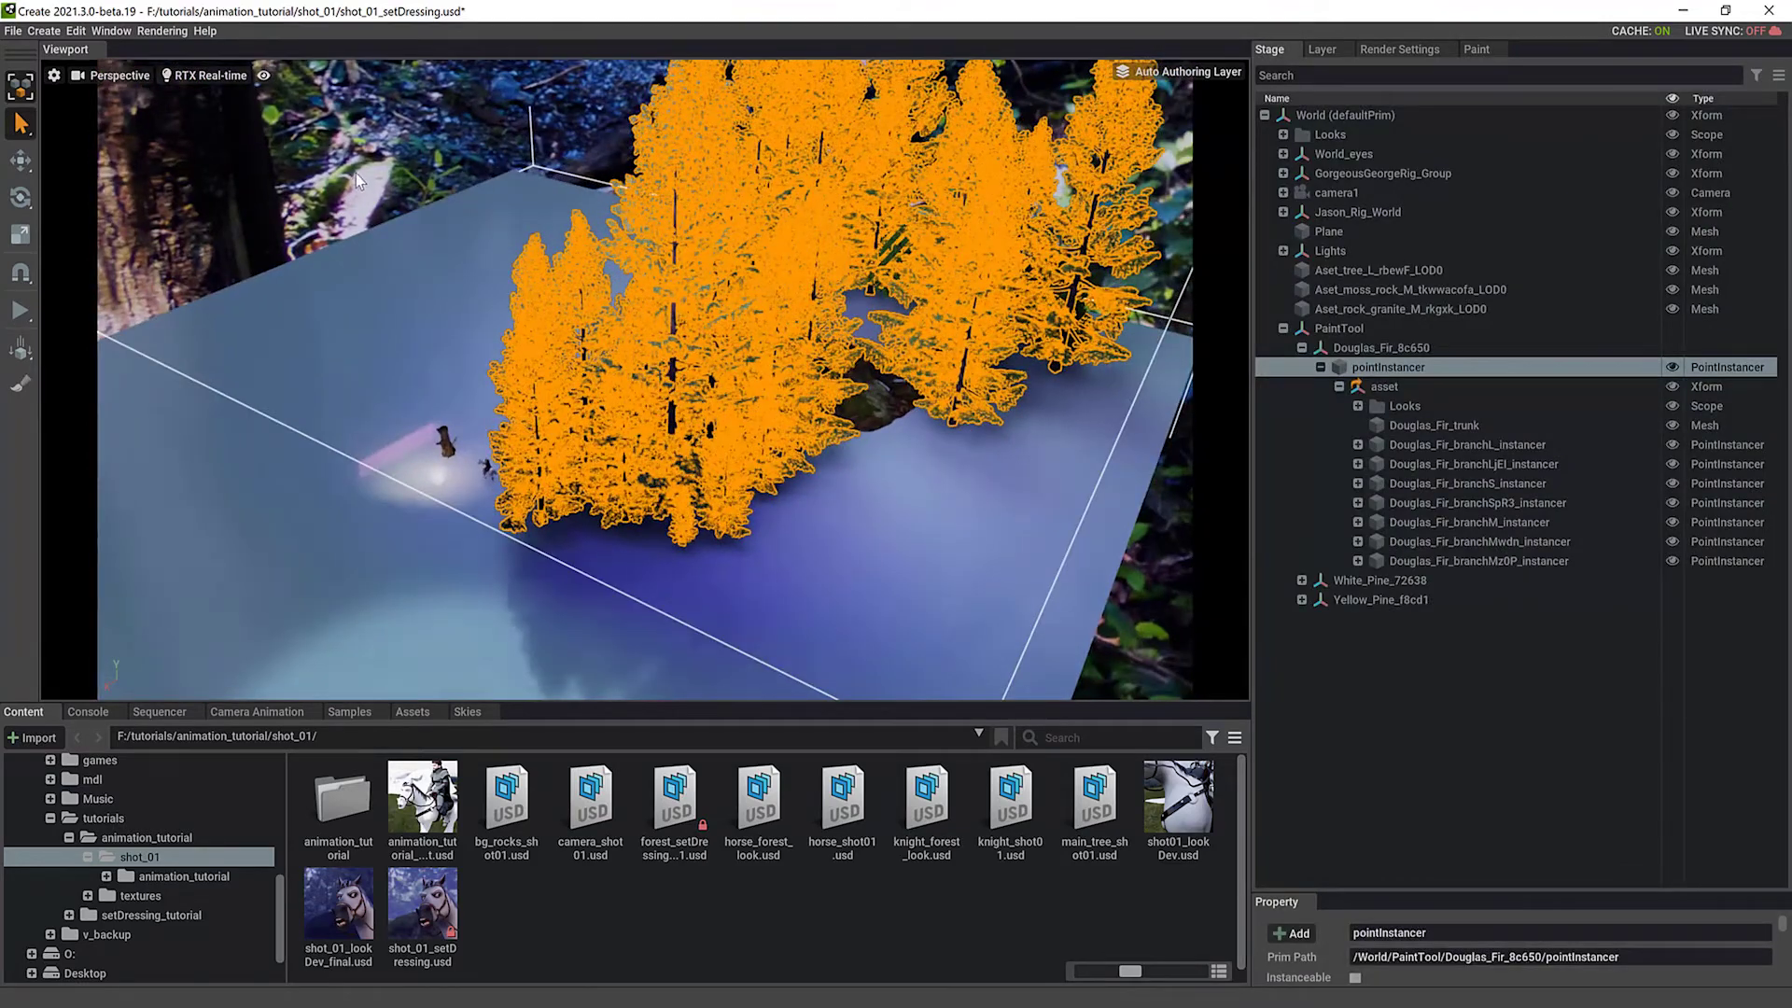
# Switch the scatter brush to Erase and remove the large fir beside the smaller rock
pyautogui.click(364, 188)
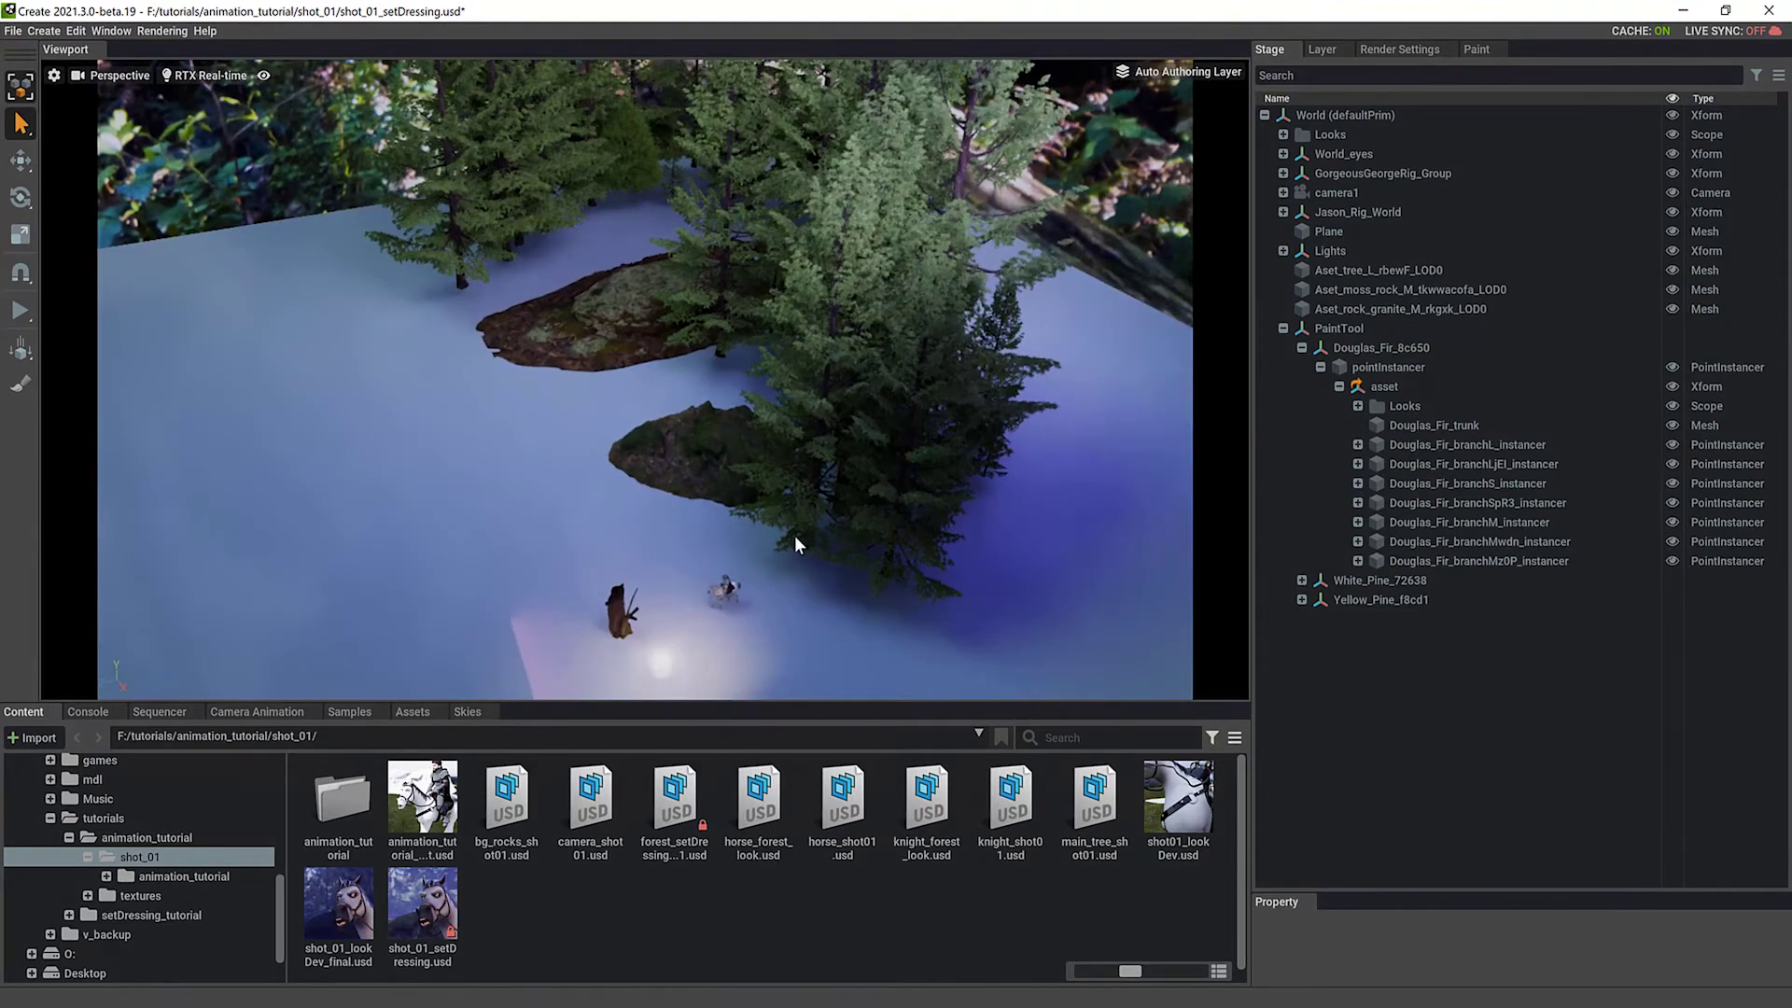
pyautogui.click(1477, 49)
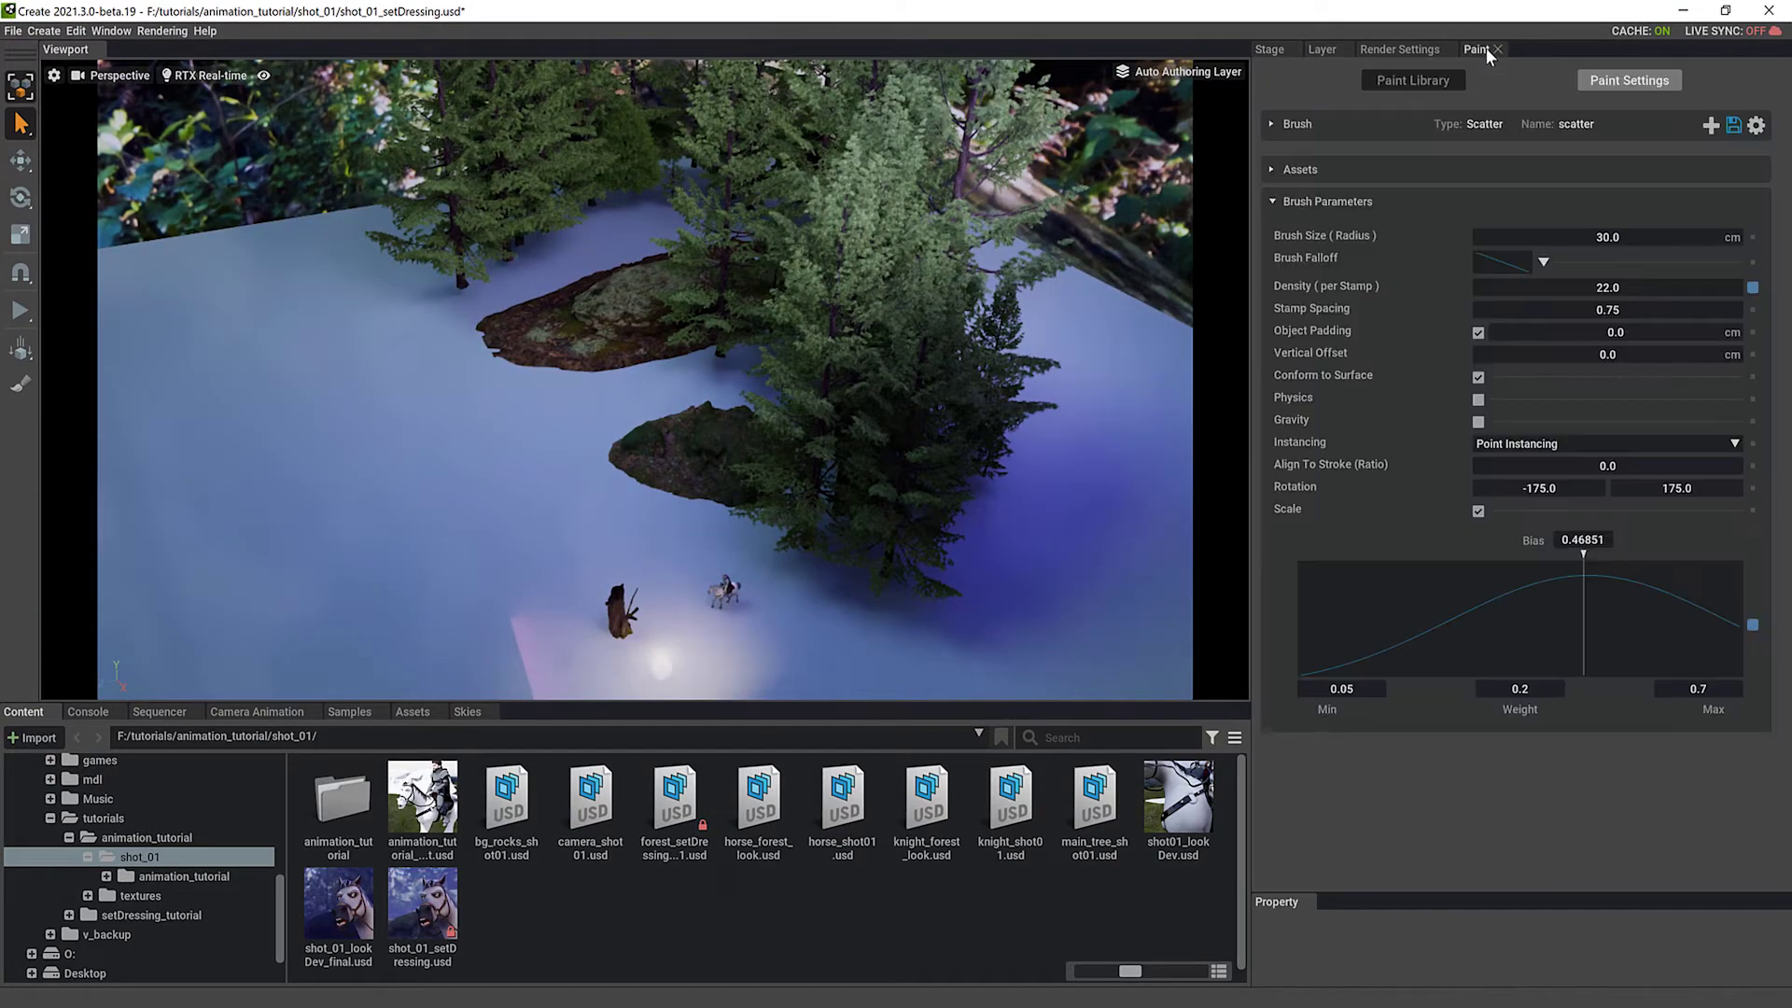
pyautogui.click(1269, 124)
pyautogui.click(1428, 172)
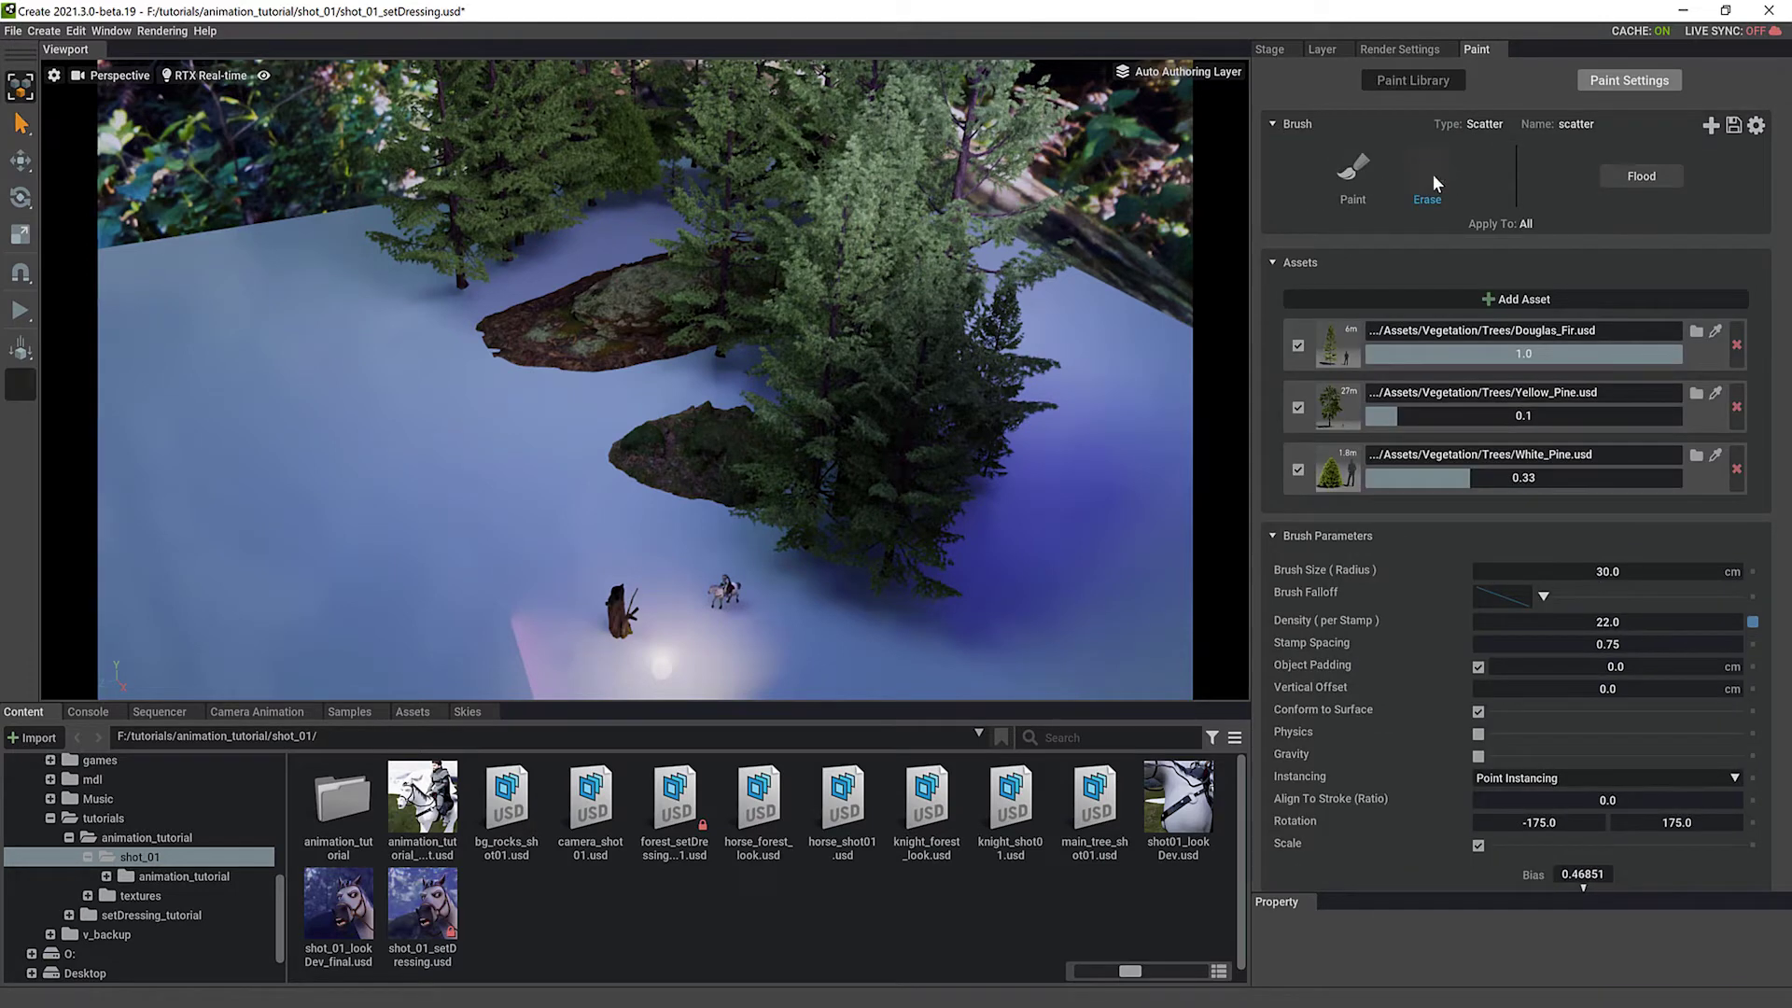
pyautogui.moveTo(888, 567); pyautogui.dragTo(831, 547)
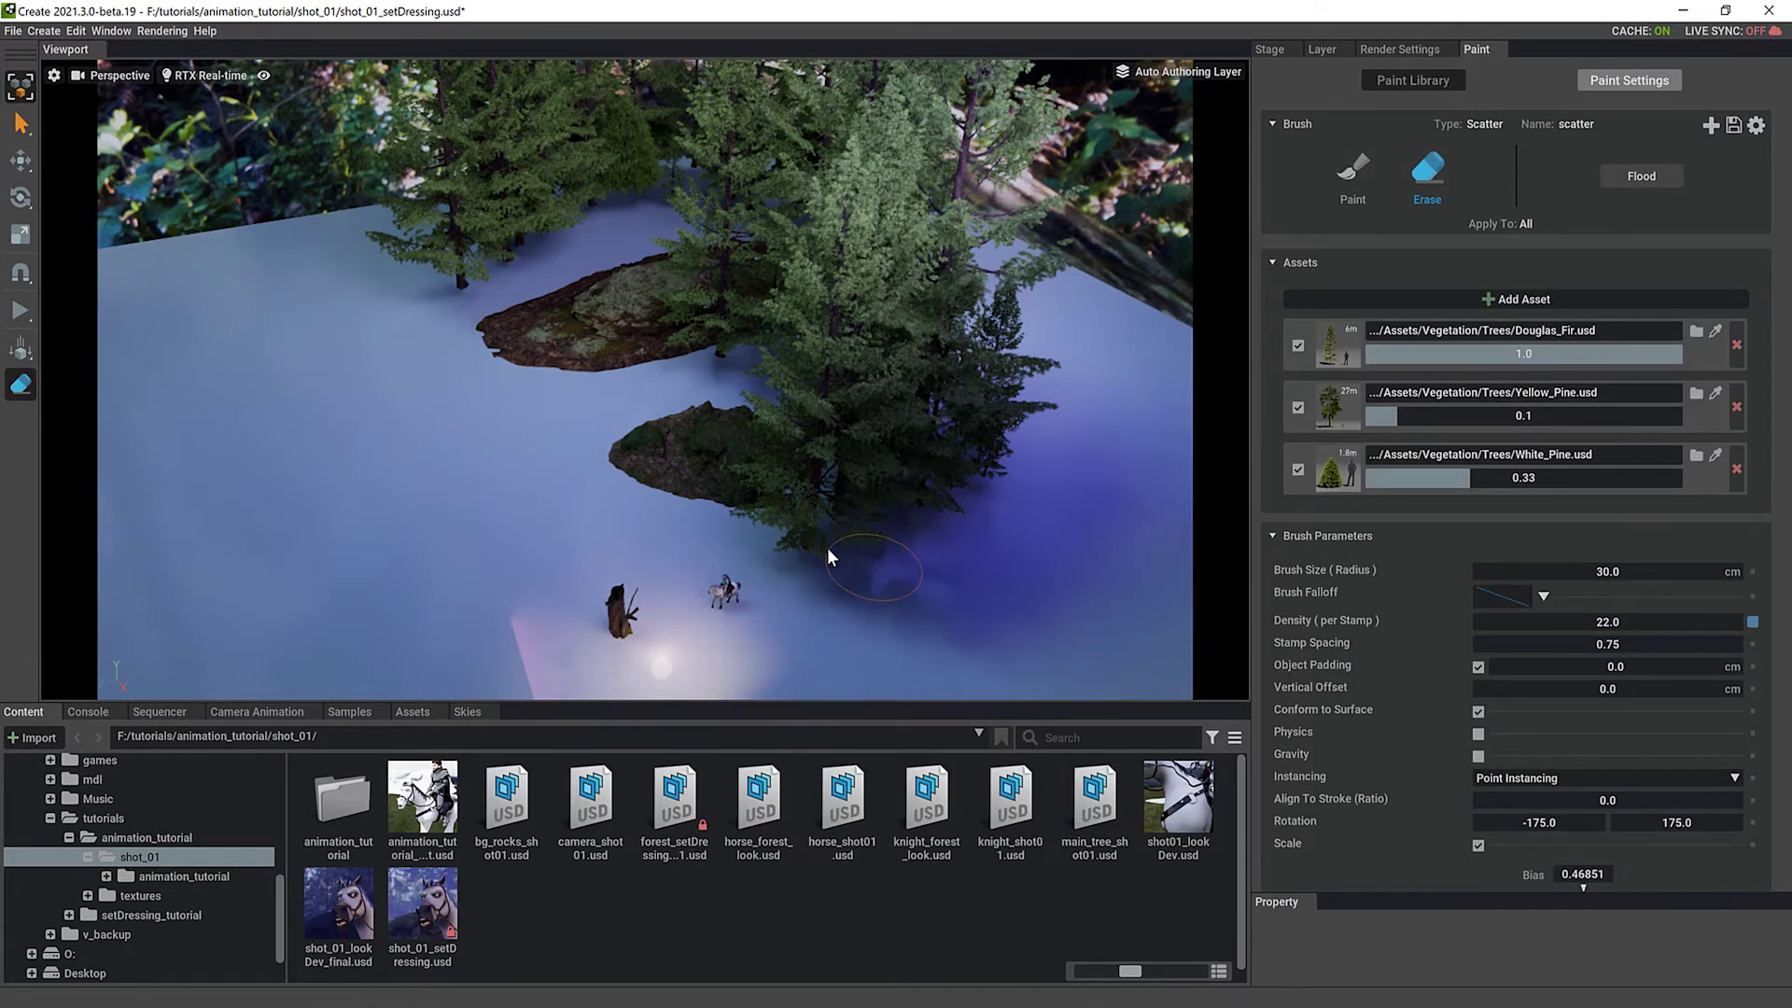
pyautogui.click(845, 518)
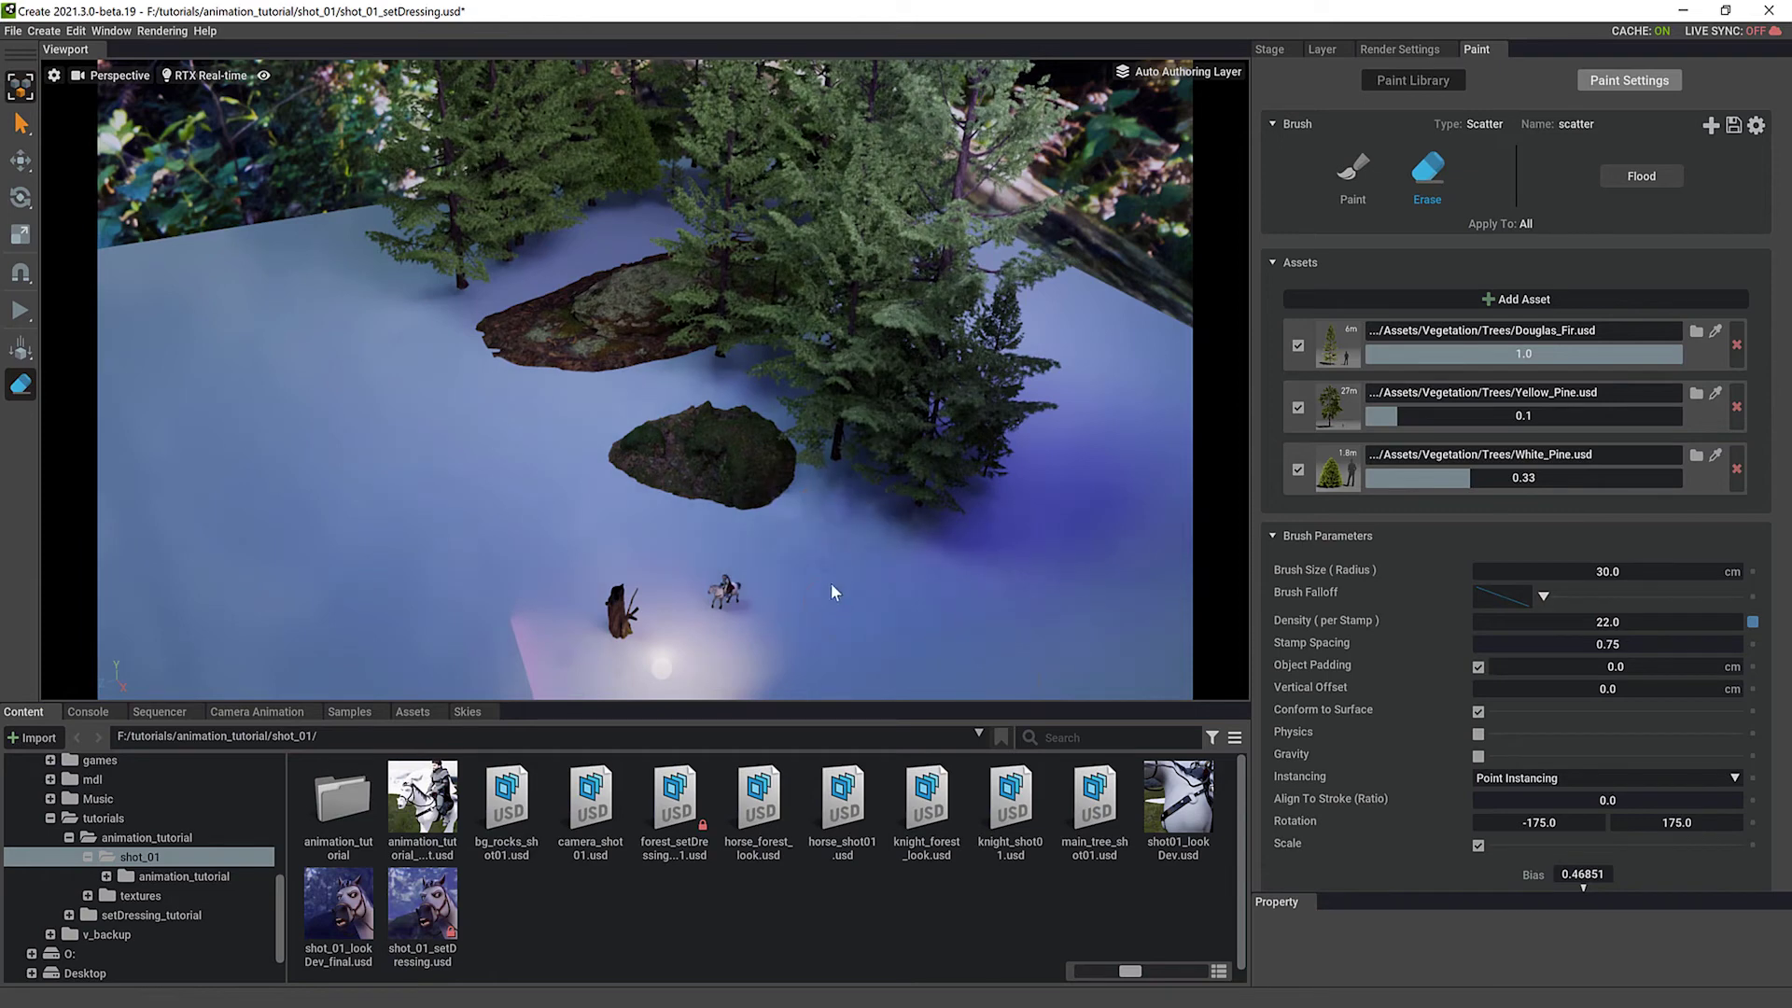
pyautogui.click(114, 75)
# Look through camera1 at the horse, then return to the free Perspective view
pyautogui.moveTo(164, 87)
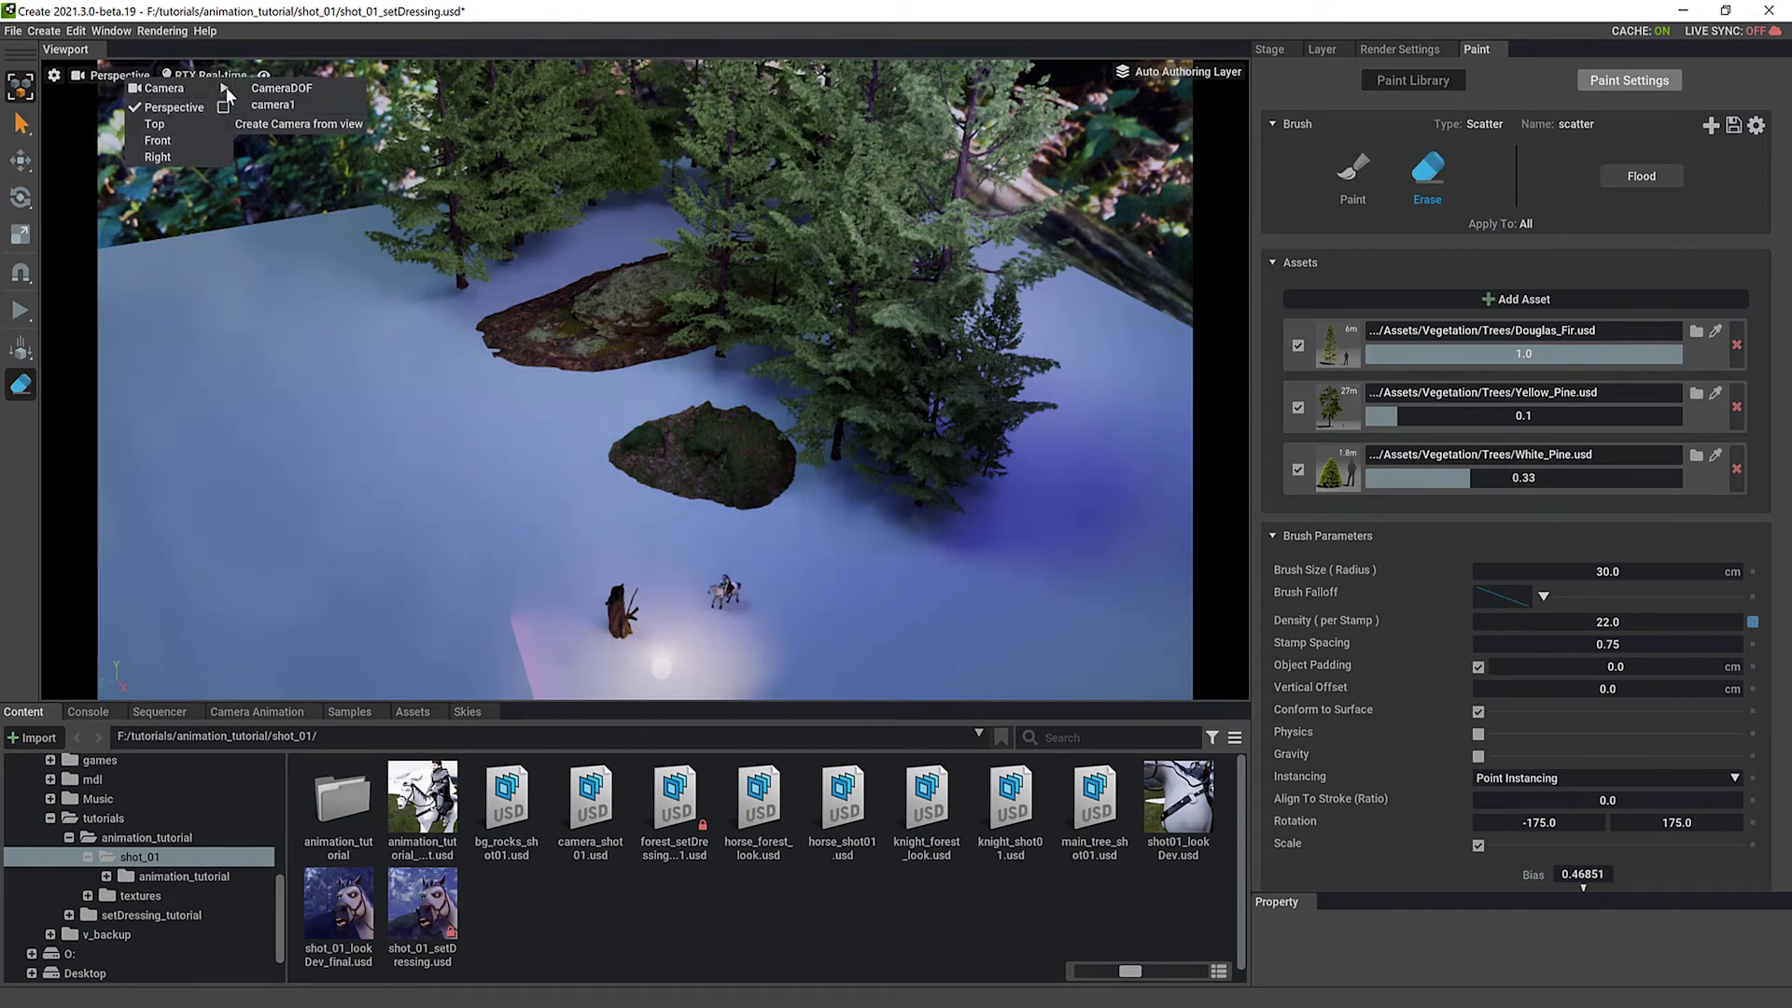
pyautogui.click(284, 105)
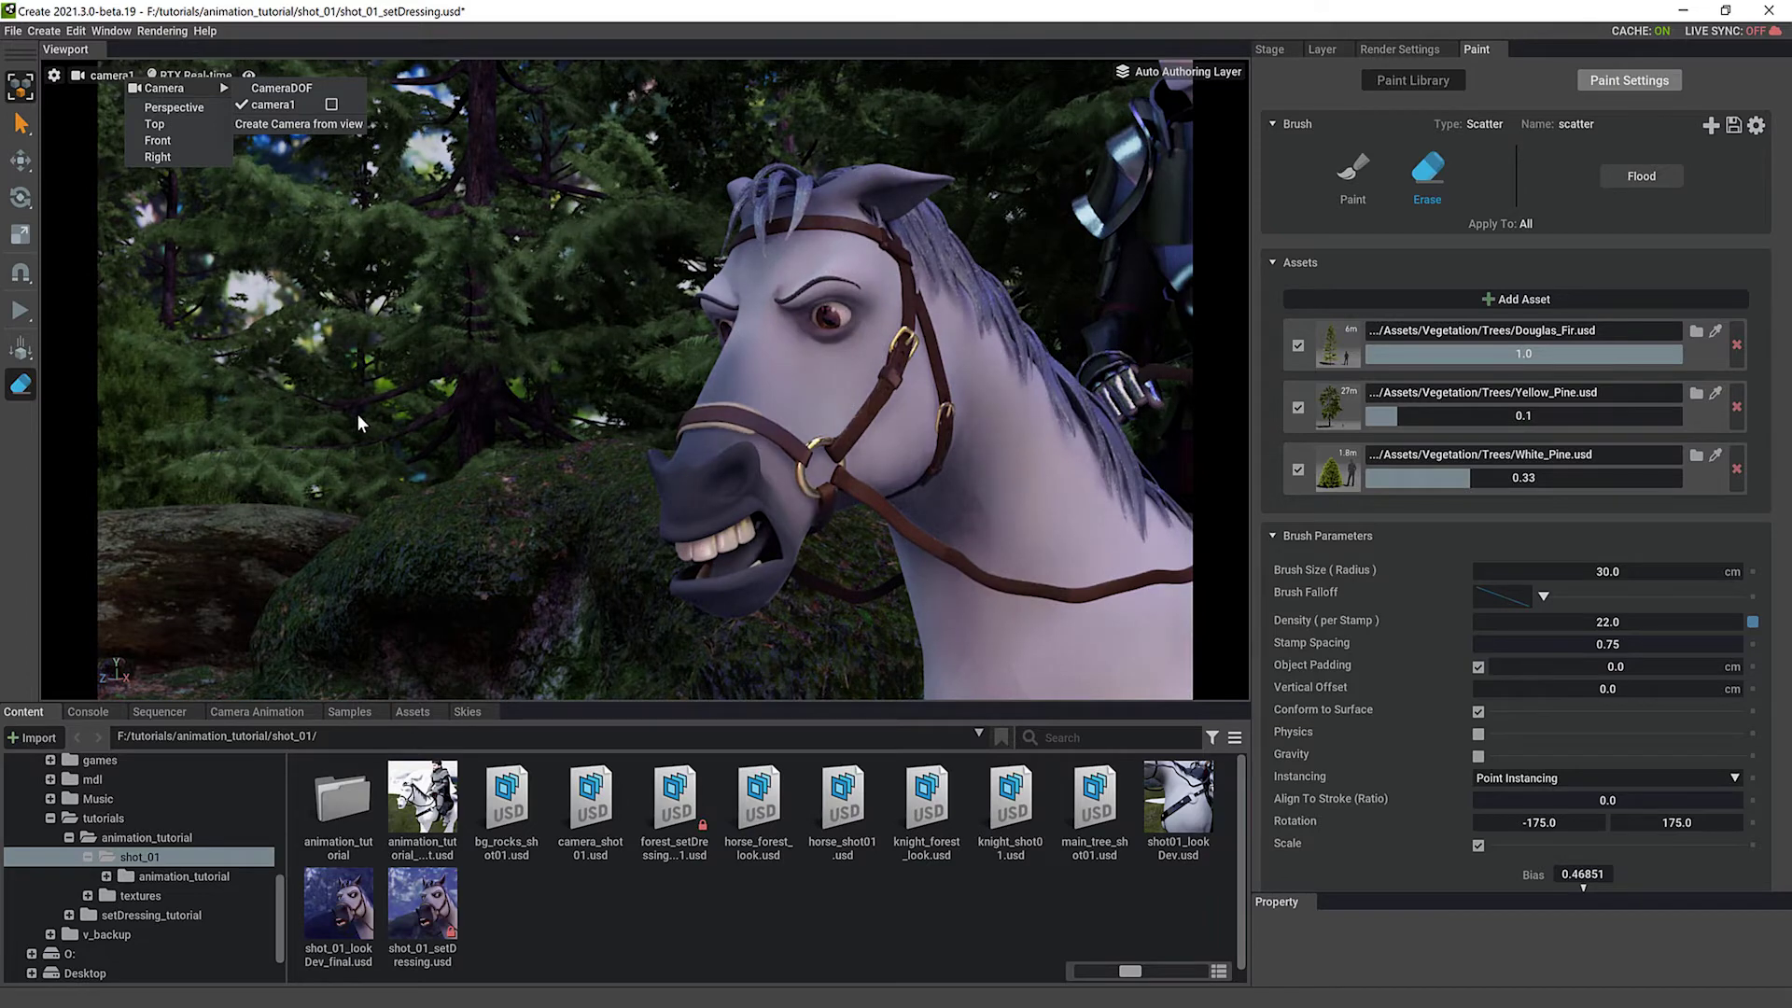
pyautogui.click(474, 426)
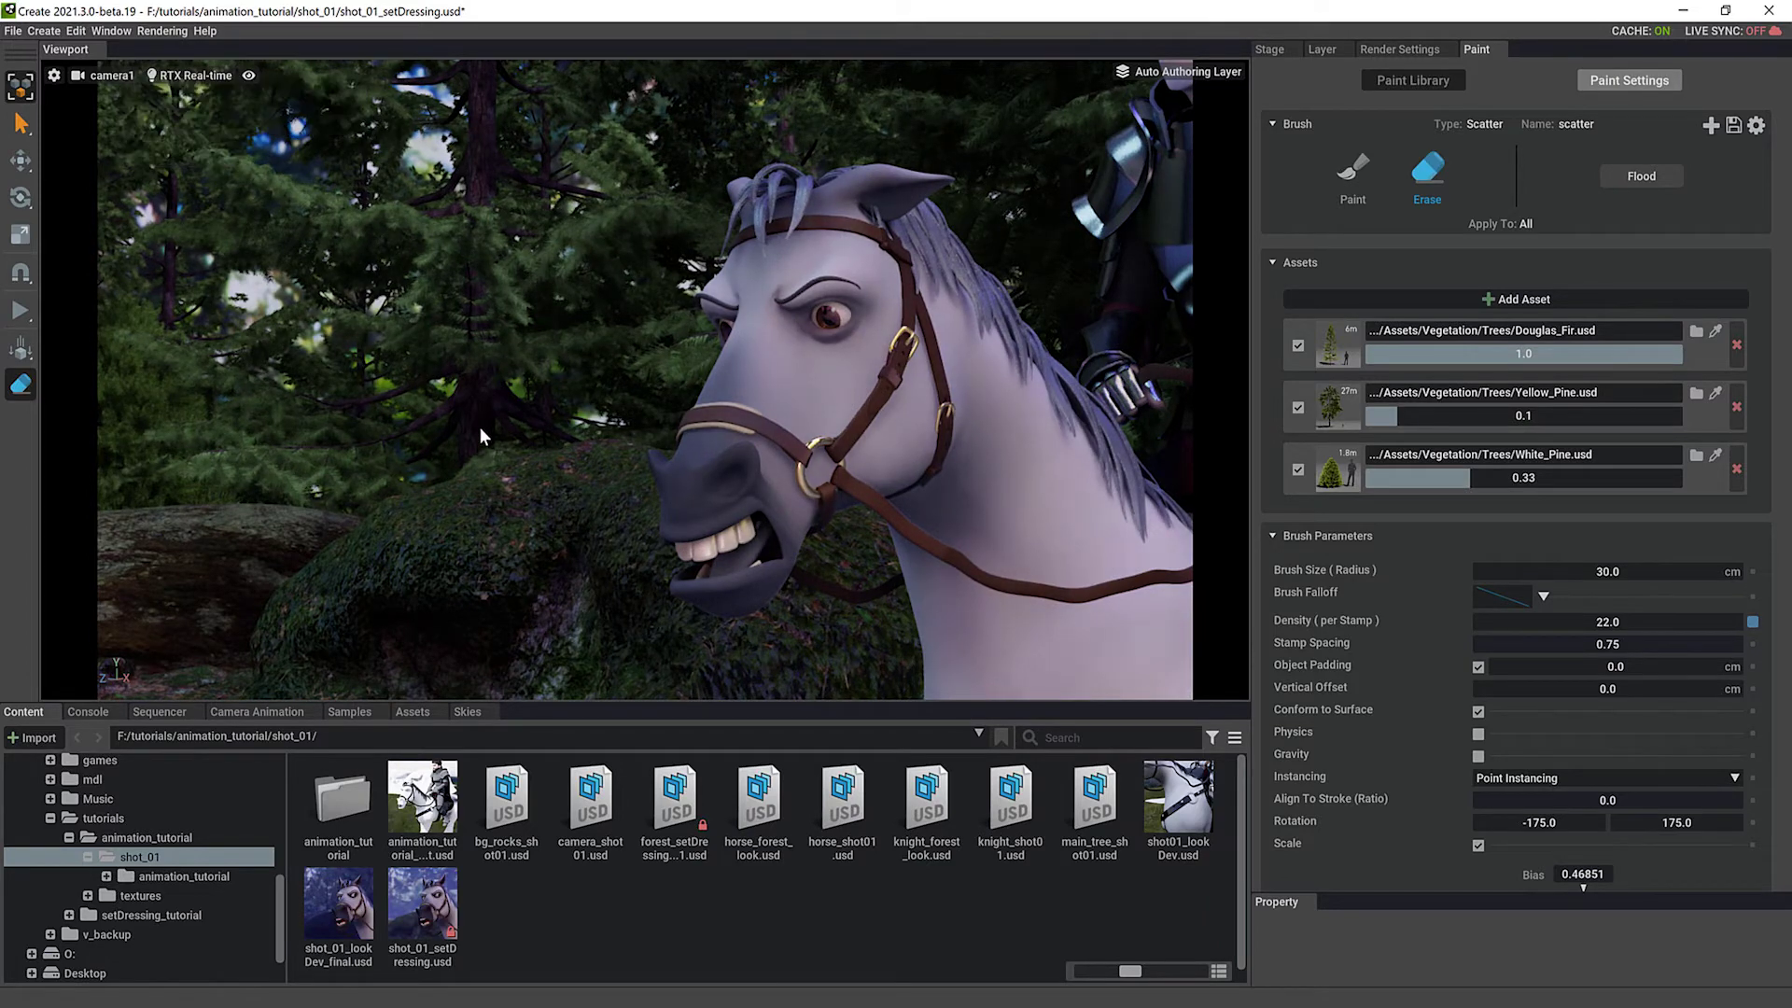
pyautogui.click(112, 74)
pyautogui.click(161, 100)
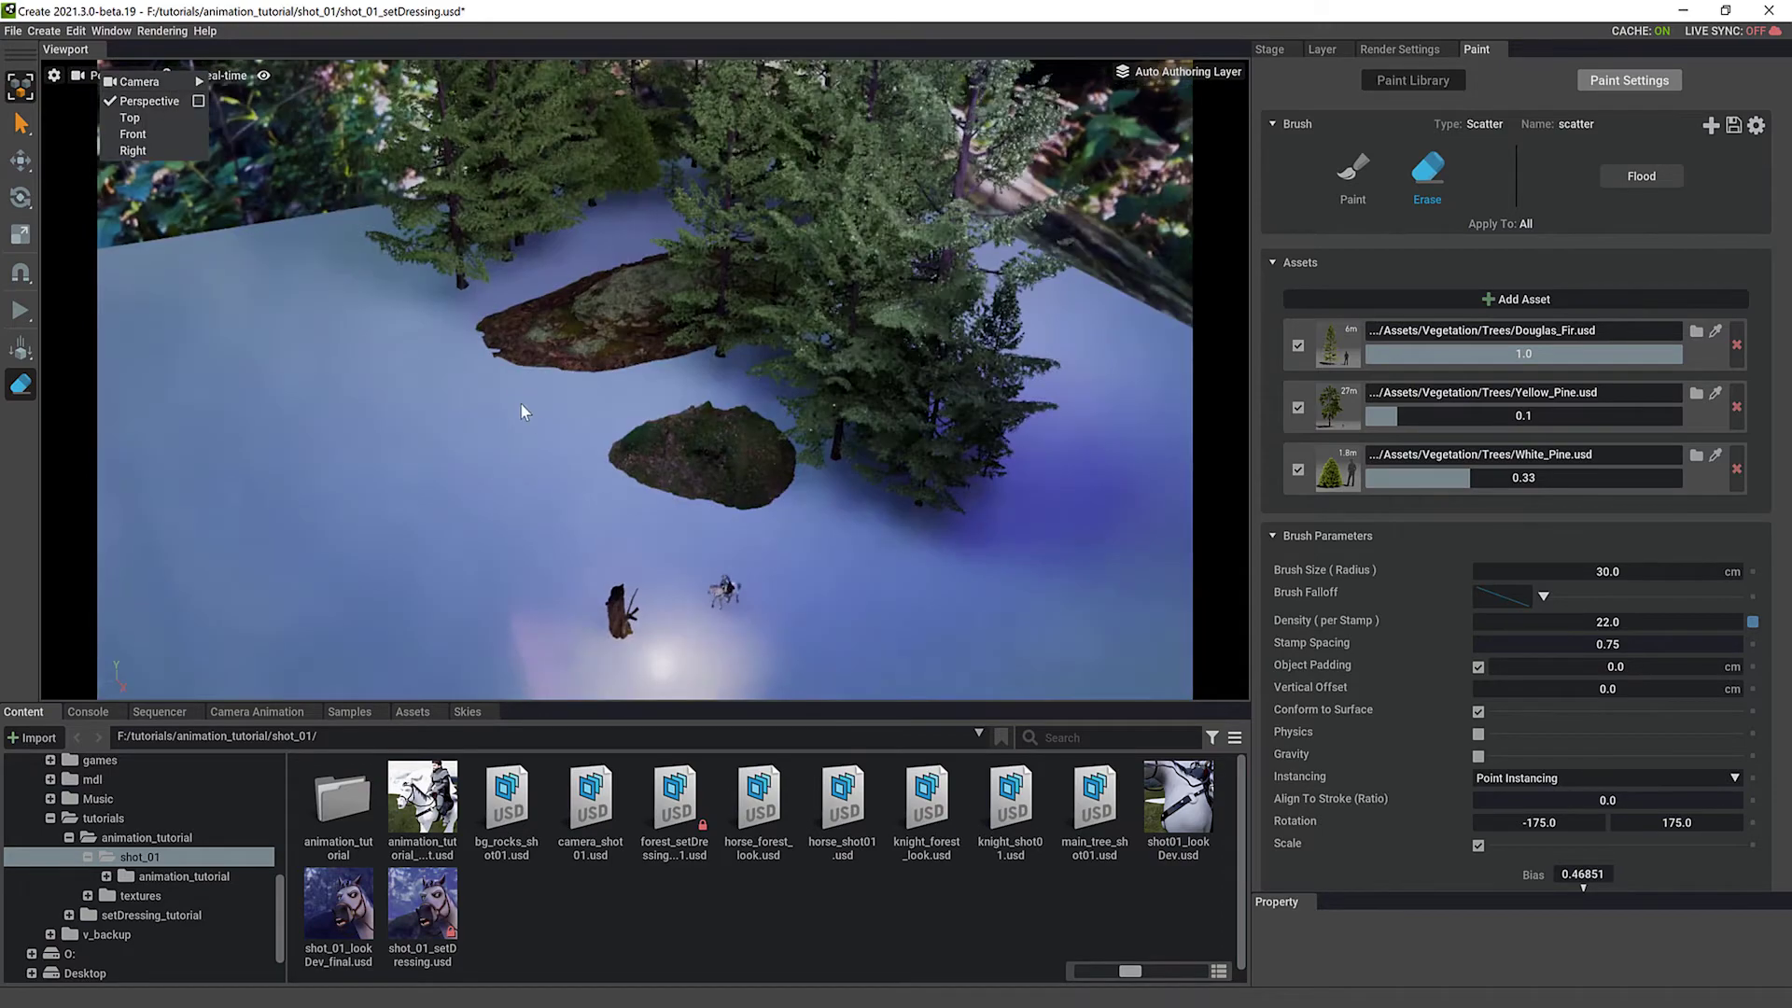
# Erase more trees on the right side of the ground and view through camera1 again
pyautogui.click(719, 362)
pyautogui.click(723, 357)
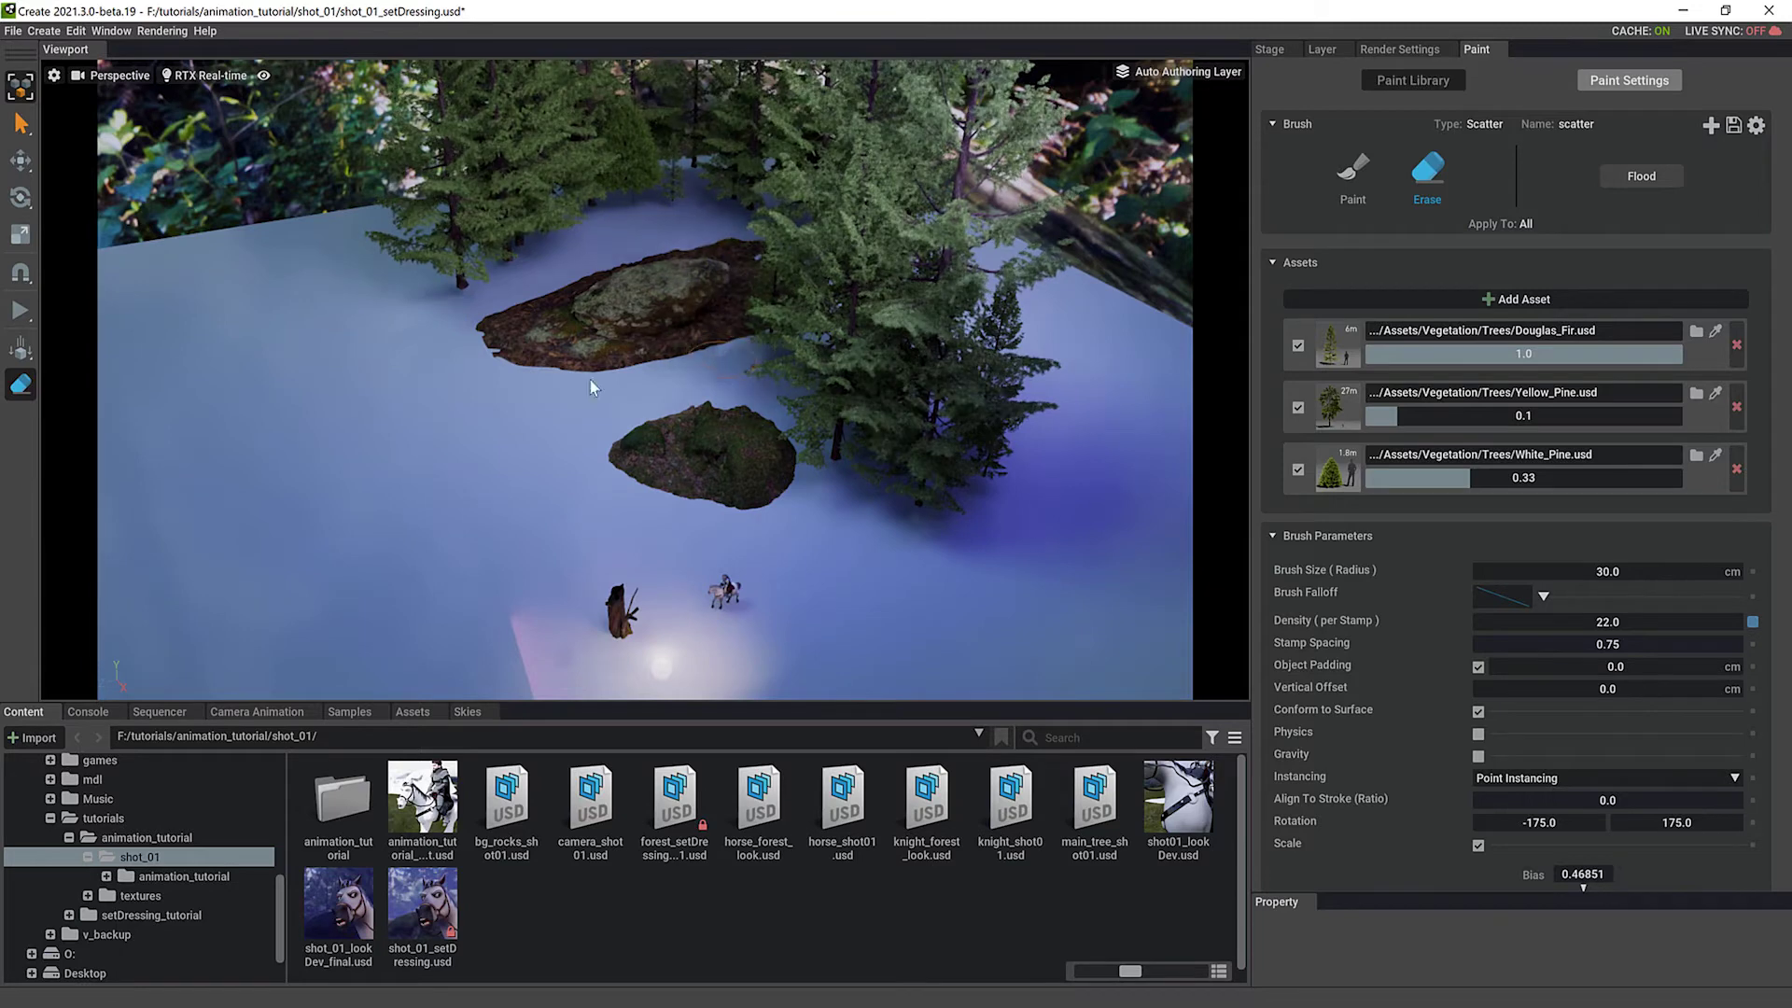
pyautogui.click(119, 74)
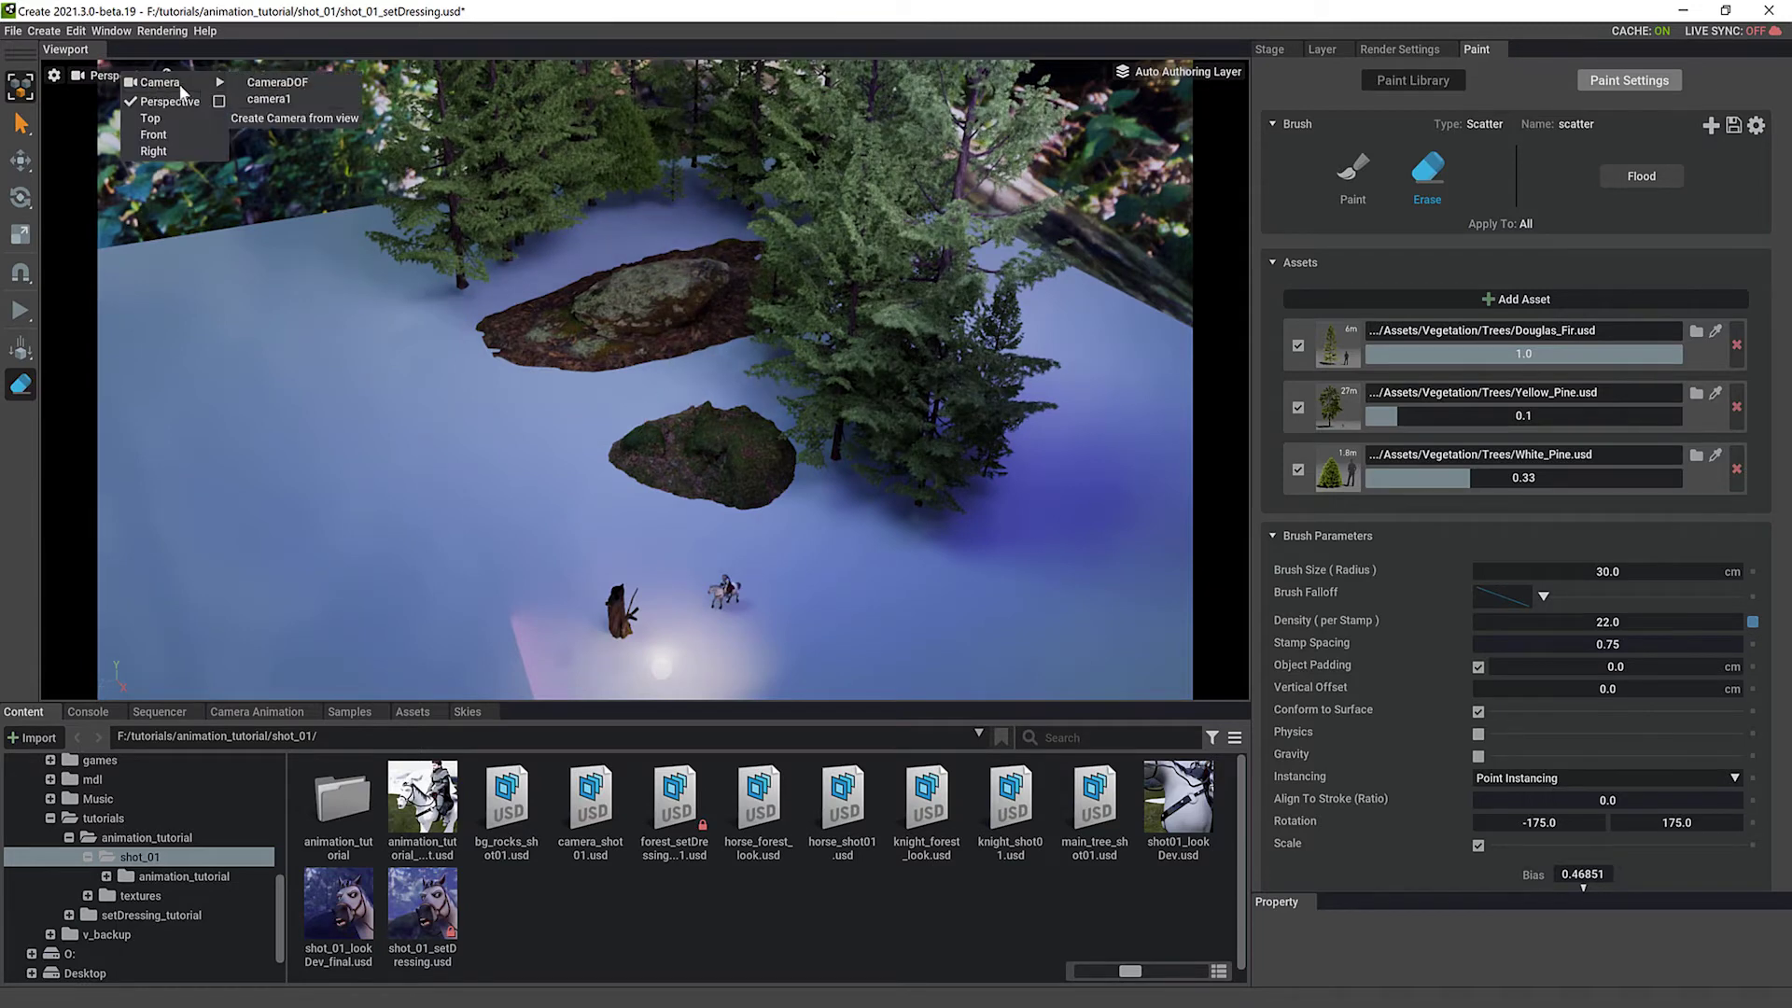
pyautogui.click(276, 98)
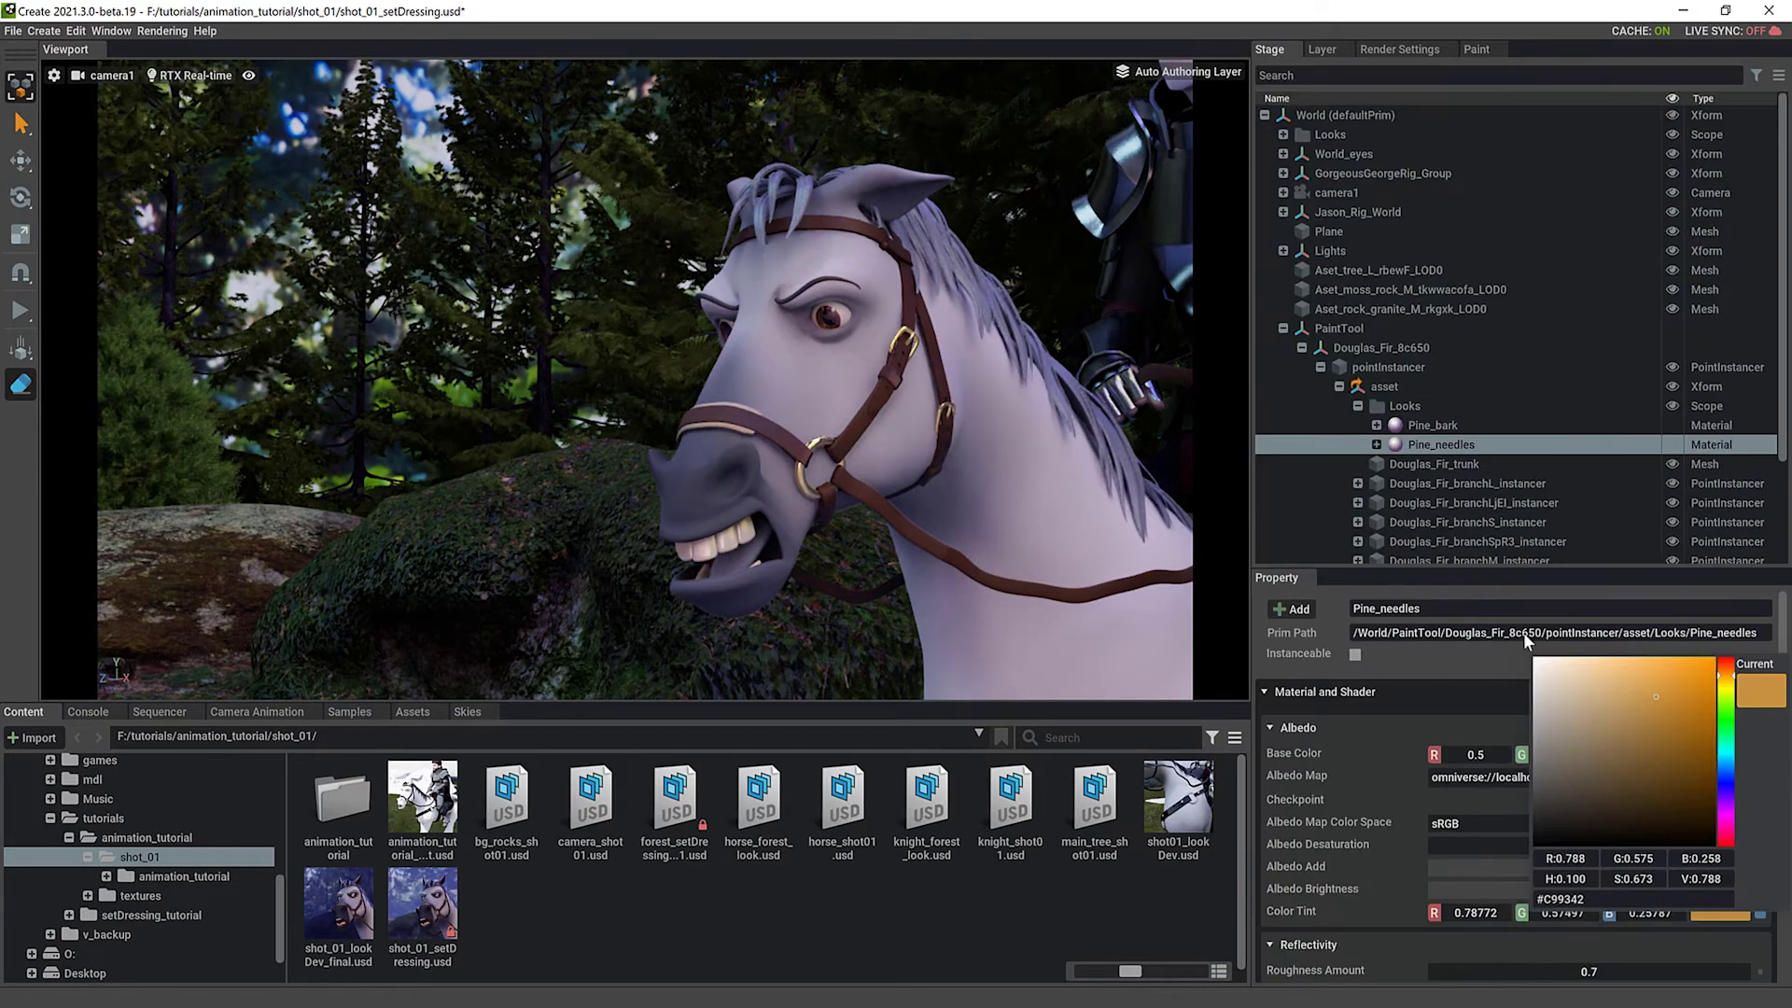
# Close the colour picker, collapse the Douglas fir instancer, and set render mode to RTX Path-Traced
pyautogui.press('Escape')
pyautogui.click(1318, 369)
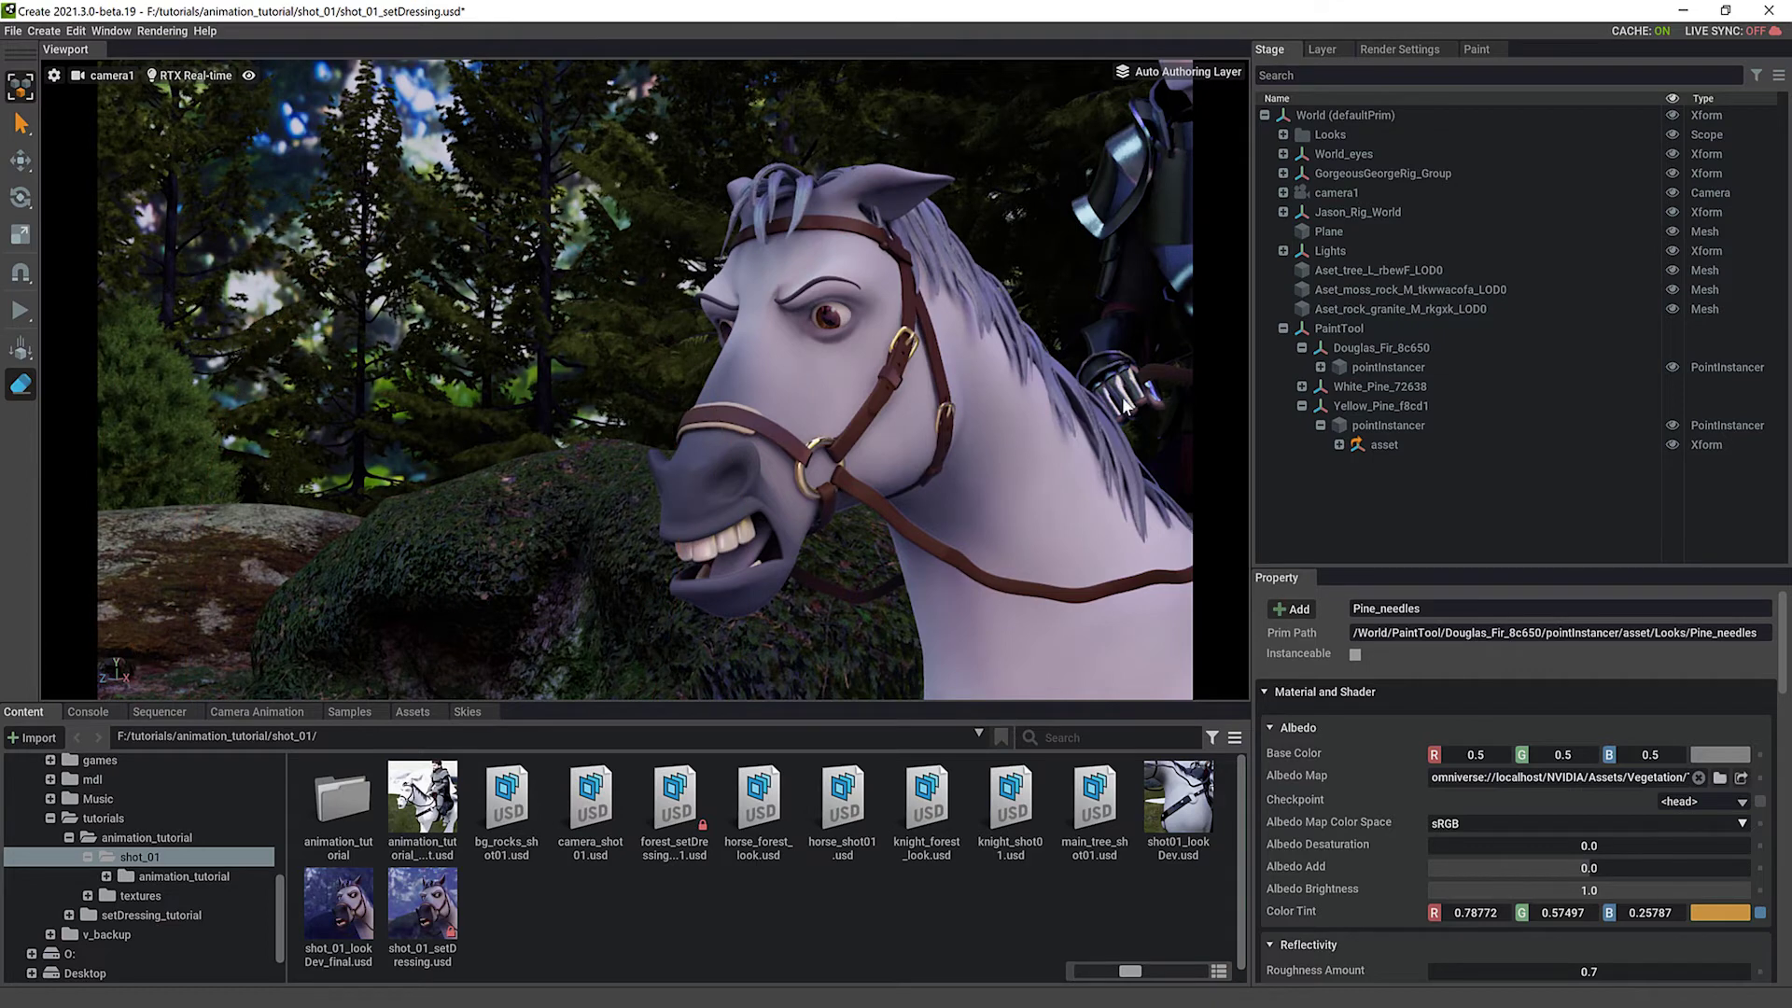
pyautogui.click(207, 76)
pyautogui.click(262, 101)
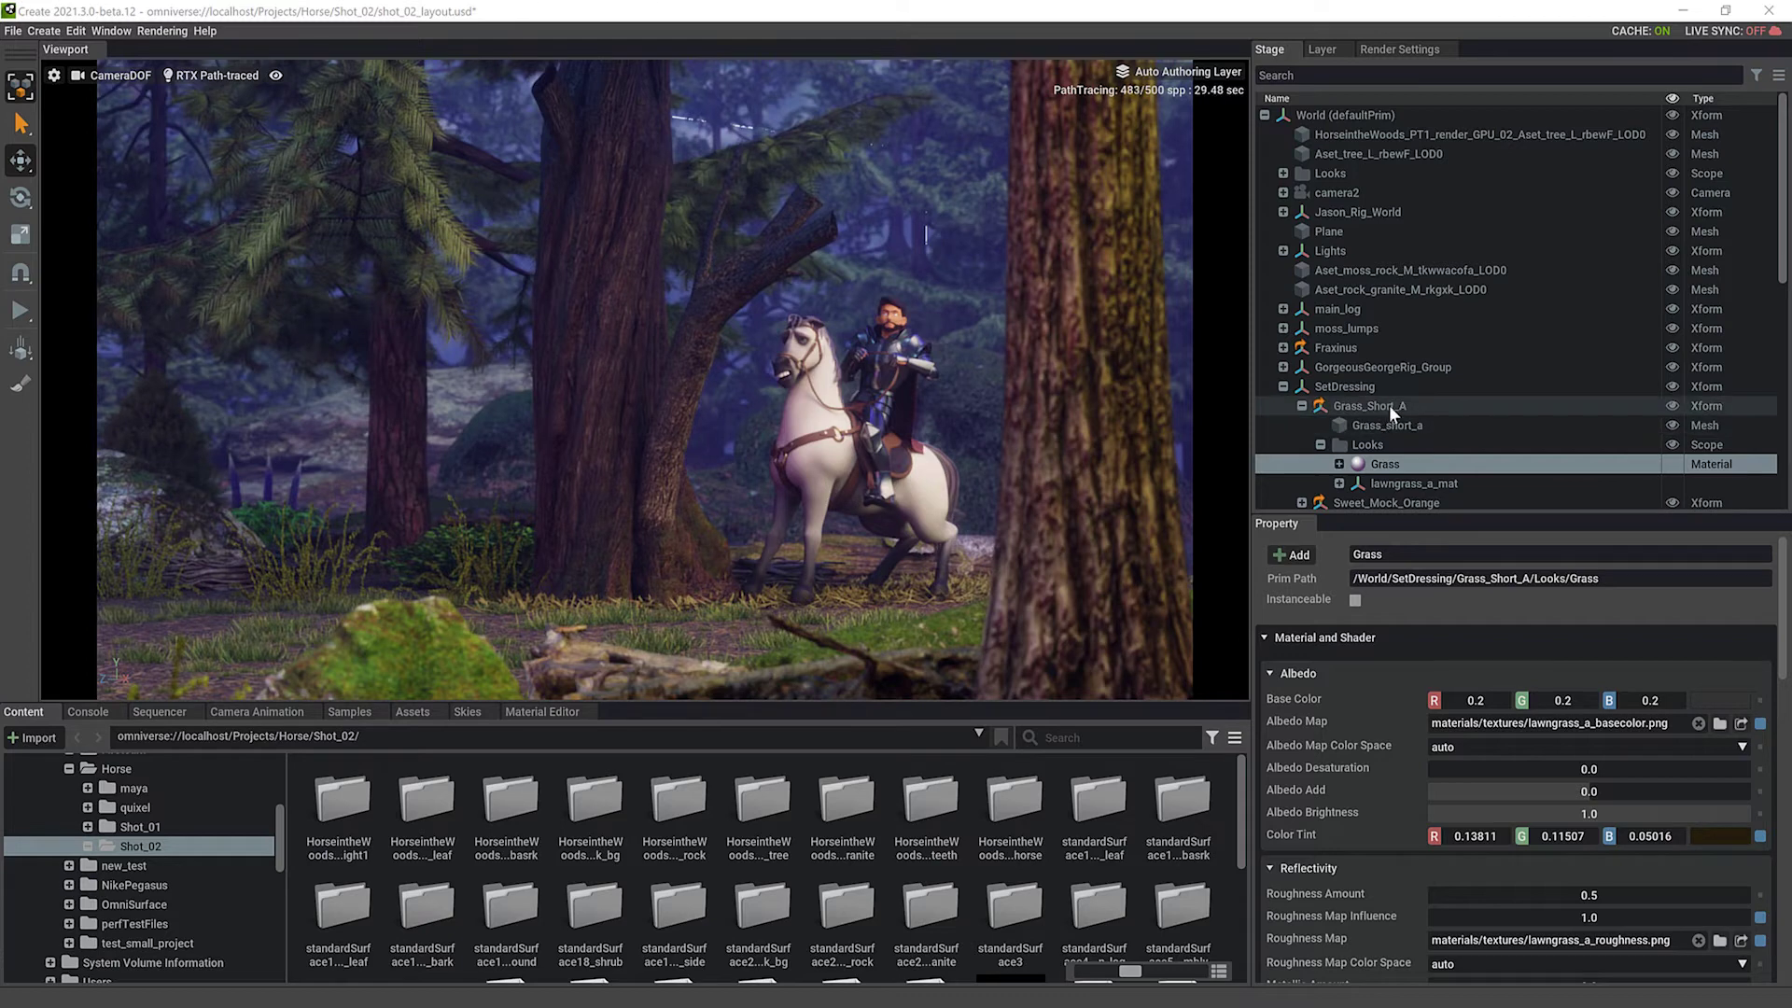
# Set the Grass material's Color Tint to a darker olive-brown, #1C1906
pyautogui.moveTo(695, 644)
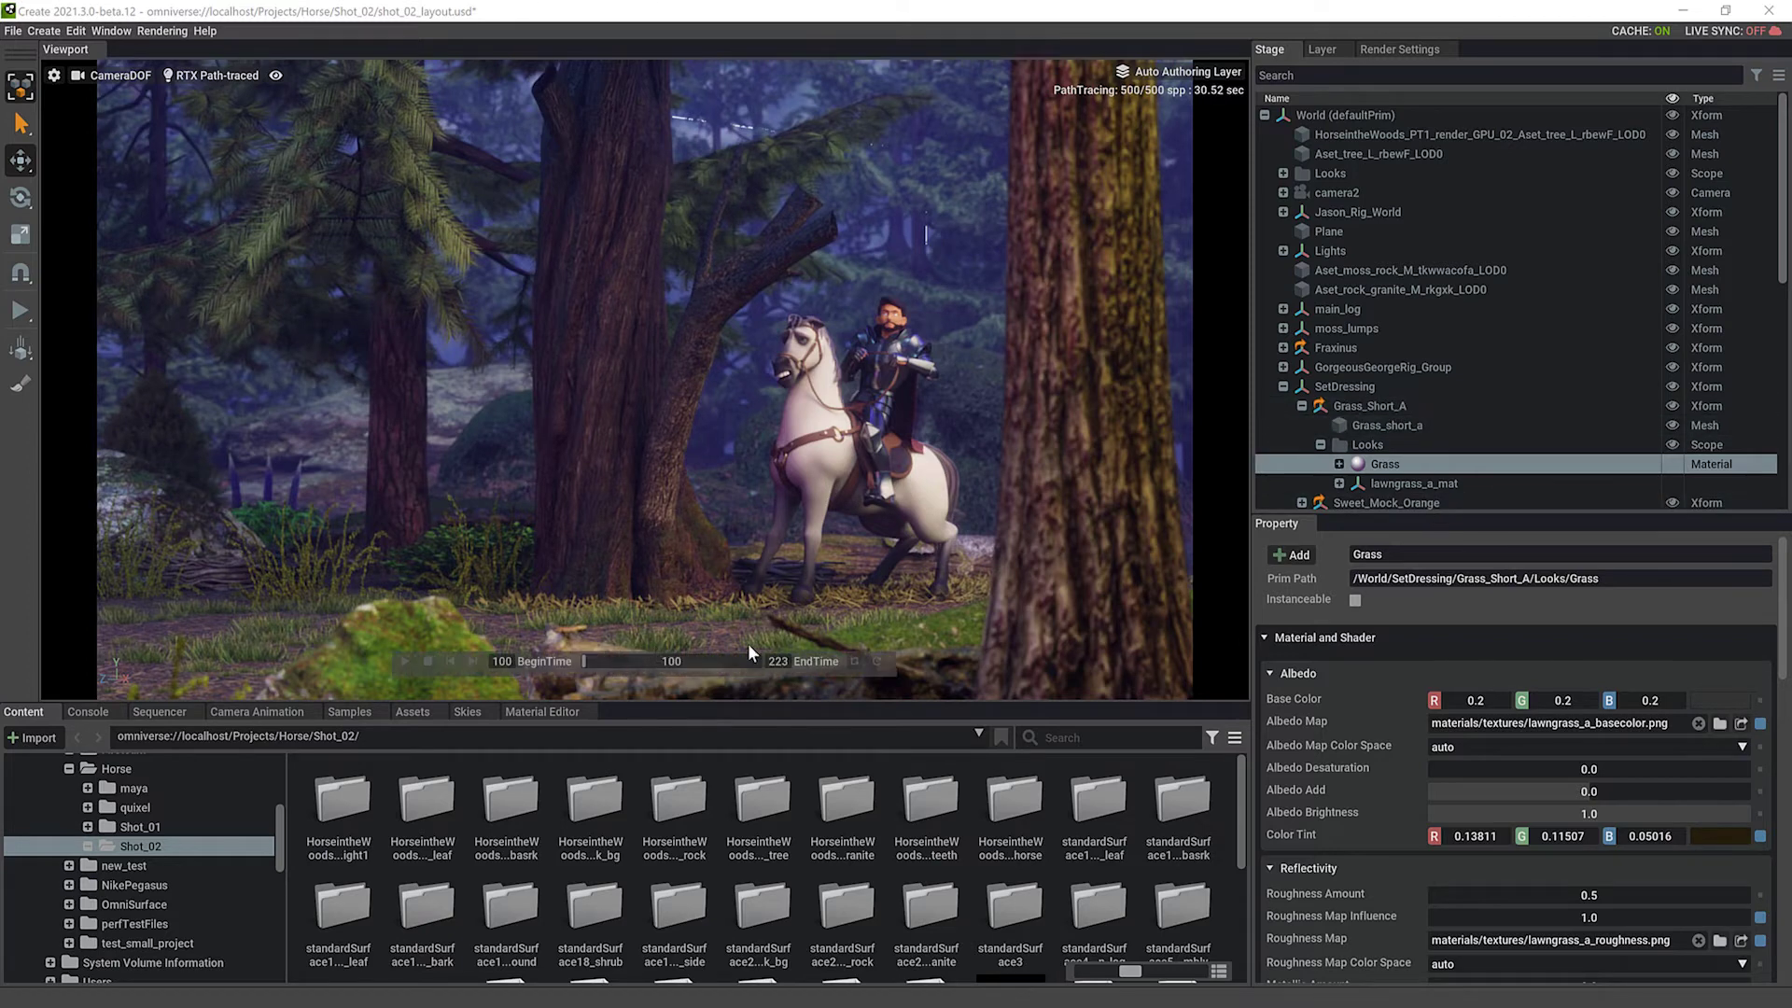
pyautogui.click(1719, 836)
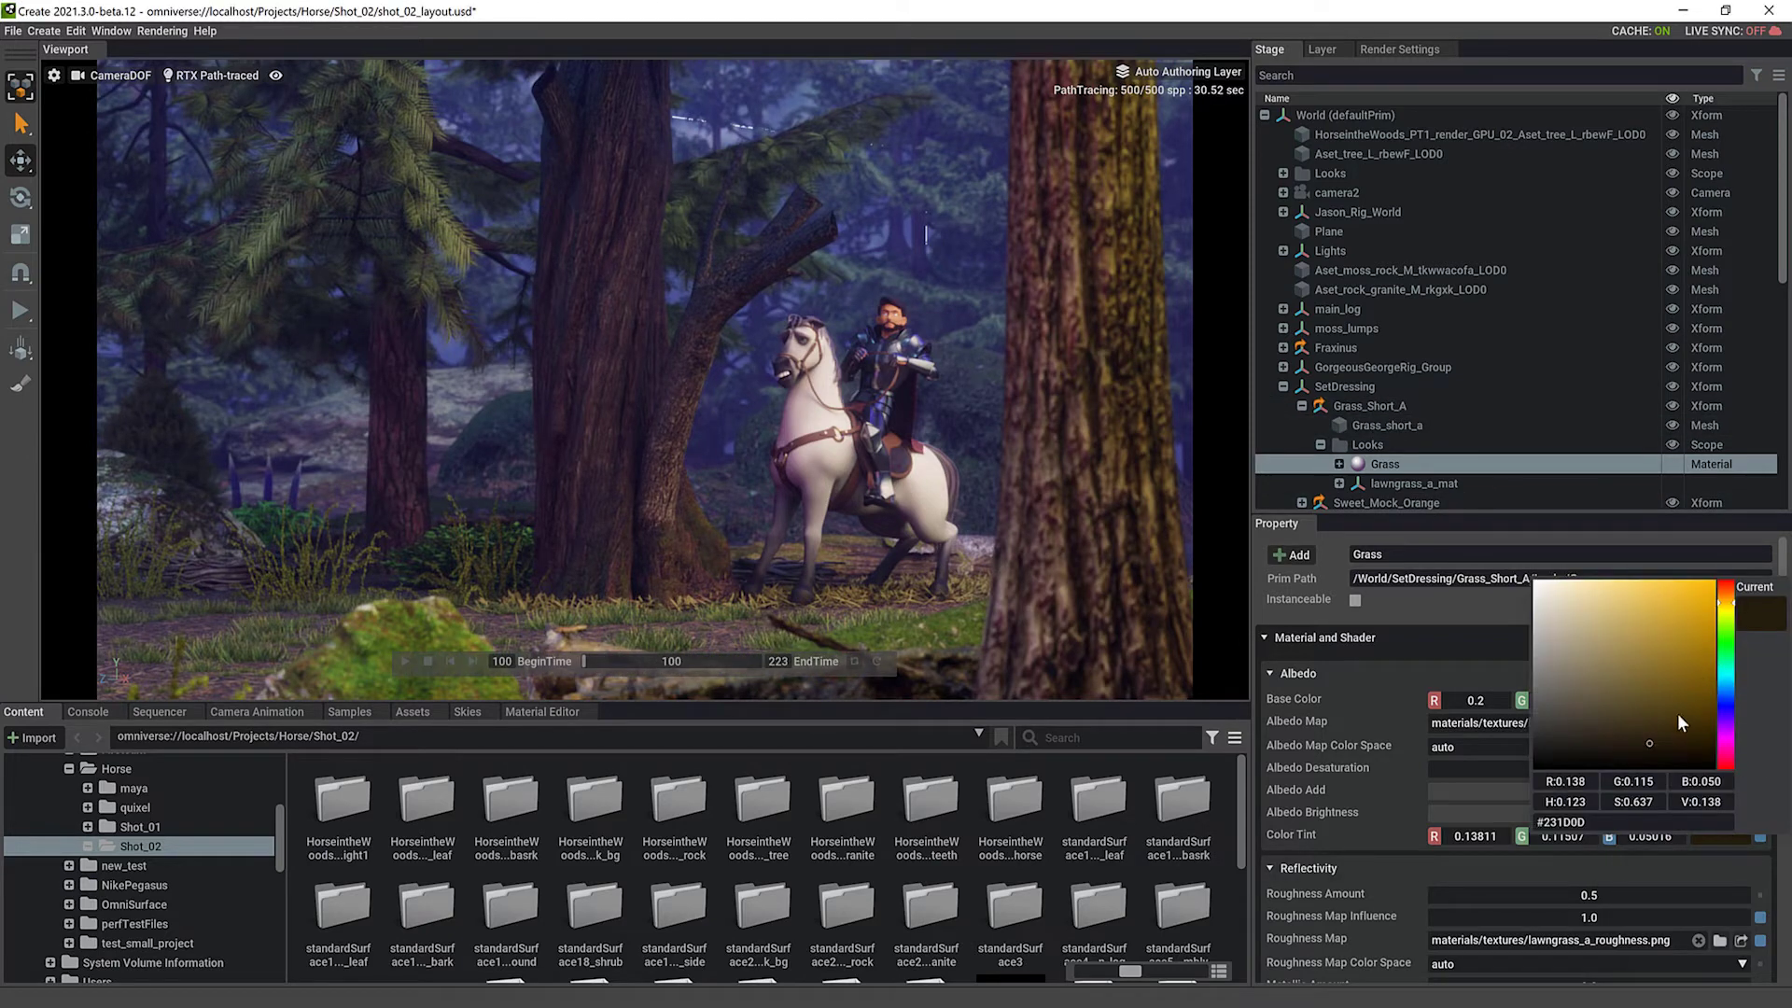
pyautogui.click(1727, 626)
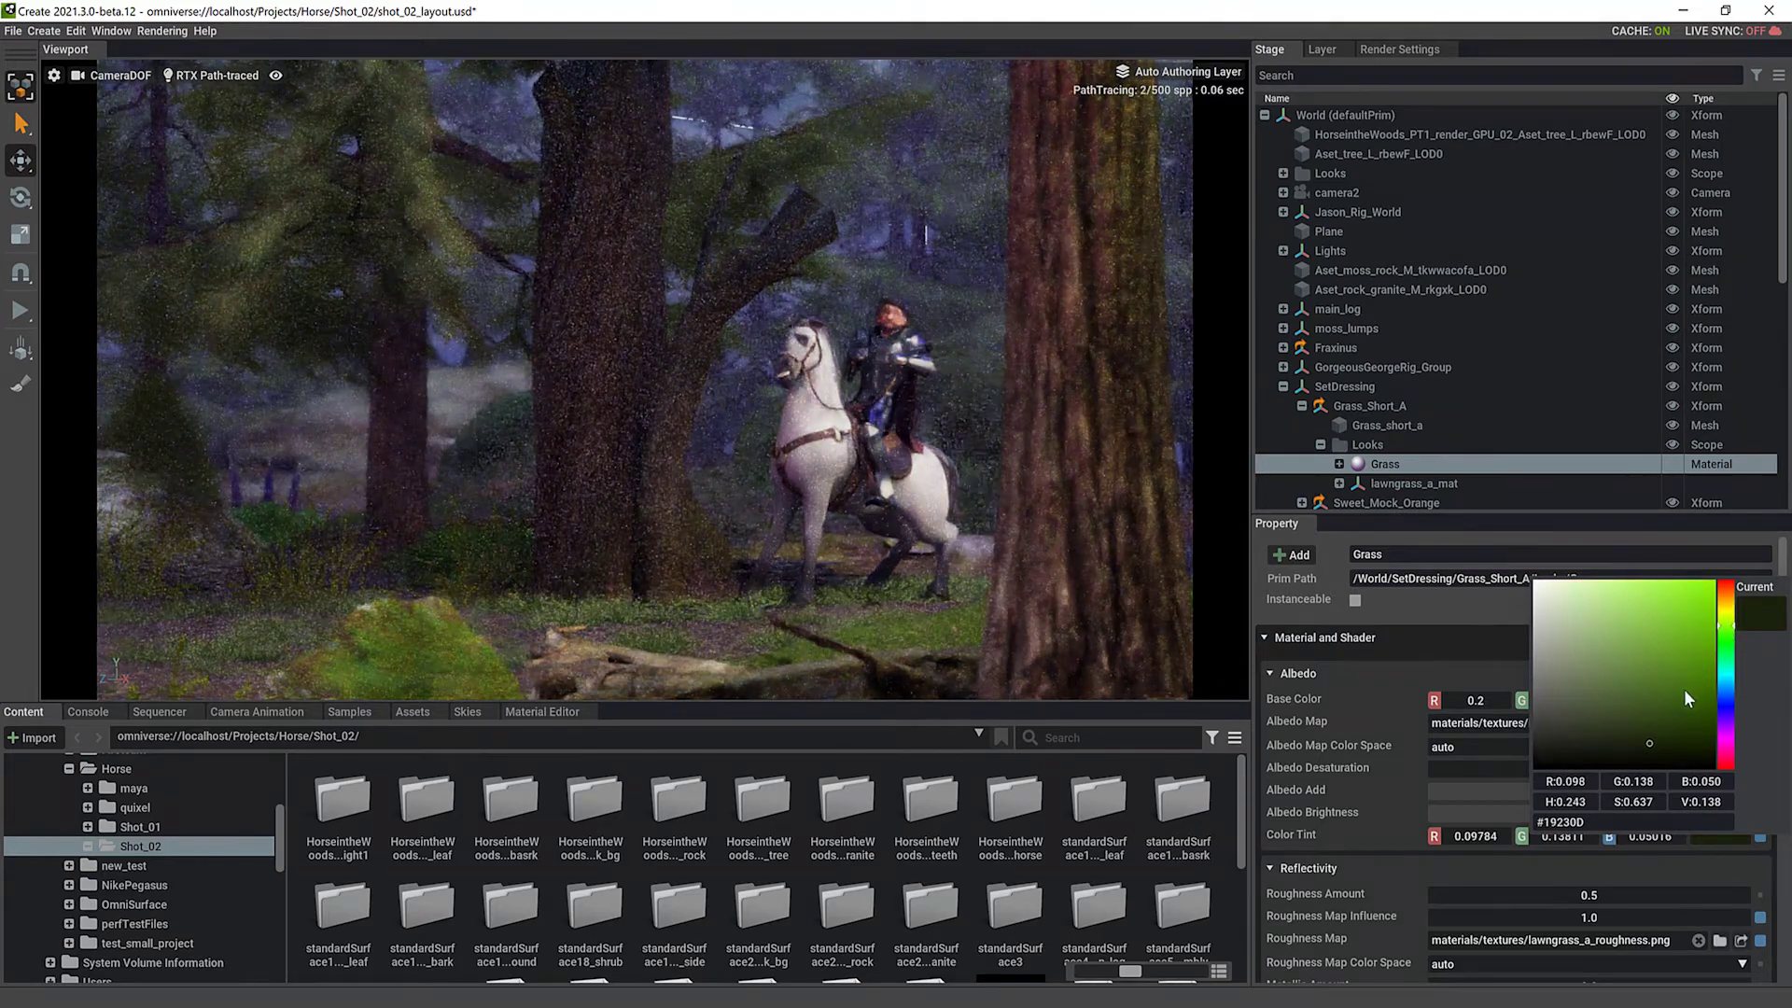
pyautogui.click(1726, 606)
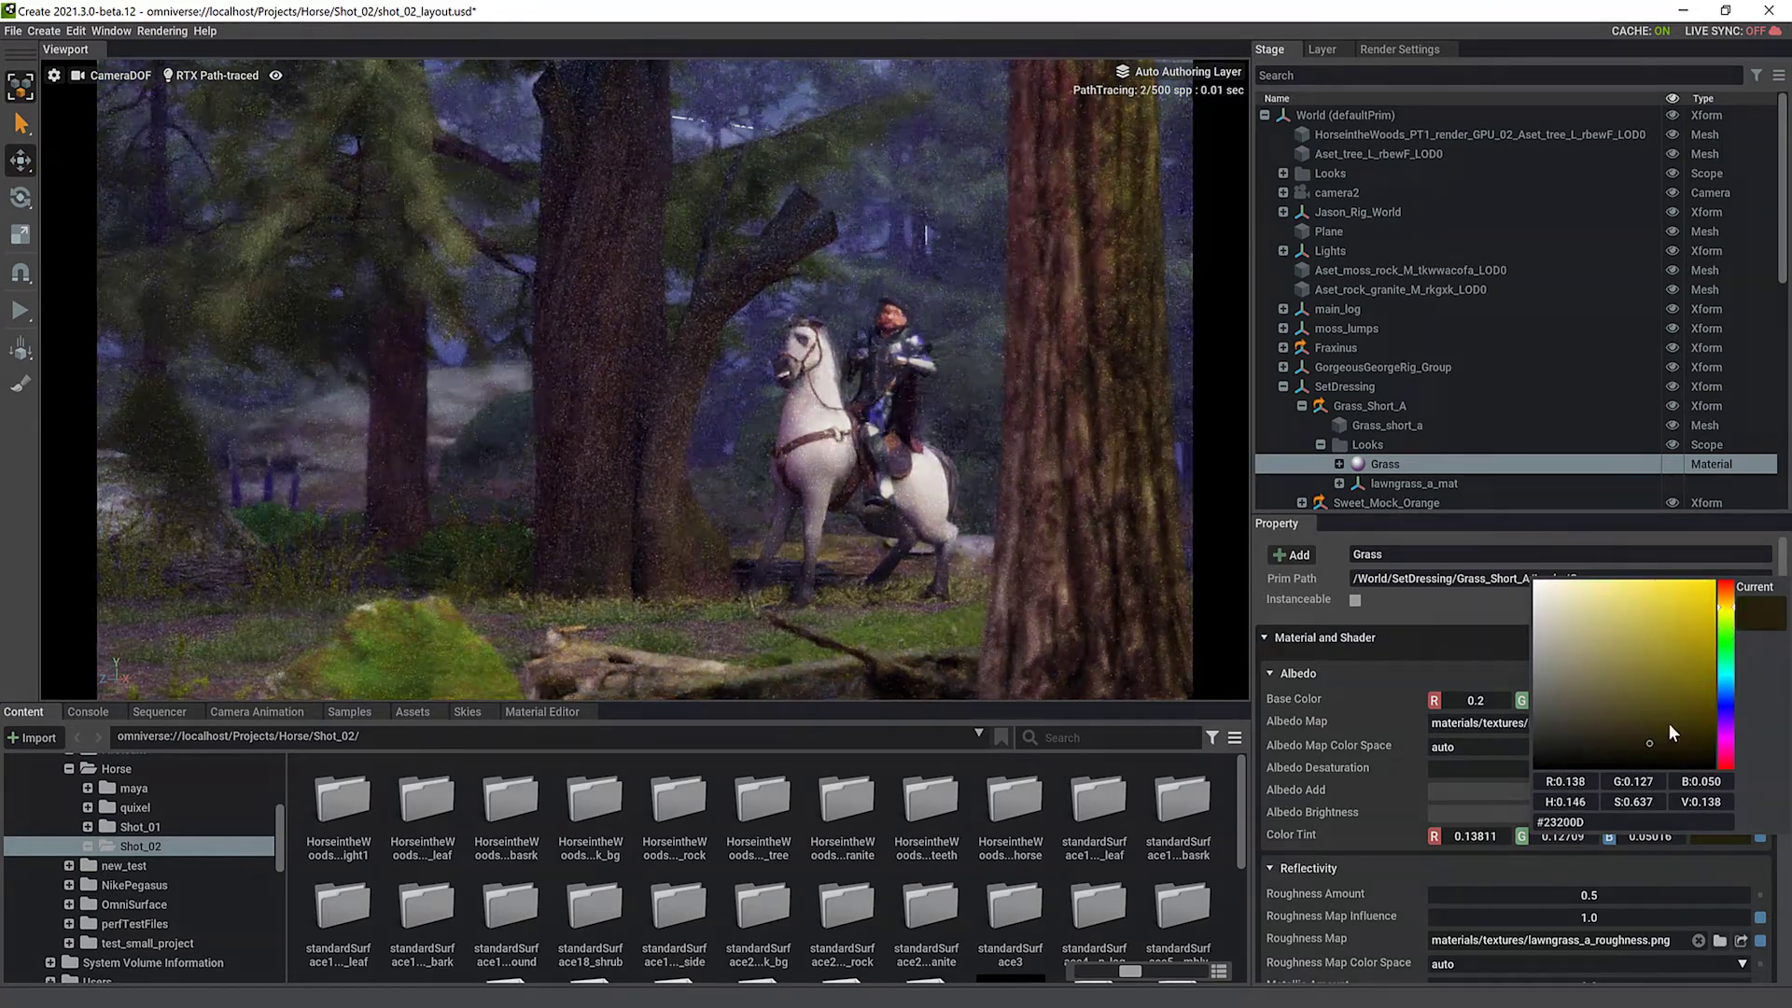
pyautogui.click(1667, 738)
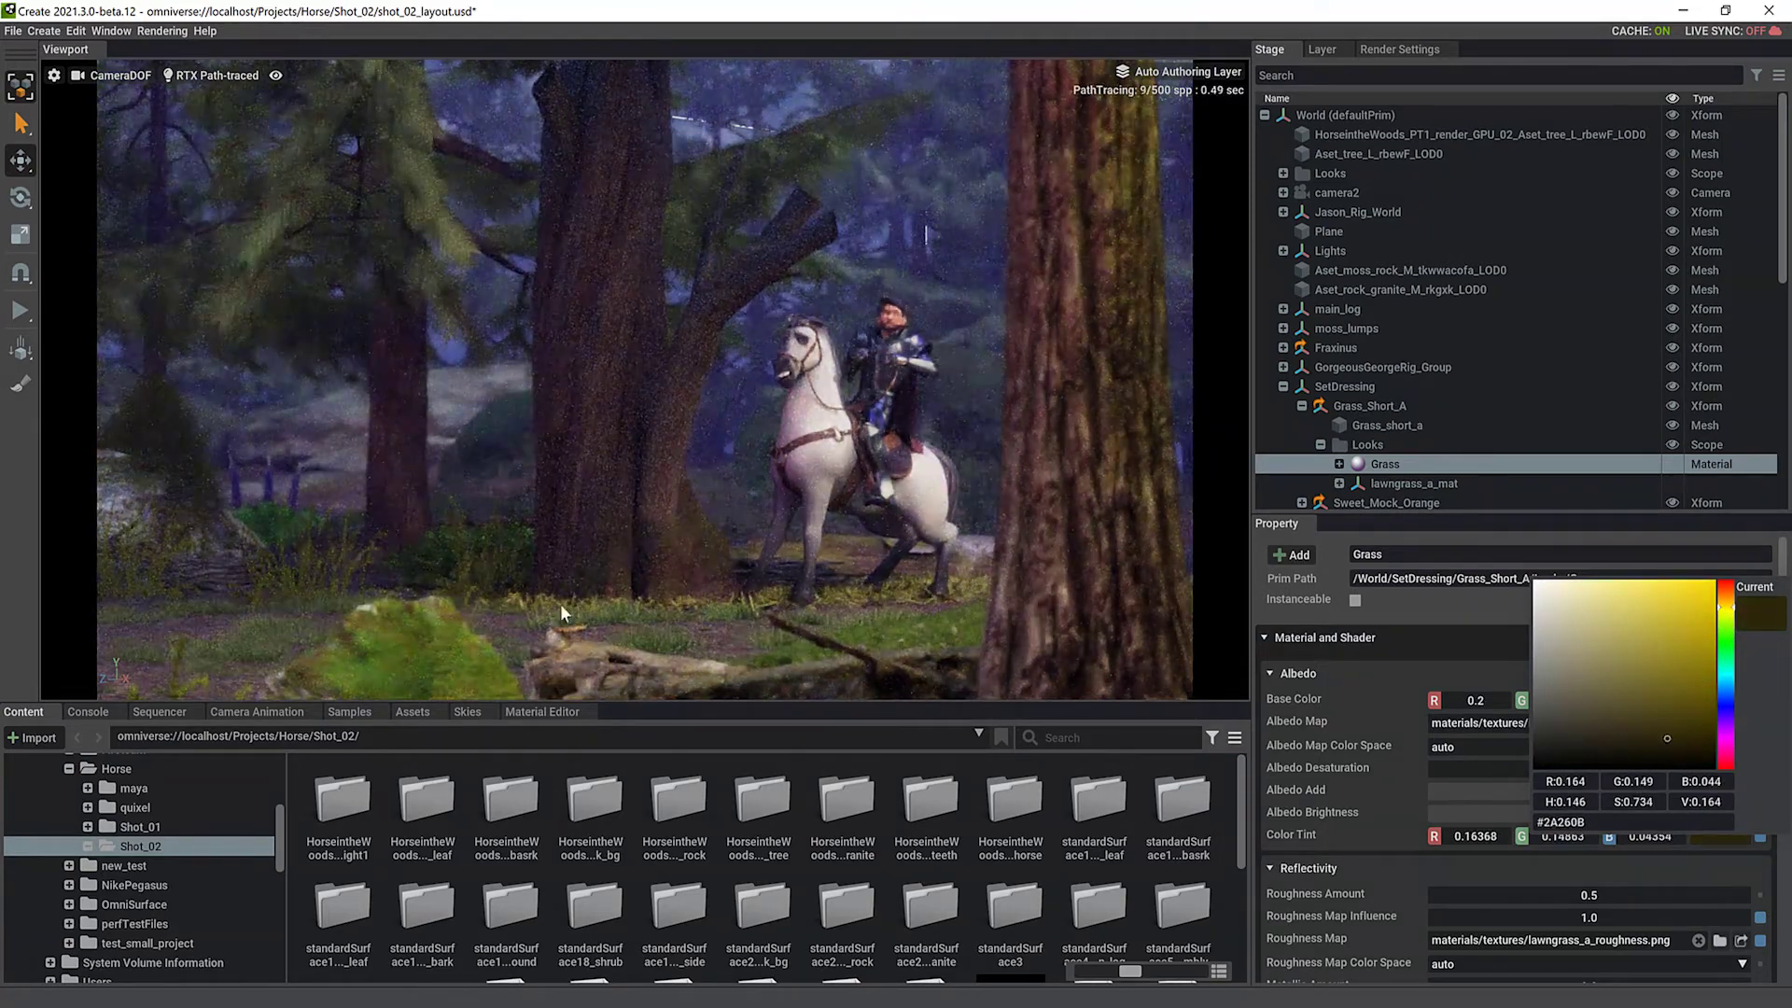
pyautogui.click(1673, 748)
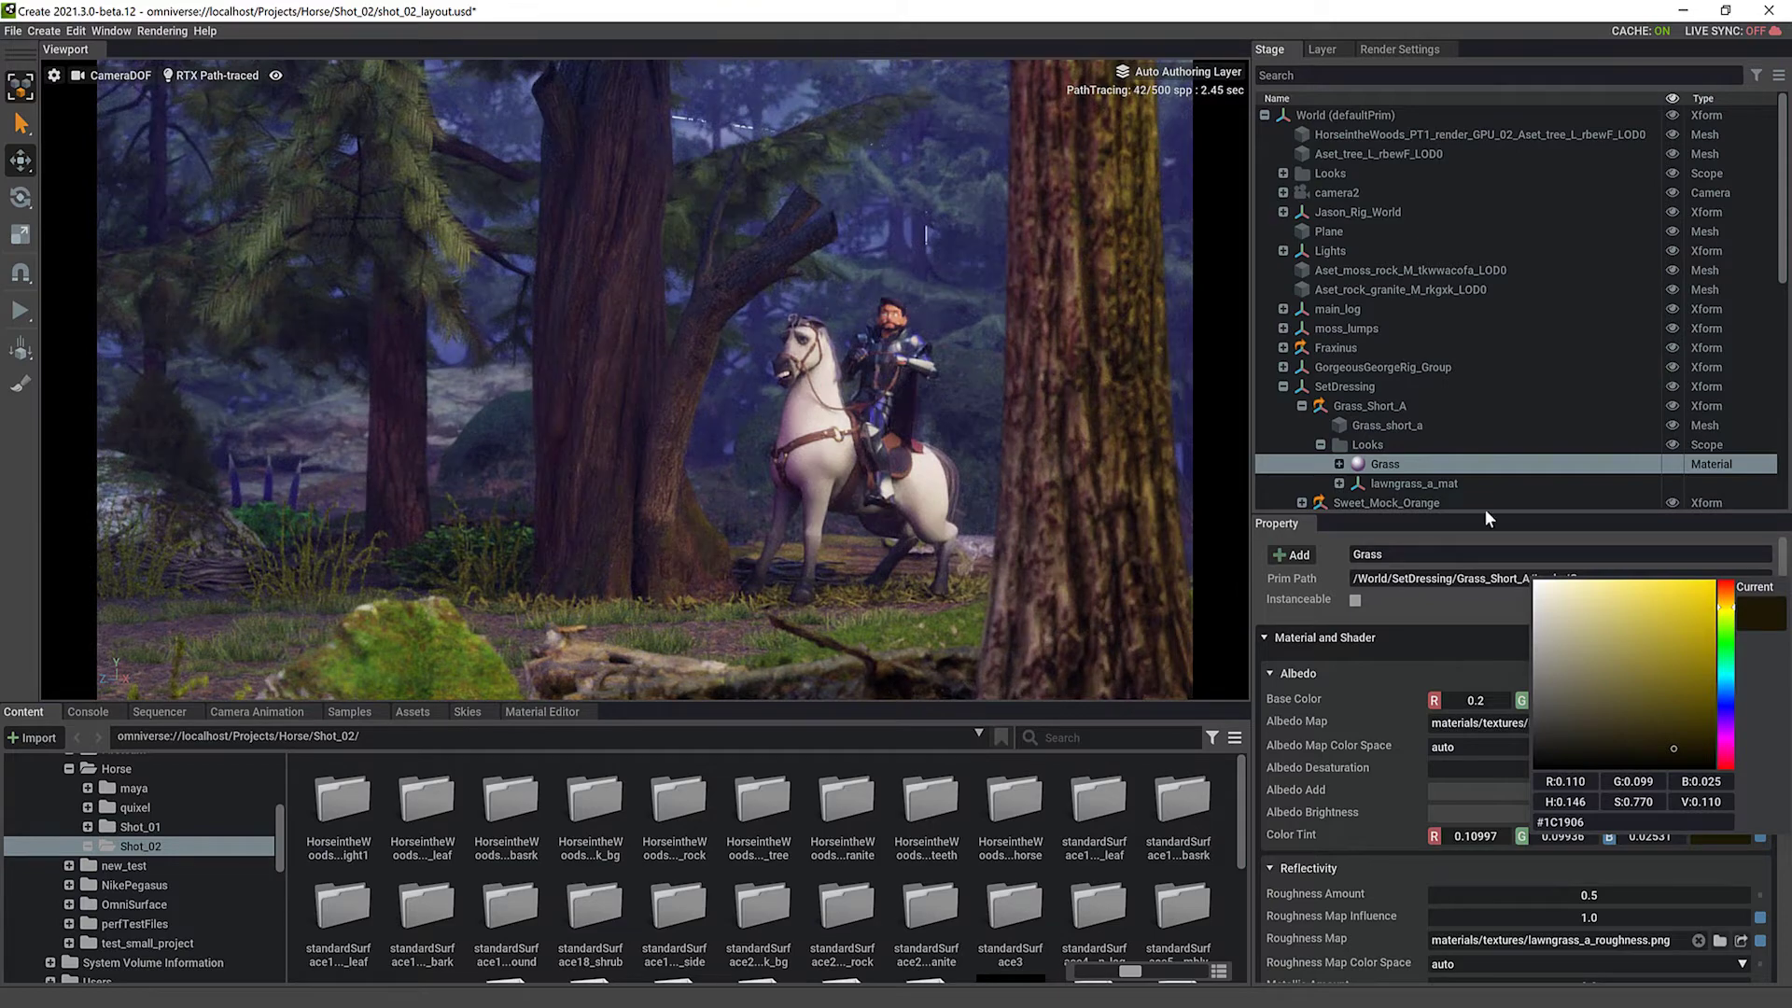
# Keep the grass tint and browse localhost to the NVIDIA Assets folder in the Content tree
pyautogui.click(283, 830)
pyautogui.moveTo(280, 840); pyautogui.dragTo(282, 758)
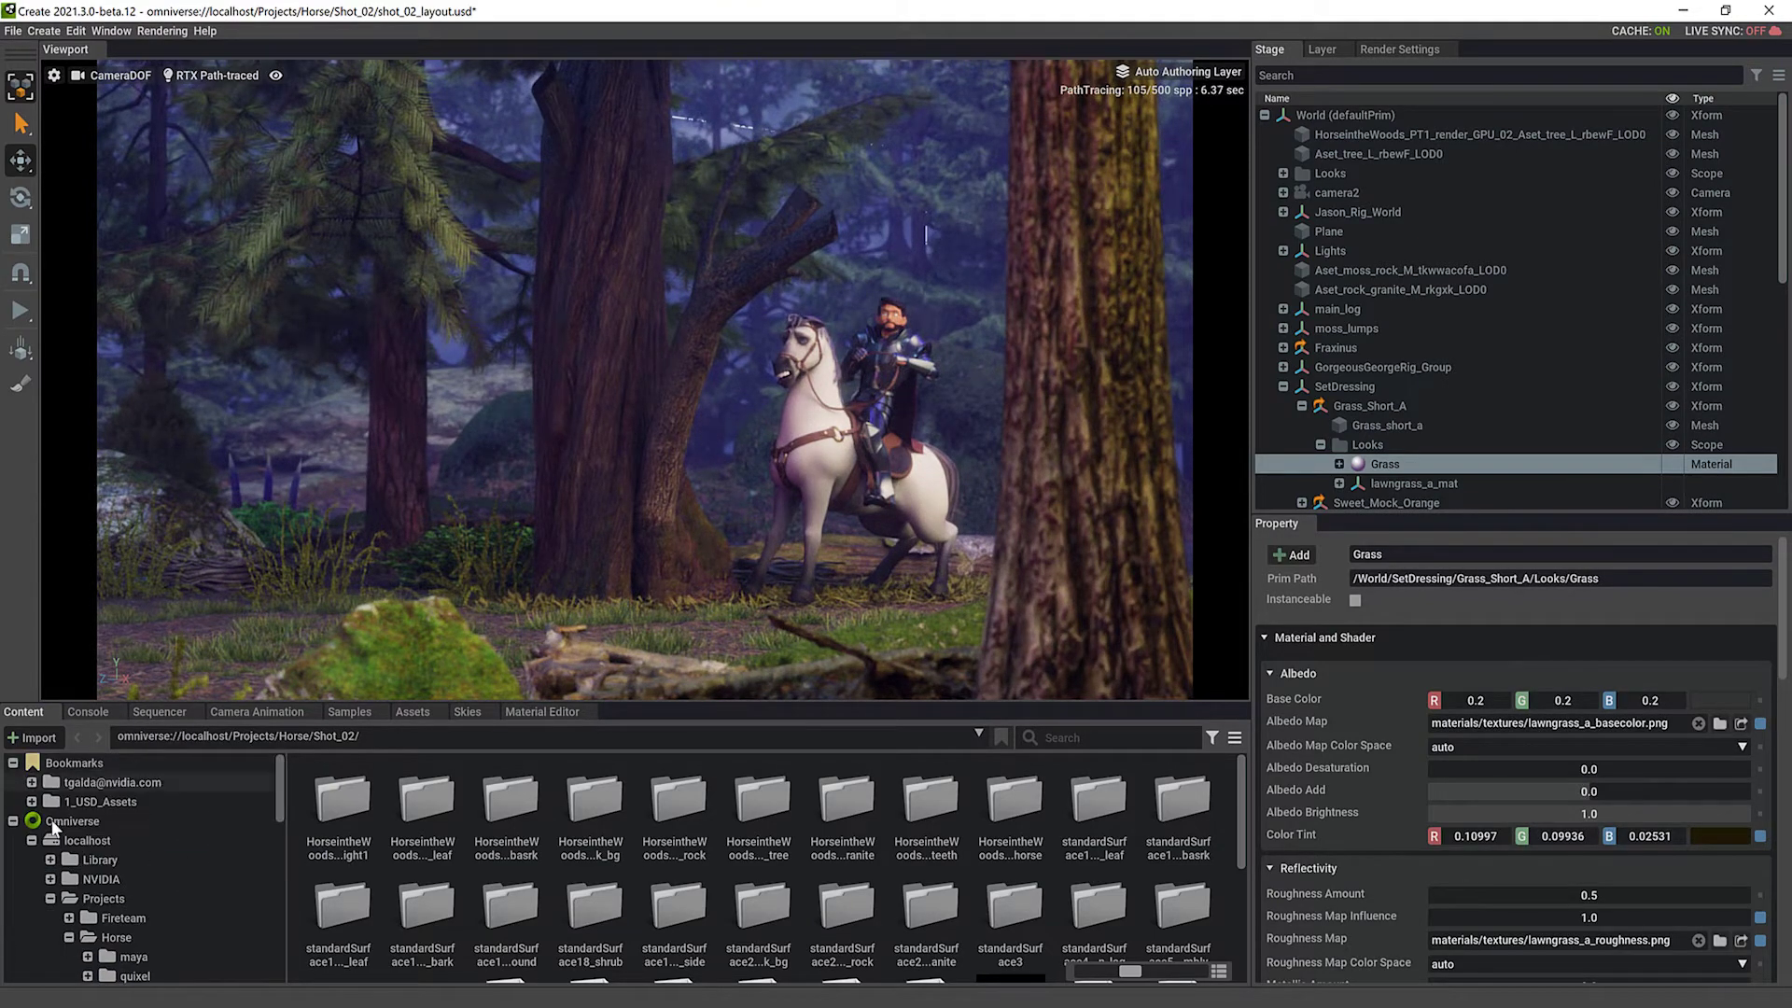
pyautogui.click(90, 844)
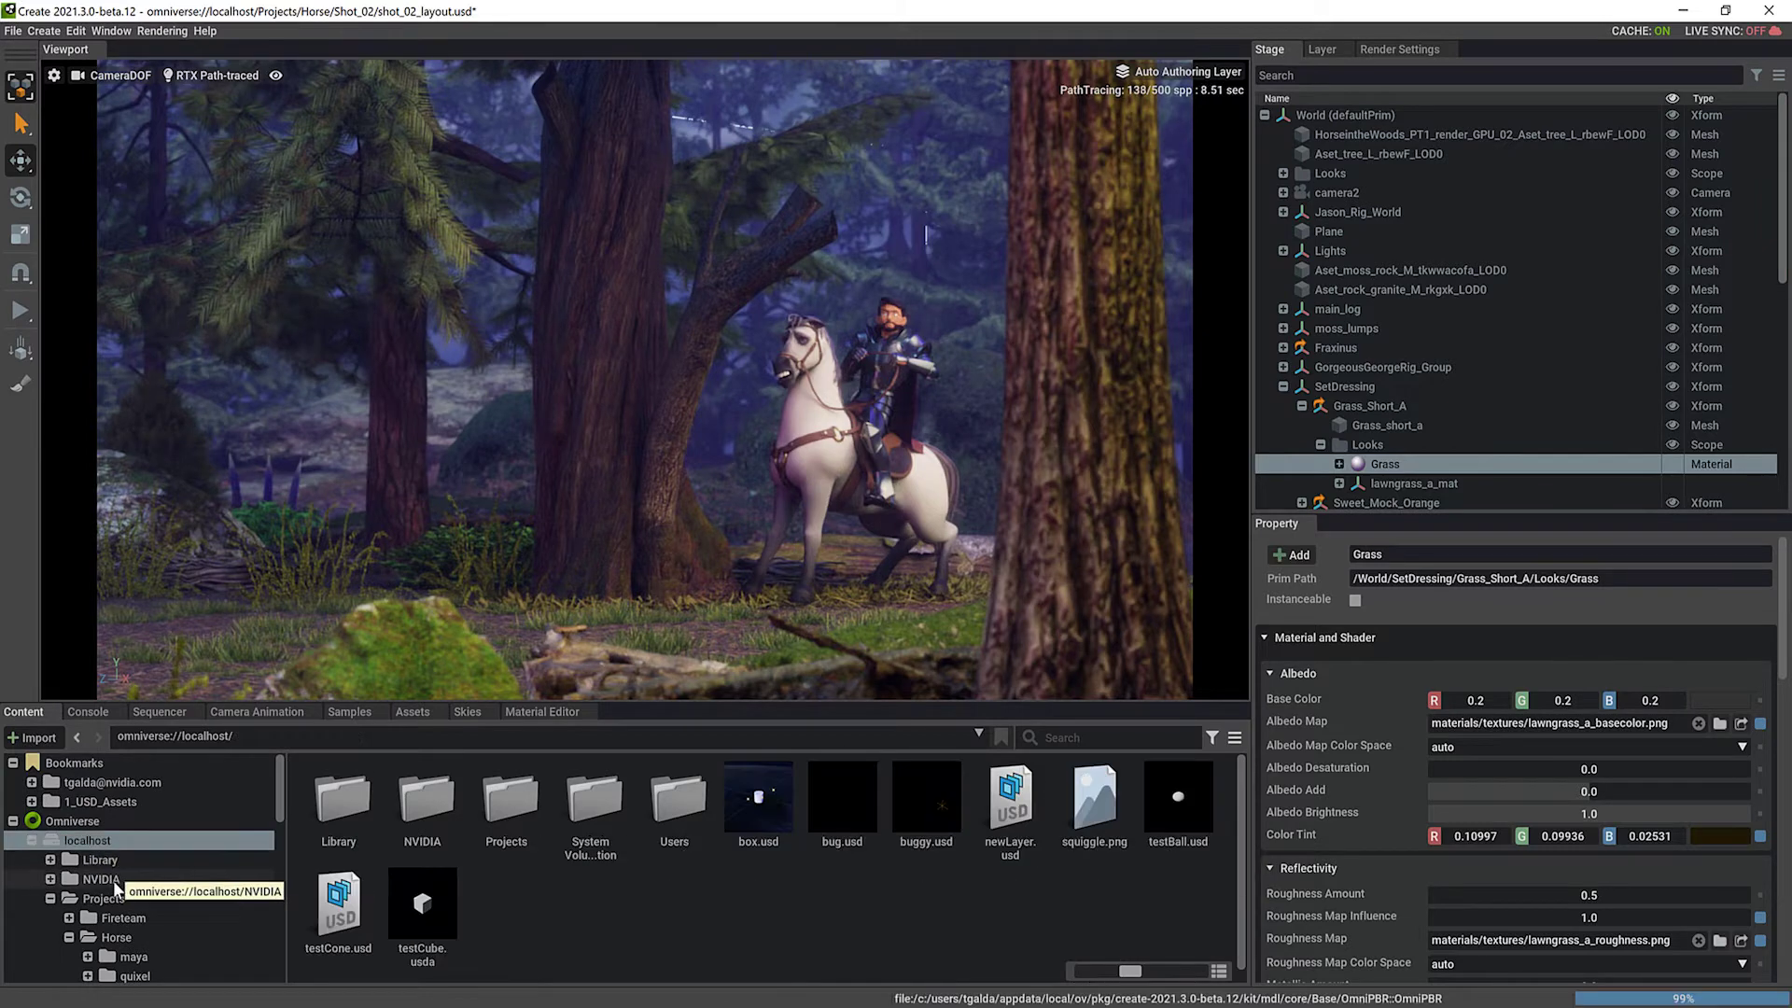
pyautogui.click(116, 883)
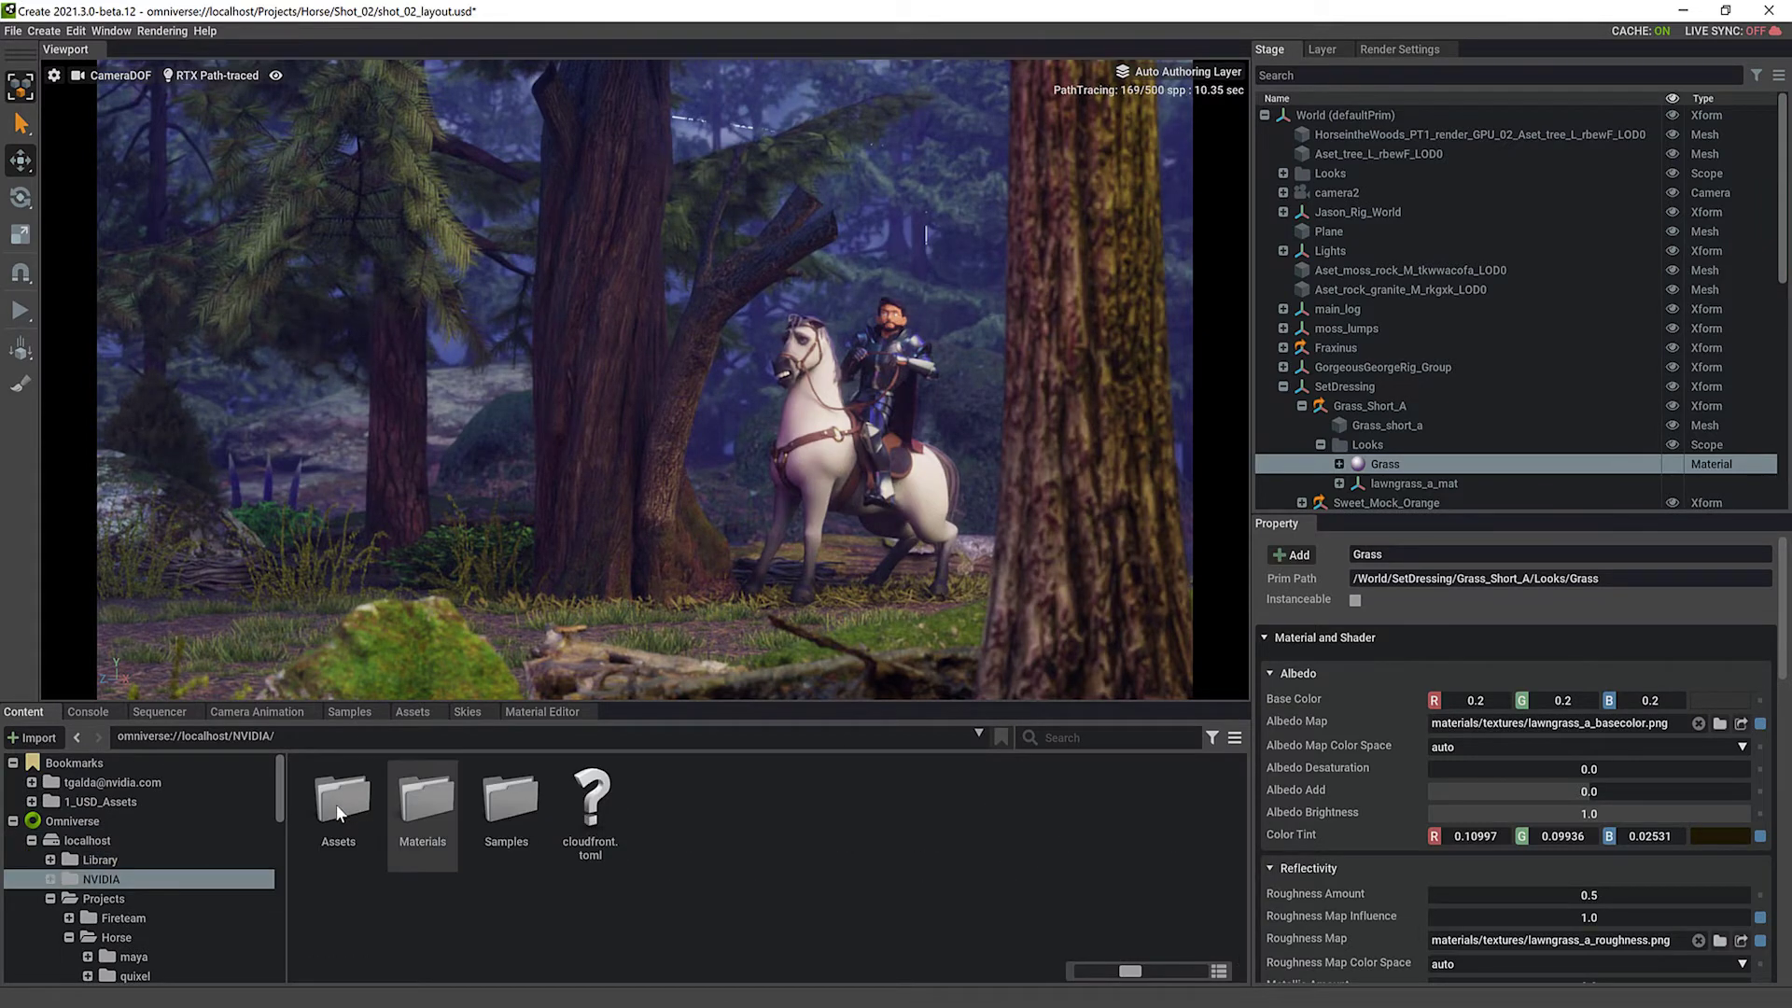
pyautogui.click(351, 801)
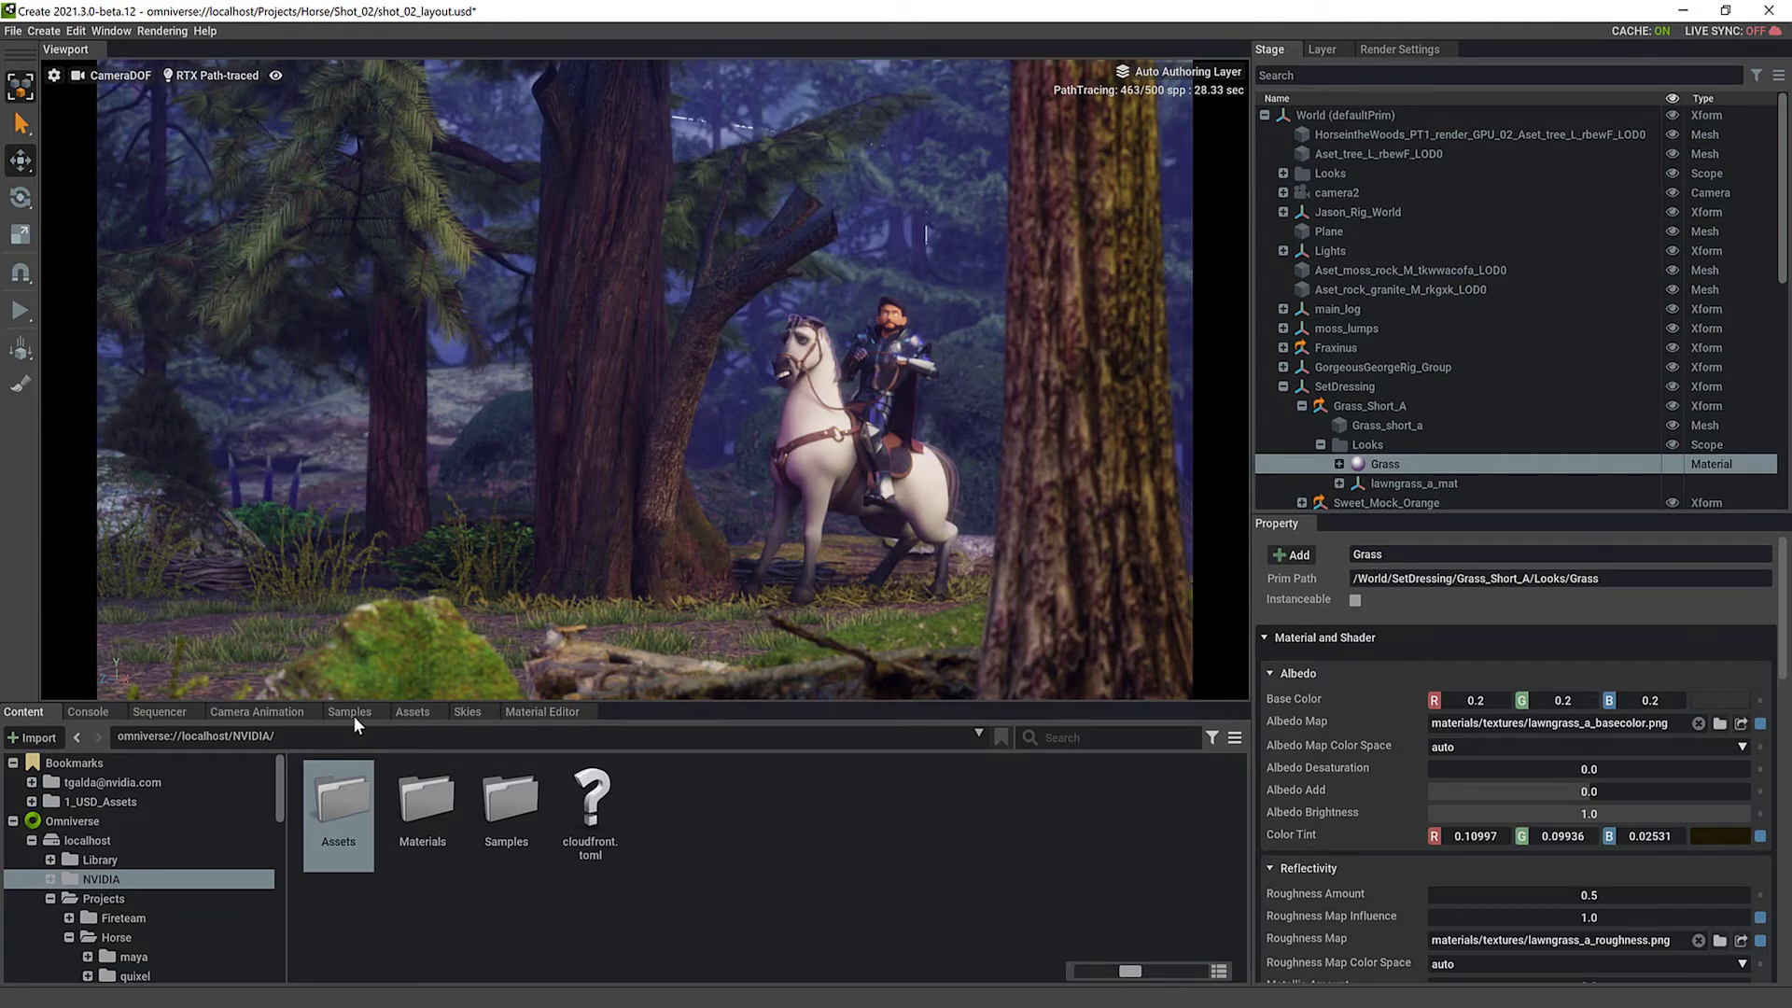
# Open Assets > Vegetation > Shrub and move the timeline to frame 223
pyautogui.doubleClick(336, 805)
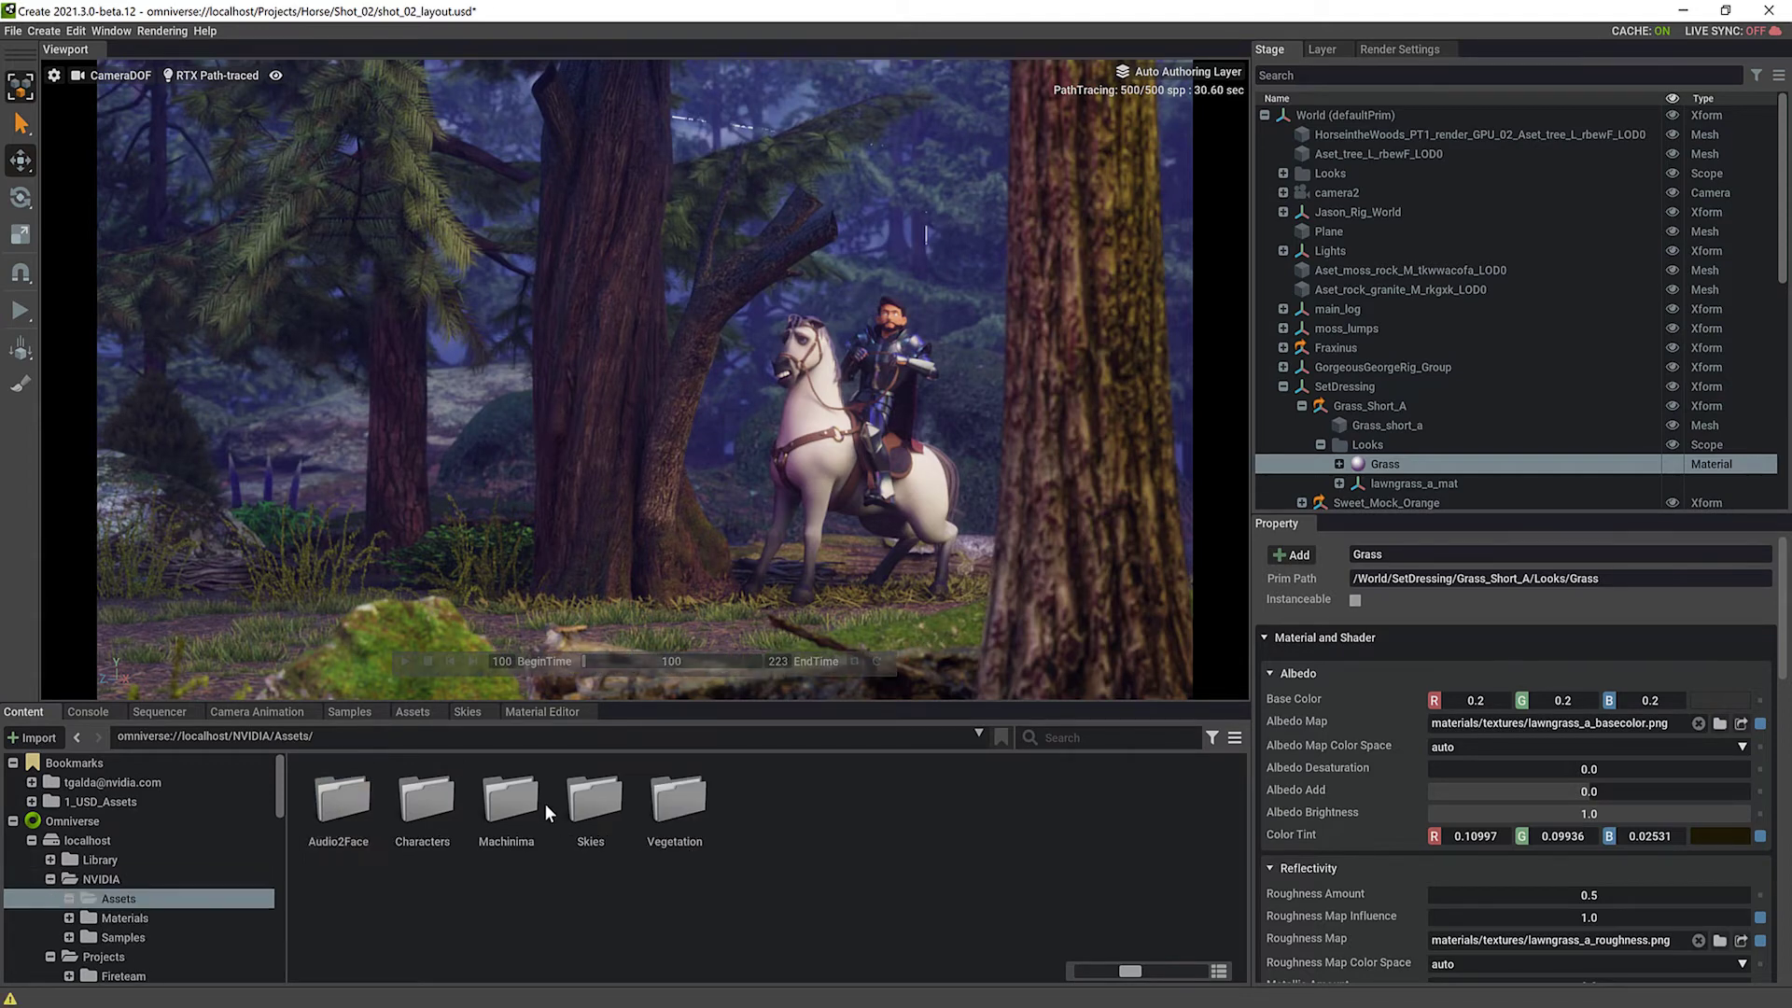
pyautogui.doubleClick(675, 812)
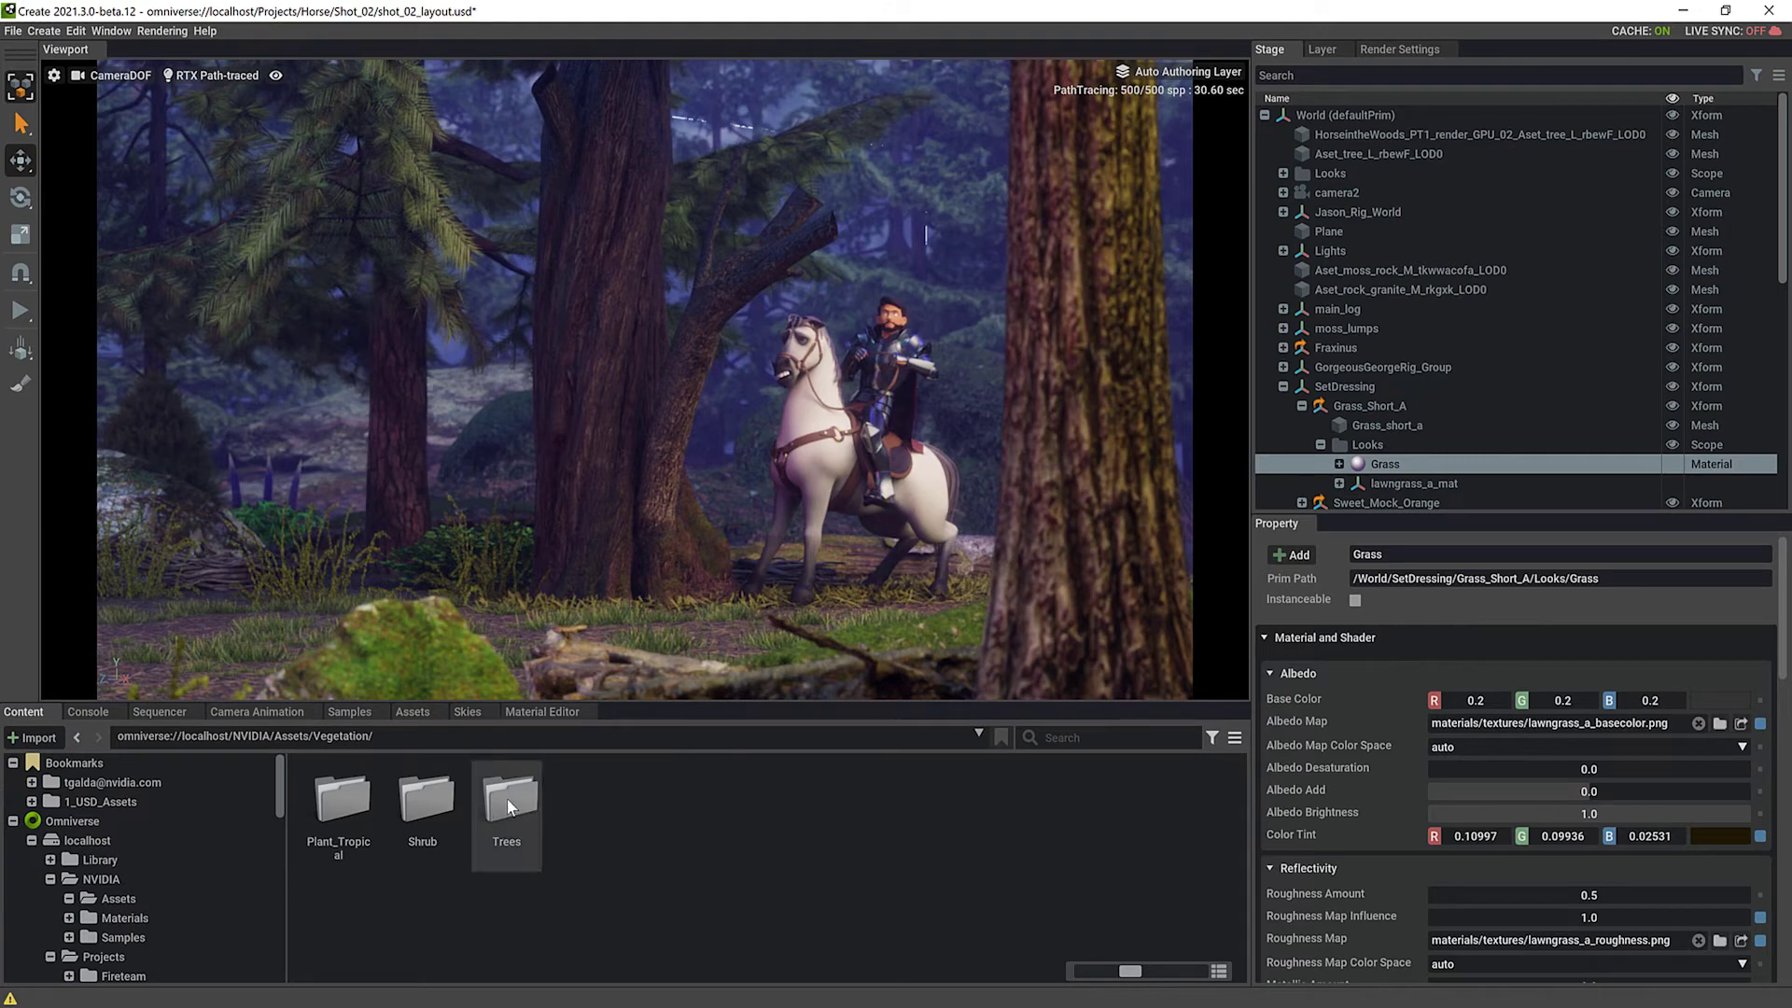
pyautogui.doubleClick(424, 803)
pyautogui.moveTo(1242, 816); pyautogui.dragTo(1255, 853)
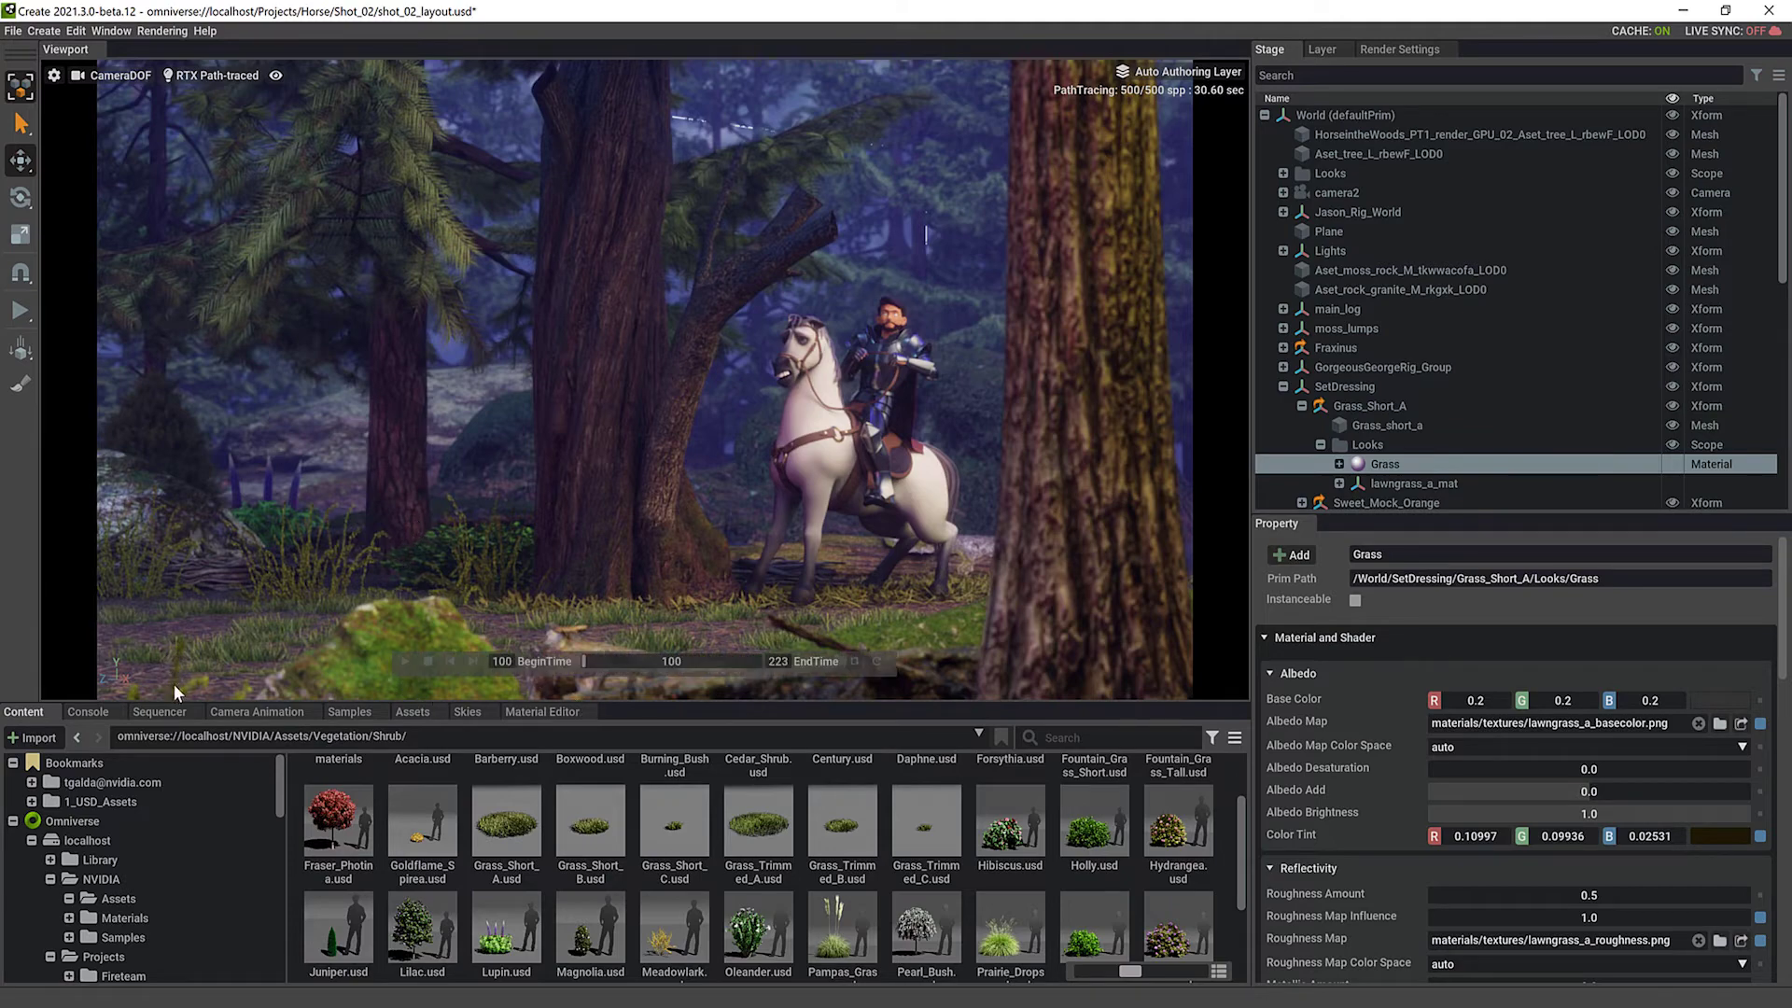
pyautogui.moveTo(641, 665); pyautogui.dragTo(759, 663)
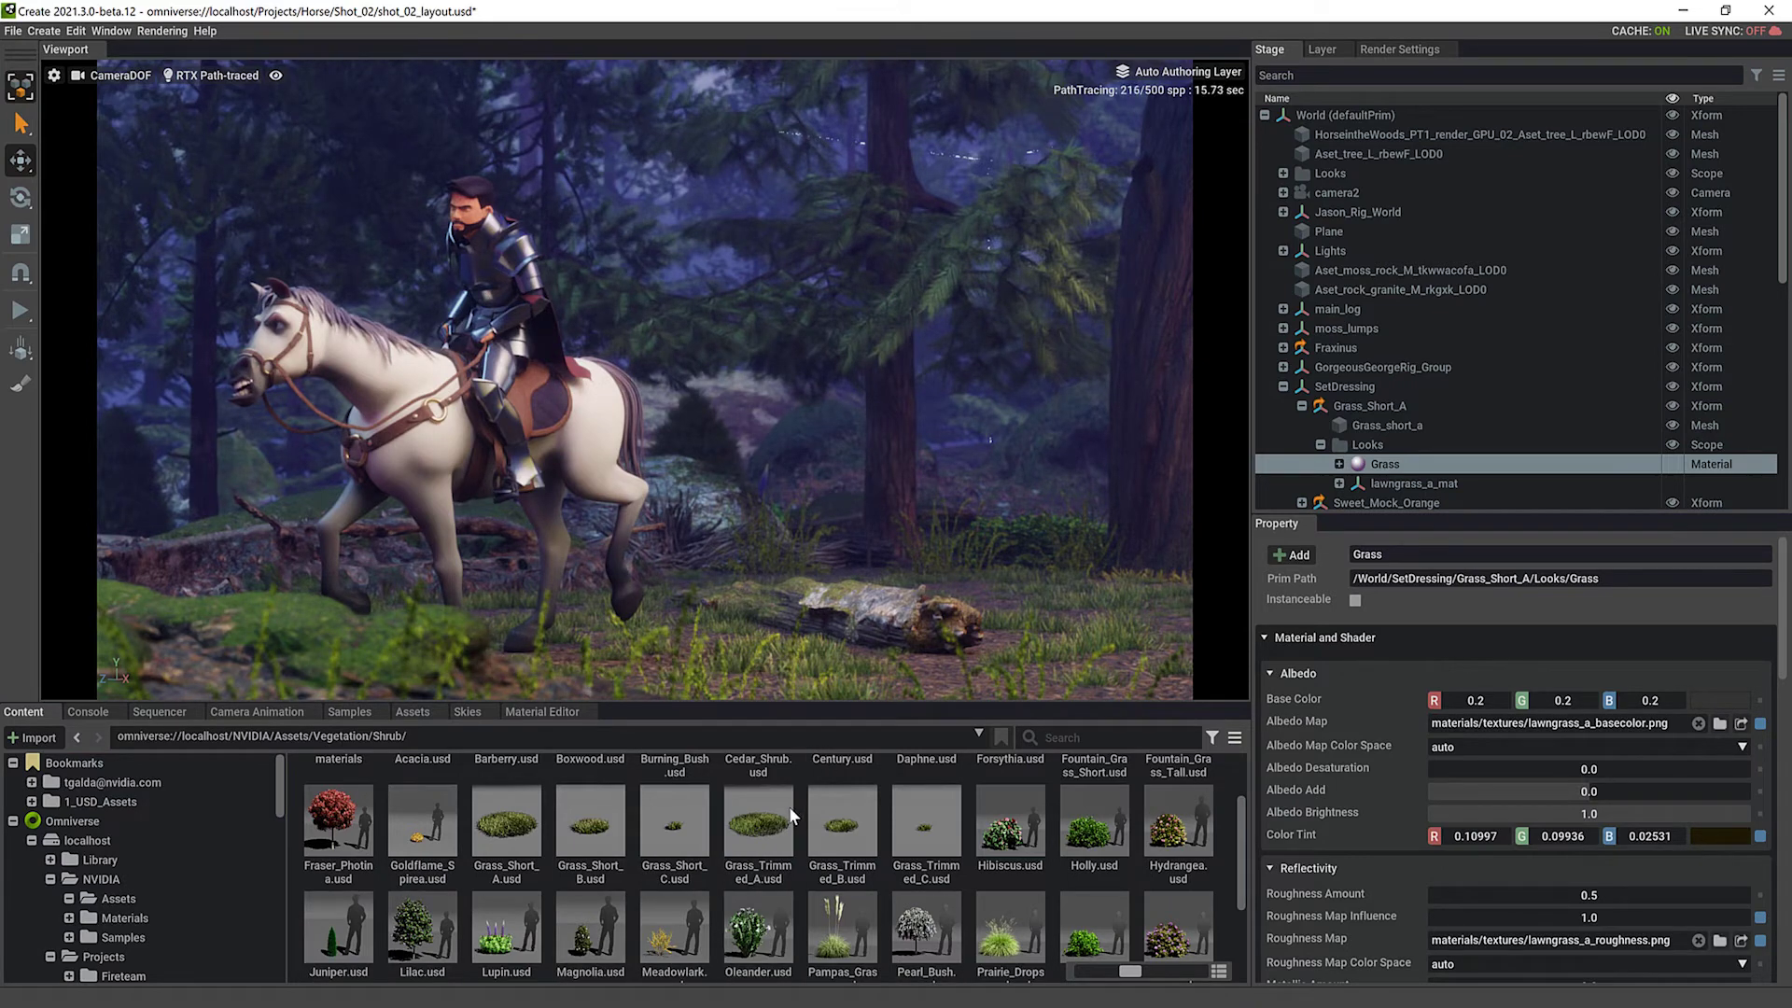
# Switch the viewport to the Perspective camera with RTX Real-Time rendering
pyautogui.click(116, 75)
pyautogui.click(159, 103)
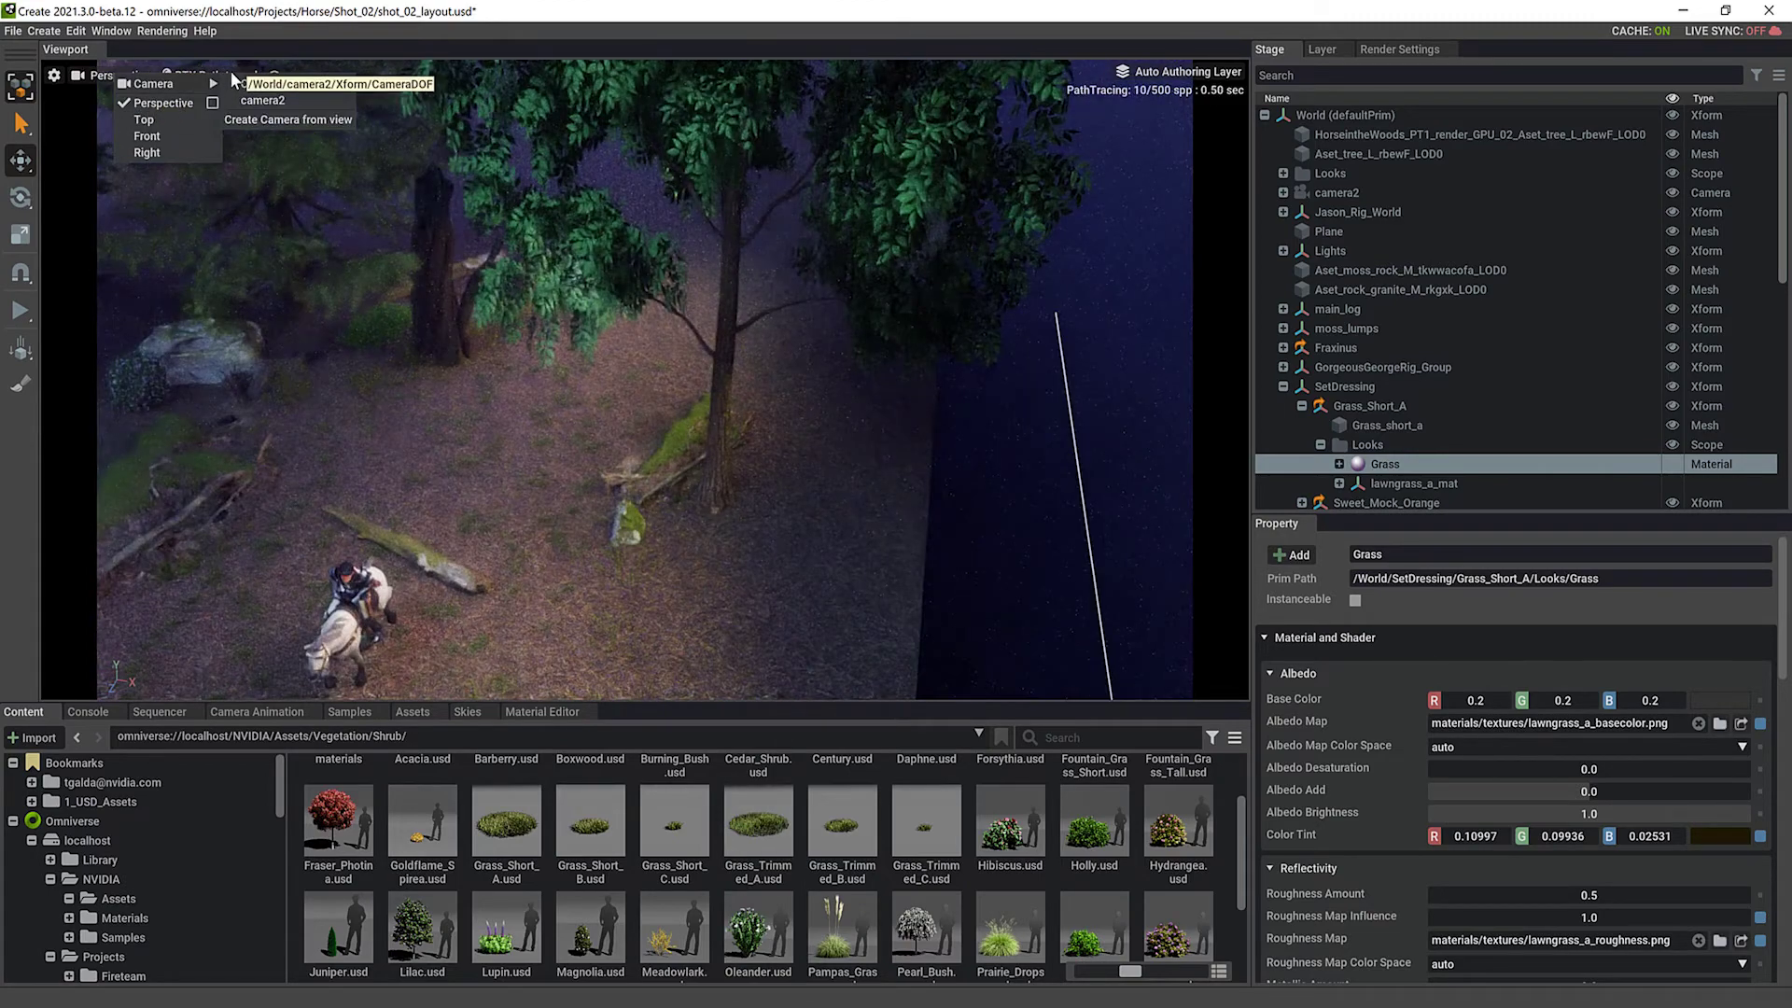
pyautogui.click(200, 75)
pyautogui.click(271, 84)
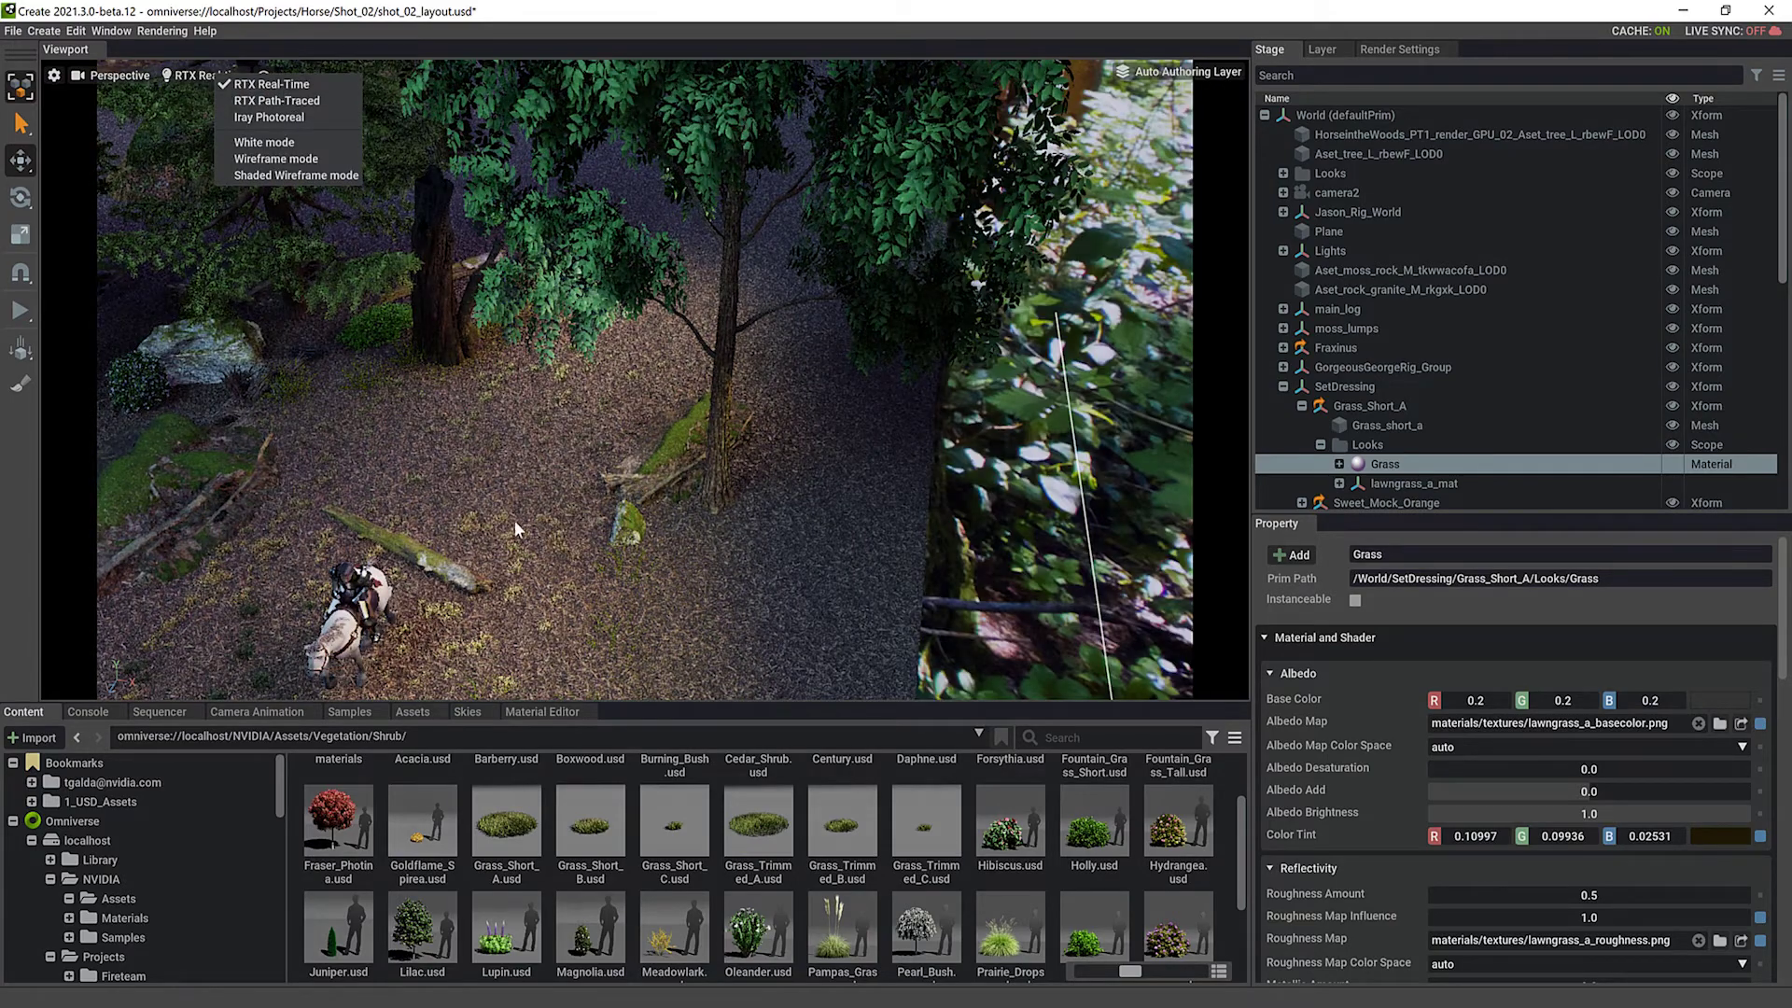
# Orbit and zoom the view toward the horse and clearing
pyautogui.keyDown('alt'); pyautogui.moveTo(562, 547); pyautogui.dragTo(676, 474); pyautogui.keyUp('alt')
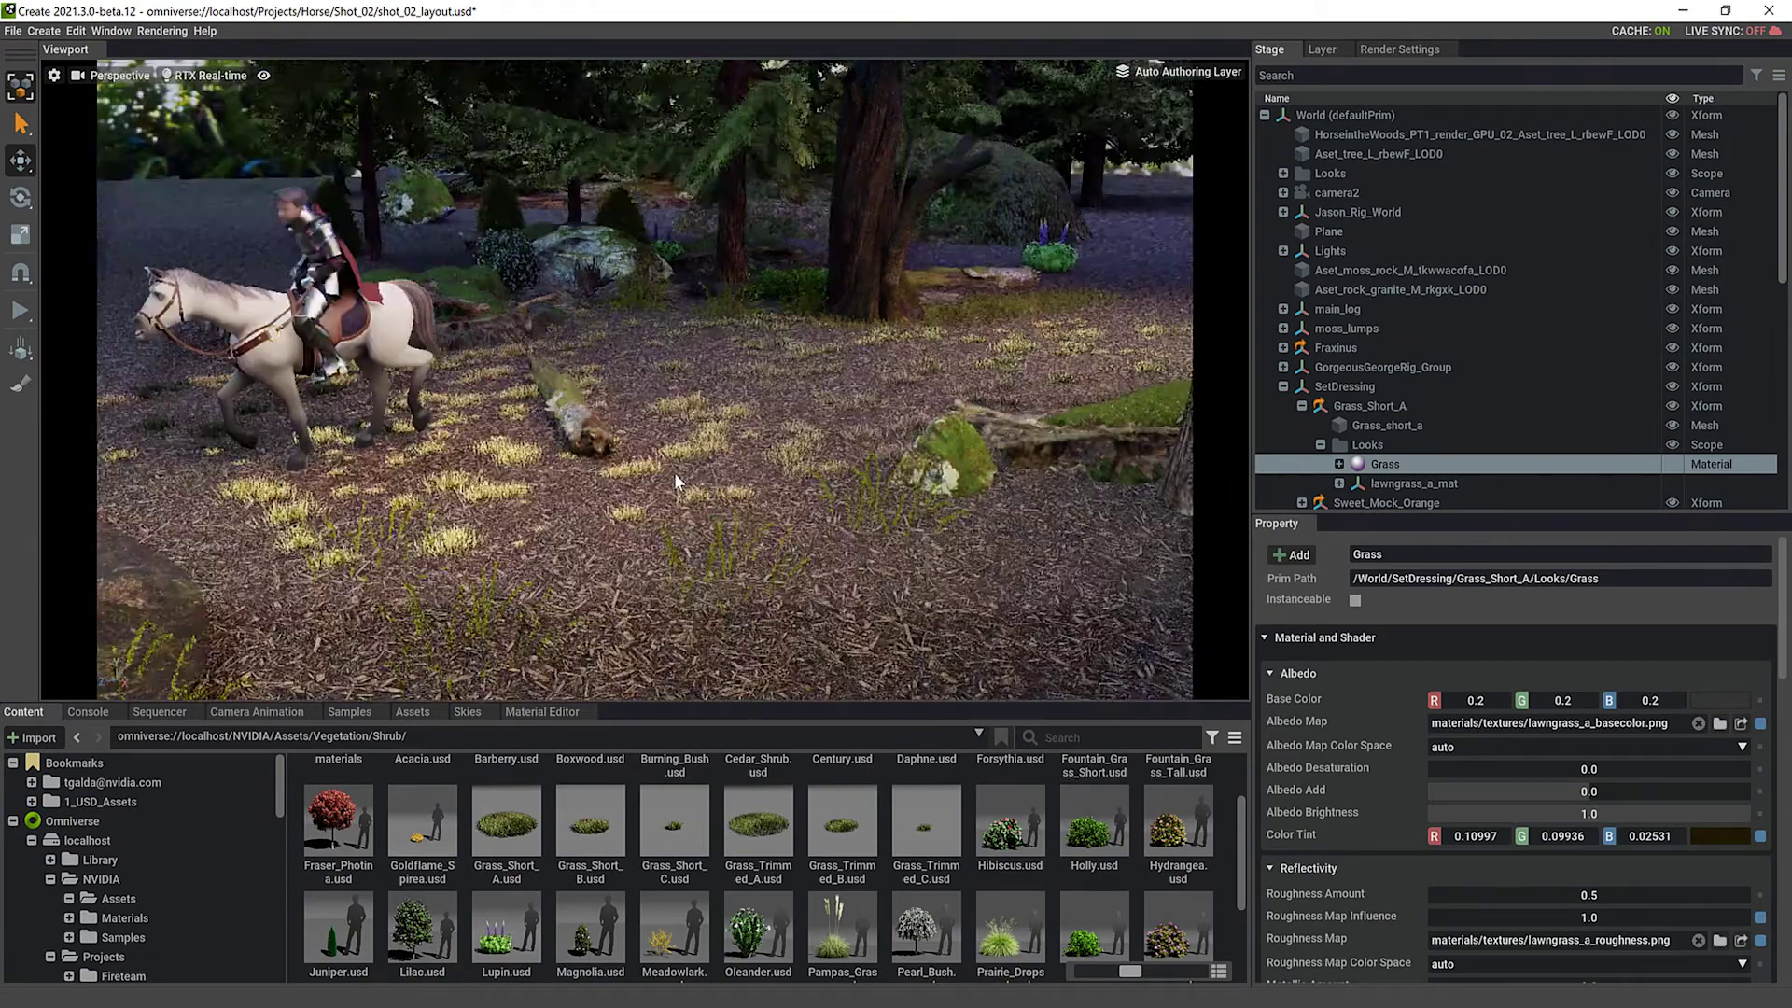
pyautogui.scroll(3, 676, 474)
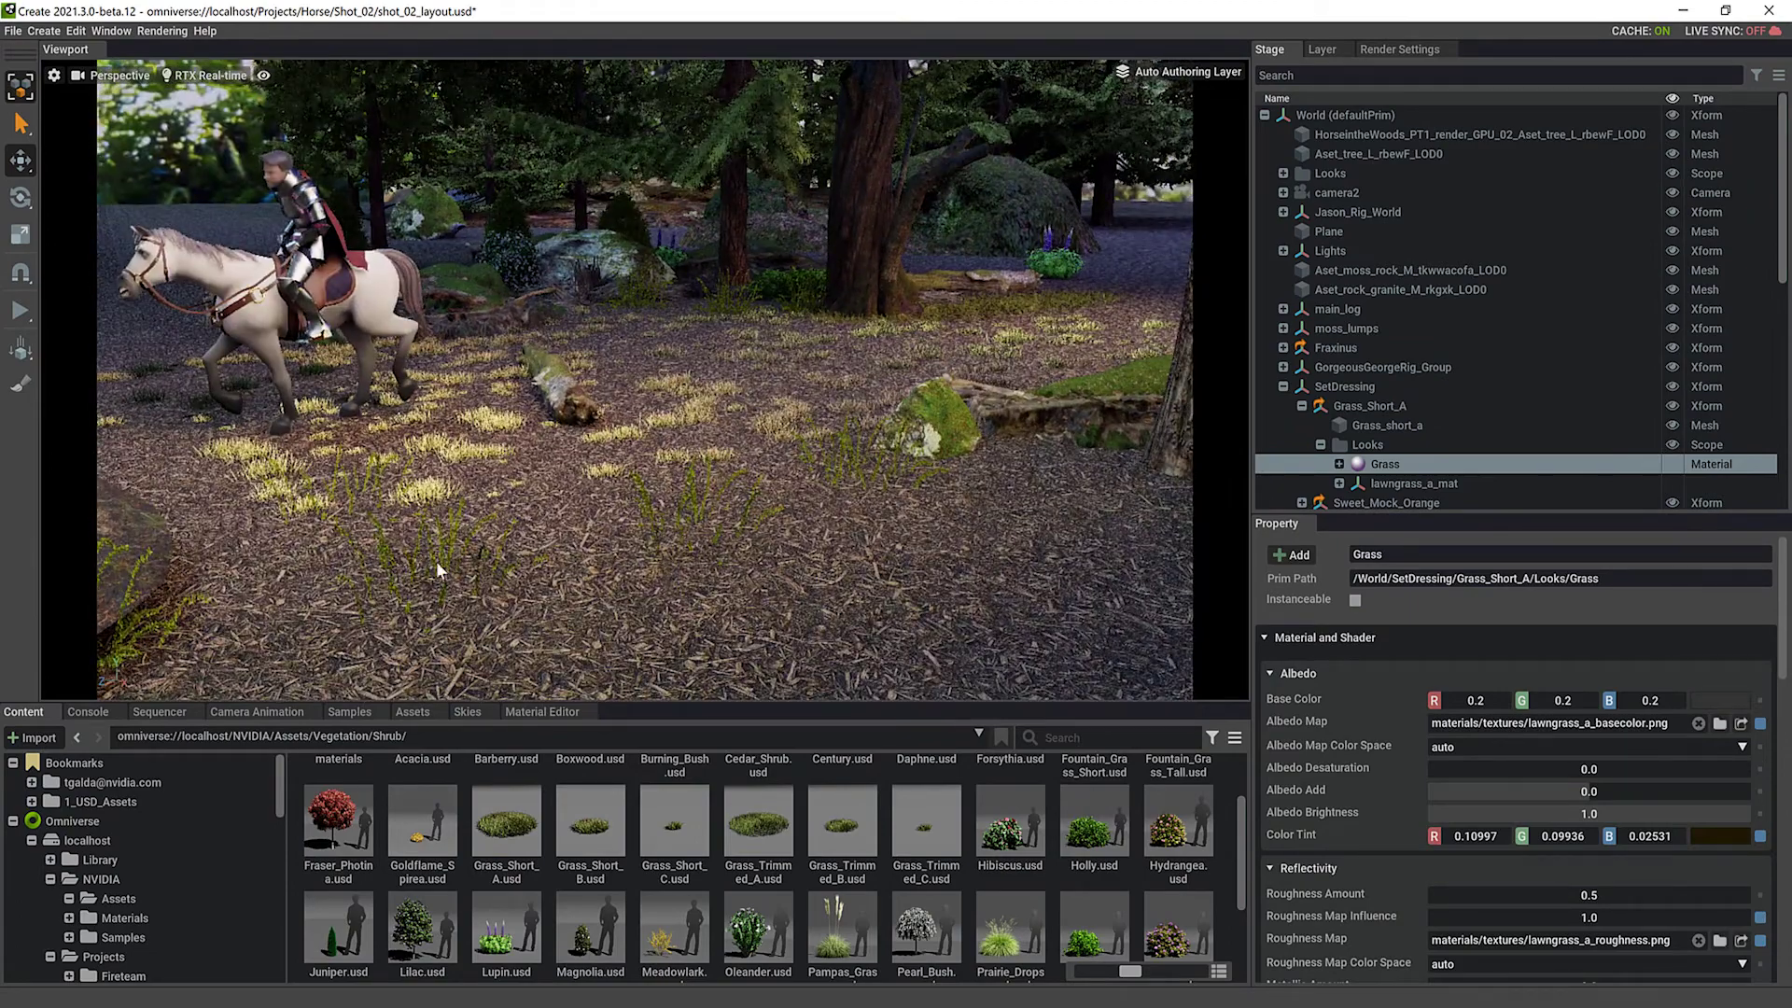
pyautogui.moveTo(1246, 799); pyautogui.dragTo(1245, 747)
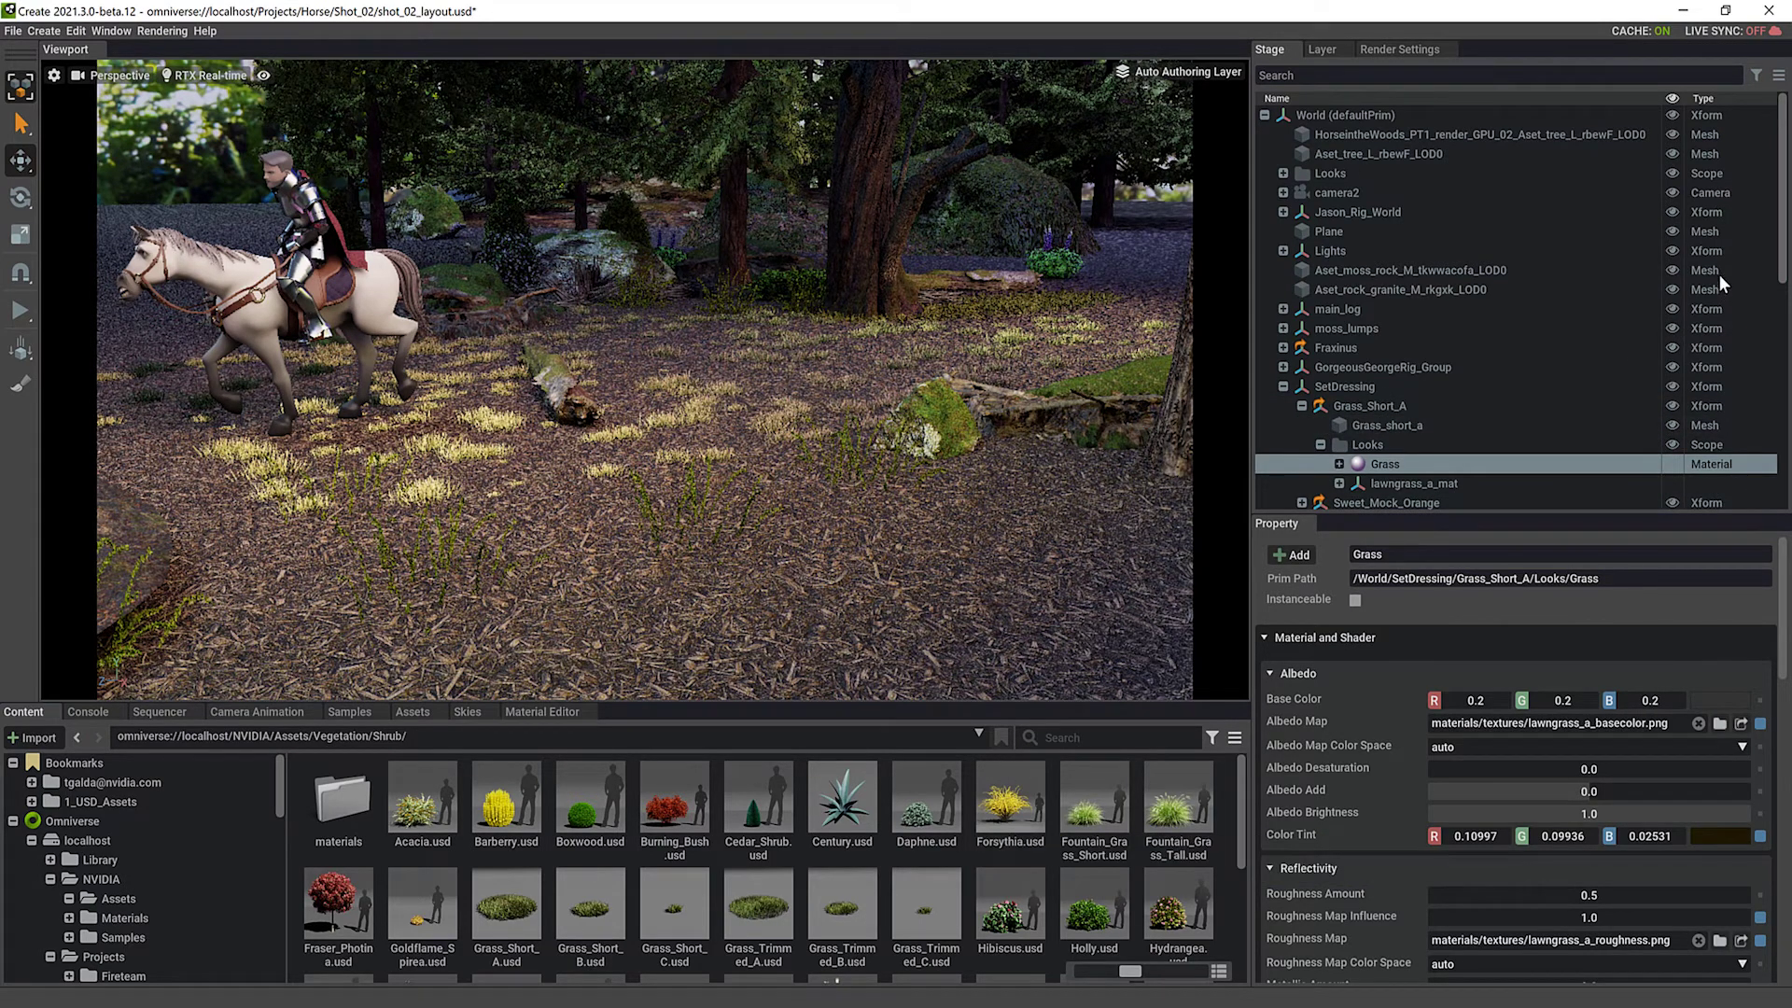
# Try duplicating the Forsythia shrub, dismiss the read-only layer warning, and show the layer stack
pyautogui.moveTo(1784, 232); pyautogui.dragTo(1785, 457)
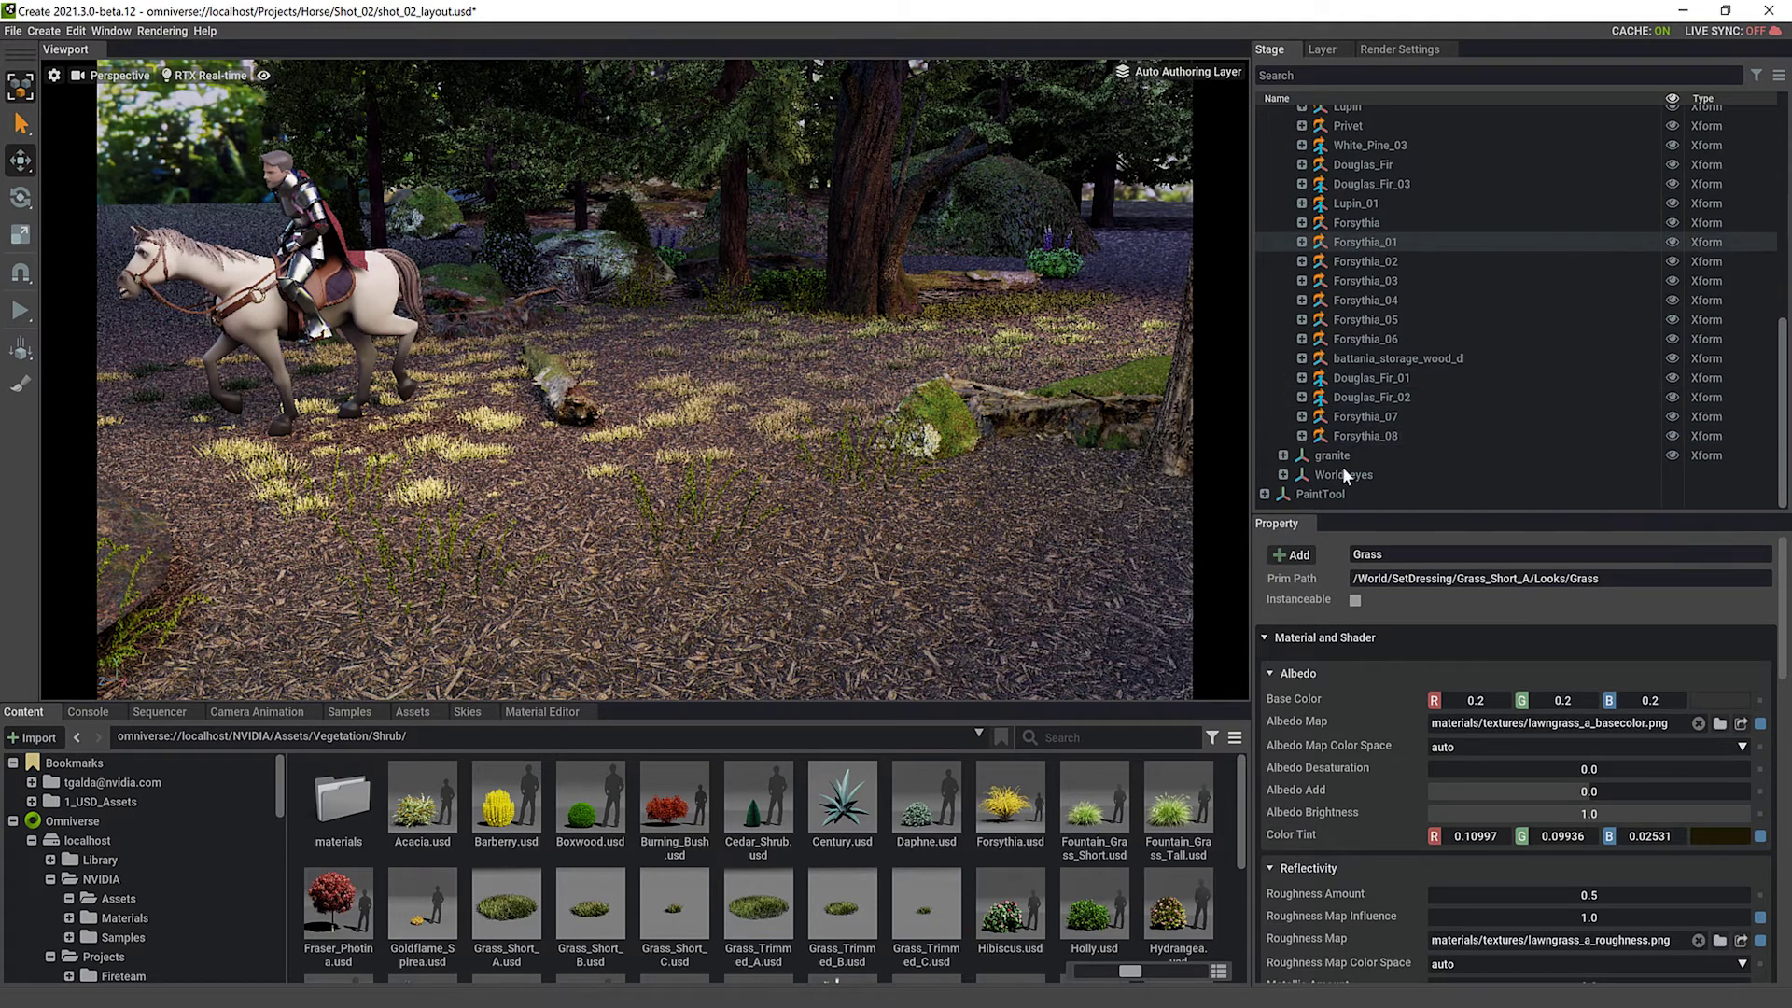
pyautogui.click(1358, 220)
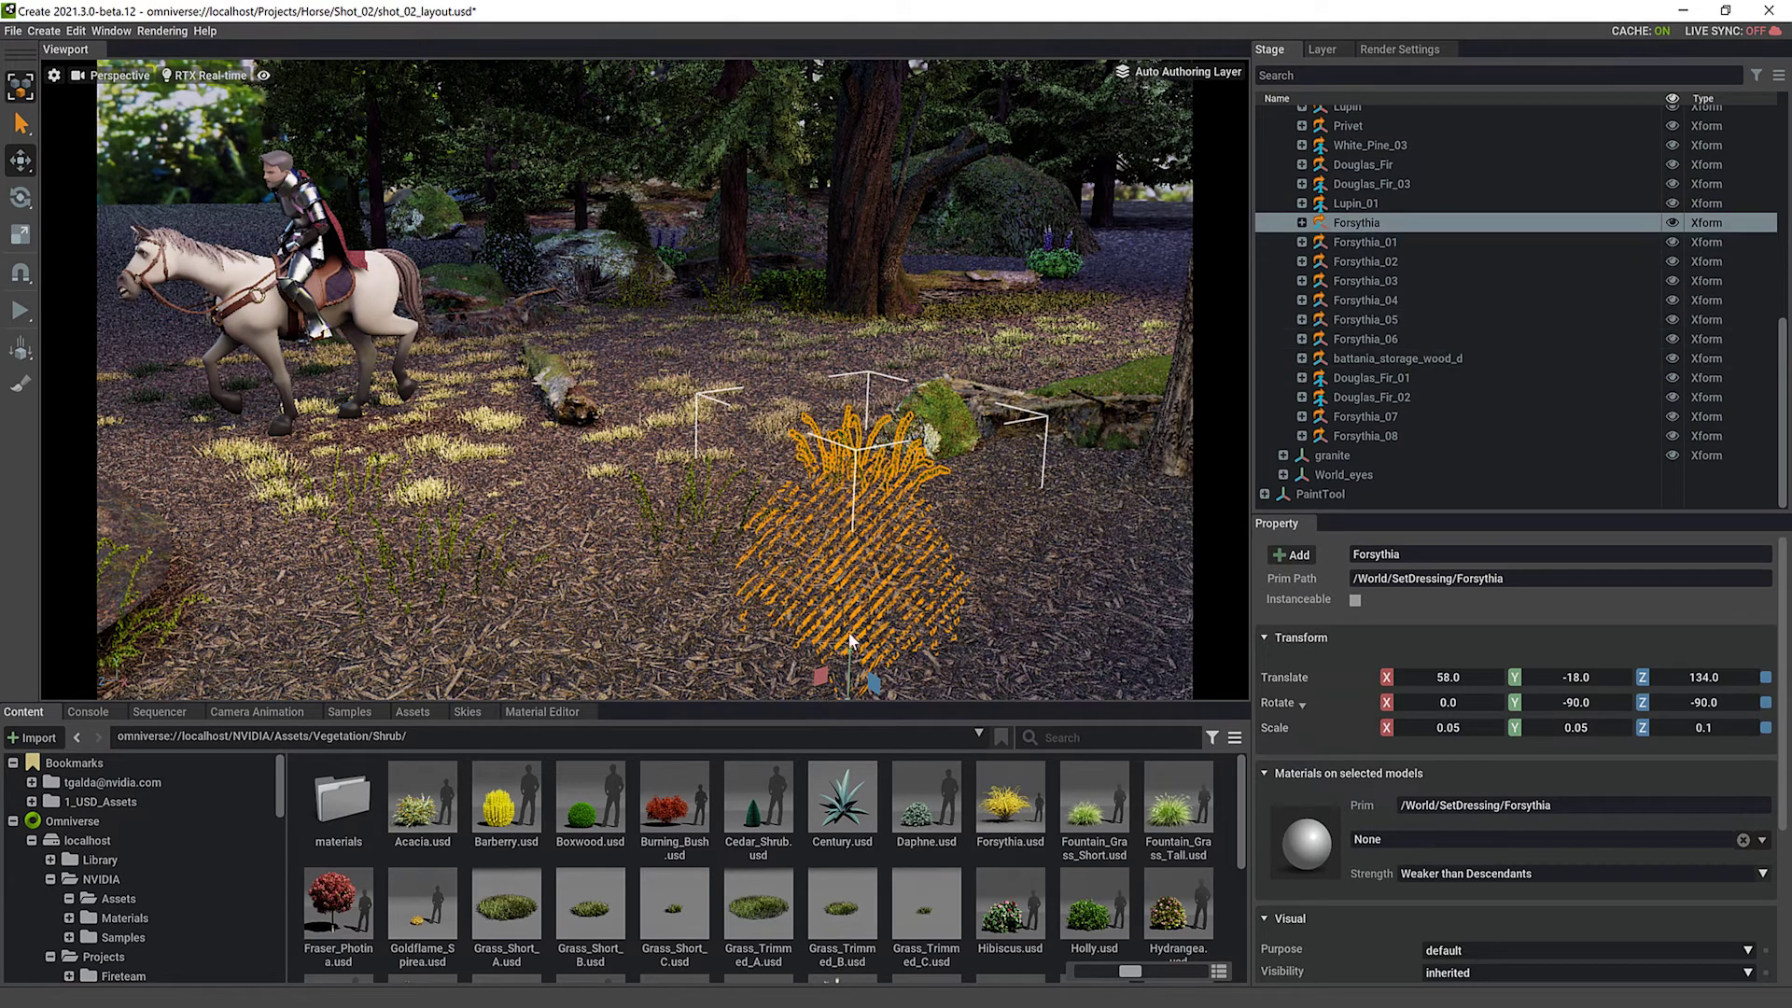
pyautogui.hotkey('ctrl', 'd')
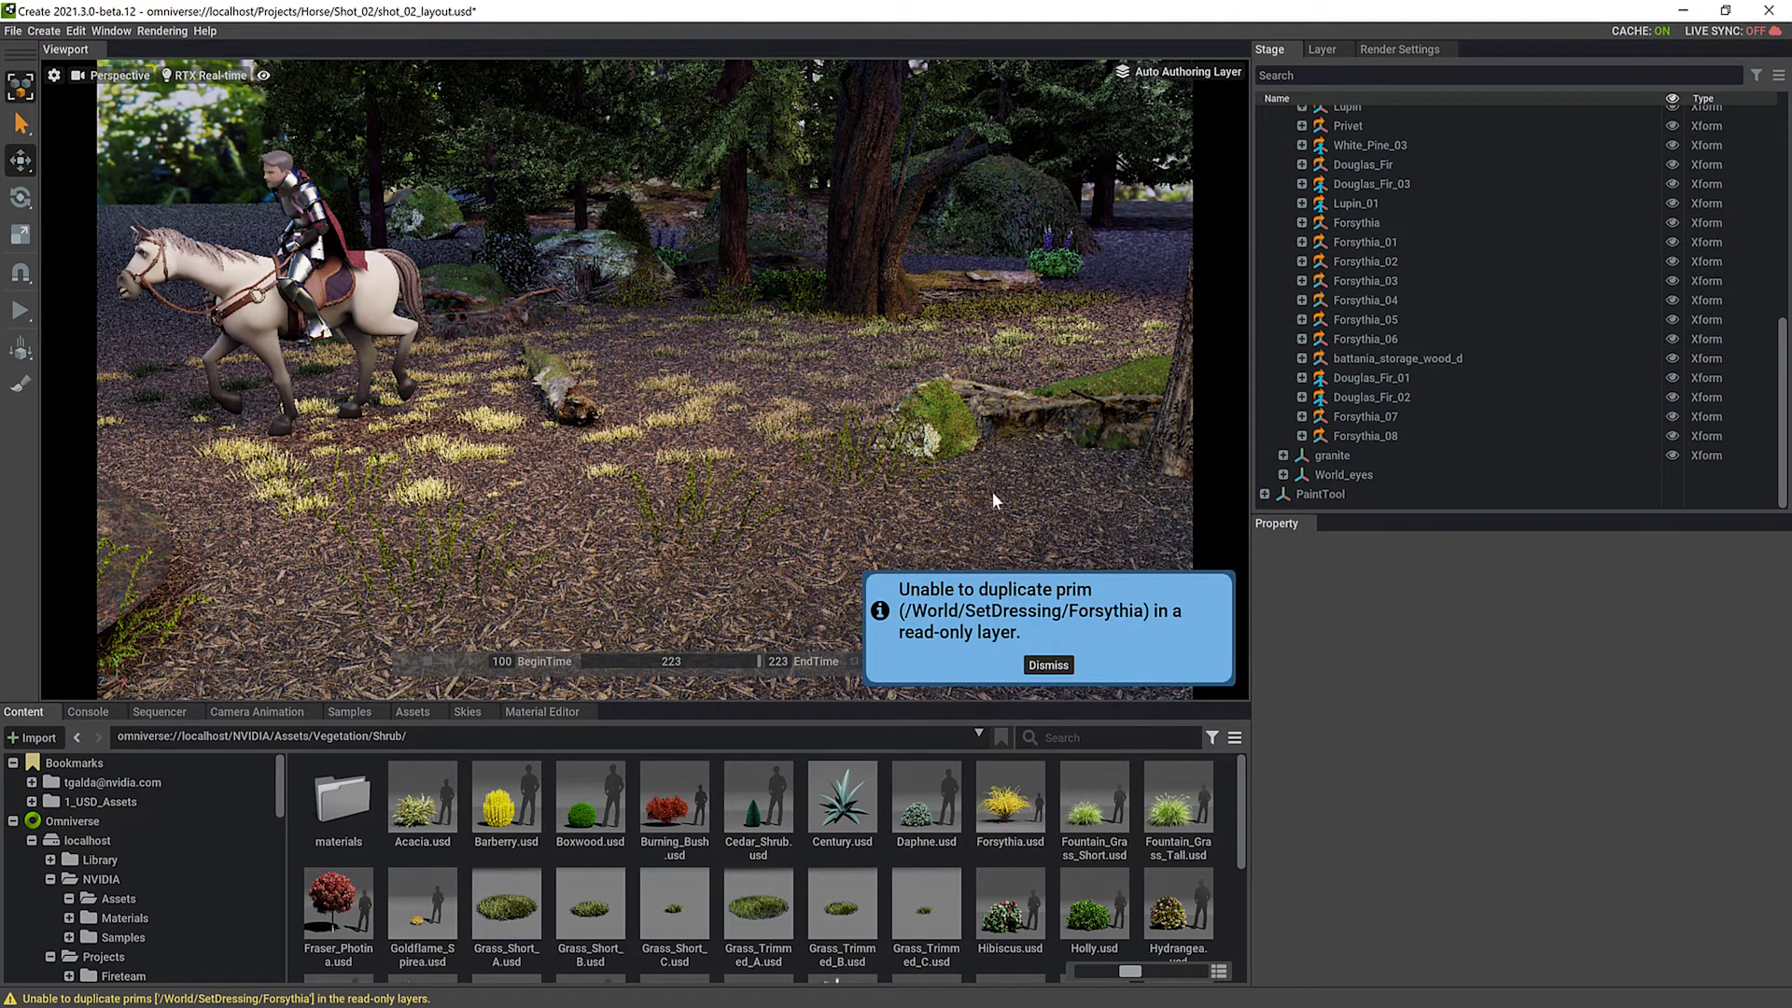
pyautogui.click(1049, 665)
pyautogui.click(1326, 54)
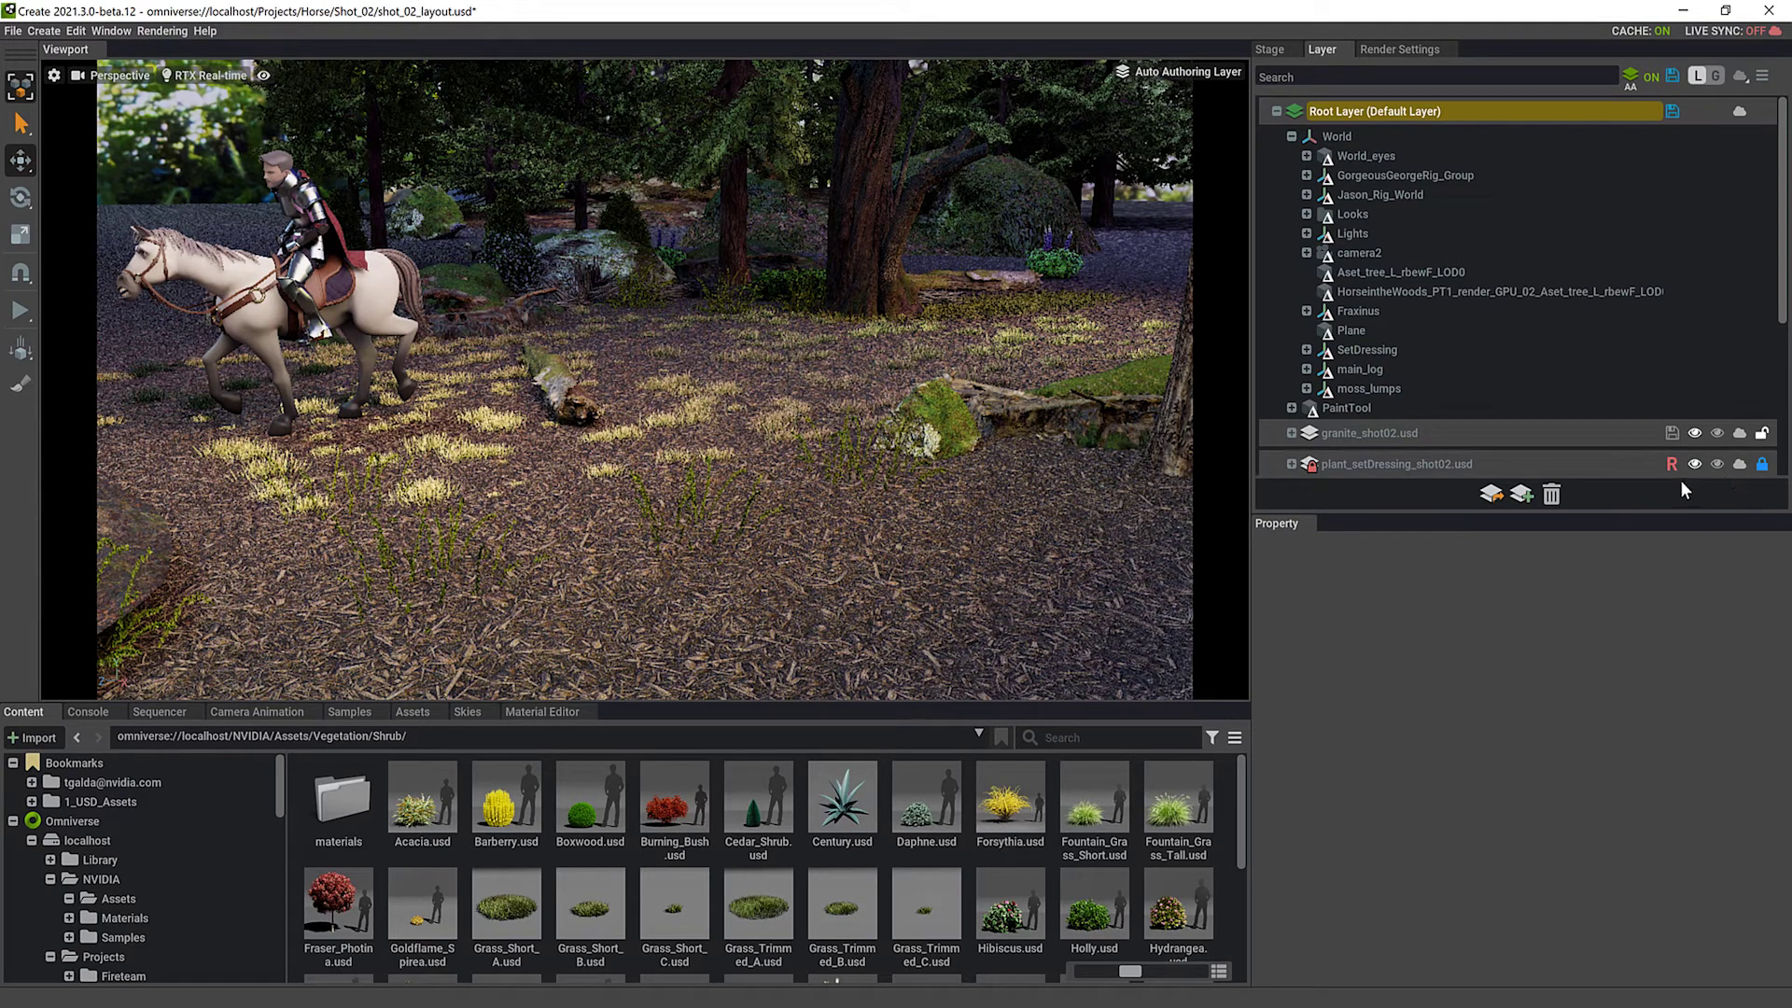
# Create sublayer setDressExample.usd in Shot_02 and make it the default edit layer
pyautogui.click(1522, 495)
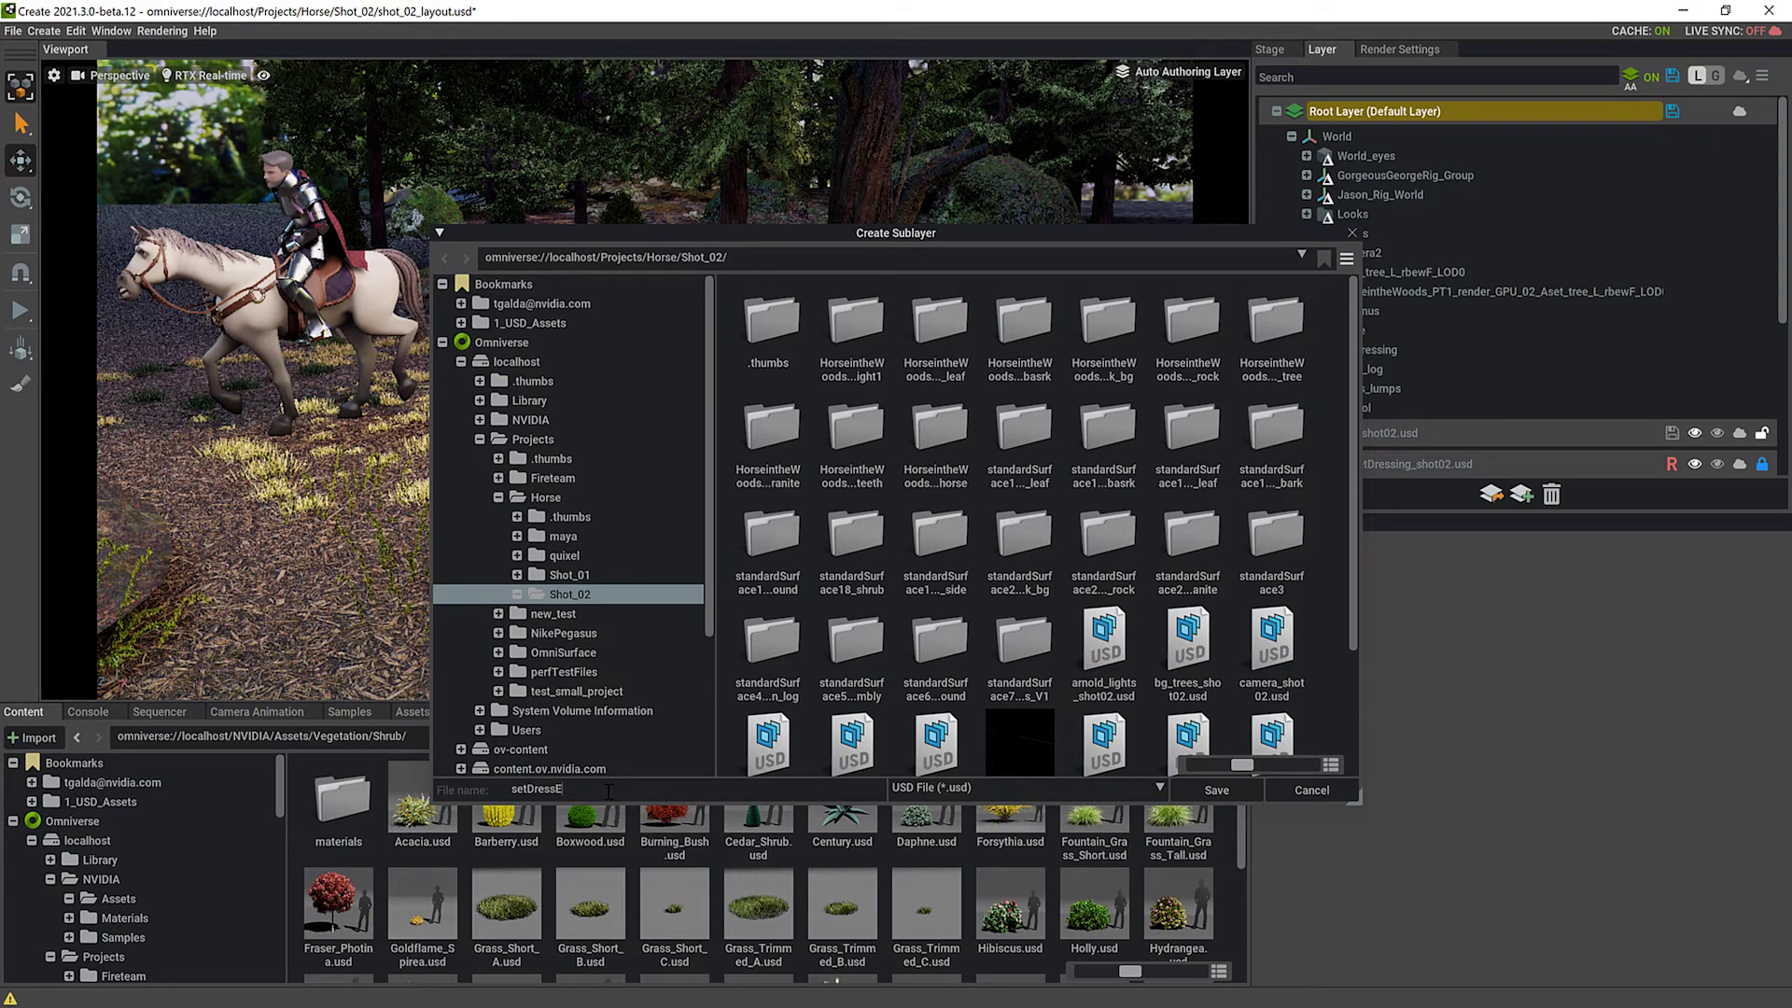
pyautogui.press('Return')
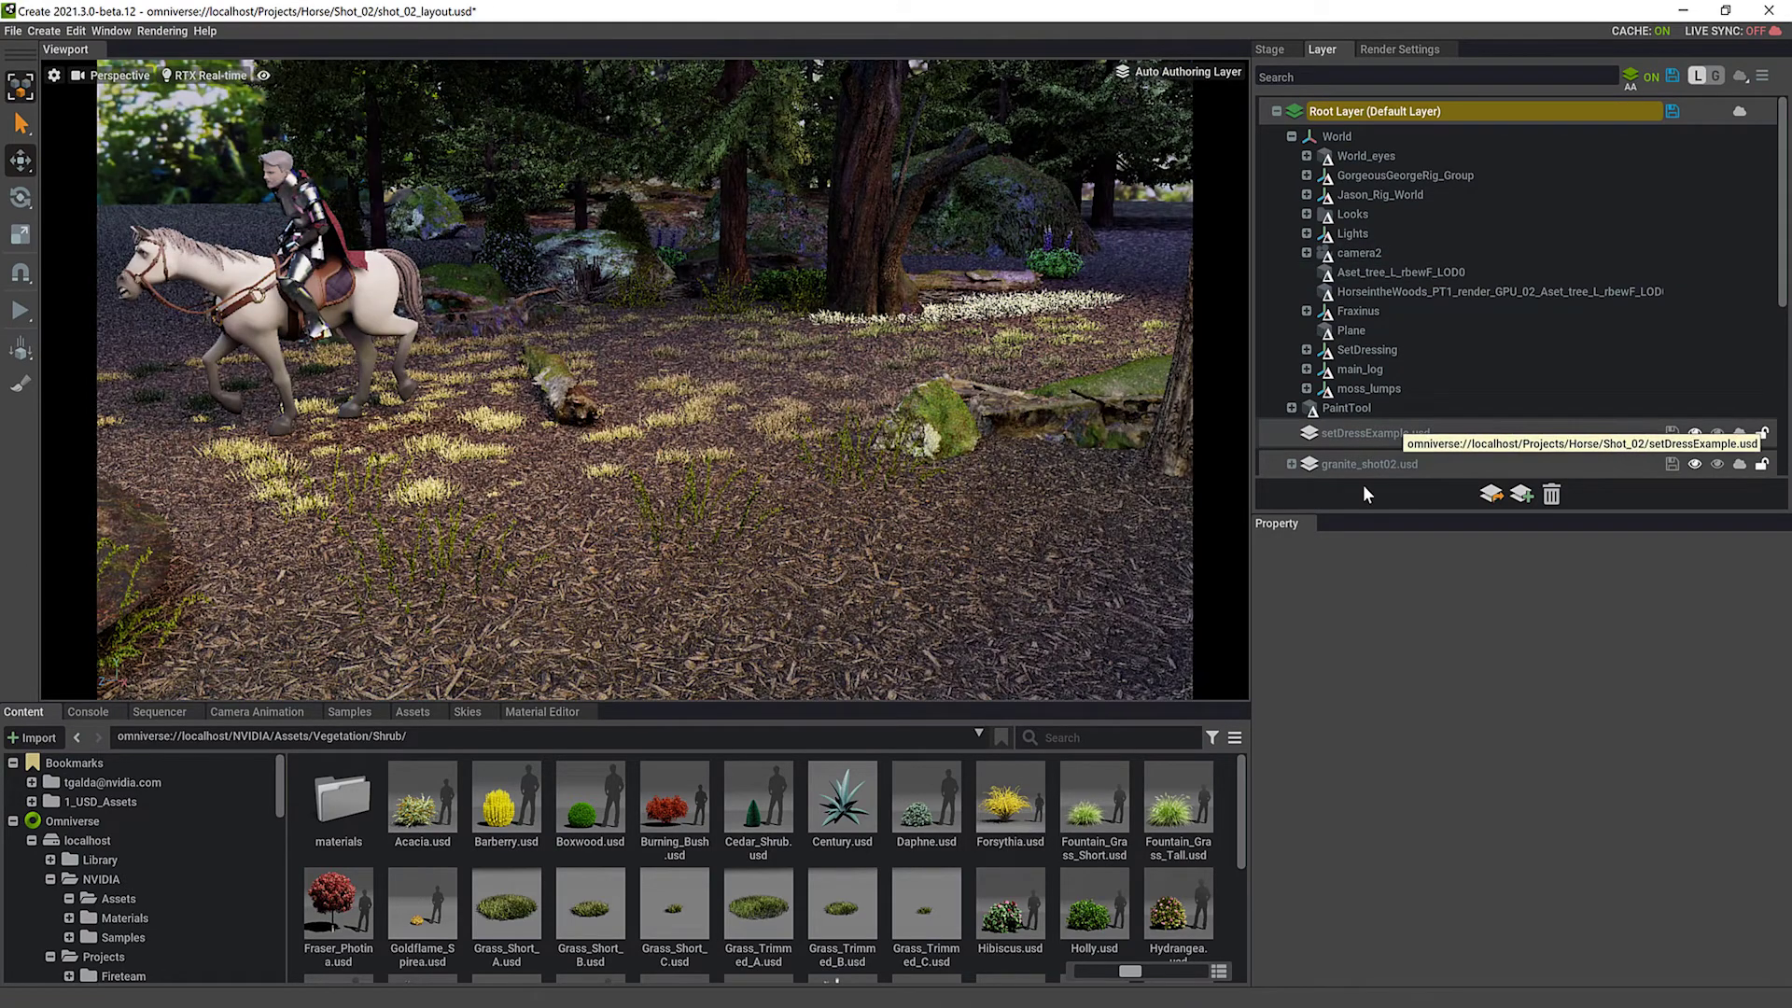
pyautogui.click(1380, 433)
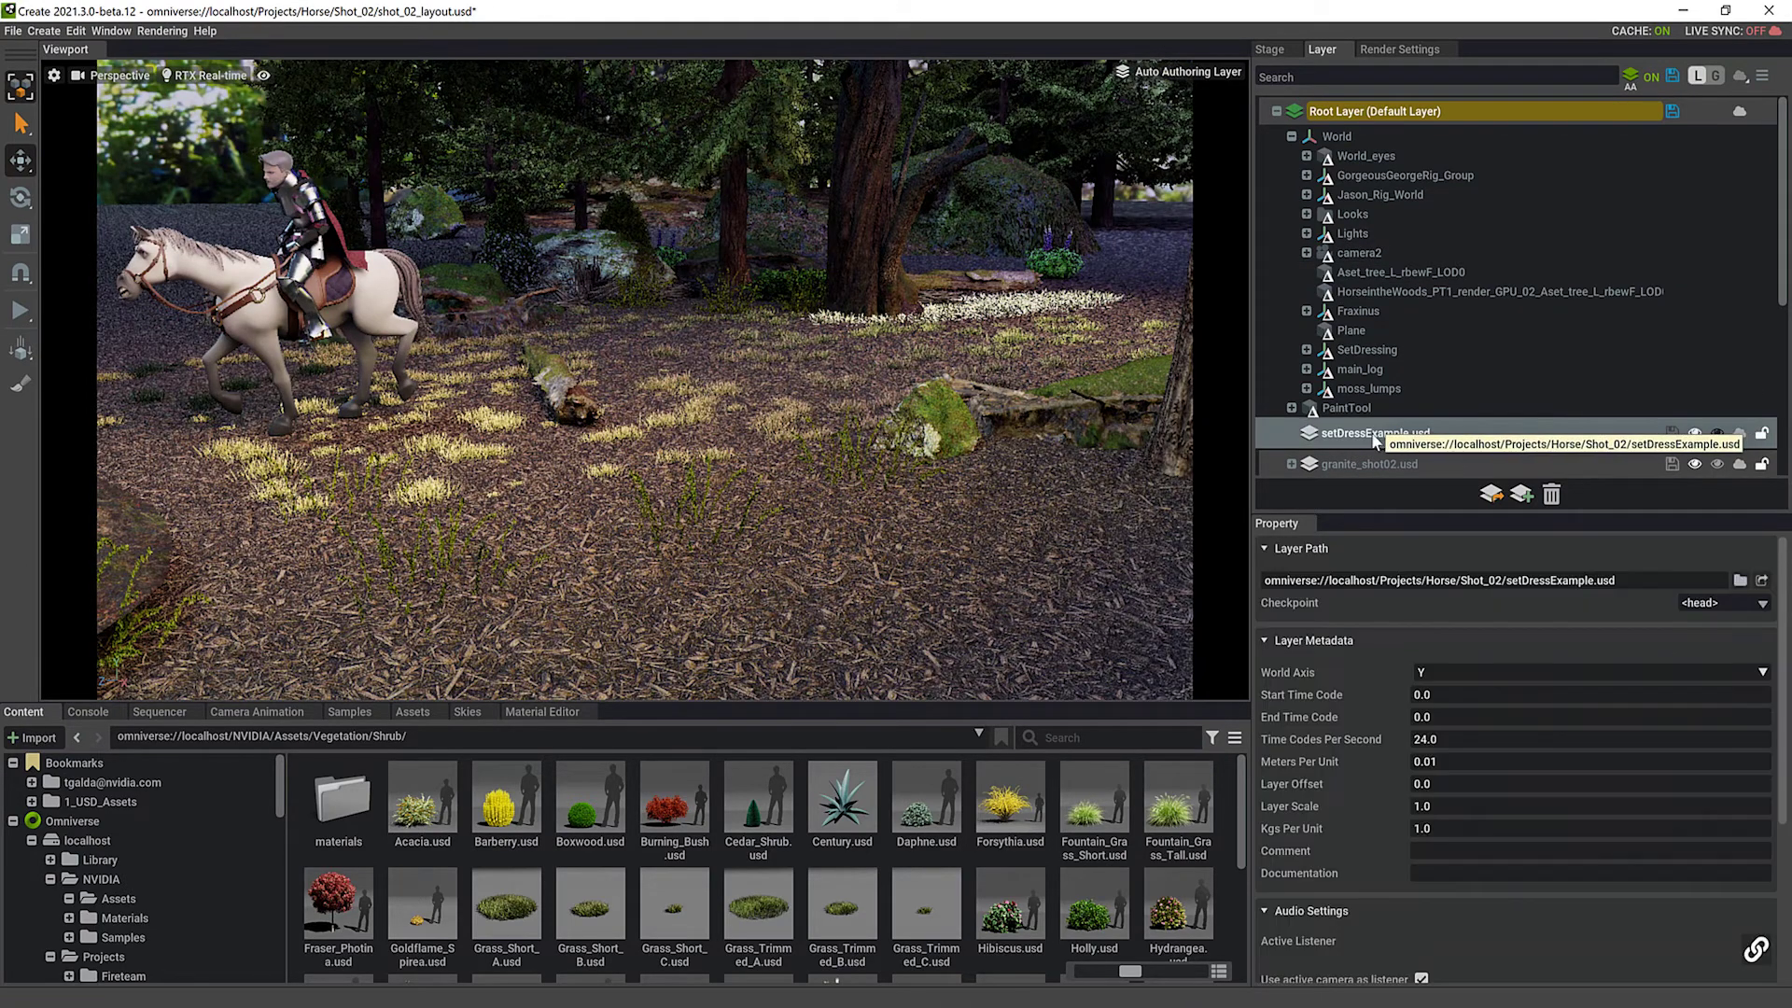
pyautogui.rightClick(1379, 439)
pyautogui.click(1457, 444)
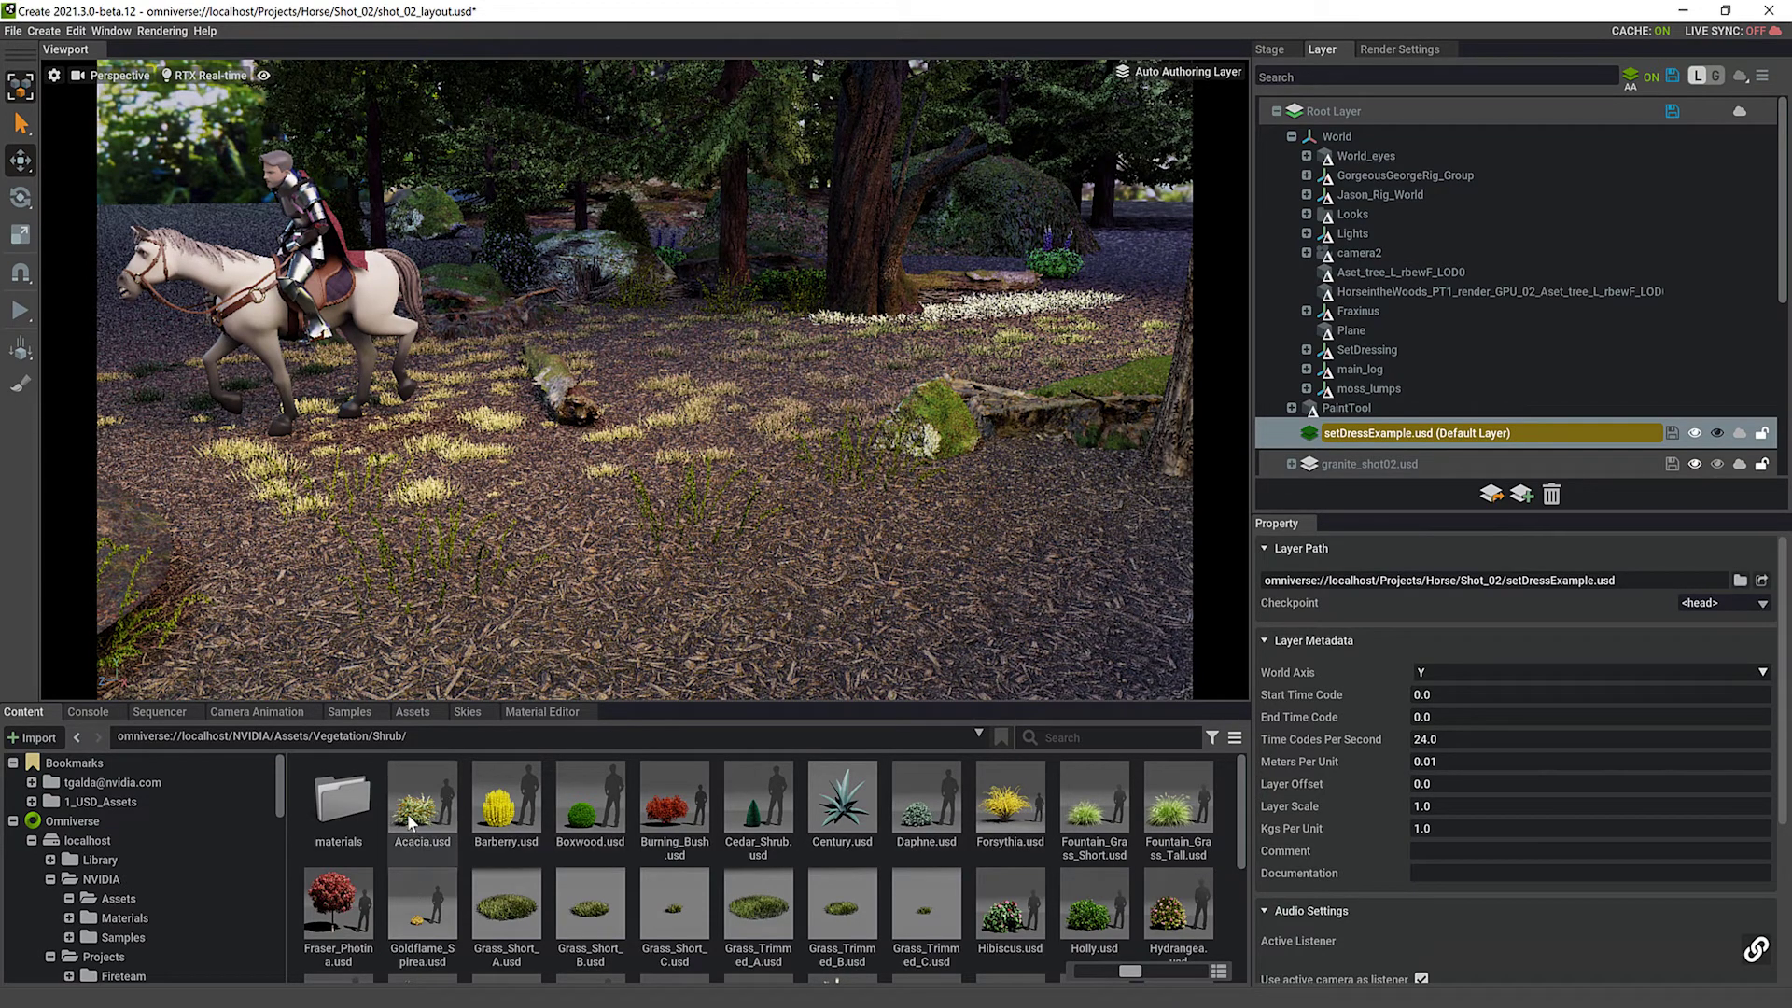
# Drop an Acacia shrub into the clearing, scale it to 0.1 on X, Y and Z, and move it beside the log
pyautogui.moveTo(723, 691); pyautogui.dragTo(968, 585)
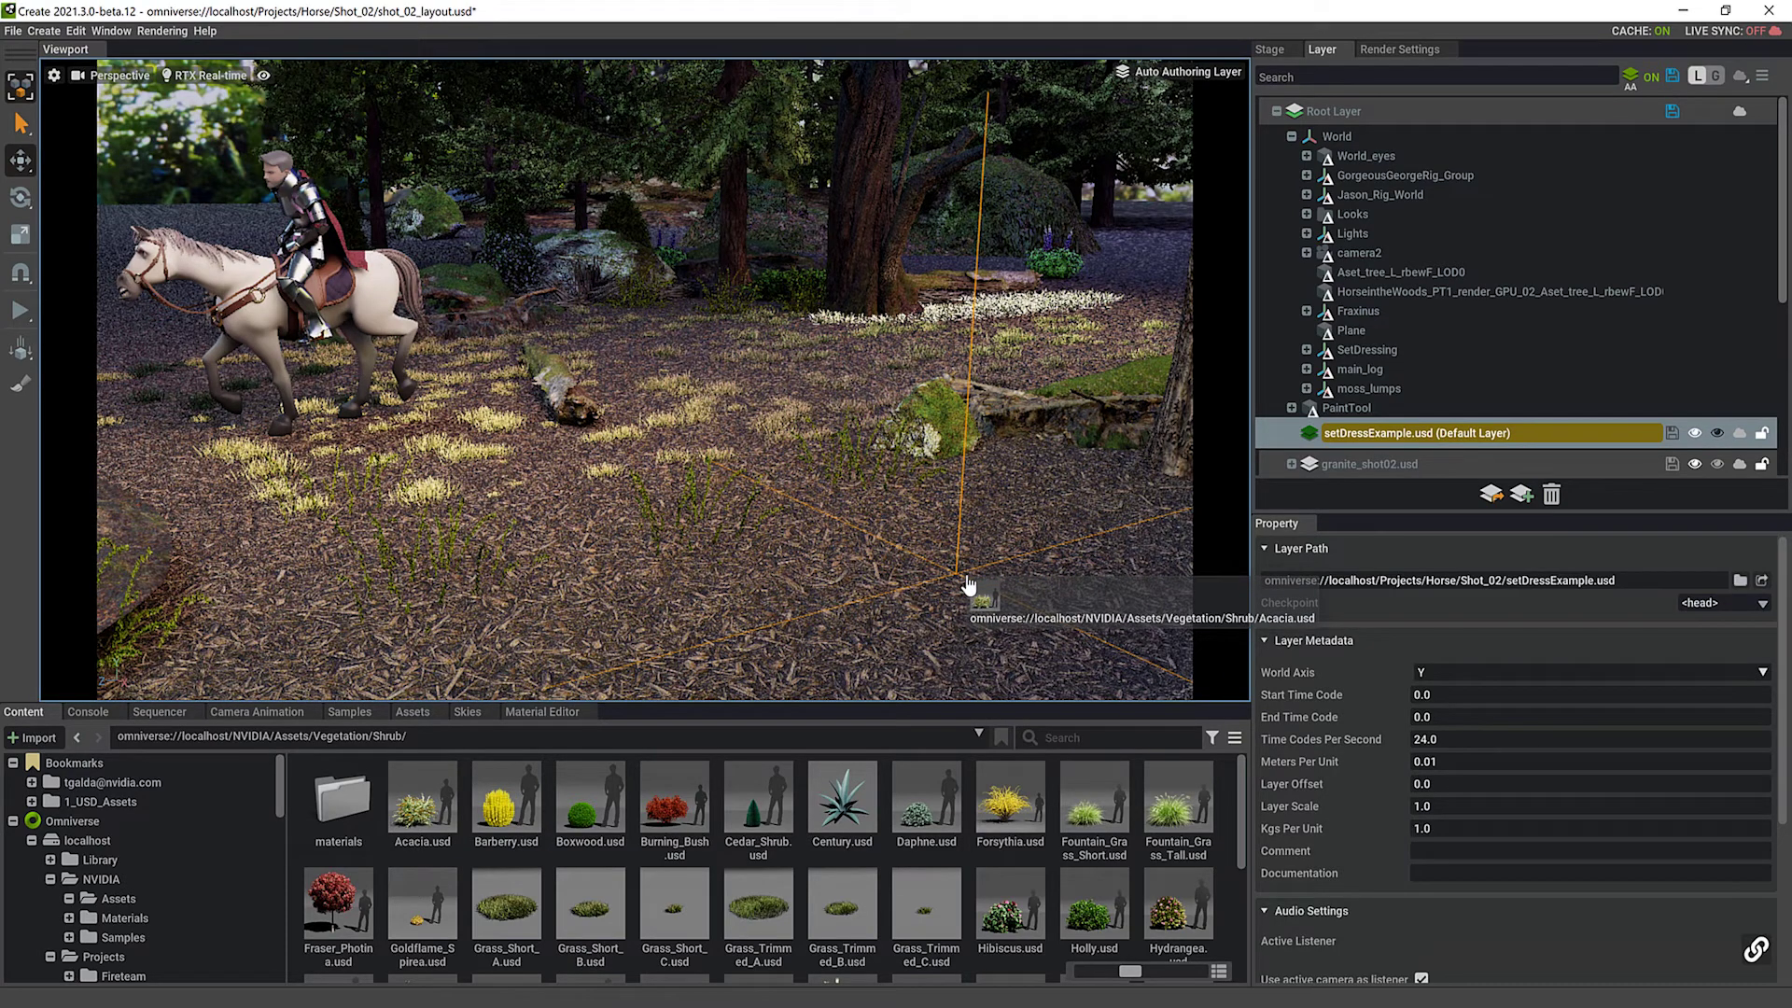
pyautogui.moveTo(969, 585); pyautogui.dragTo(969, 585)
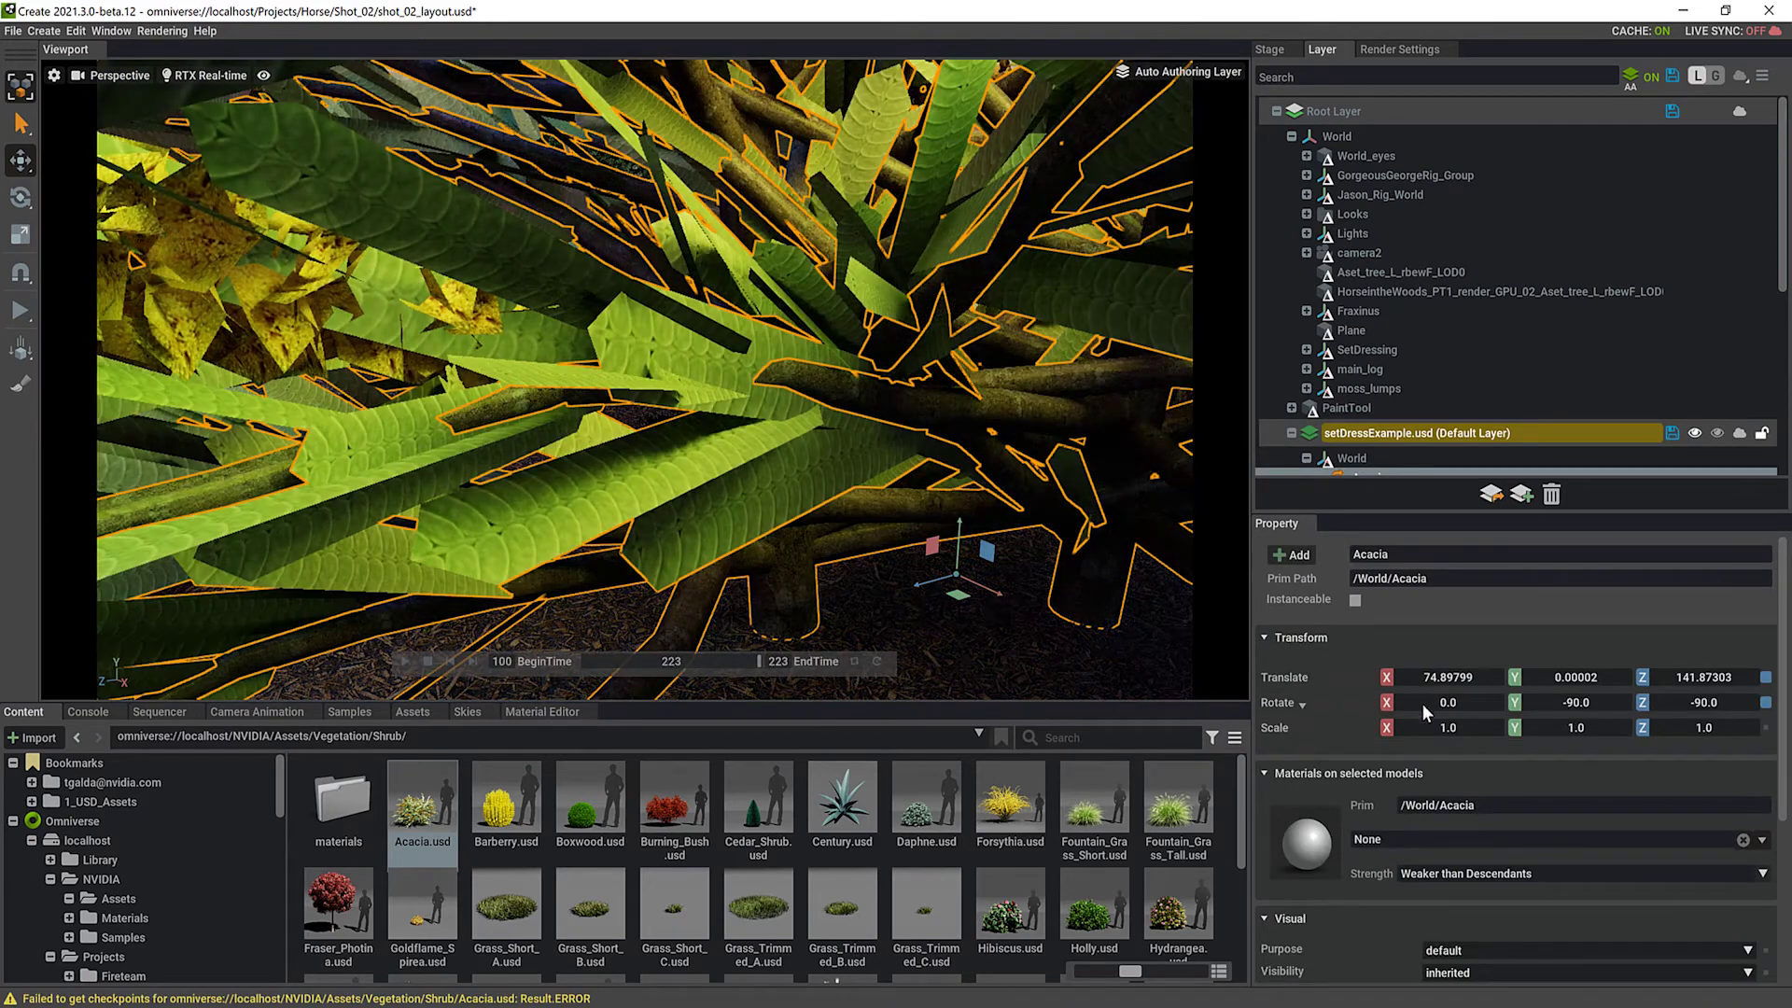
pyautogui.doubleClick(1462, 734)
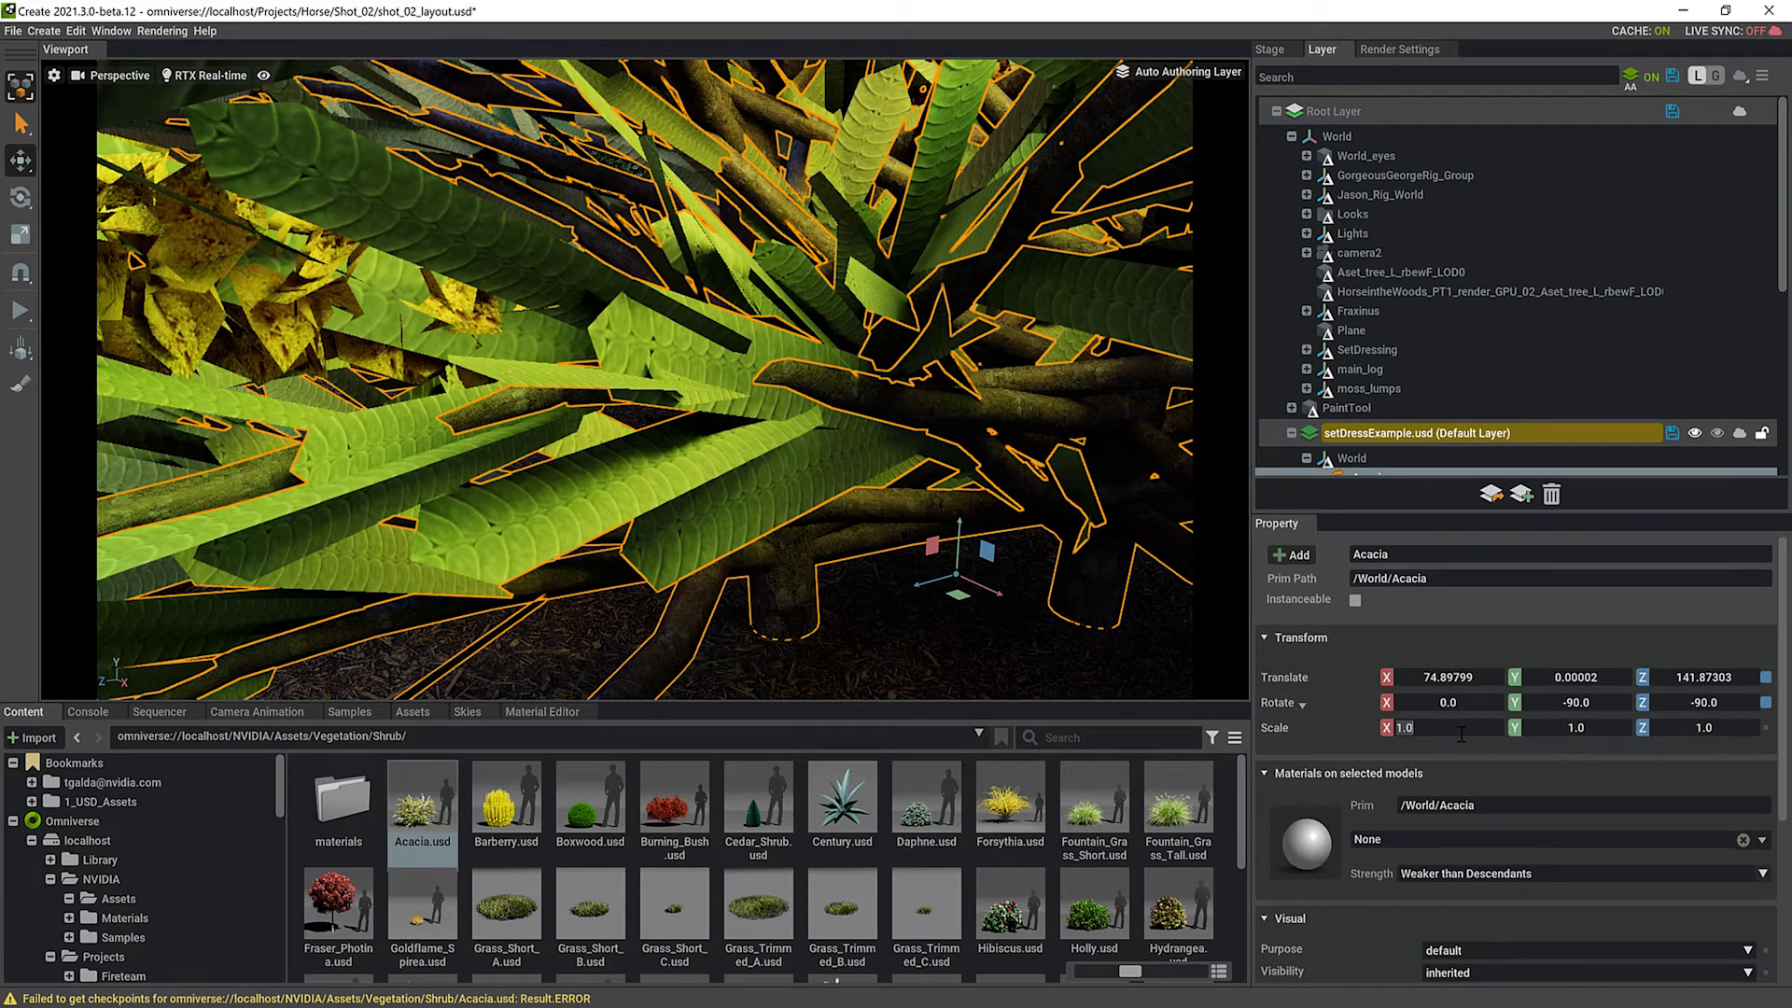
pyautogui.write('0.1')
pyautogui.press('Return')
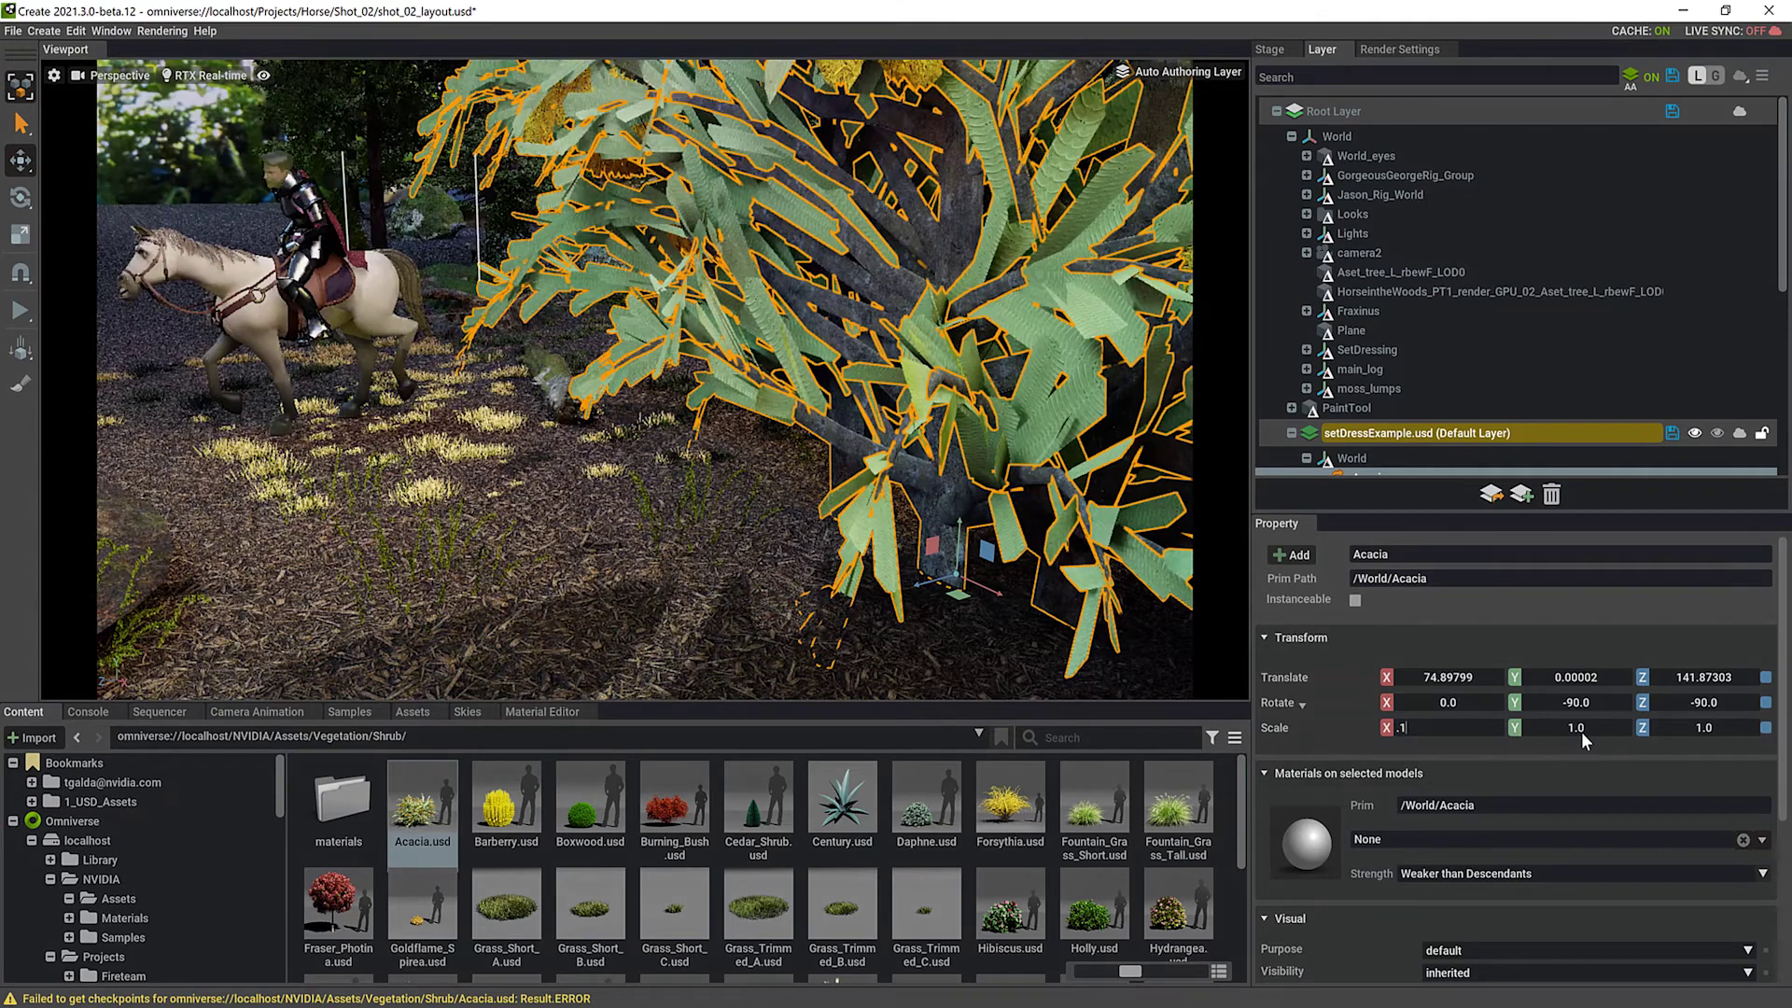
pyautogui.doubleClick(1581, 732)
pyautogui.write('0.1')
pyautogui.press('Return')
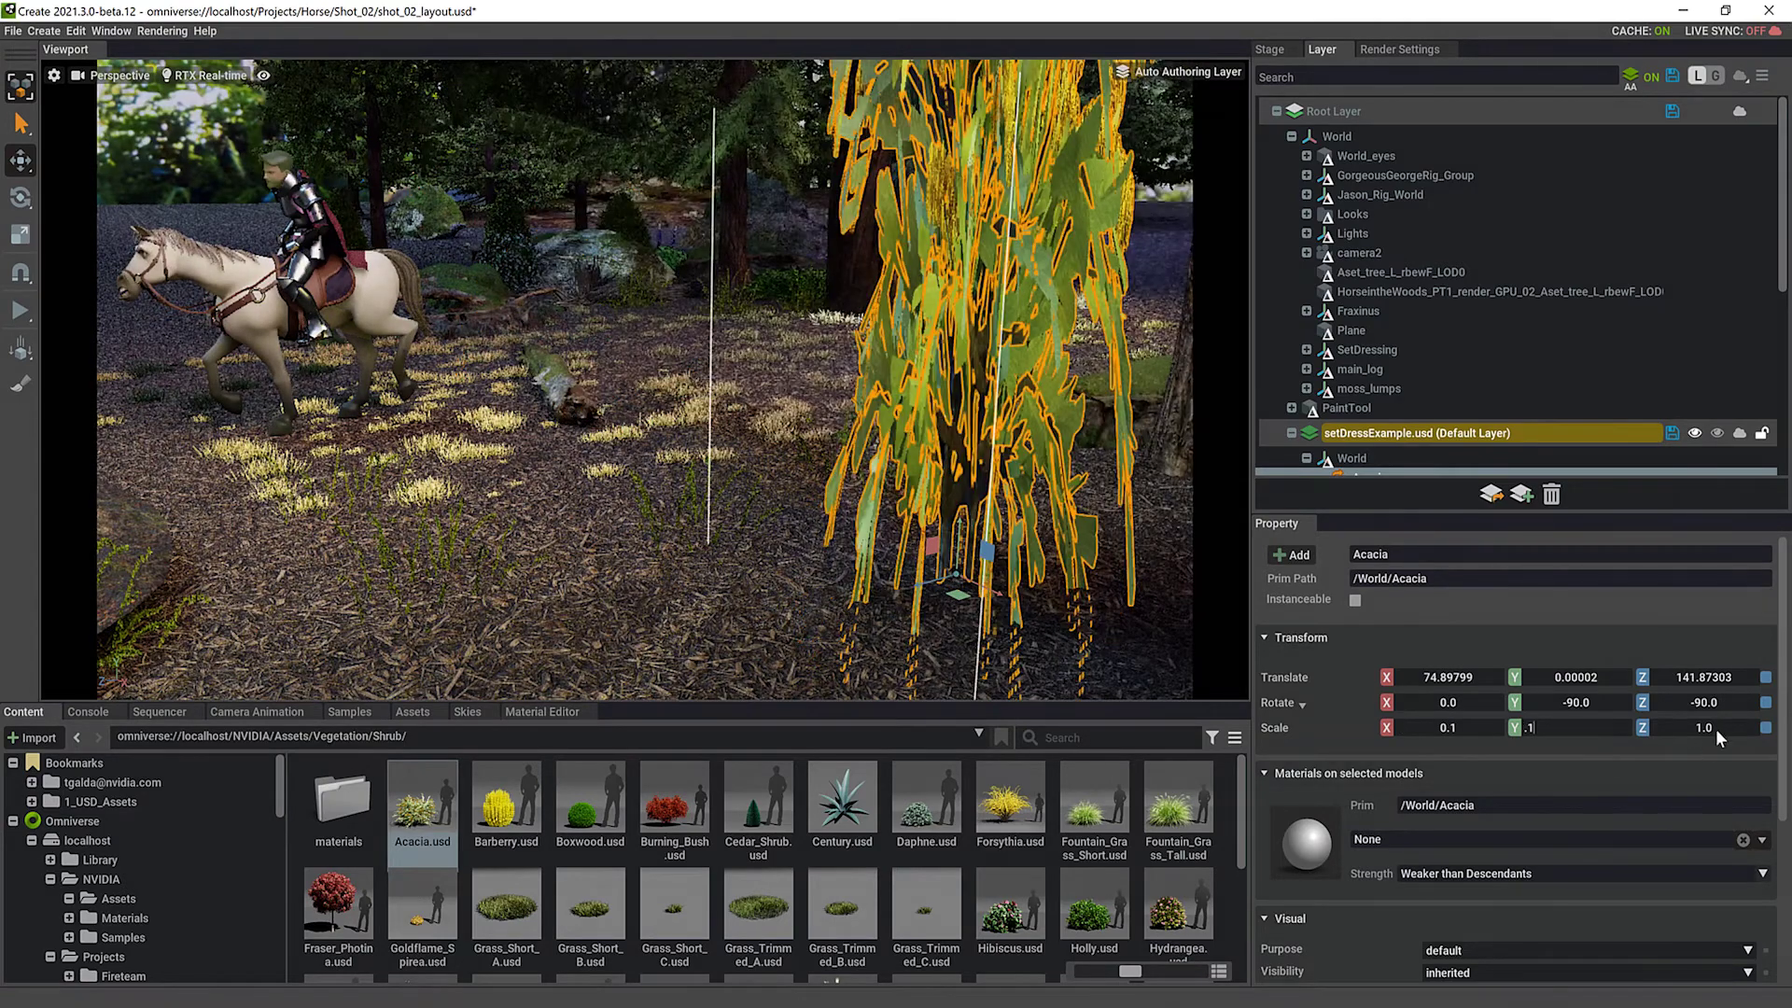
pyautogui.doubleClick(1719, 724)
pyautogui.write('.1')
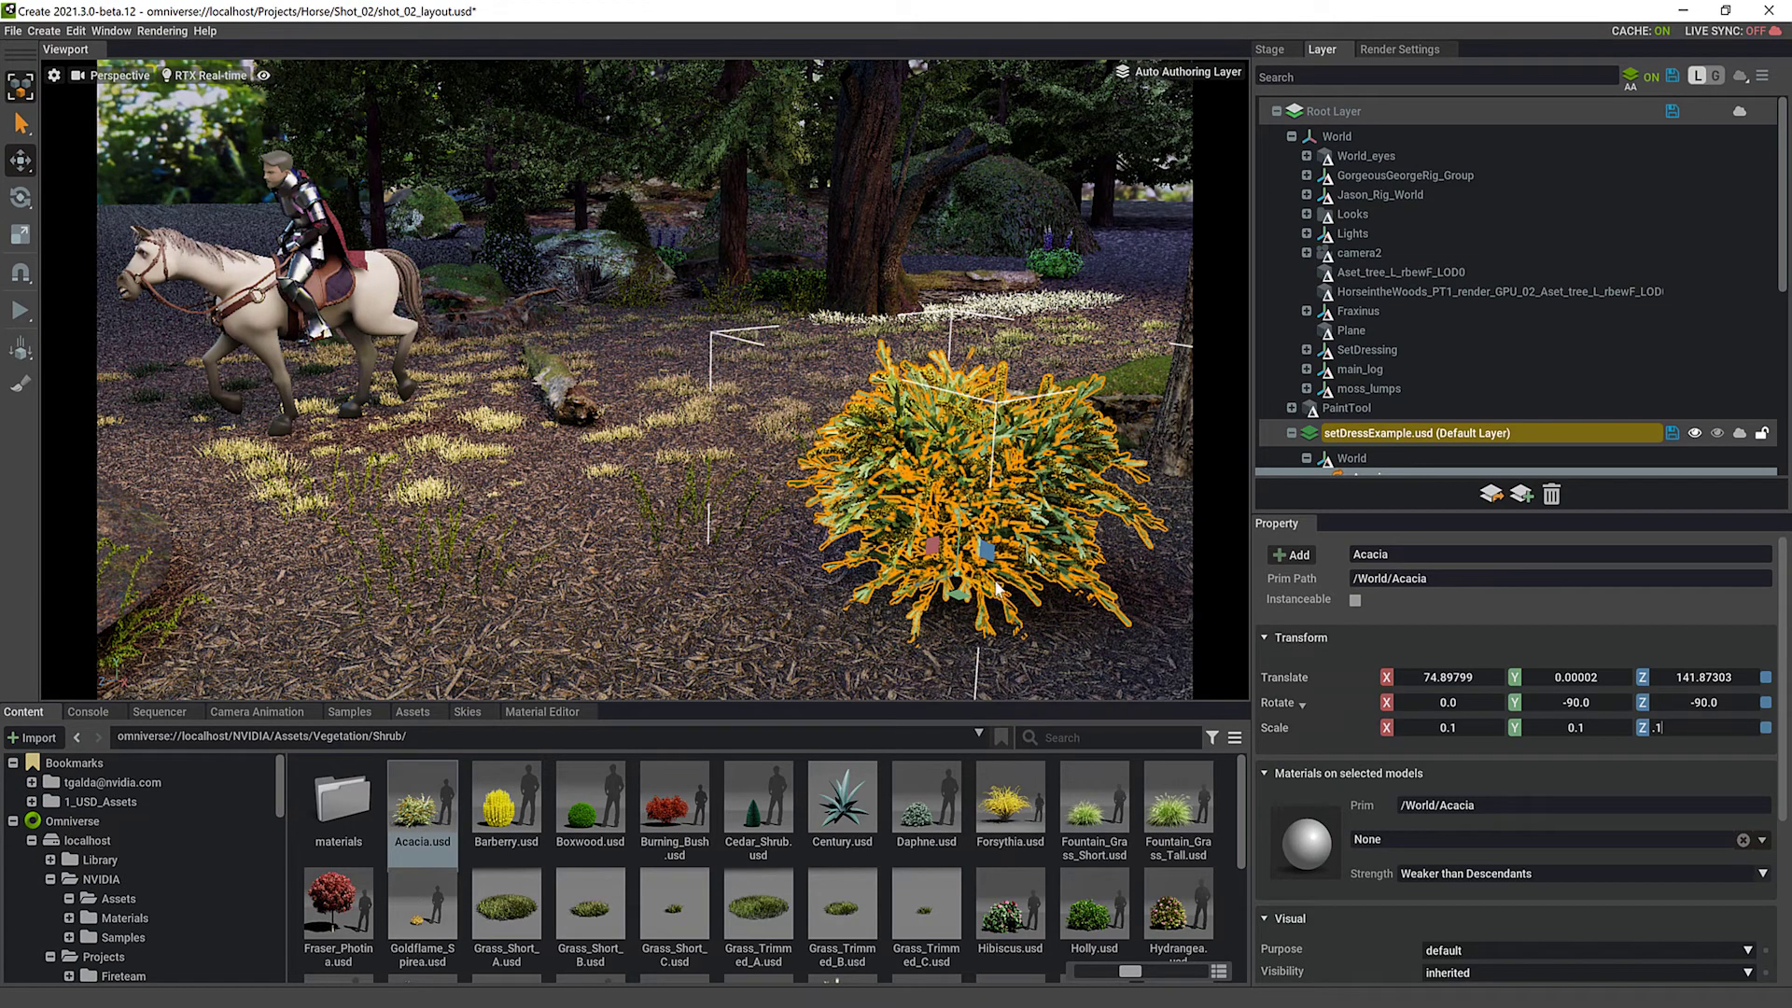
pyautogui.moveTo(995, 584); pyautogui.dragTo(485, 336)
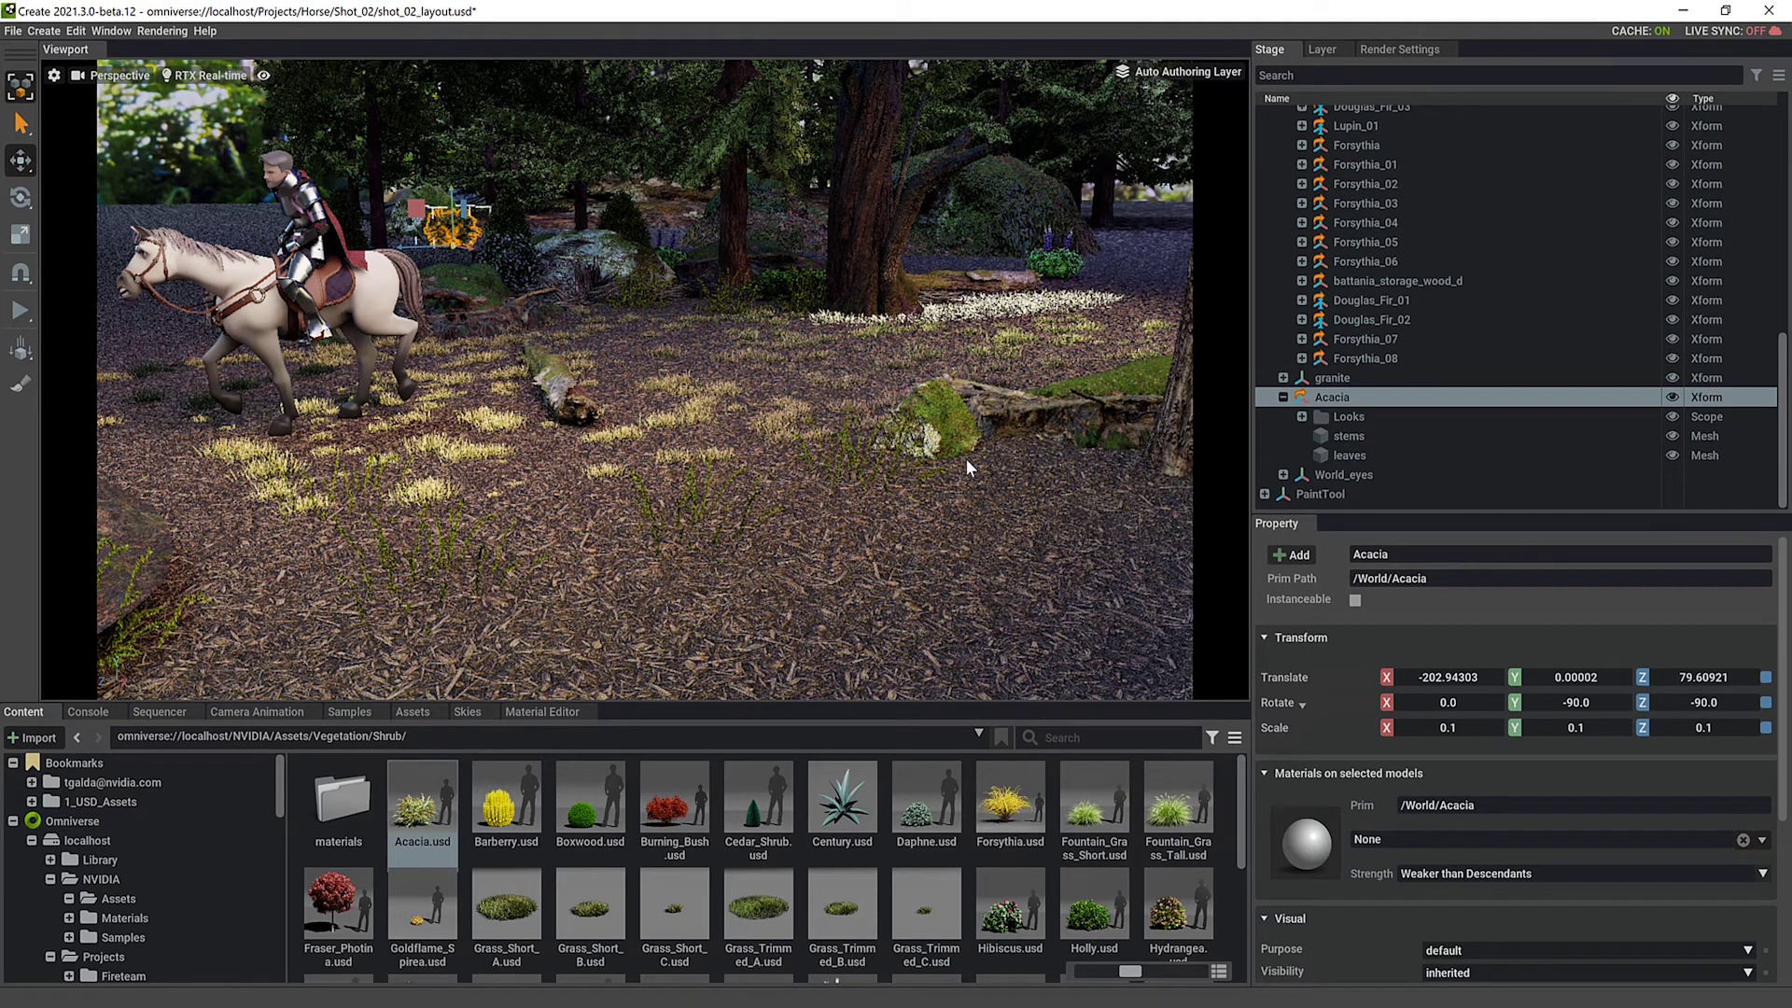
# Fly the camera toward the mossy log and play the shot's animation
pyautogui.moveTo(853, 569); pyautogui.dragTo(813, 590, button='right')
pyautogui.moveTo(675, 550); pyautogui.dragTo(763, 635, button='right')
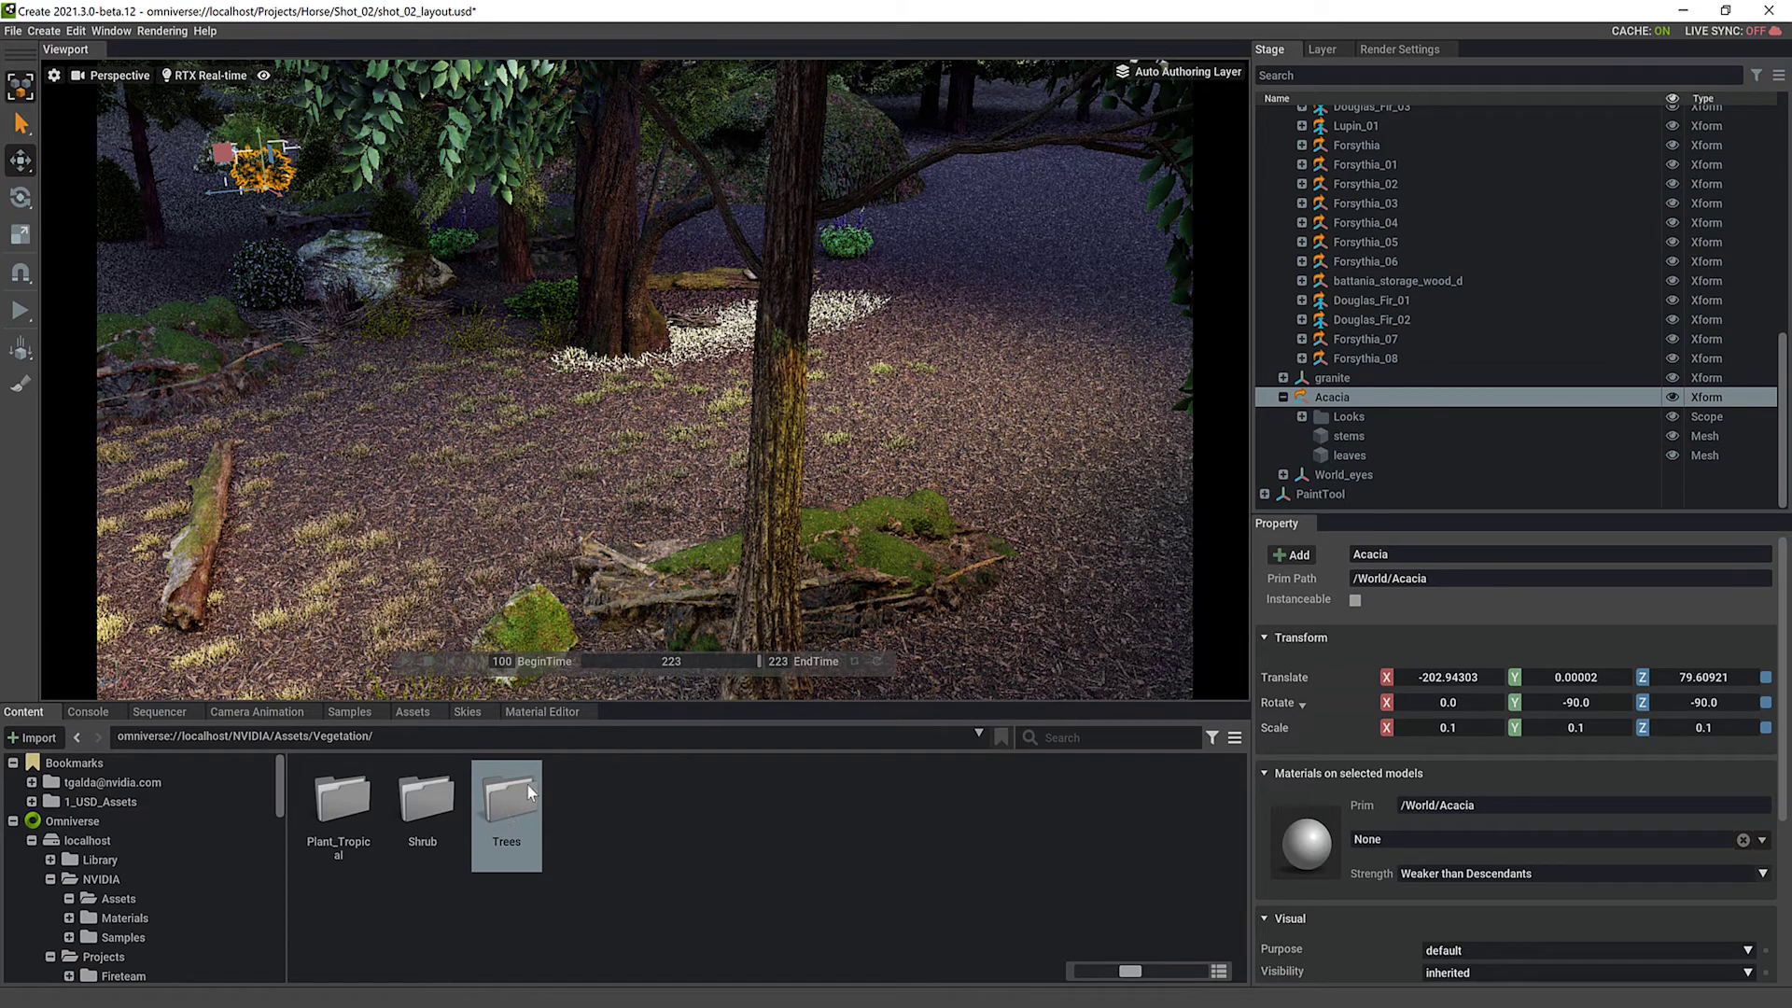
pyautogui.press('space')
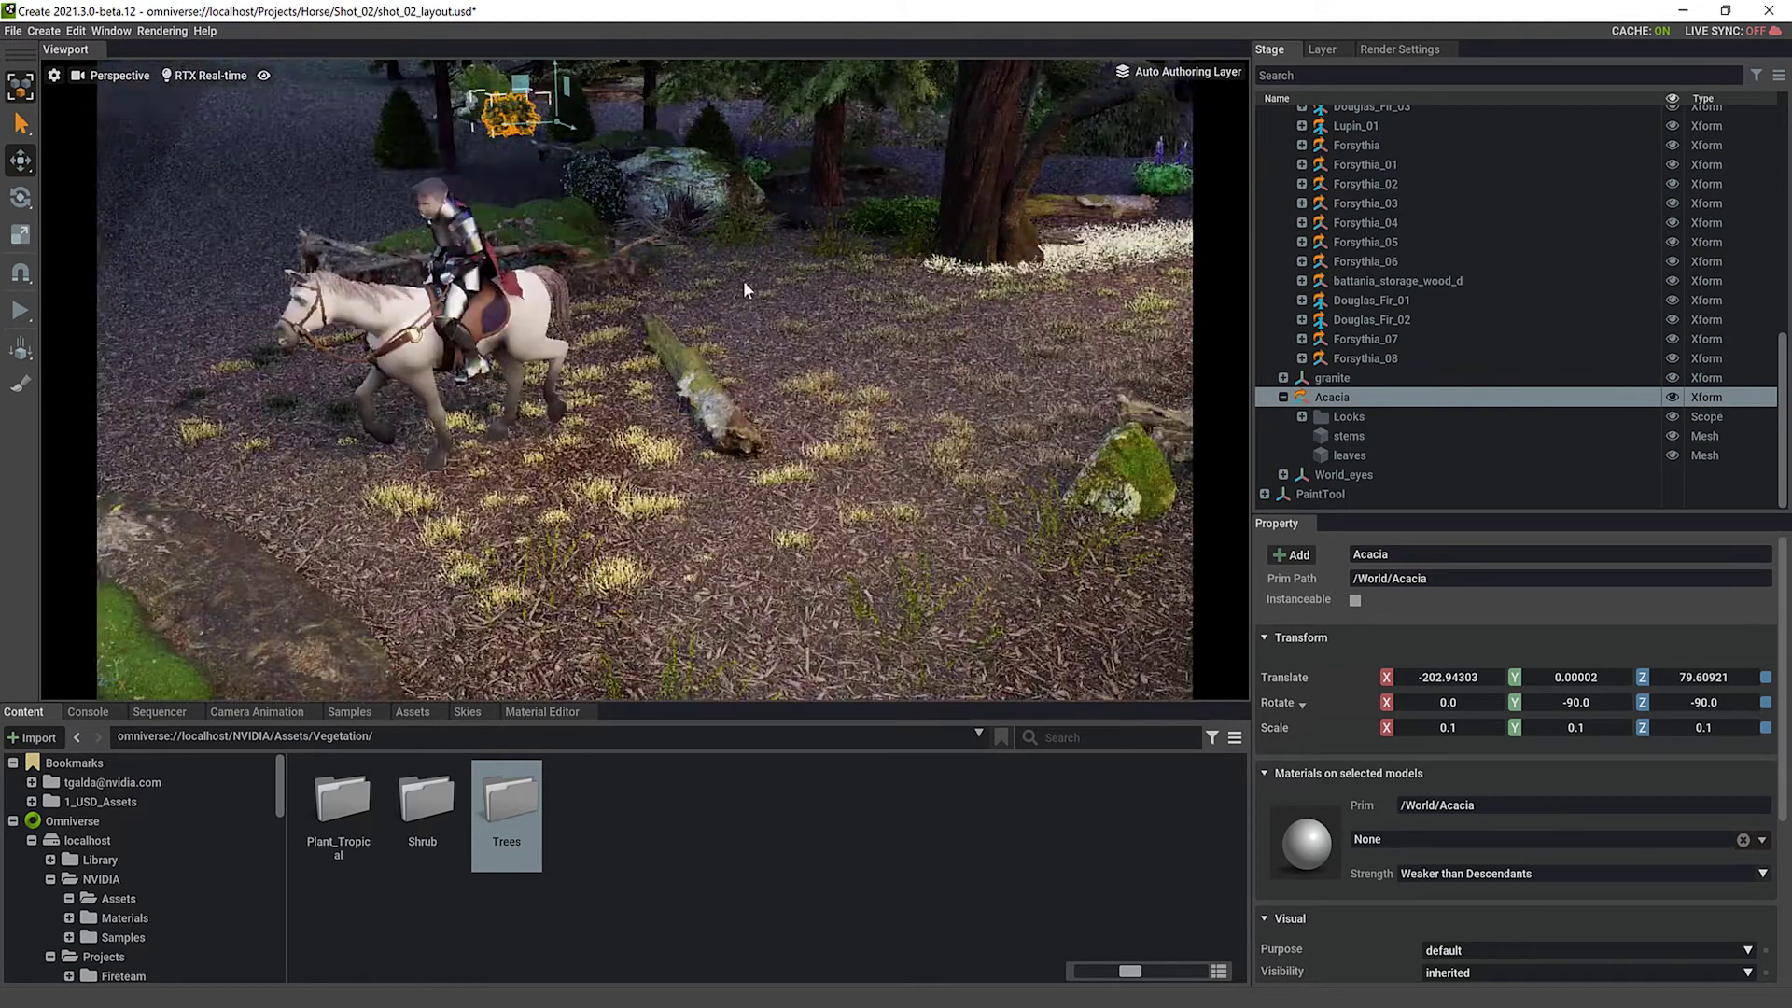
# Frame and orbit around the bd_wood_heap_c stick pile, then browse up to the Assets folder
pyautogui.click(676, 232)
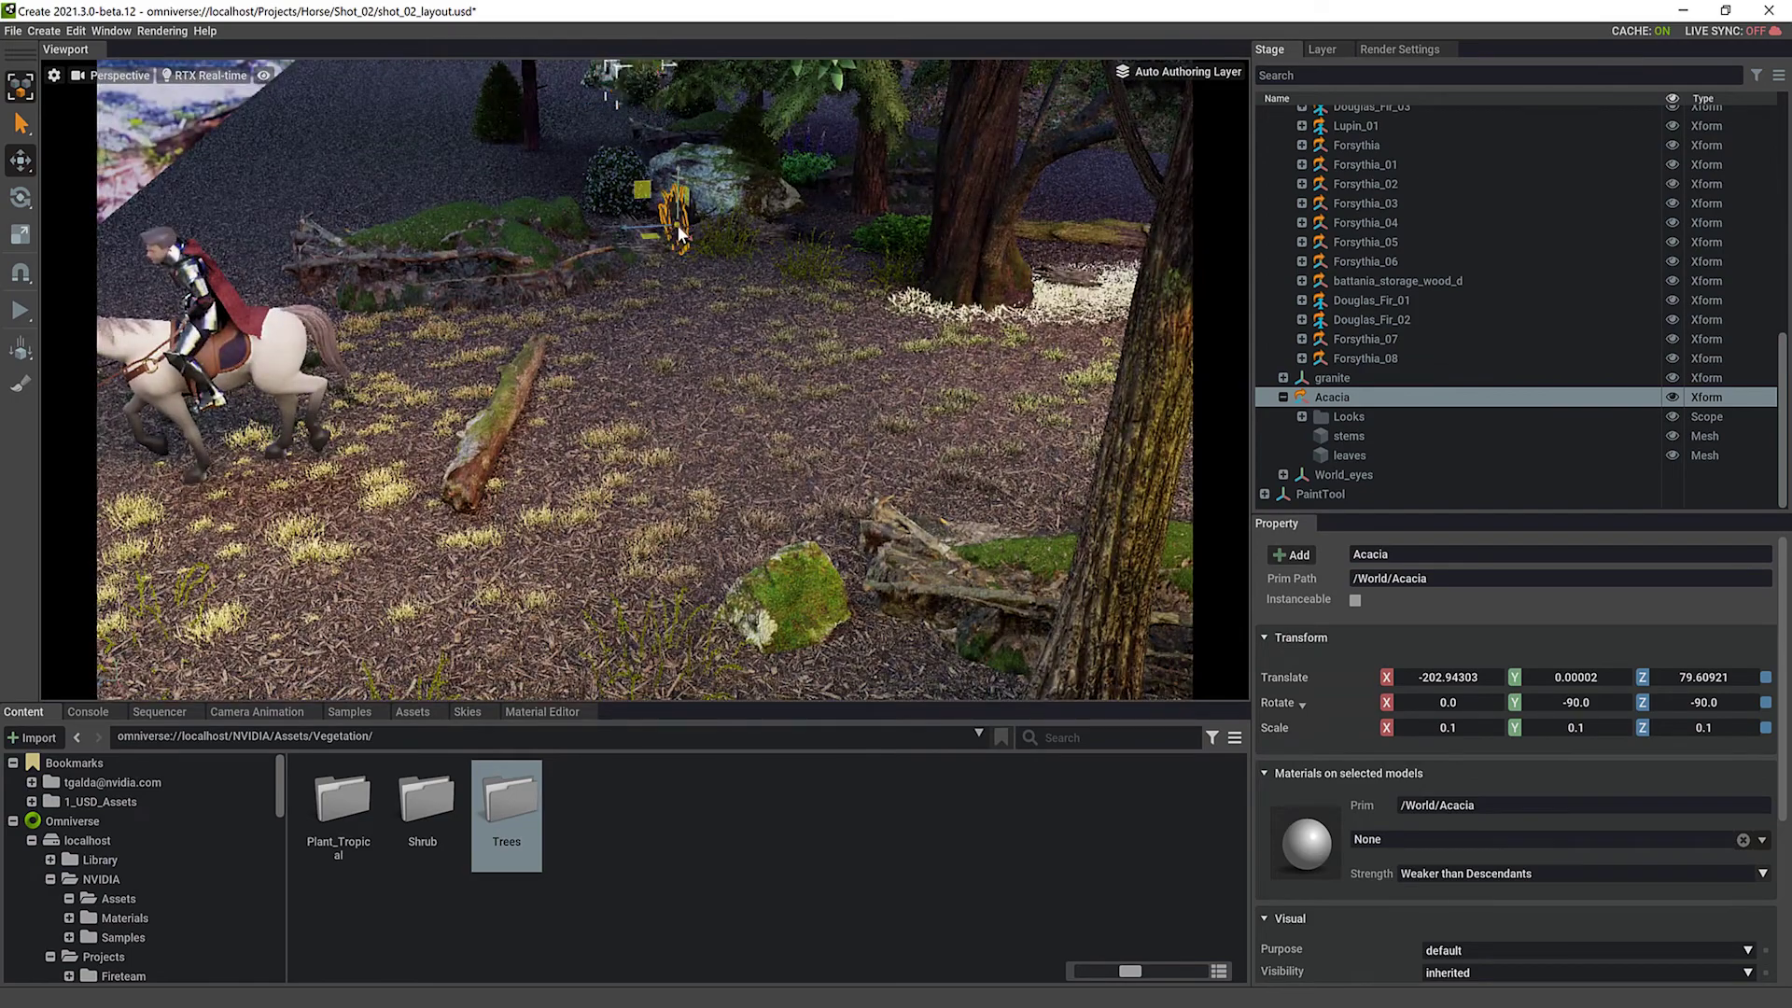
pyautogui.press('f')
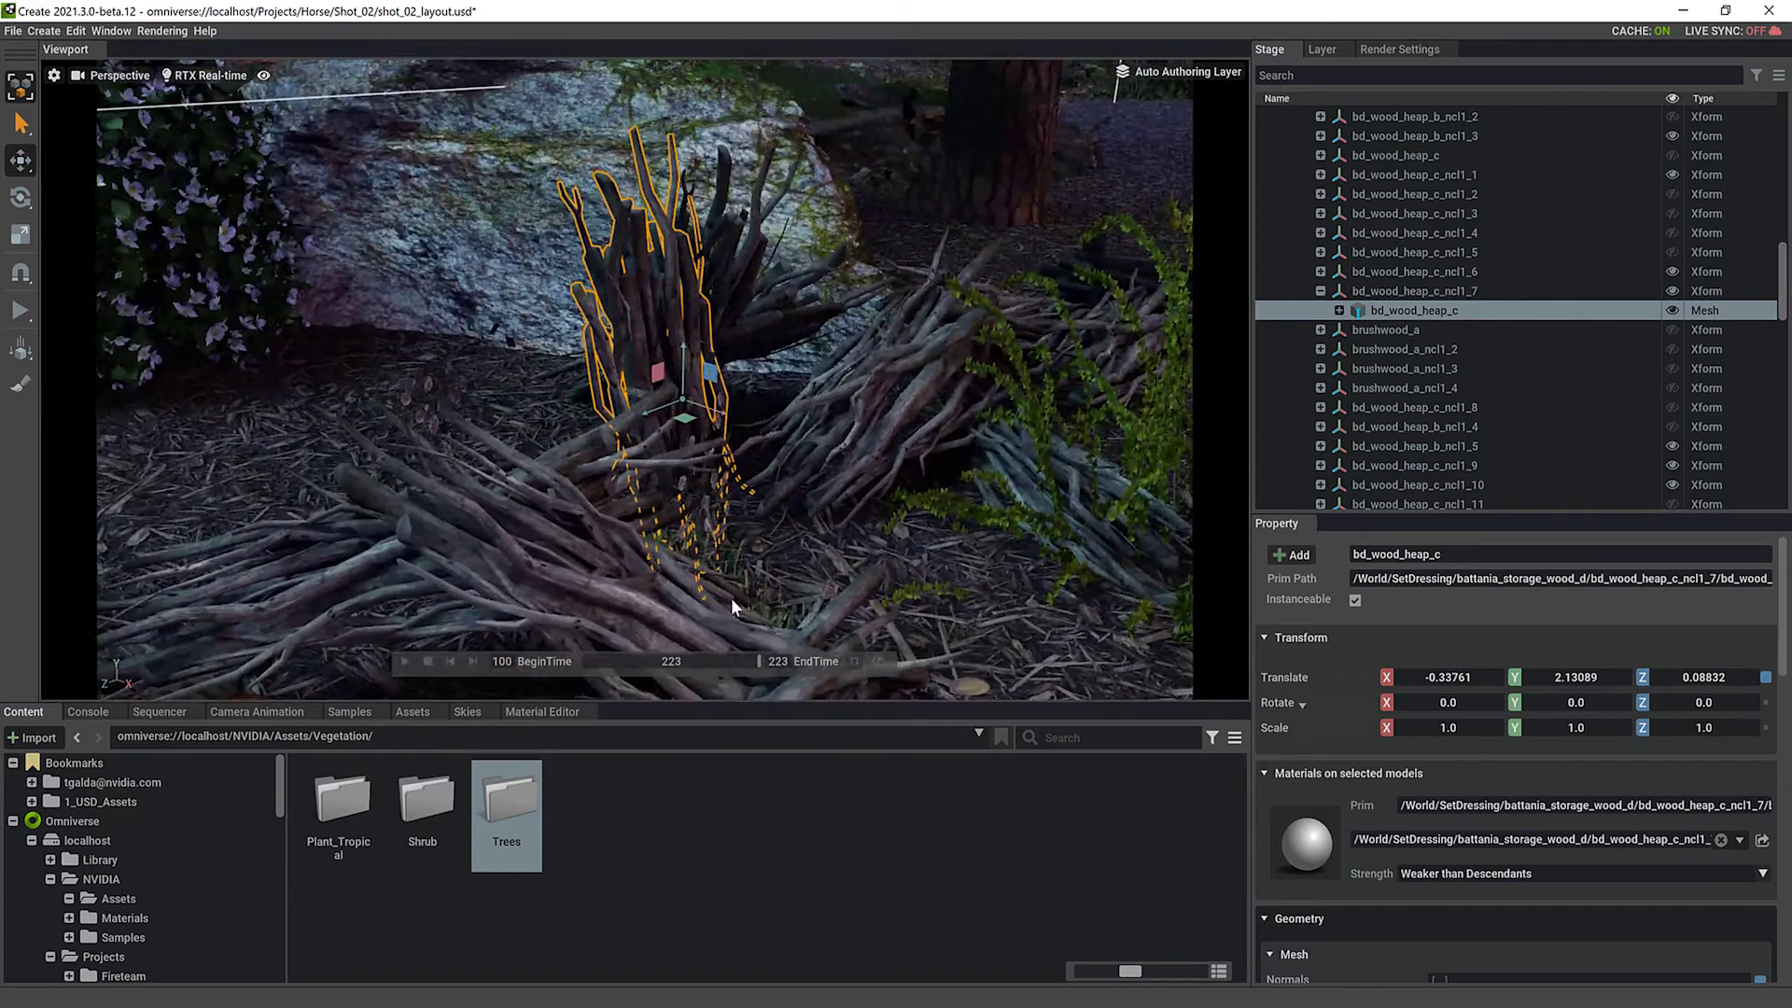
pyautogui.keyDown('alt'); pyautogui.moveTo(995, 444); pyautogui.dragTo(573, 518); pyautogui.keyUp('alt')
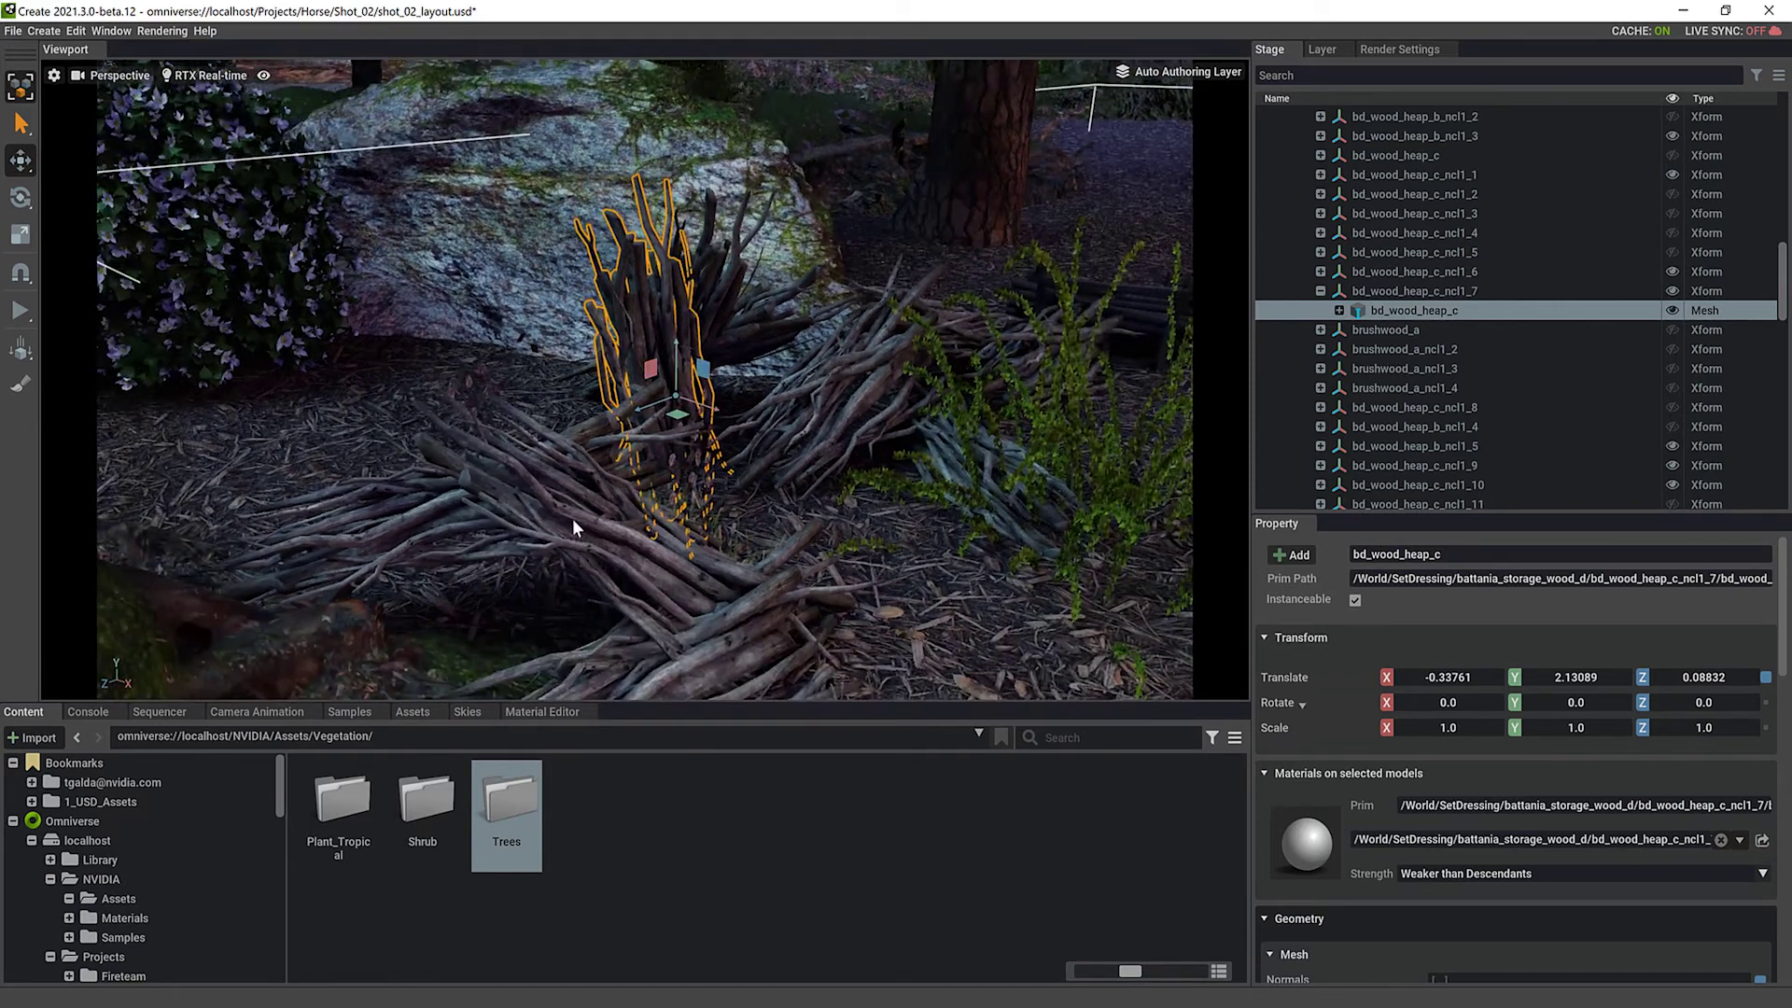
pyautogui.click(294, 735)
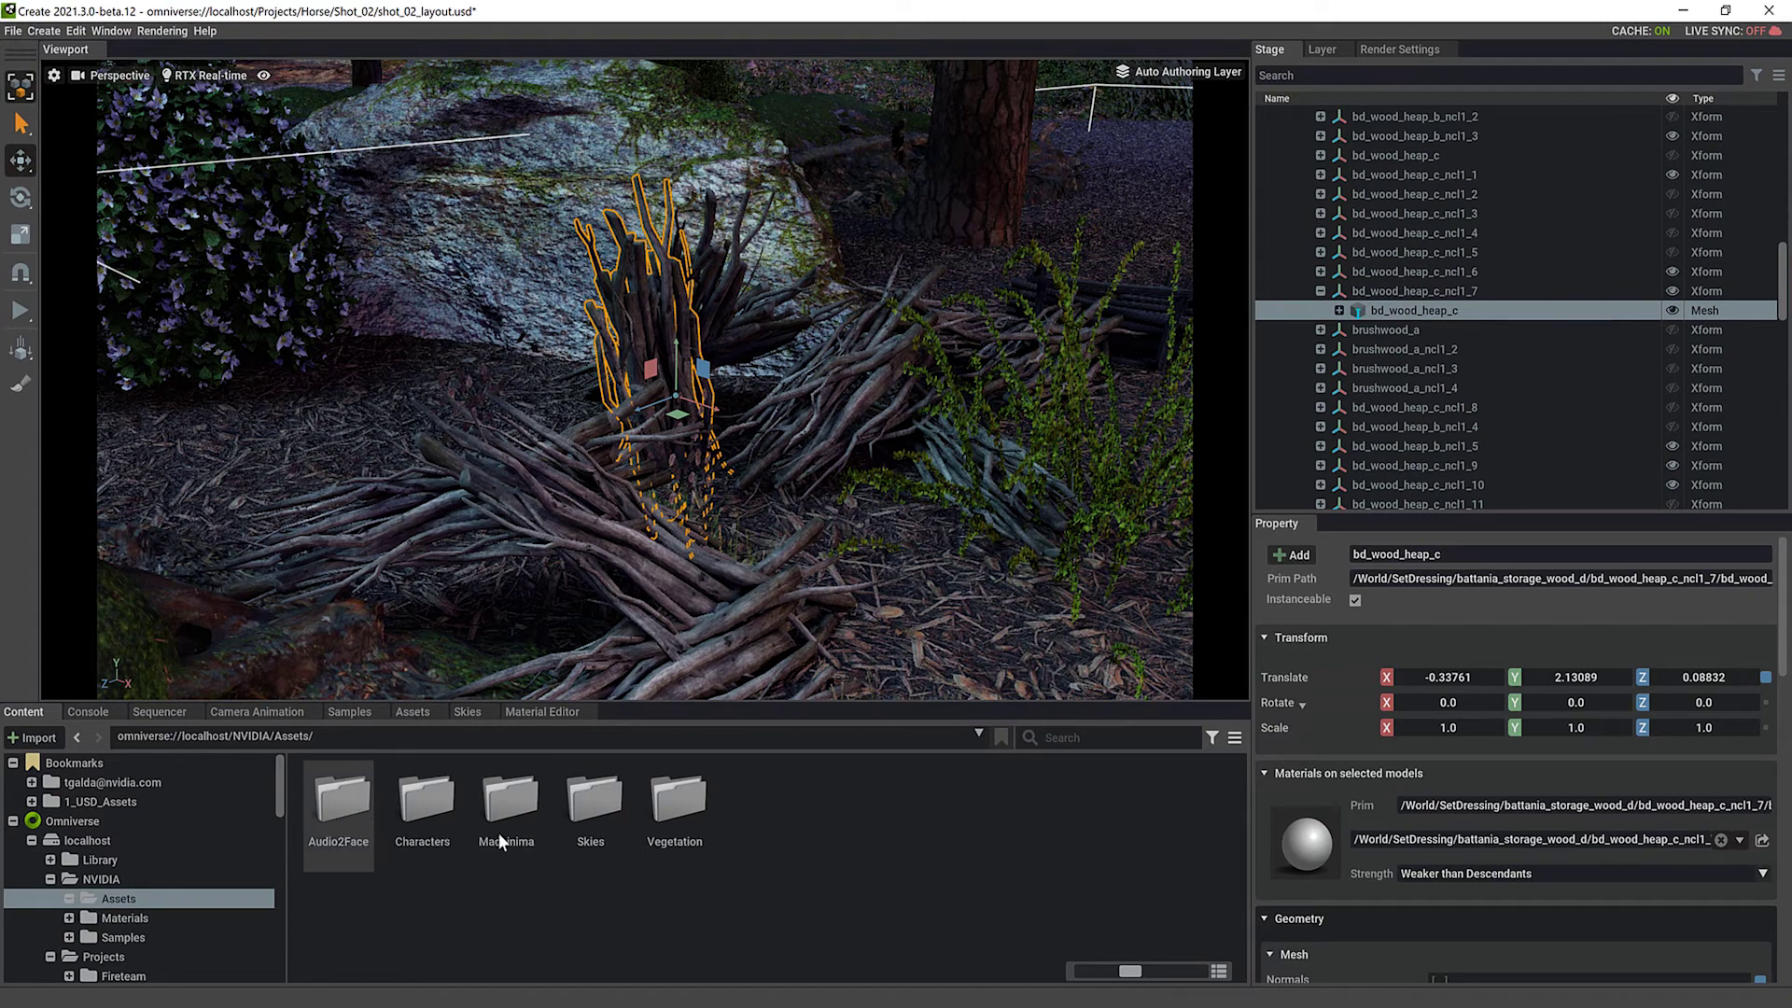
# Show the asset library with the BannerlordII collection selected
pyautogui.click(420, 805)
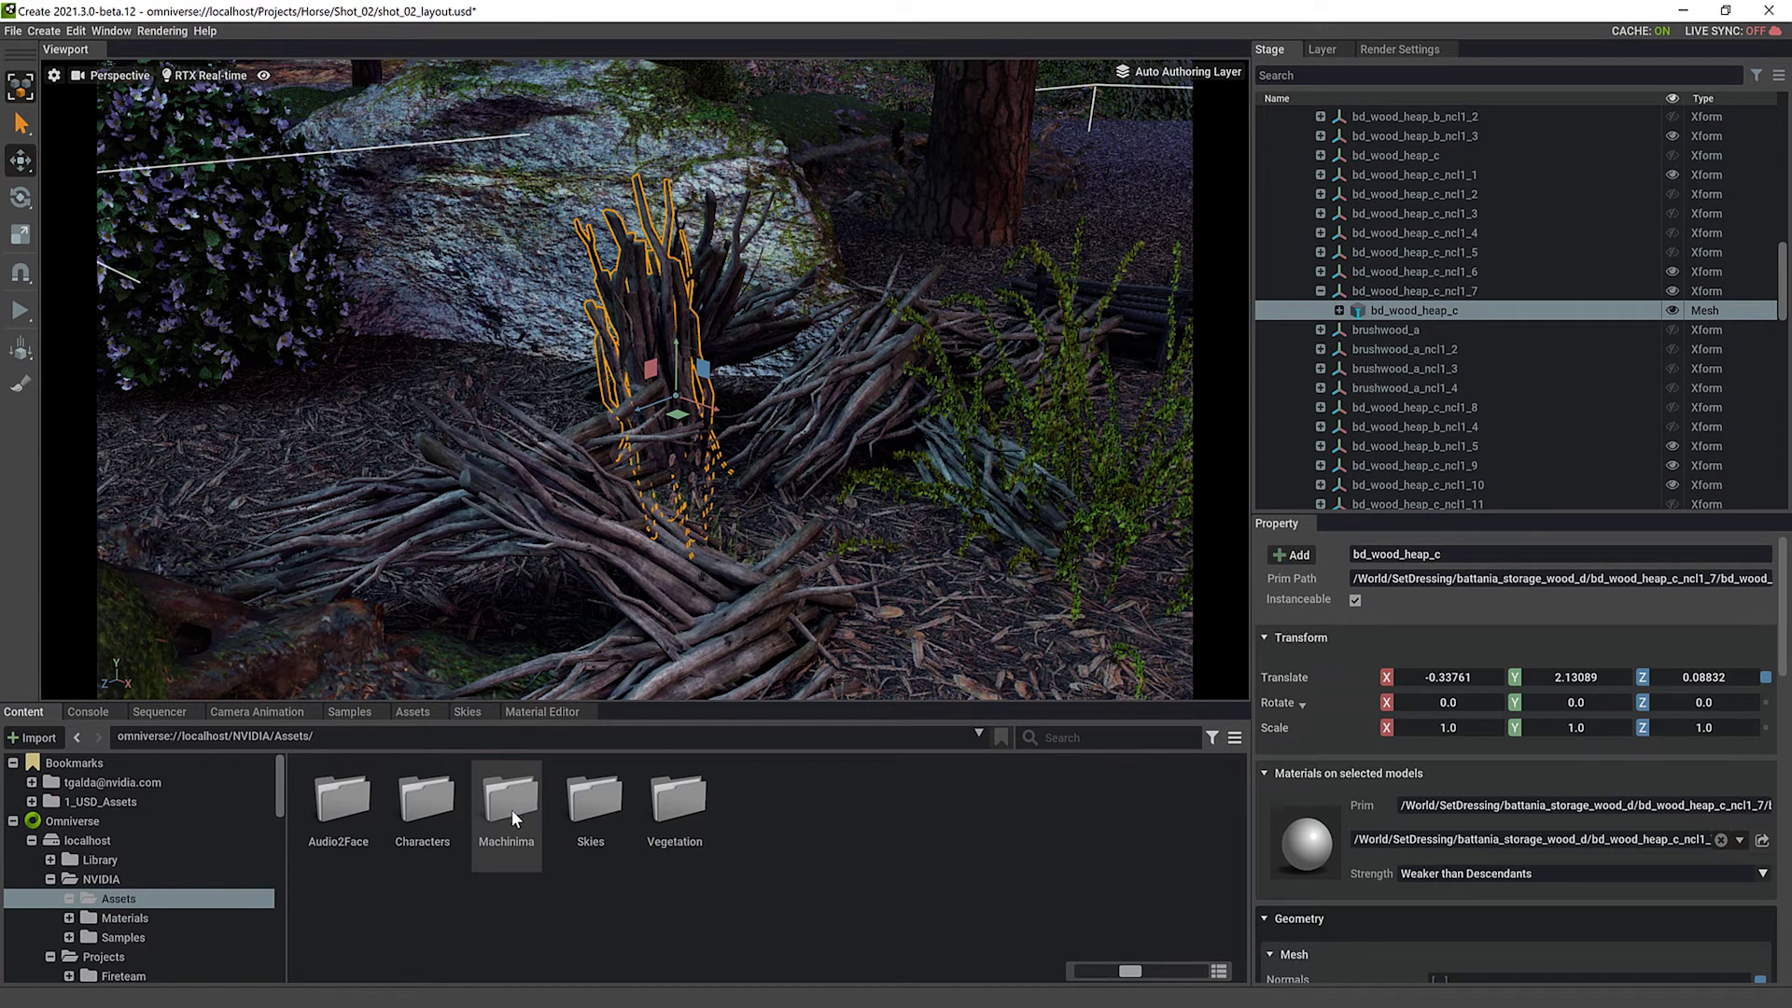
pyautogui.click(412, 711)
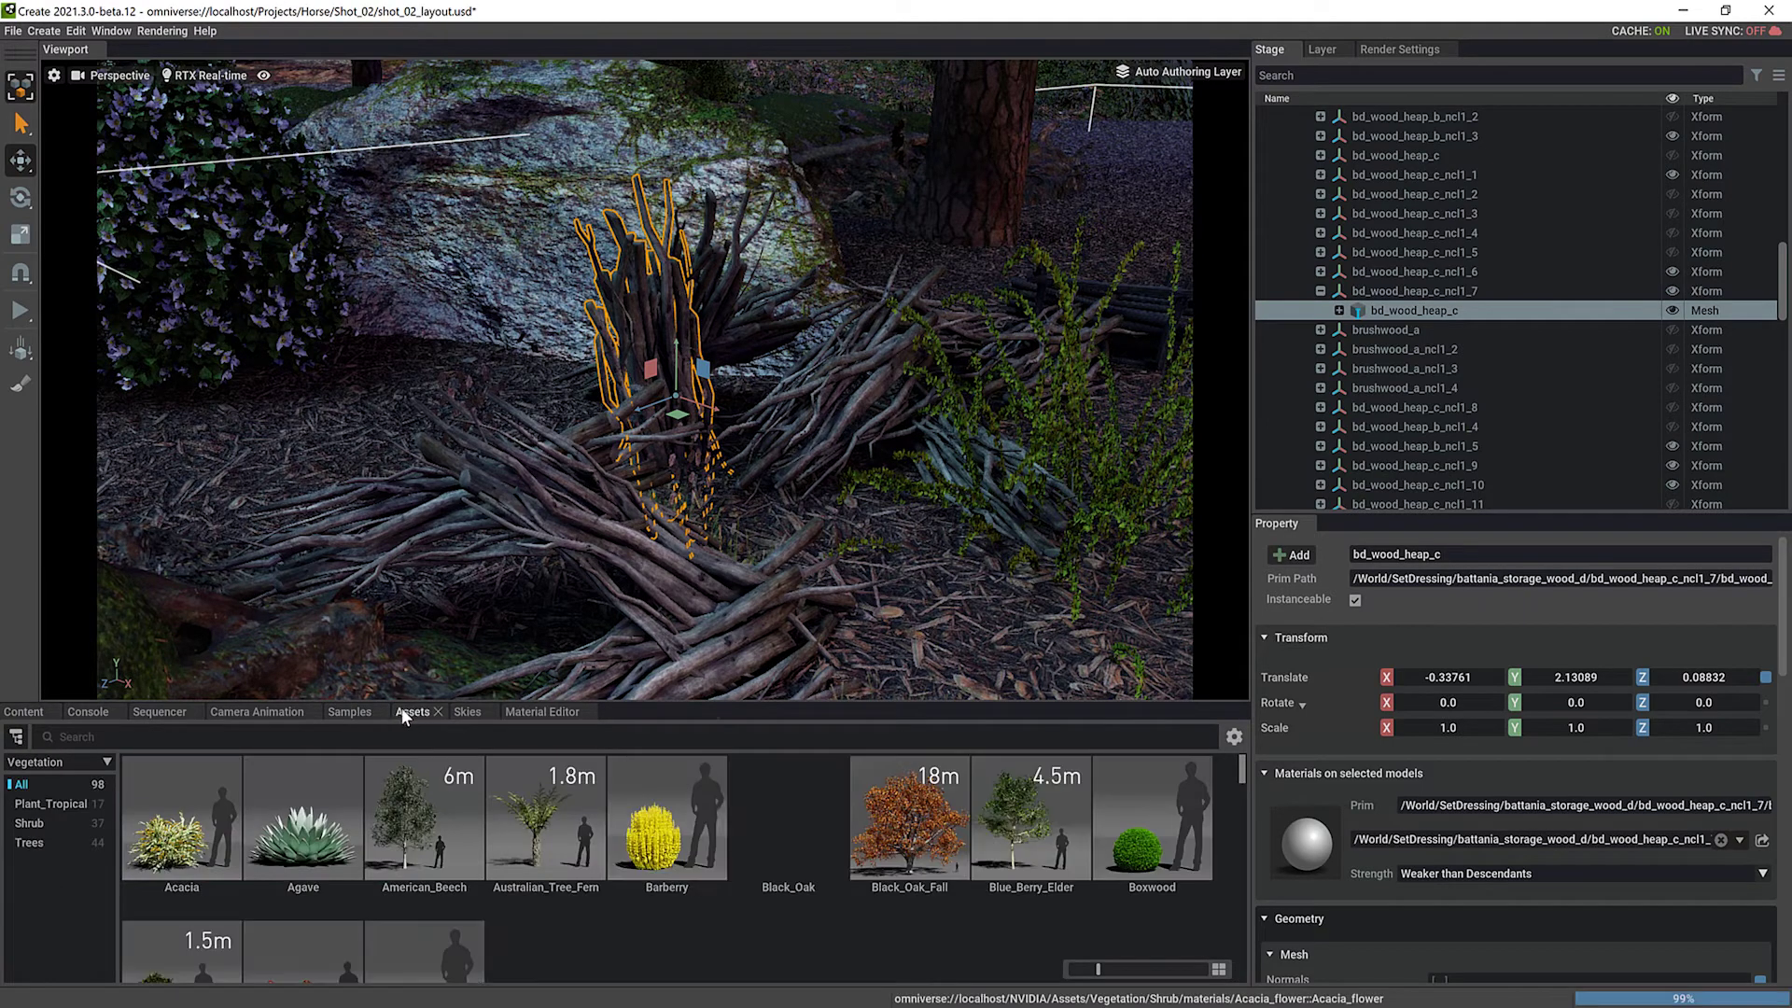
pyautogui.click(104, 761)
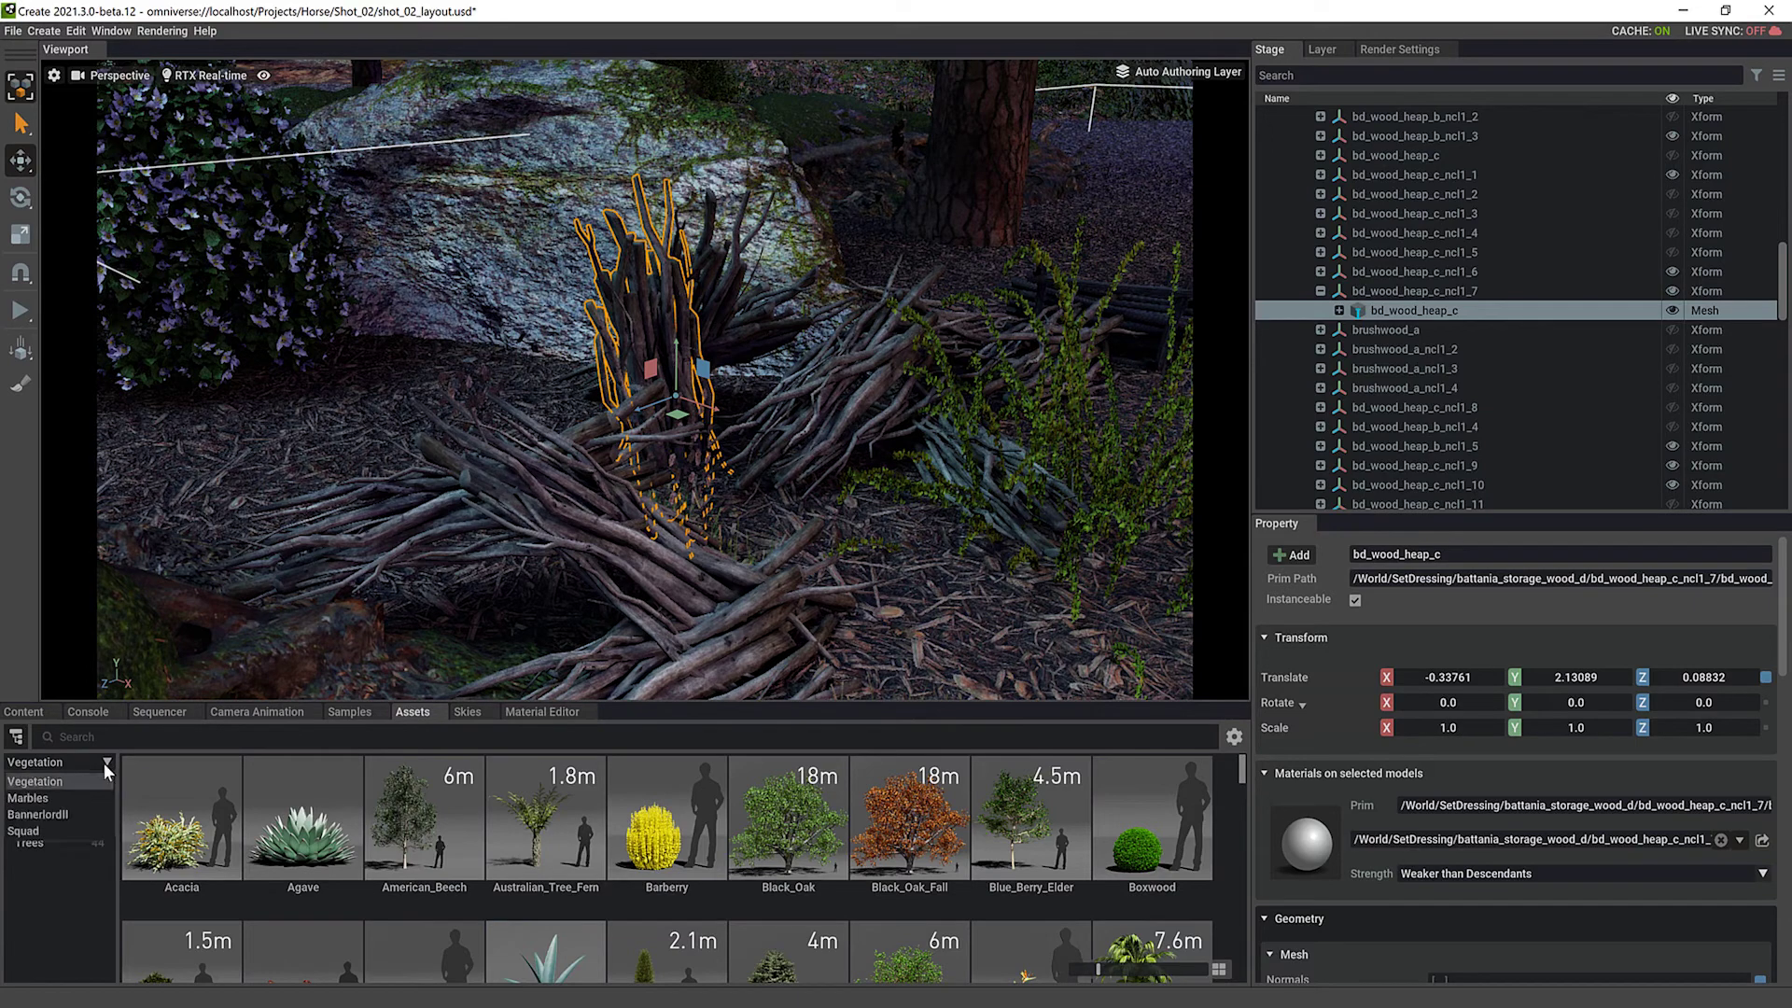
pyautogui.click(47, 812)
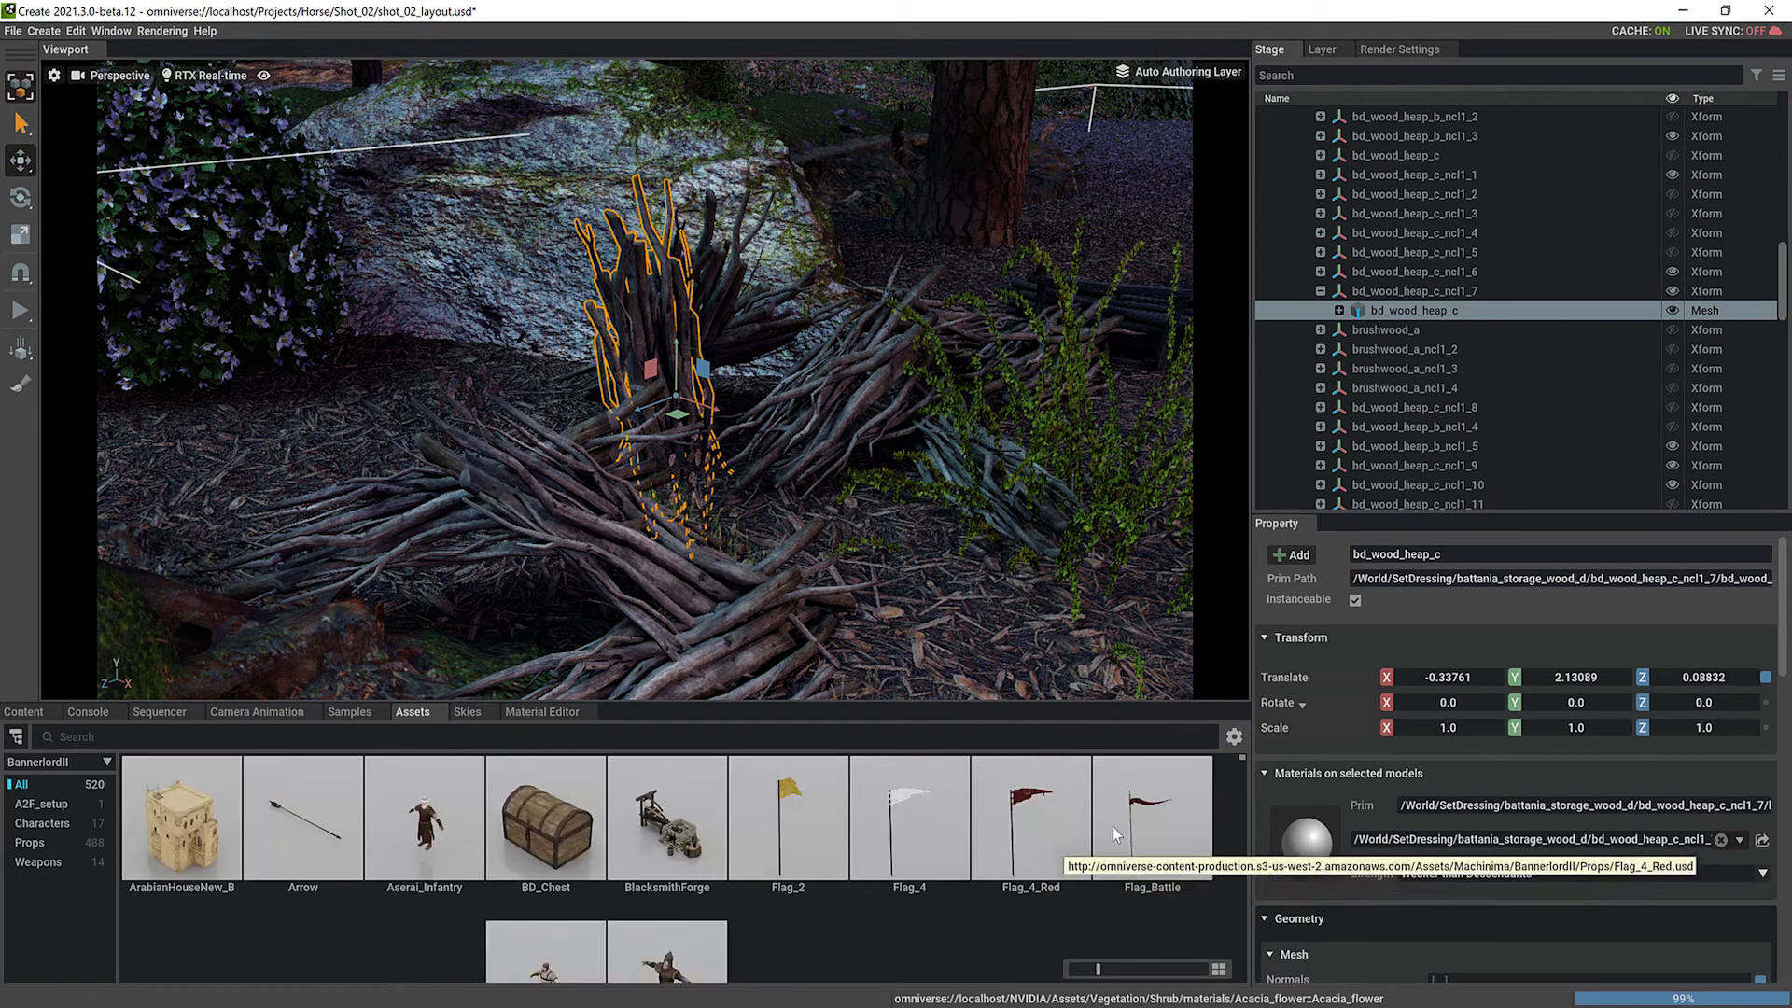
# Scroll down the BannerlordII list to the bd_wood_heap props
pyautogui.moveTo(1240, 754); pyautogui.dragTo(1246, 826)
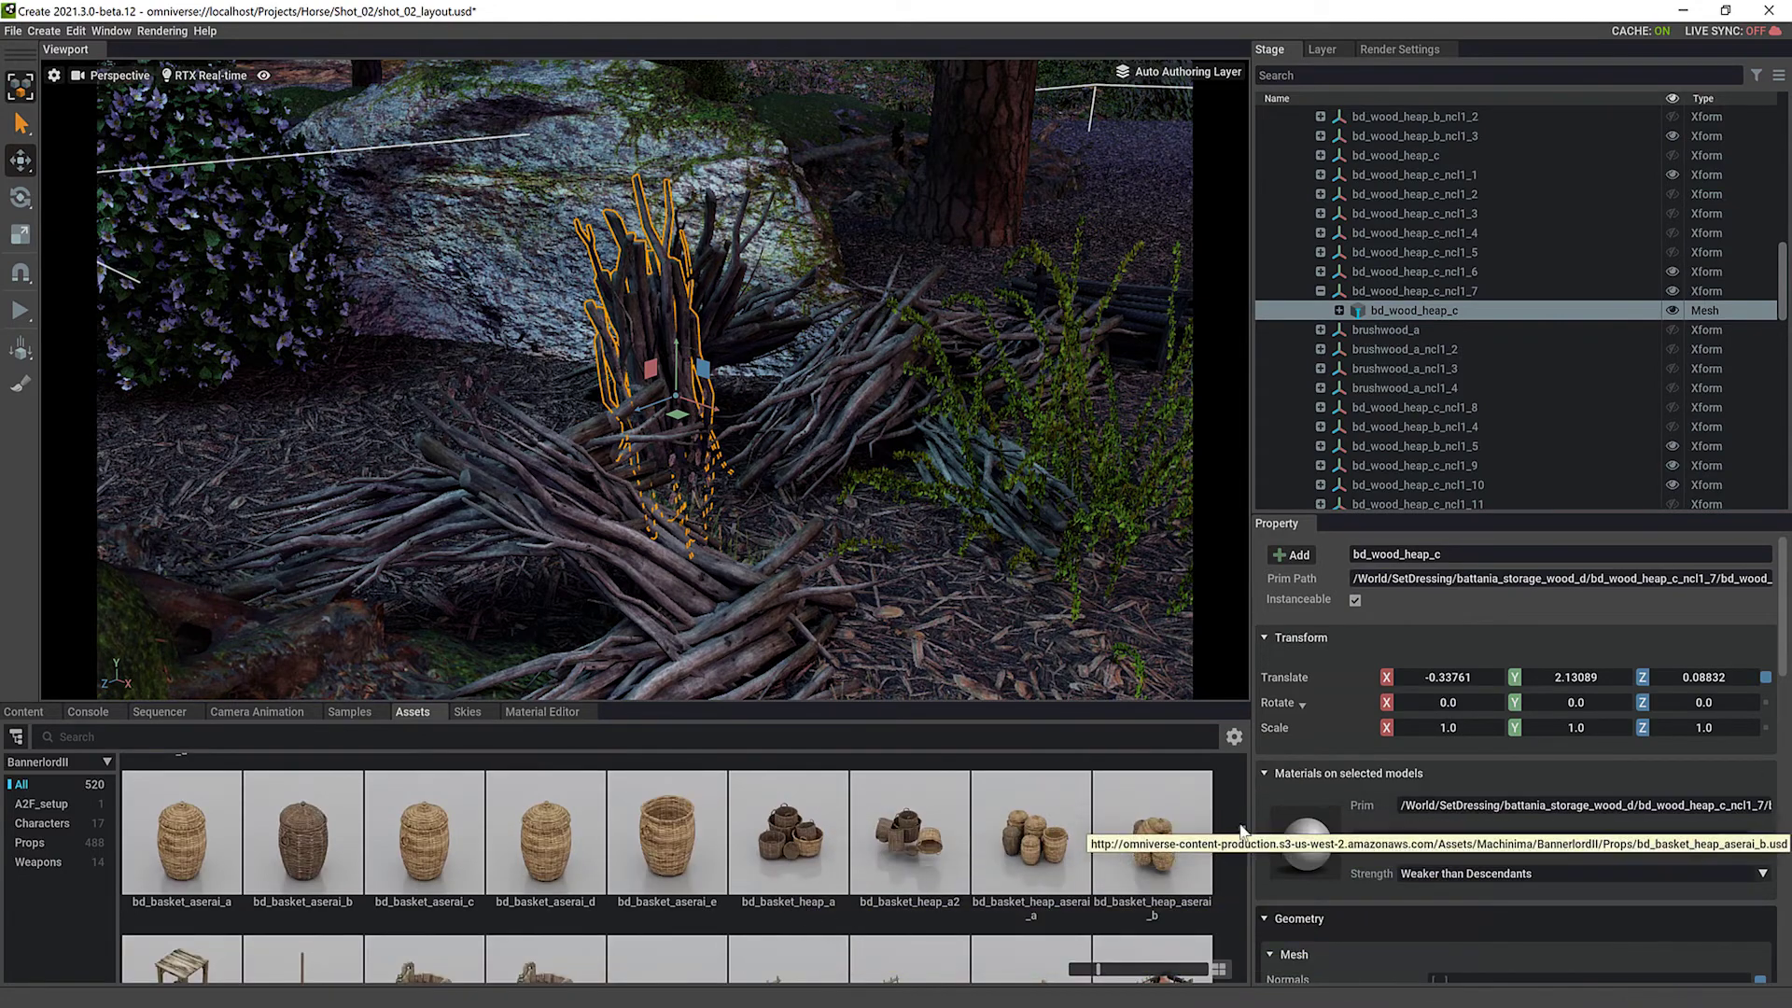
pyautogui.scroll(-3, 1241, 825)
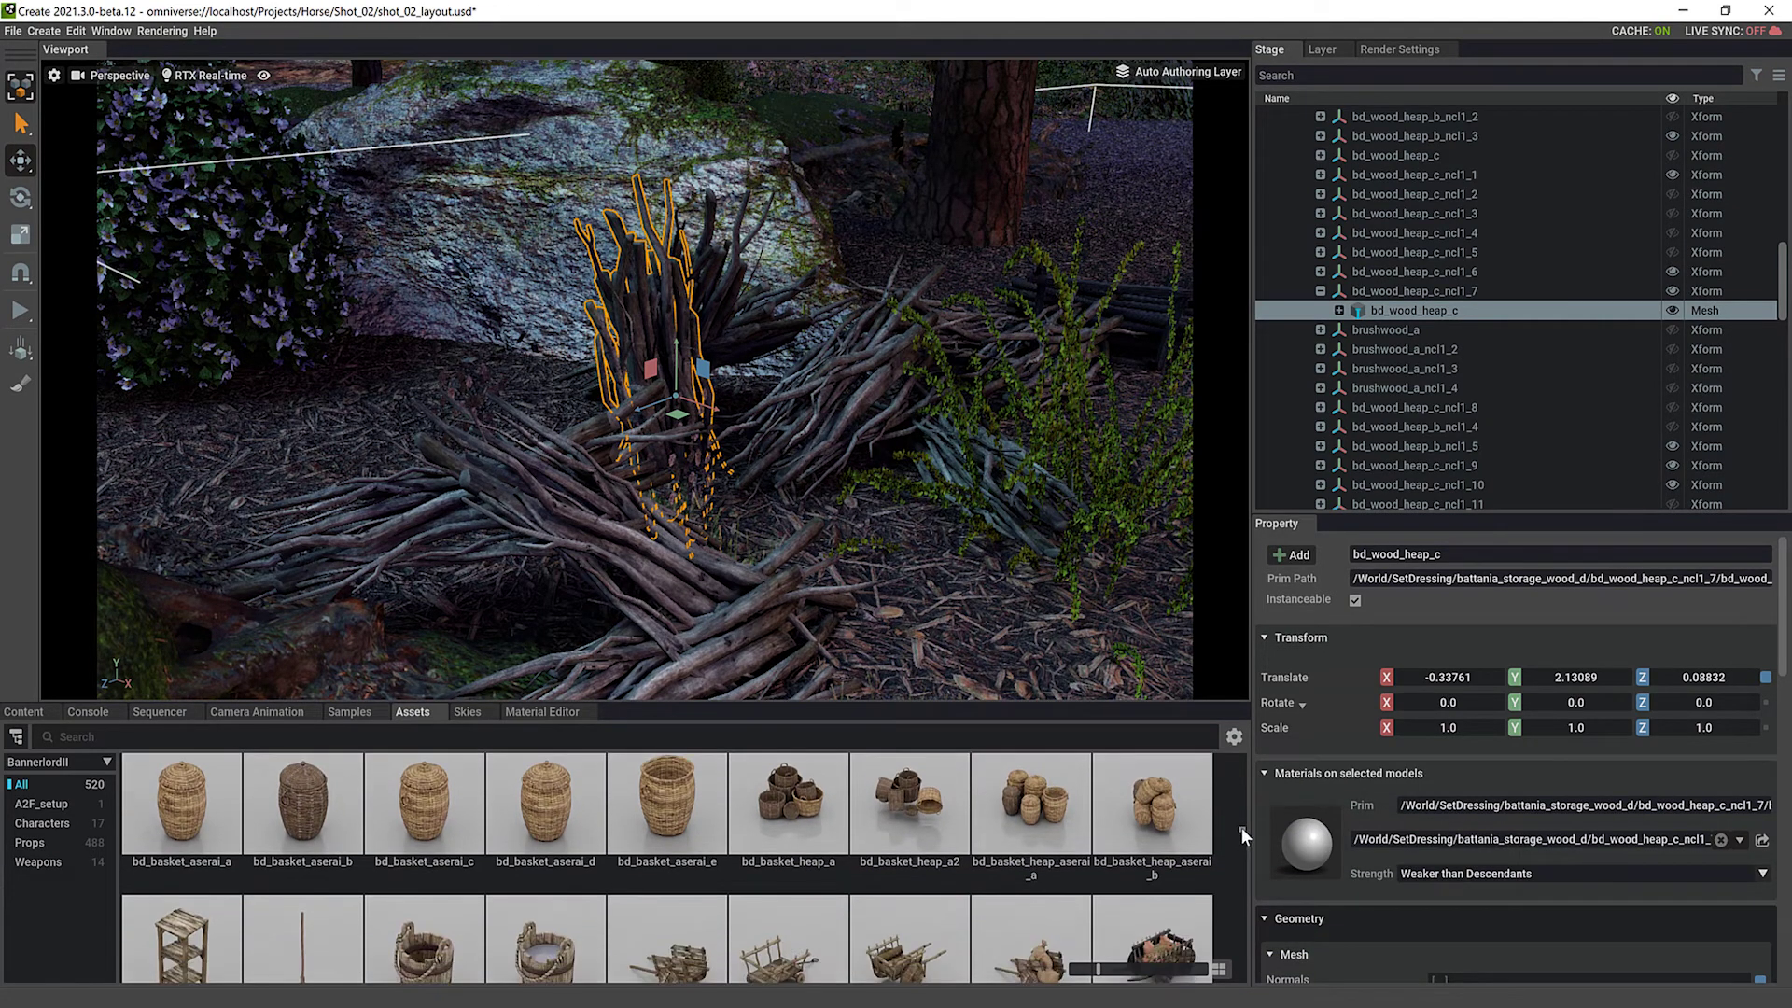
pyautogui.moveTo(1240, 826); pyautogui.dragTo(1240, 836)
pyautogui.scroll(-3, 1241, 836)
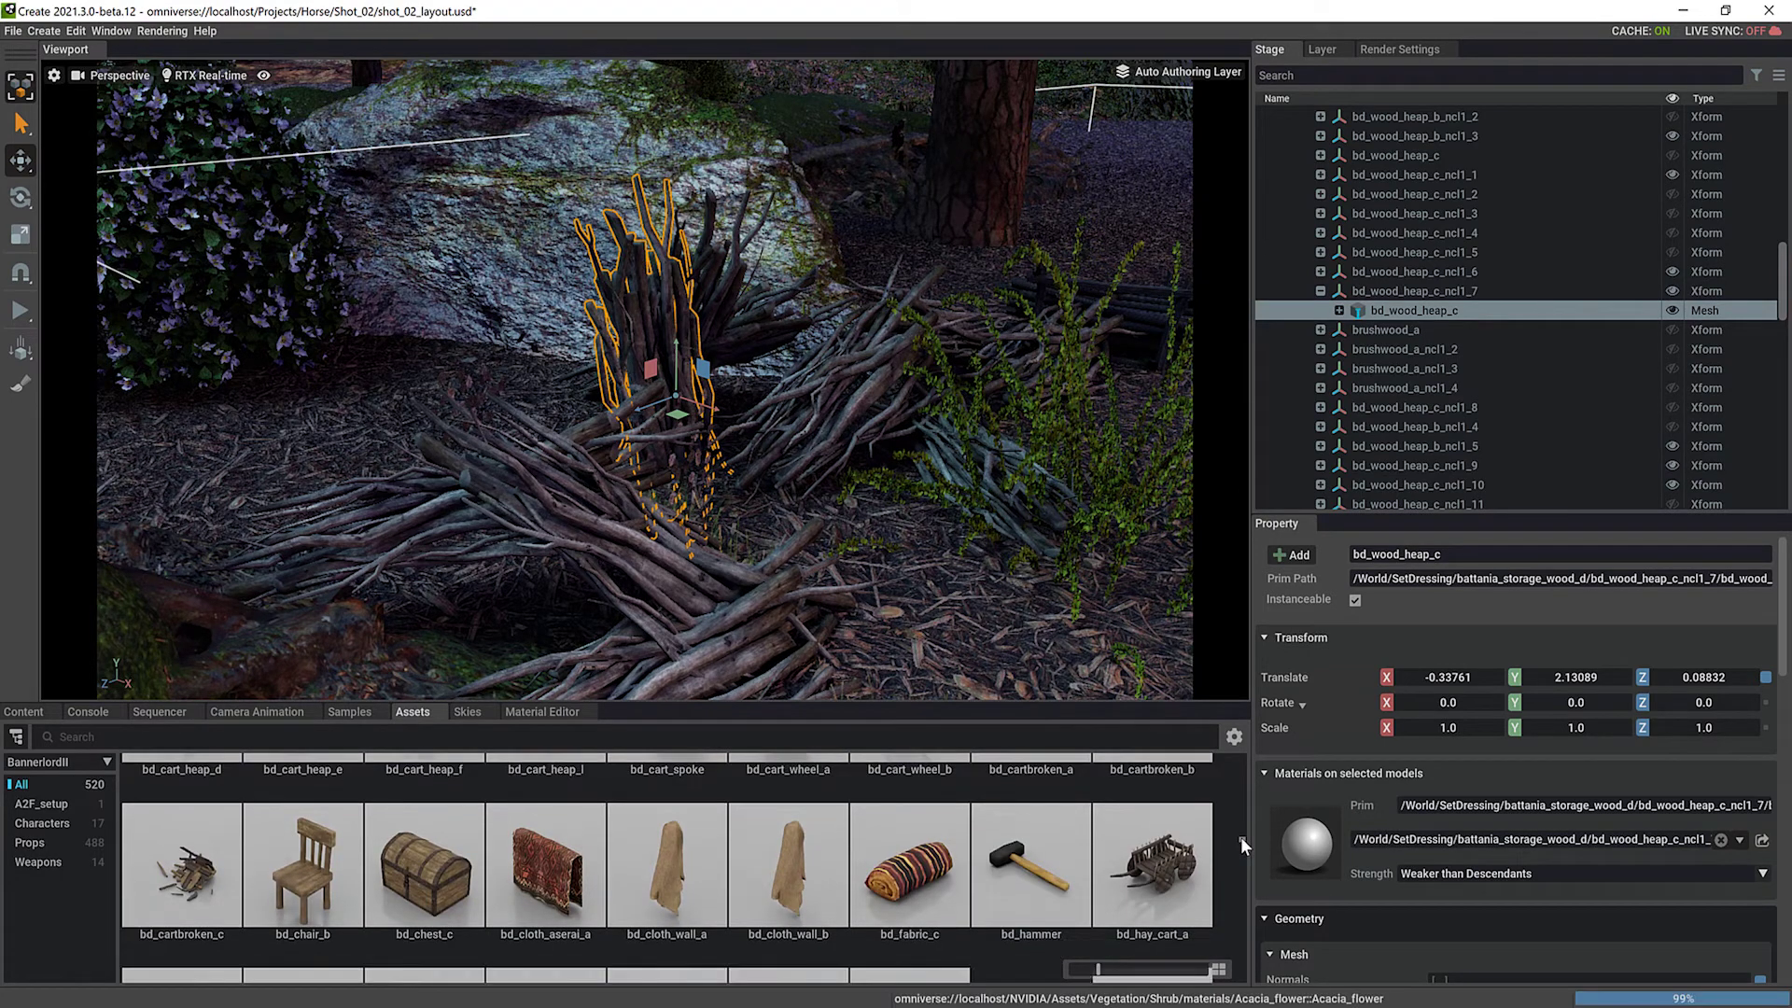
pyautogui.scroll(-1, 1239, 840)
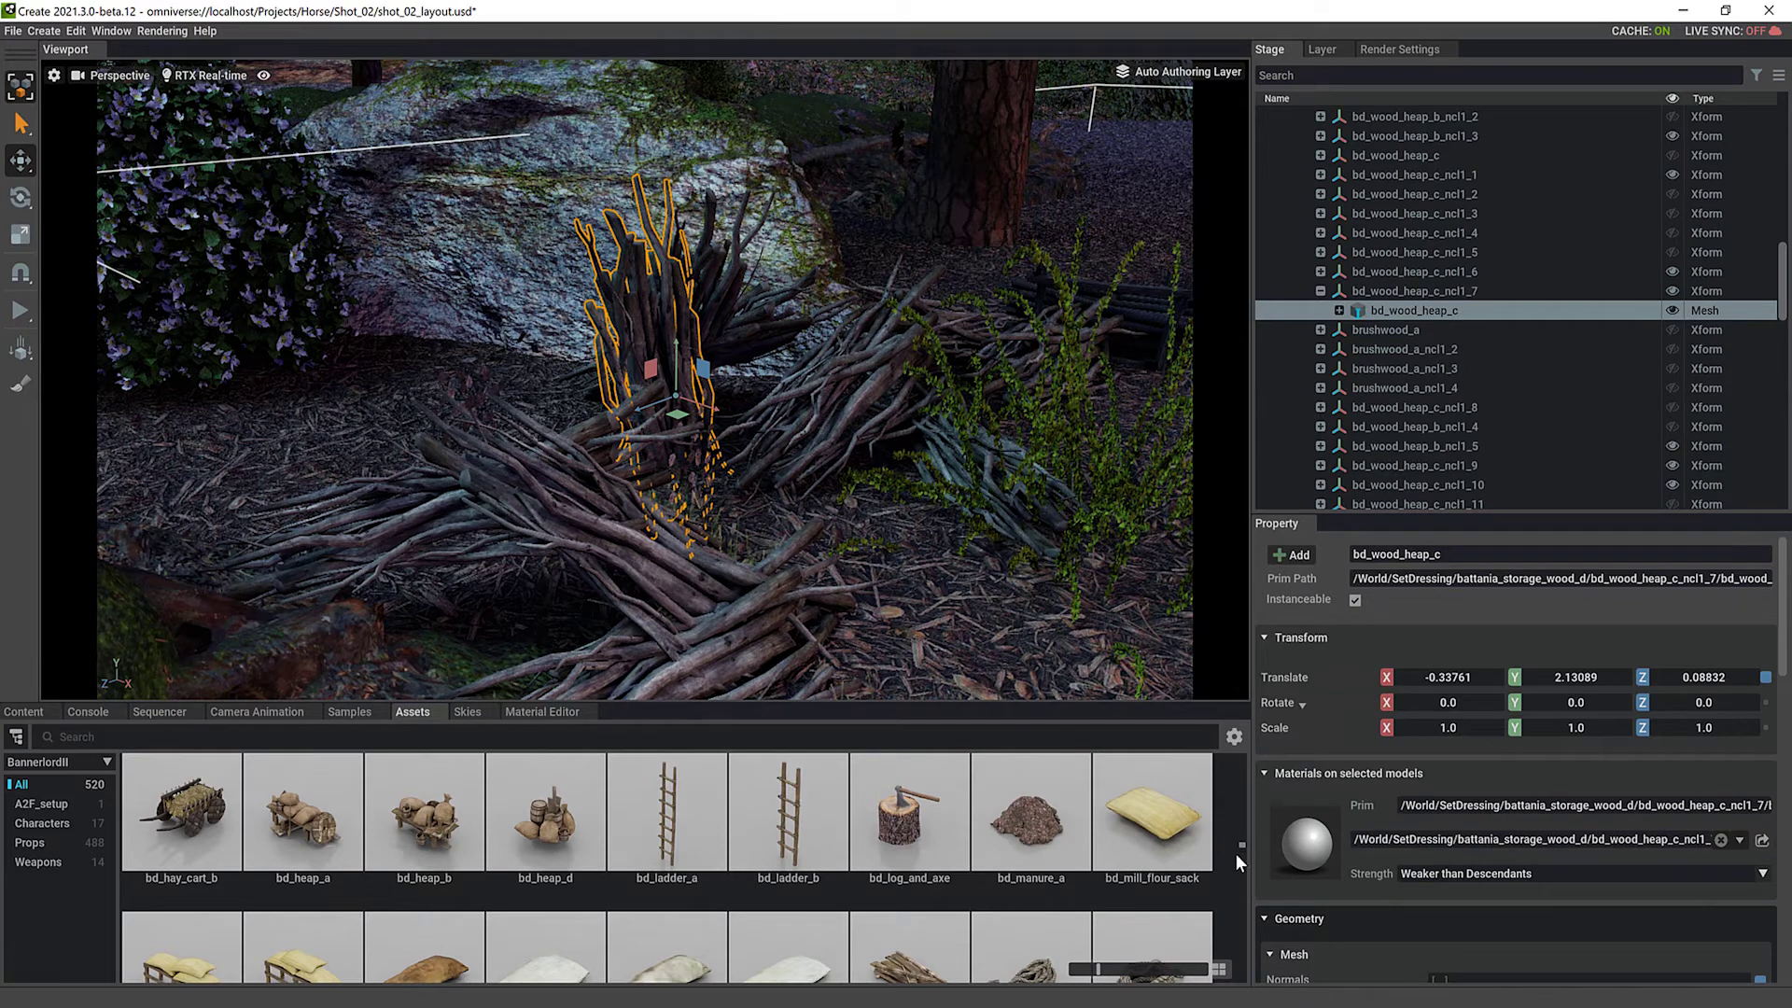
pyautogui.scroll(-5, 1240, 843)
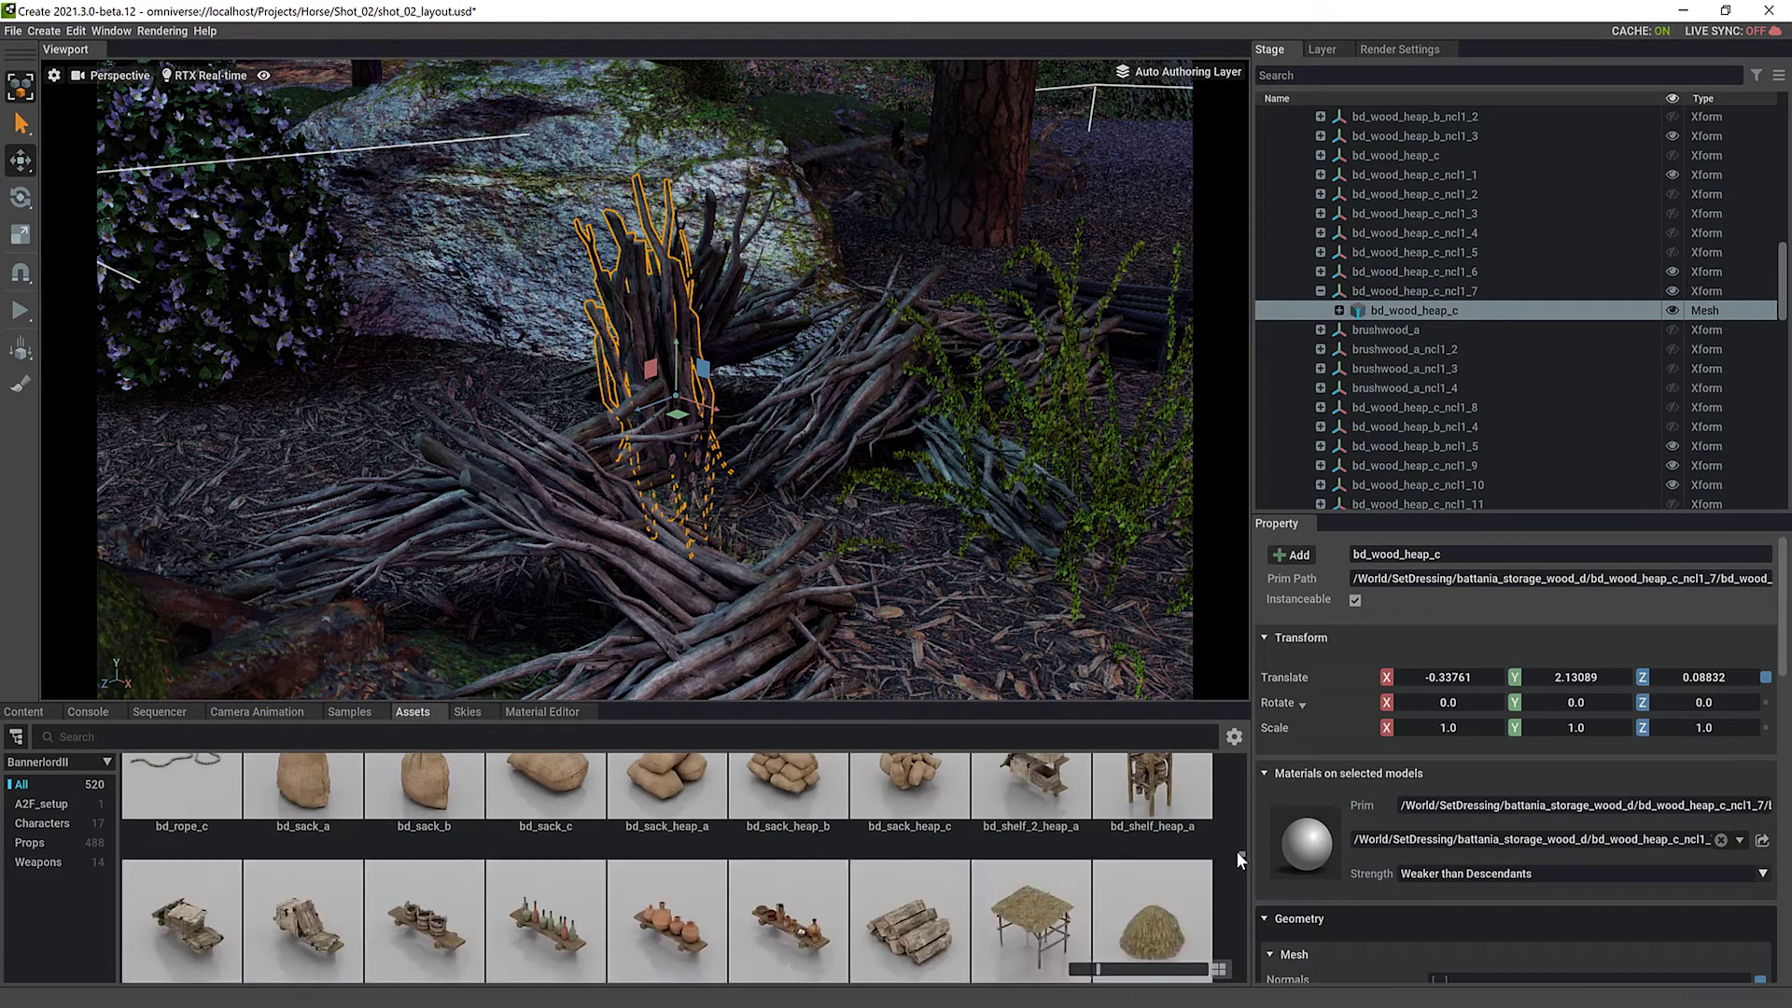
pyautogui.scroll(-3, 1235, 852)
pyautogui.scroll(-1, 1235, 855)
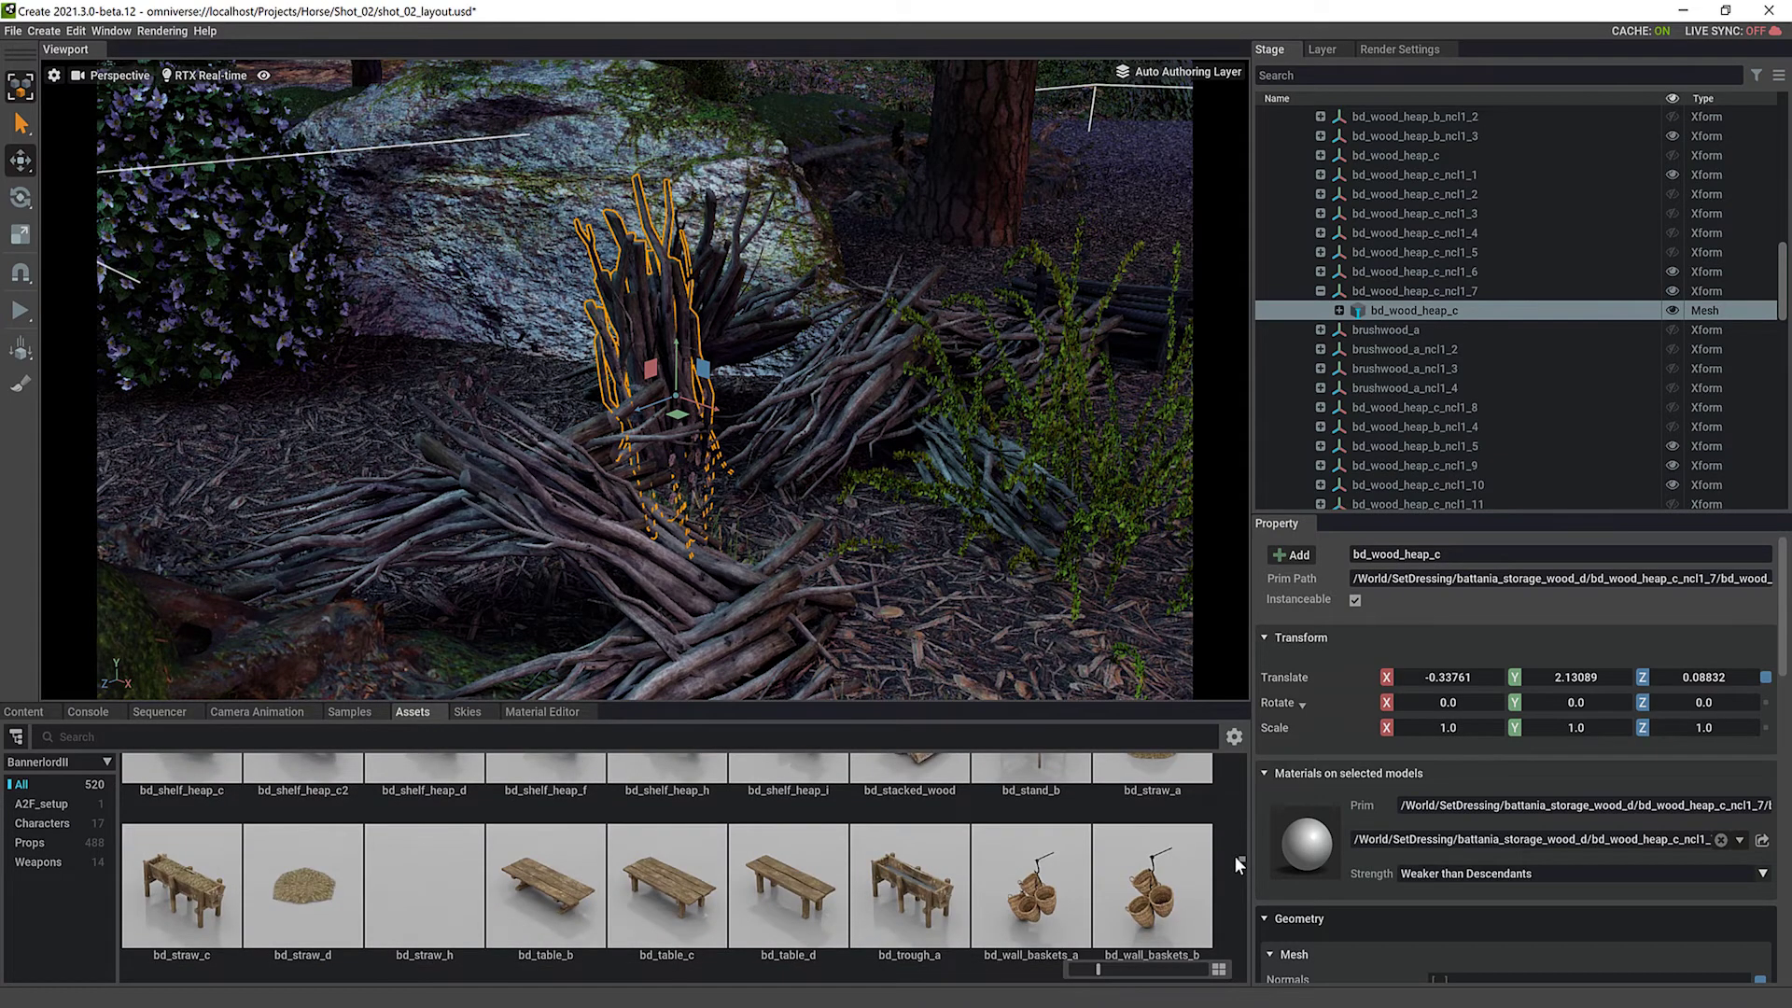
pyautogui.scroll(-3, 1234, 856)
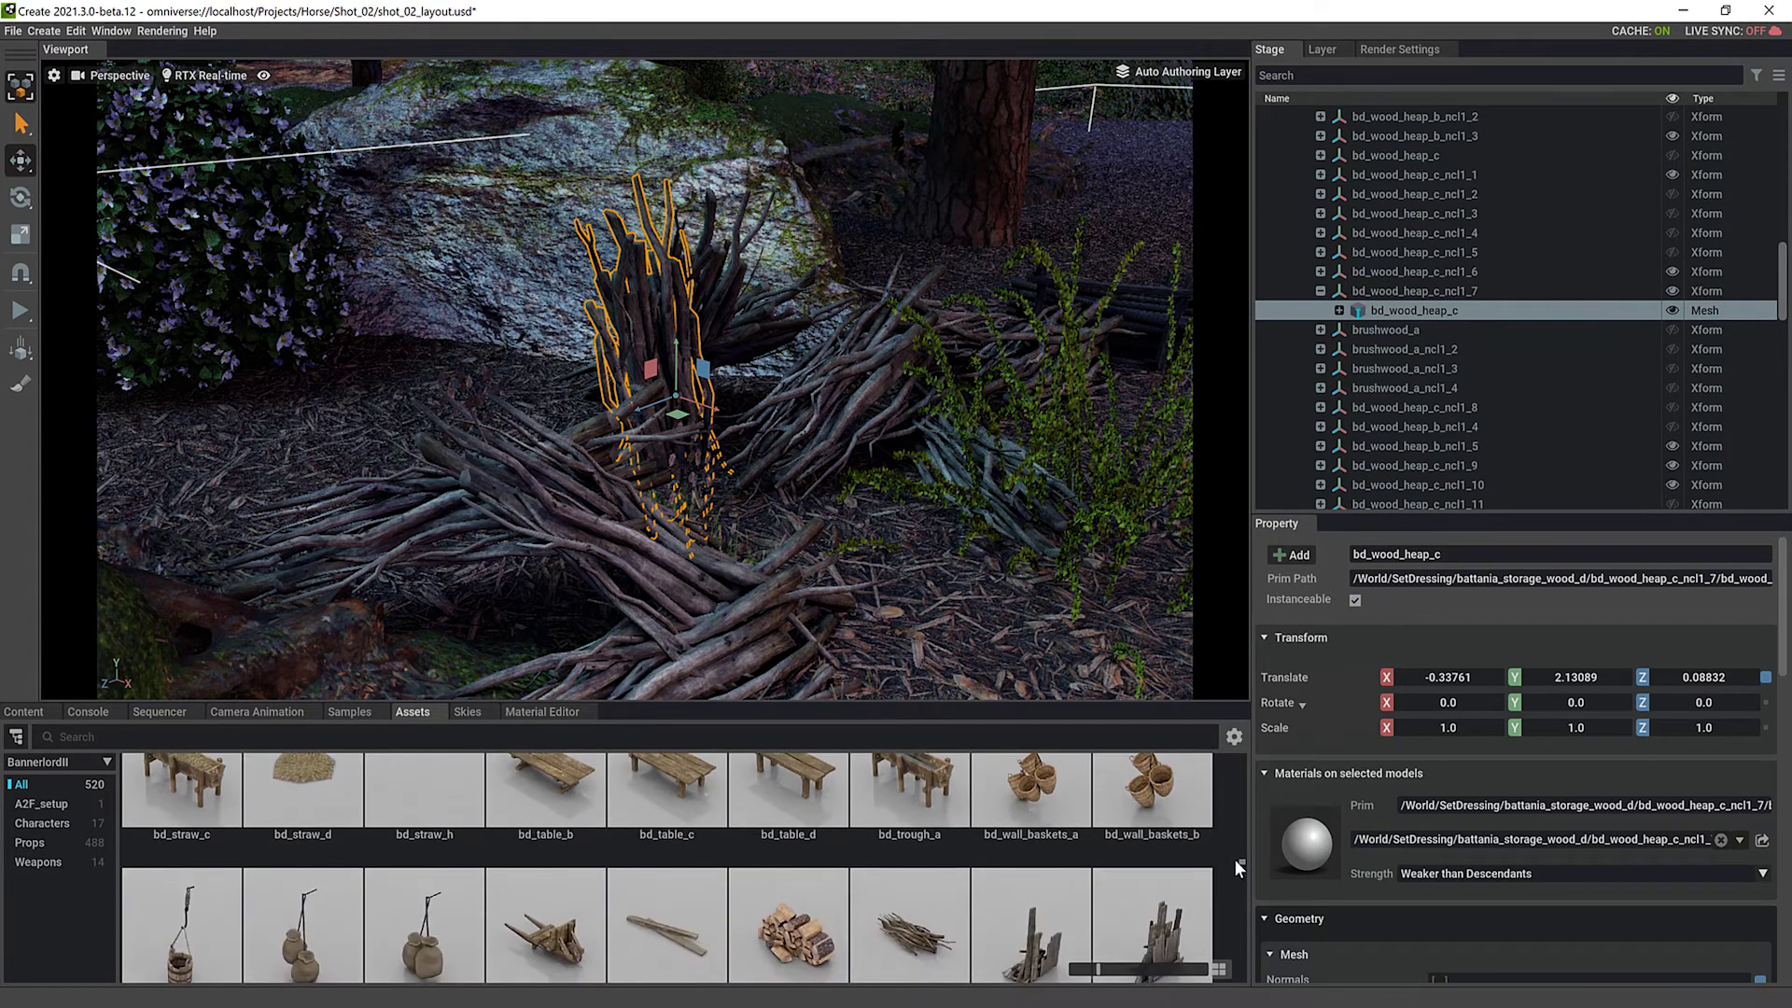
pyautogui.scroll(-1, 1234, 861)
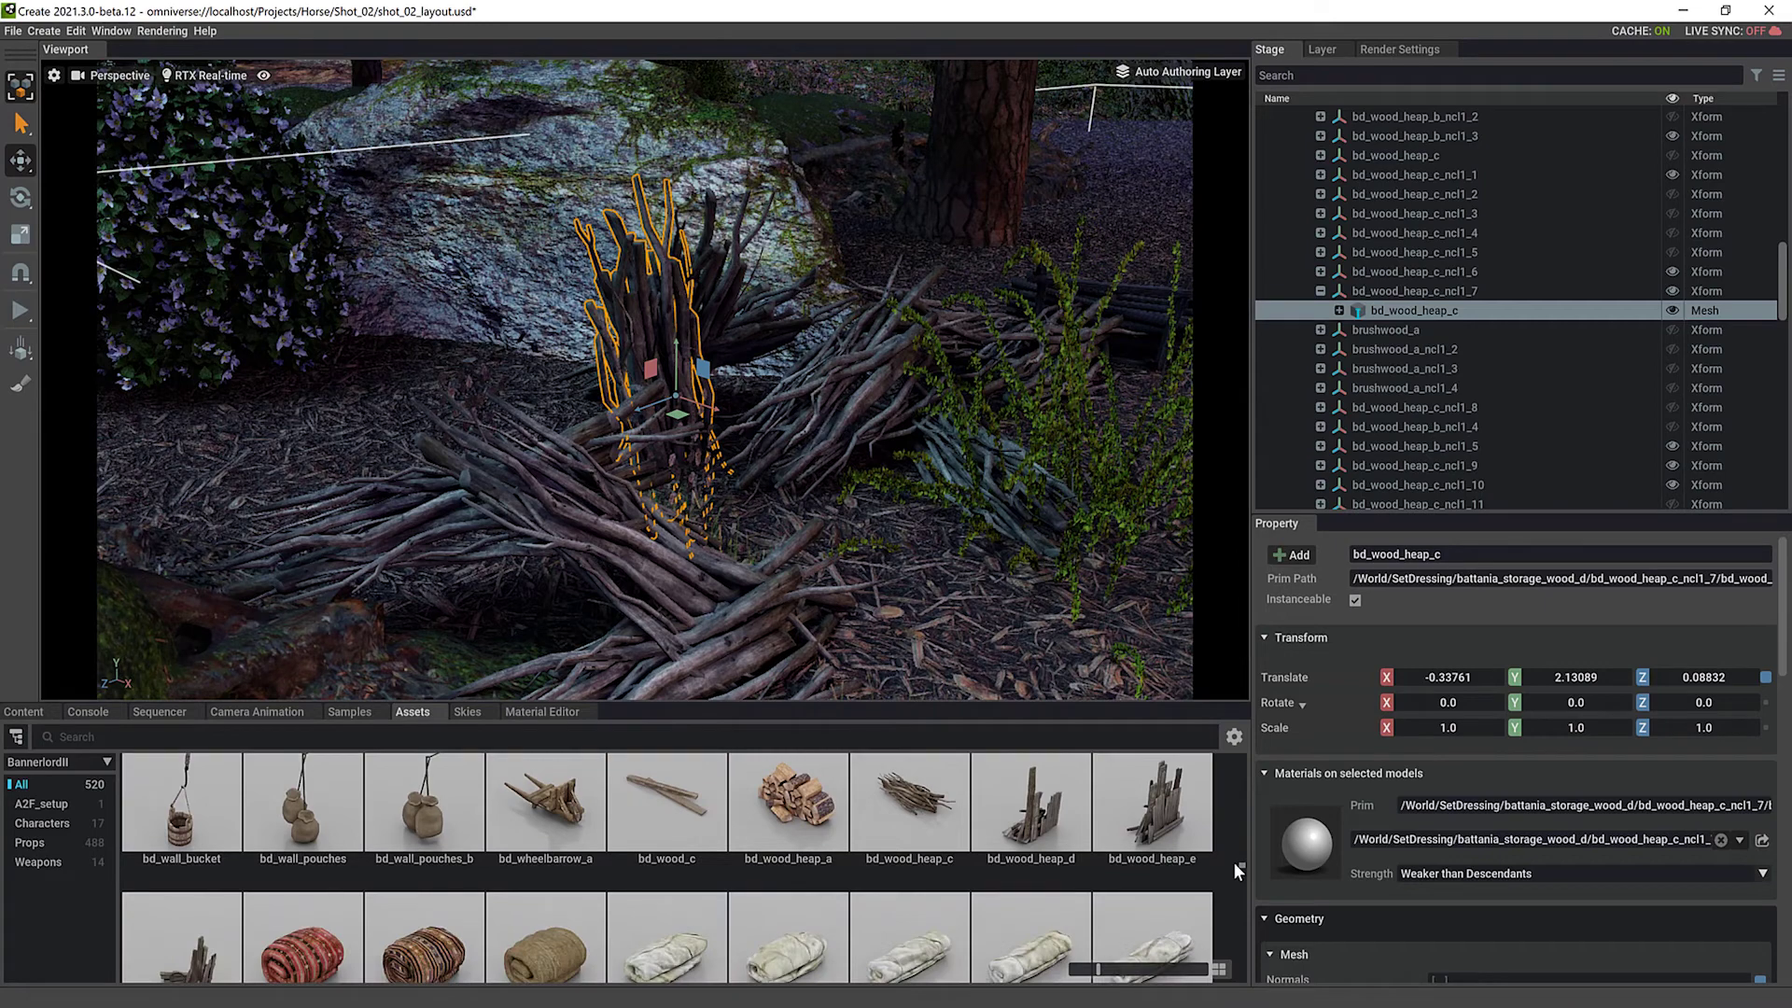
pyautogui.scroll(-1, 1234, 860)
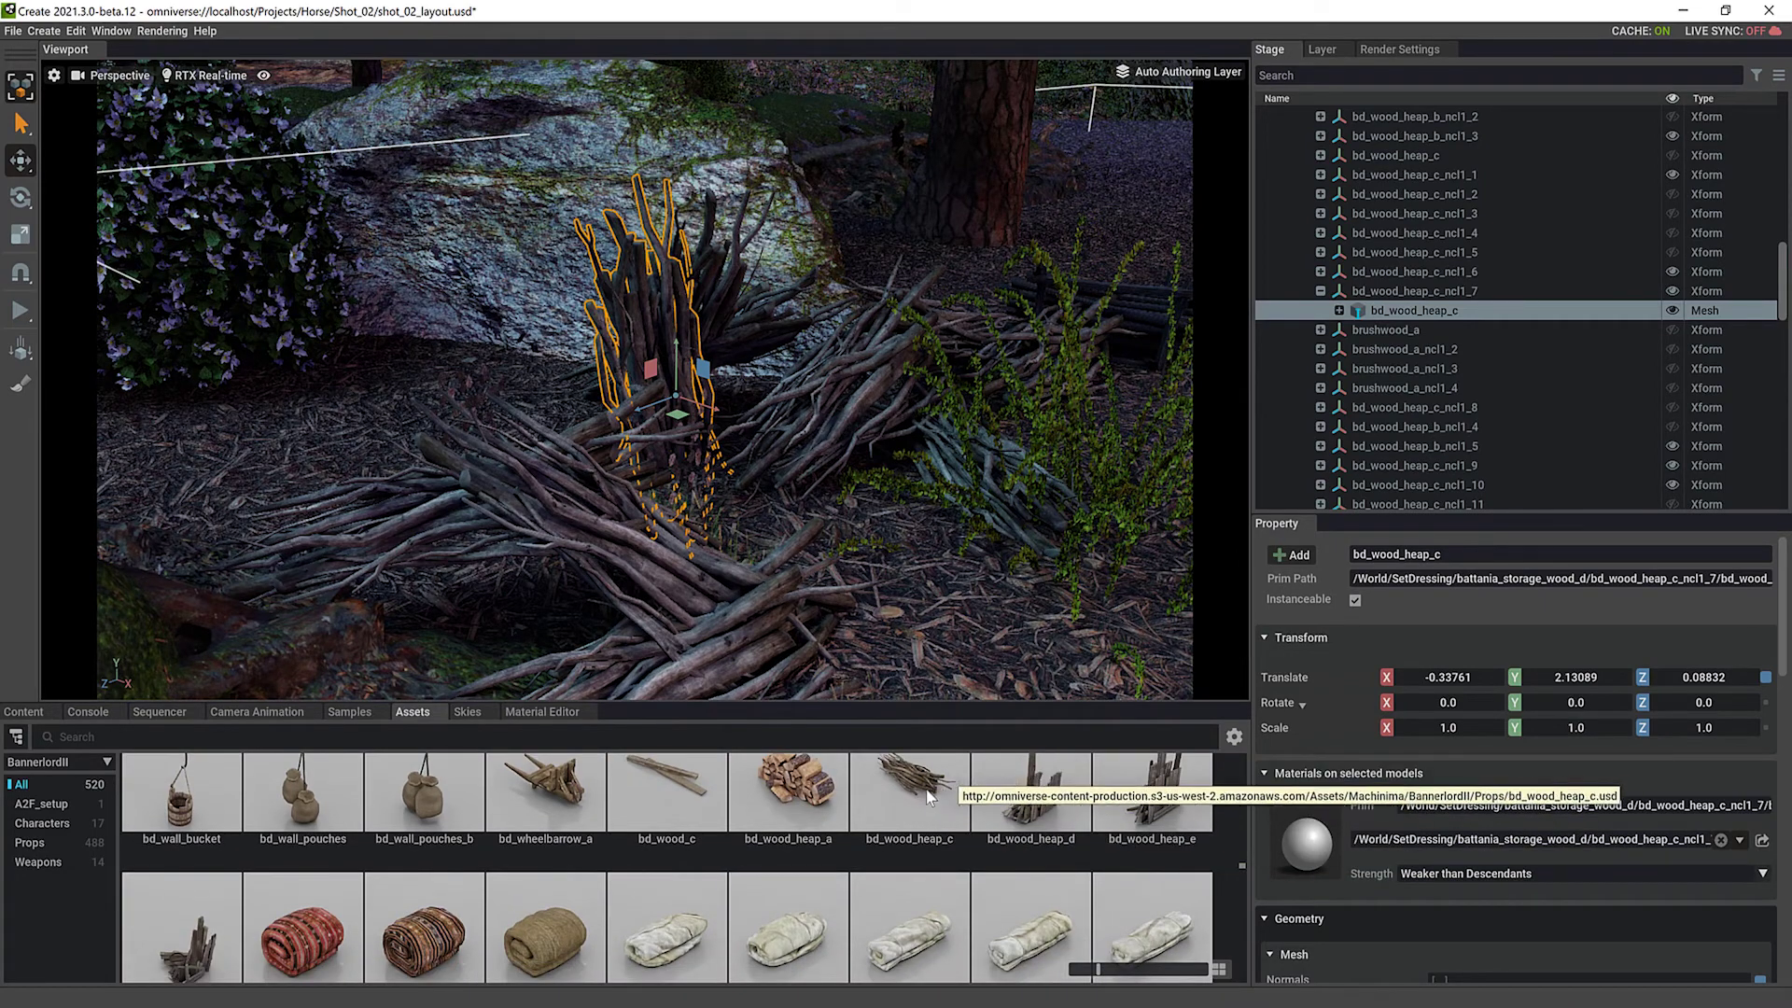
# Add bd_wood_heap_c to the forest by the rock and set its scale to 1.0
pyautogui.moveTo(929, 798); pyautogui.dragTo(934, 238)
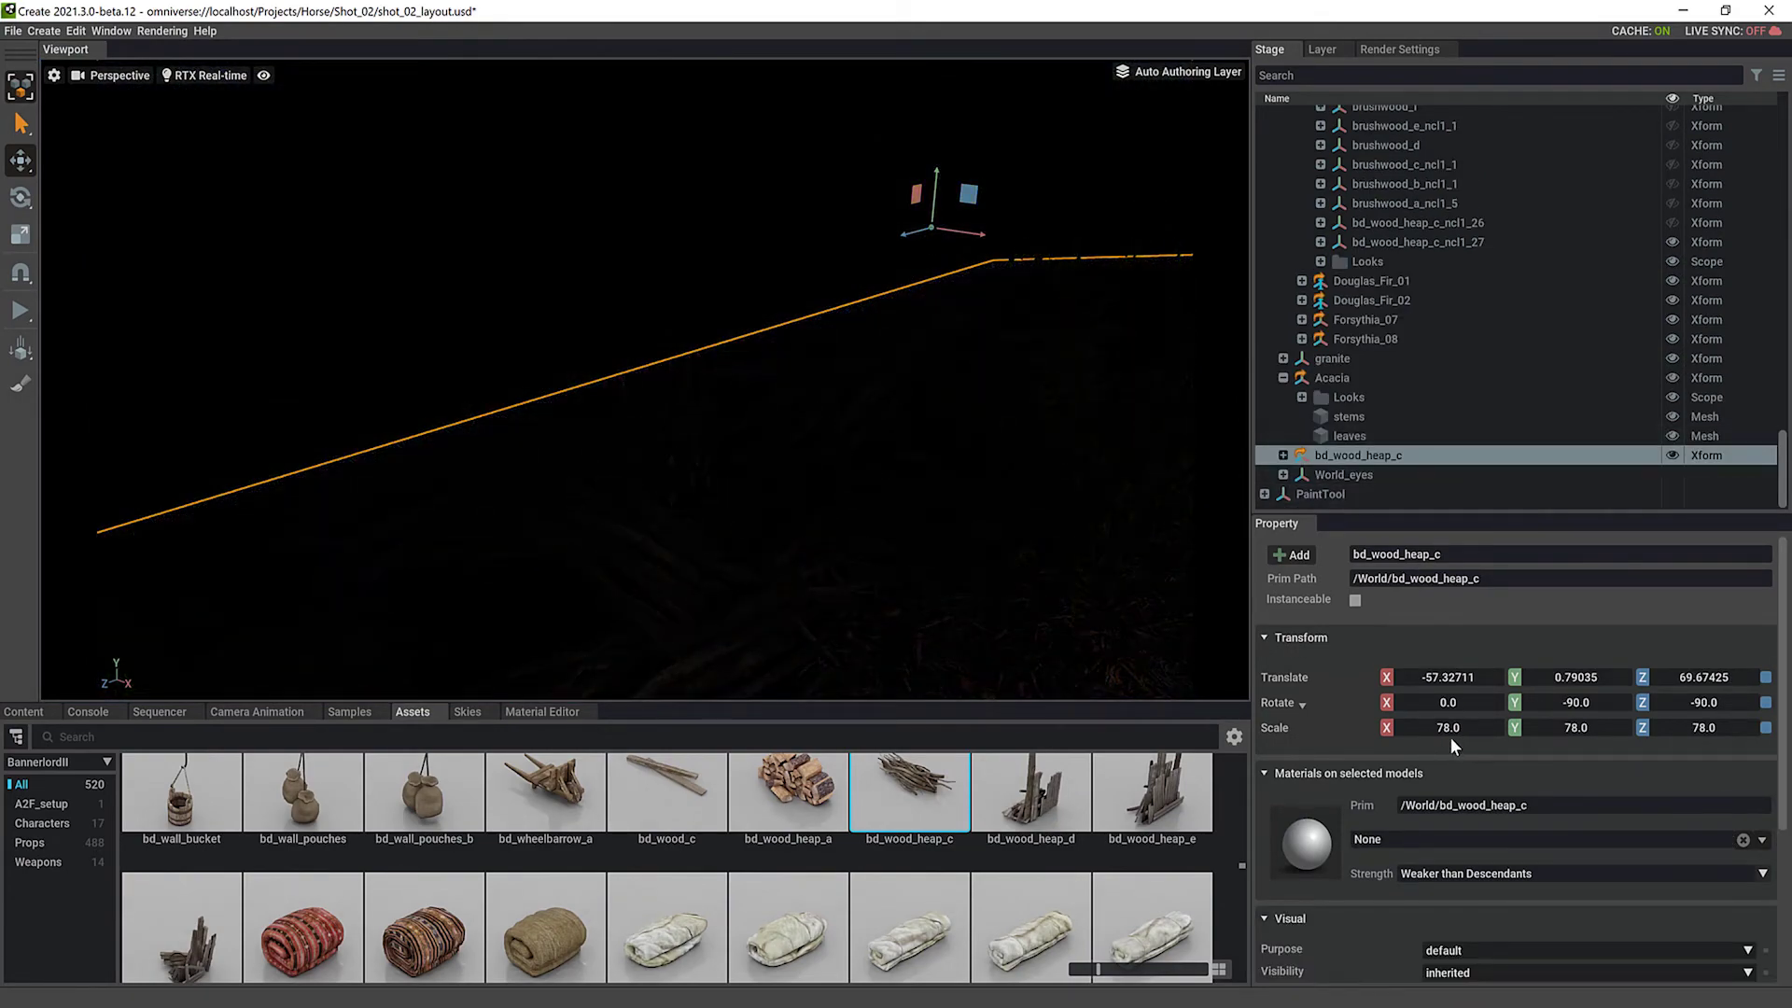
pyautogui.doubleClick(1458, 728)
pyautogui.write('1')
pyautogui.press('Tab')
pyautogui.write('11')
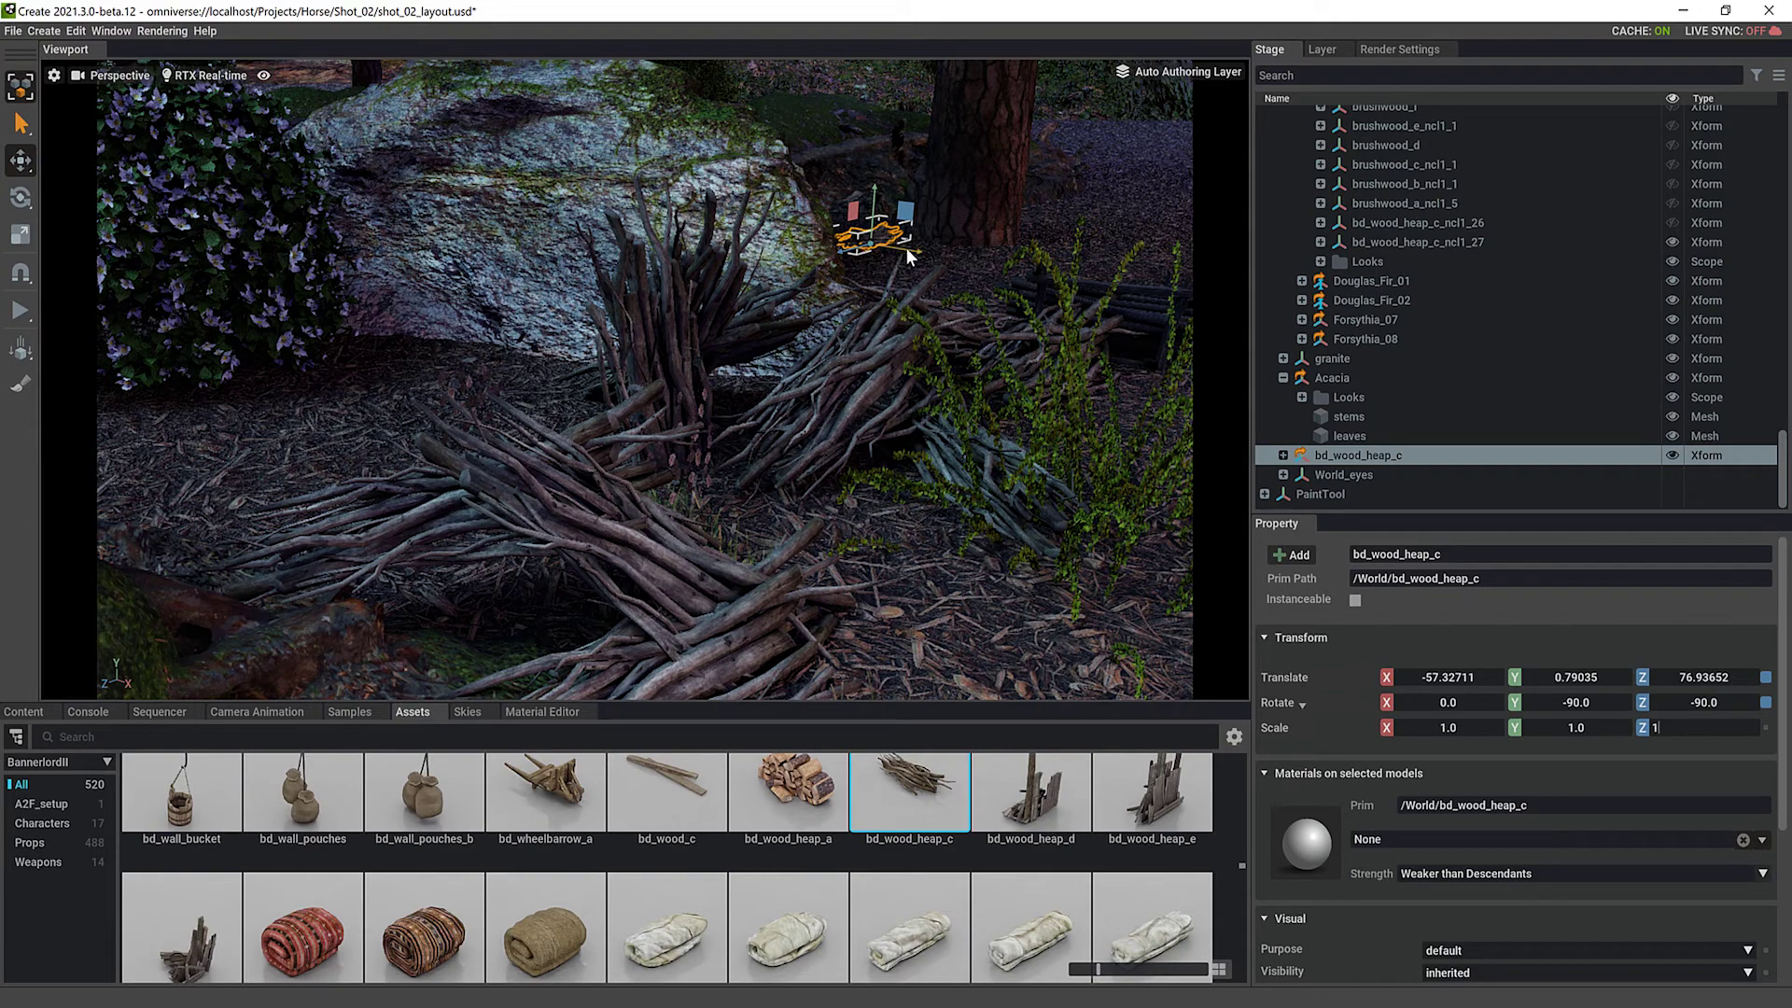
# Reselect the new small wood heap and enlarge the asset browser to fill the screen
pyautogui.click(938, 280)
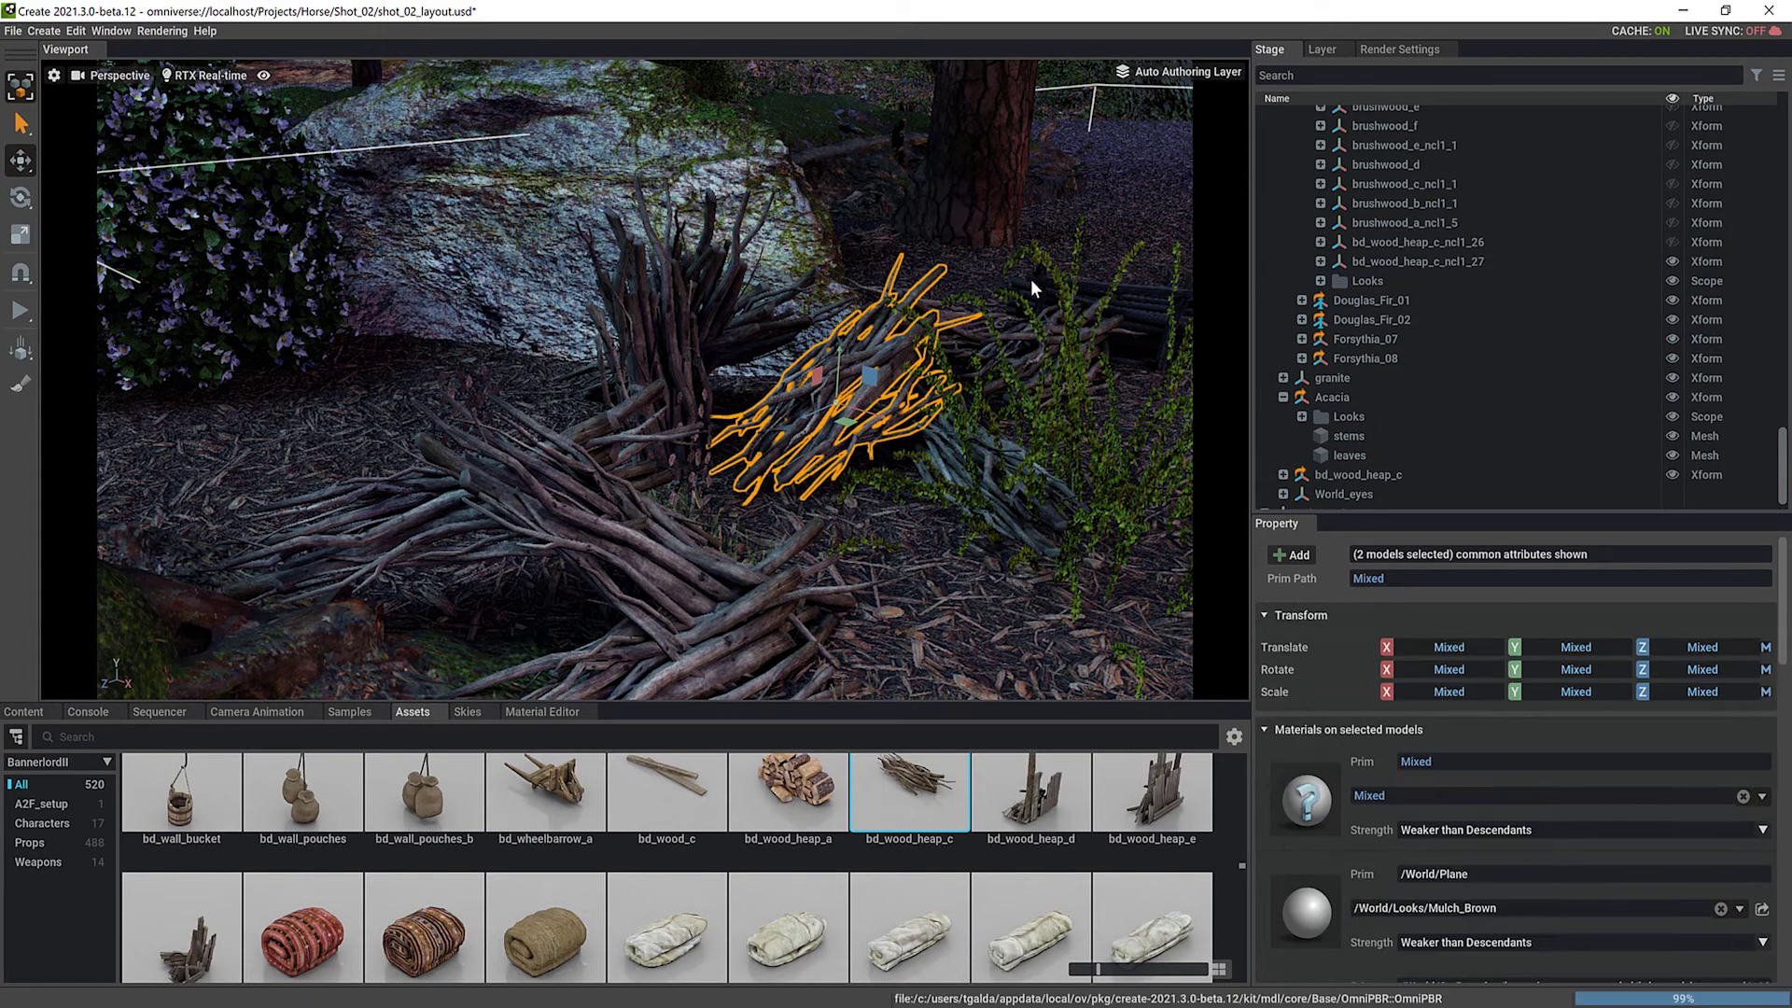
pyautogui.click(892, 258)
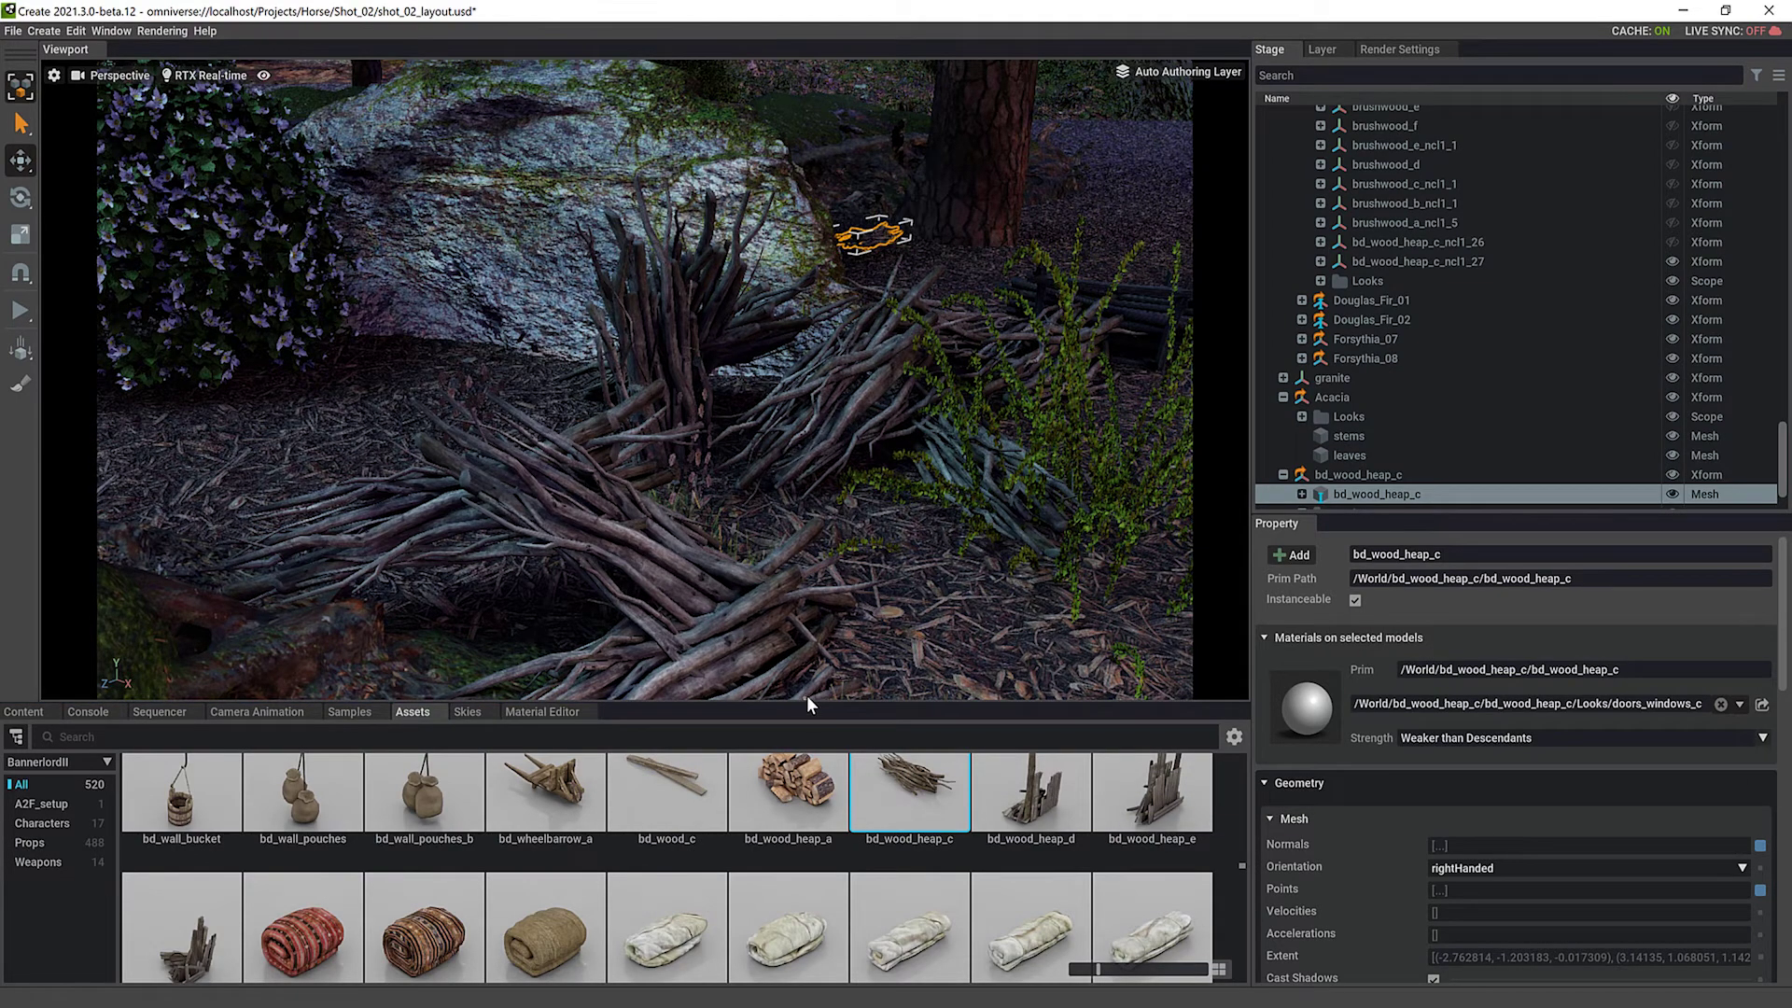
pyautogui.moveTo(808, 703); pyautogui.dragTo(834, 105)
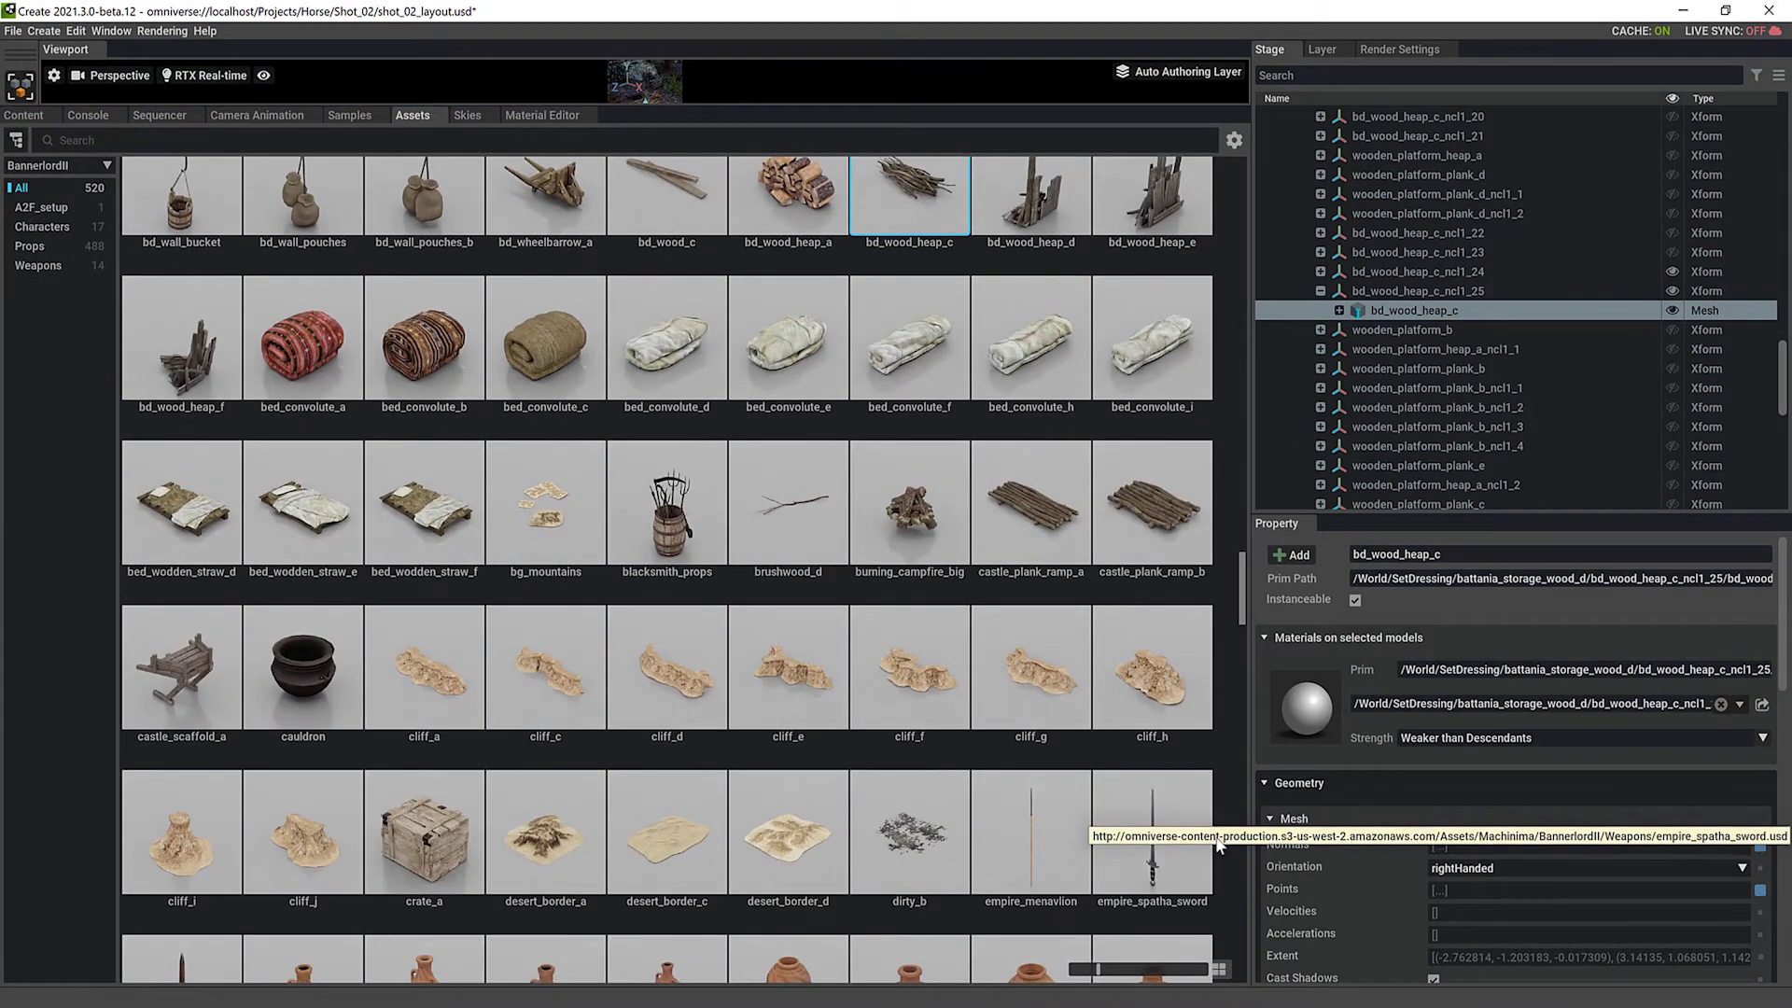
# Shrink the asset browser and pull the view back to frame the mossy log and rider
pyautogui.moveTo(1241, 588); pyautogui.dragTo(1254, 446)
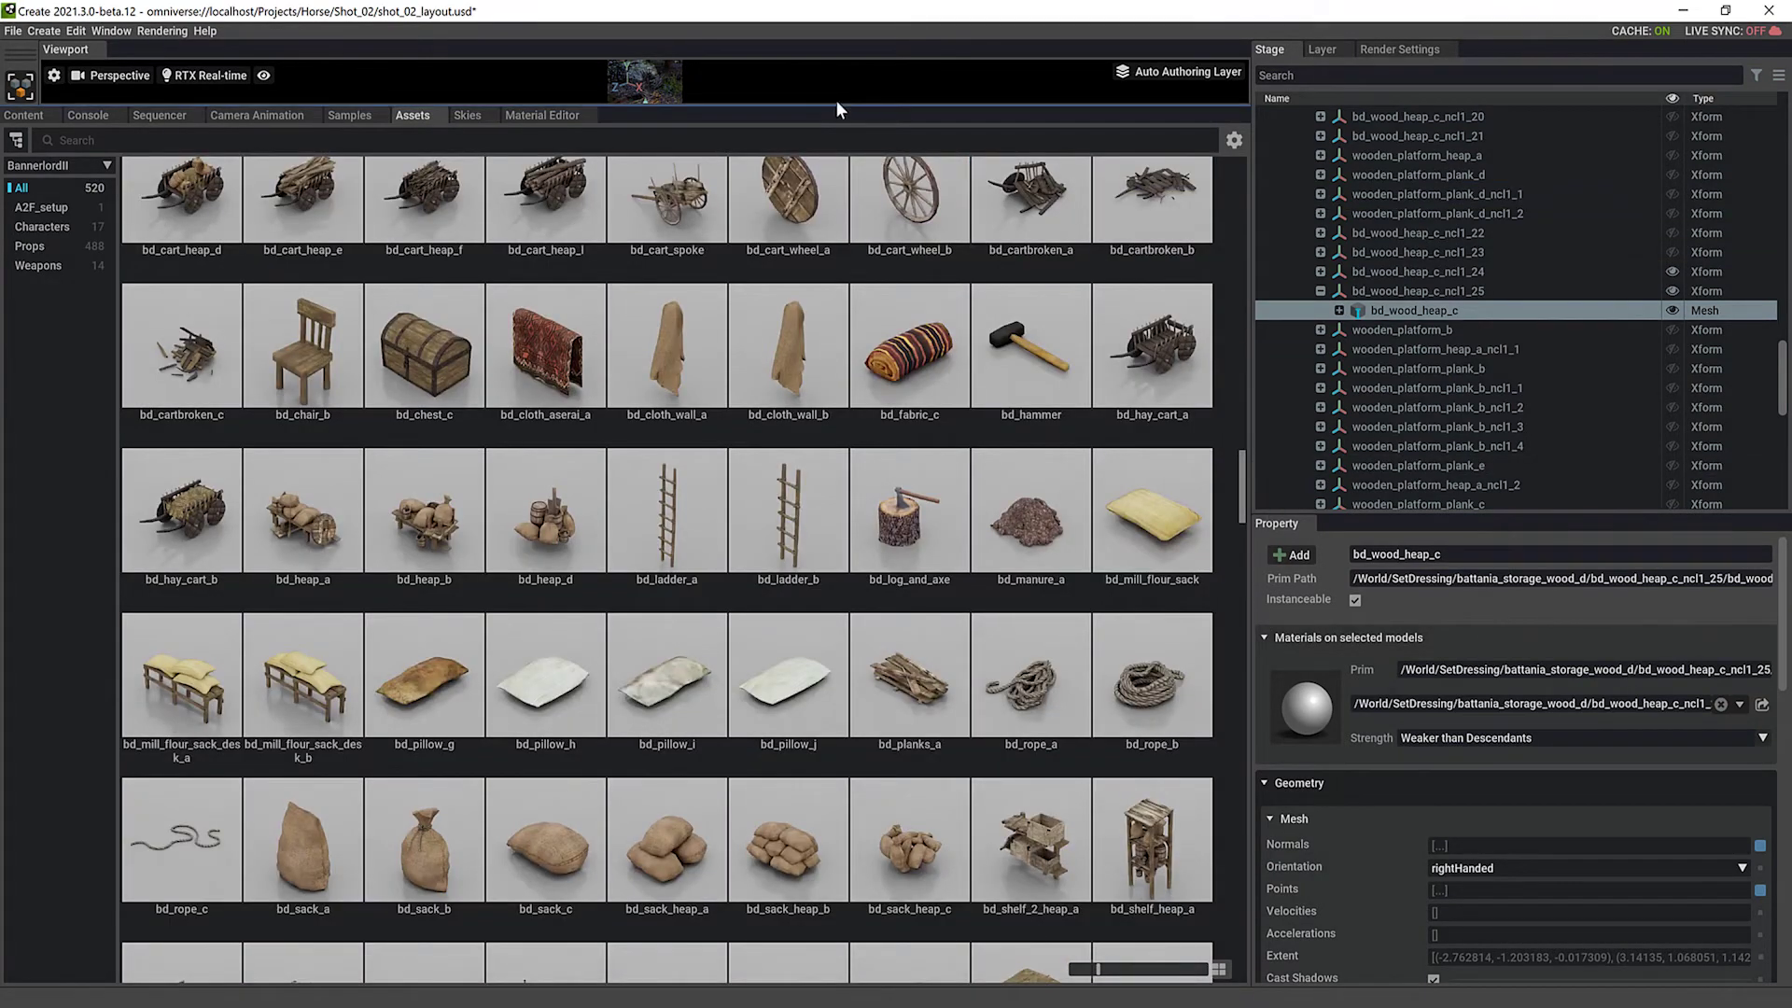
pyautogui.moveTo(836, 105); pyautogui.dragTo(760, 873)
pyautogui.scroll(-6, 807, 541)
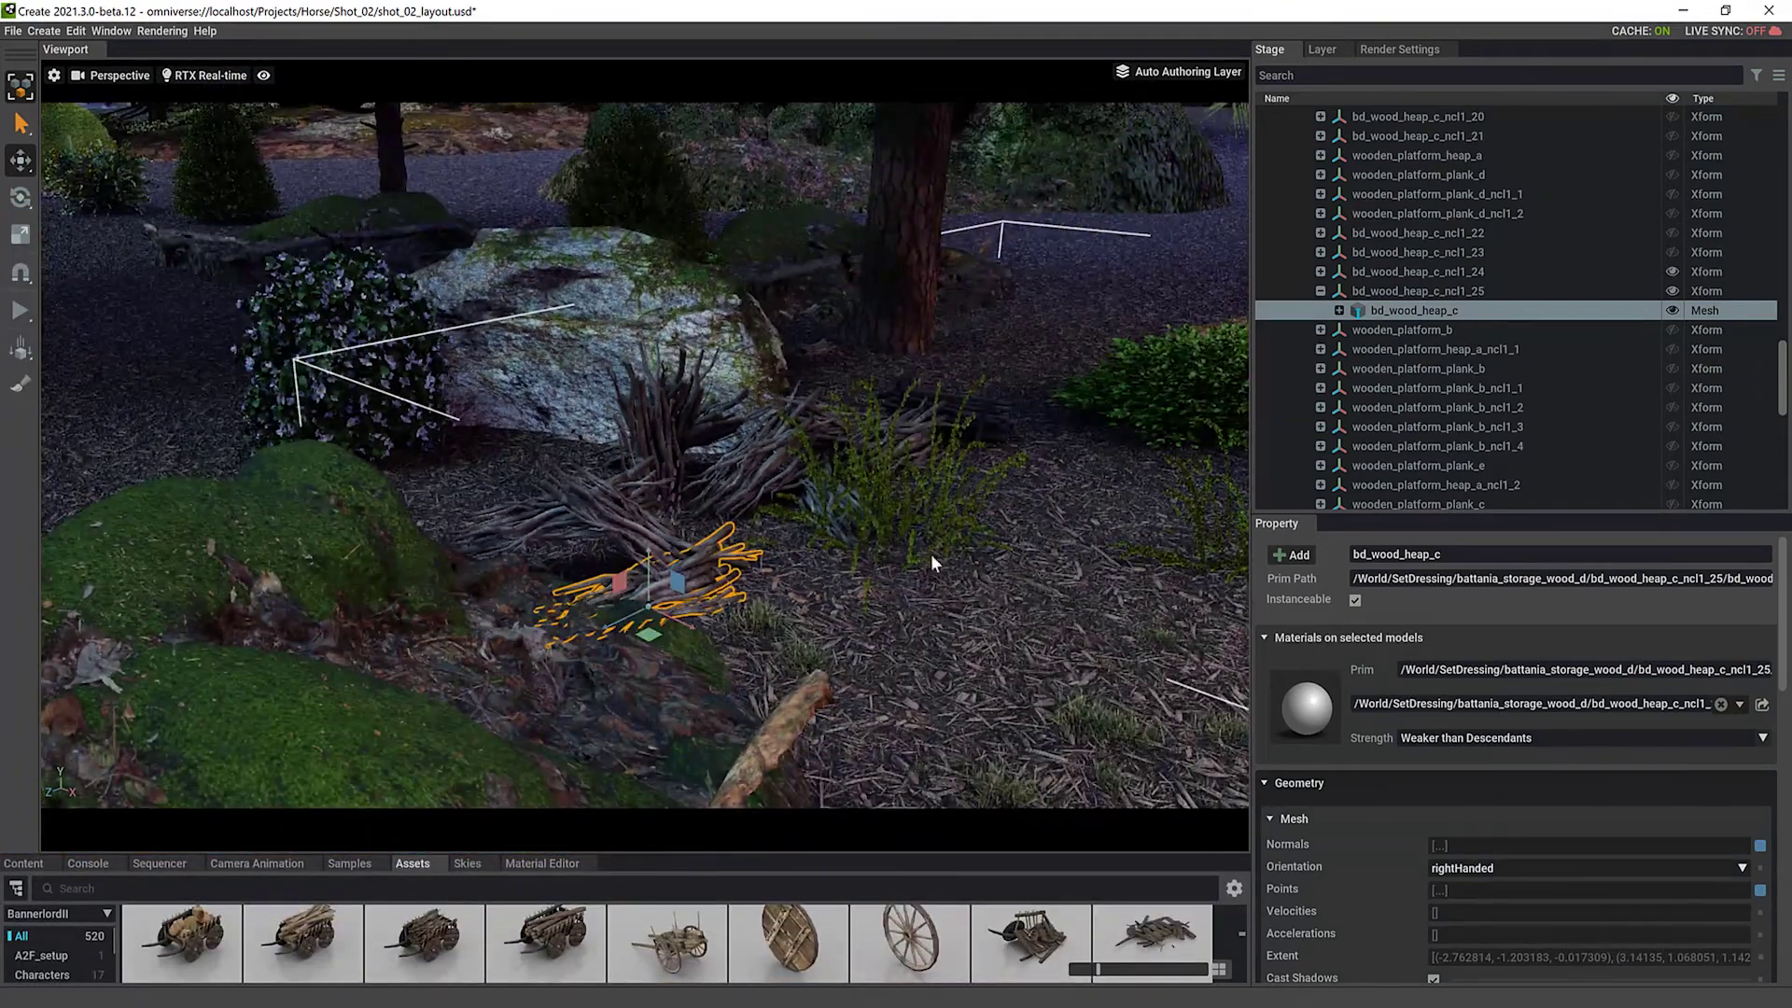
pyautogui.moveTo(355, 589); pyautogui.dragTo(1026, 474, button='right')
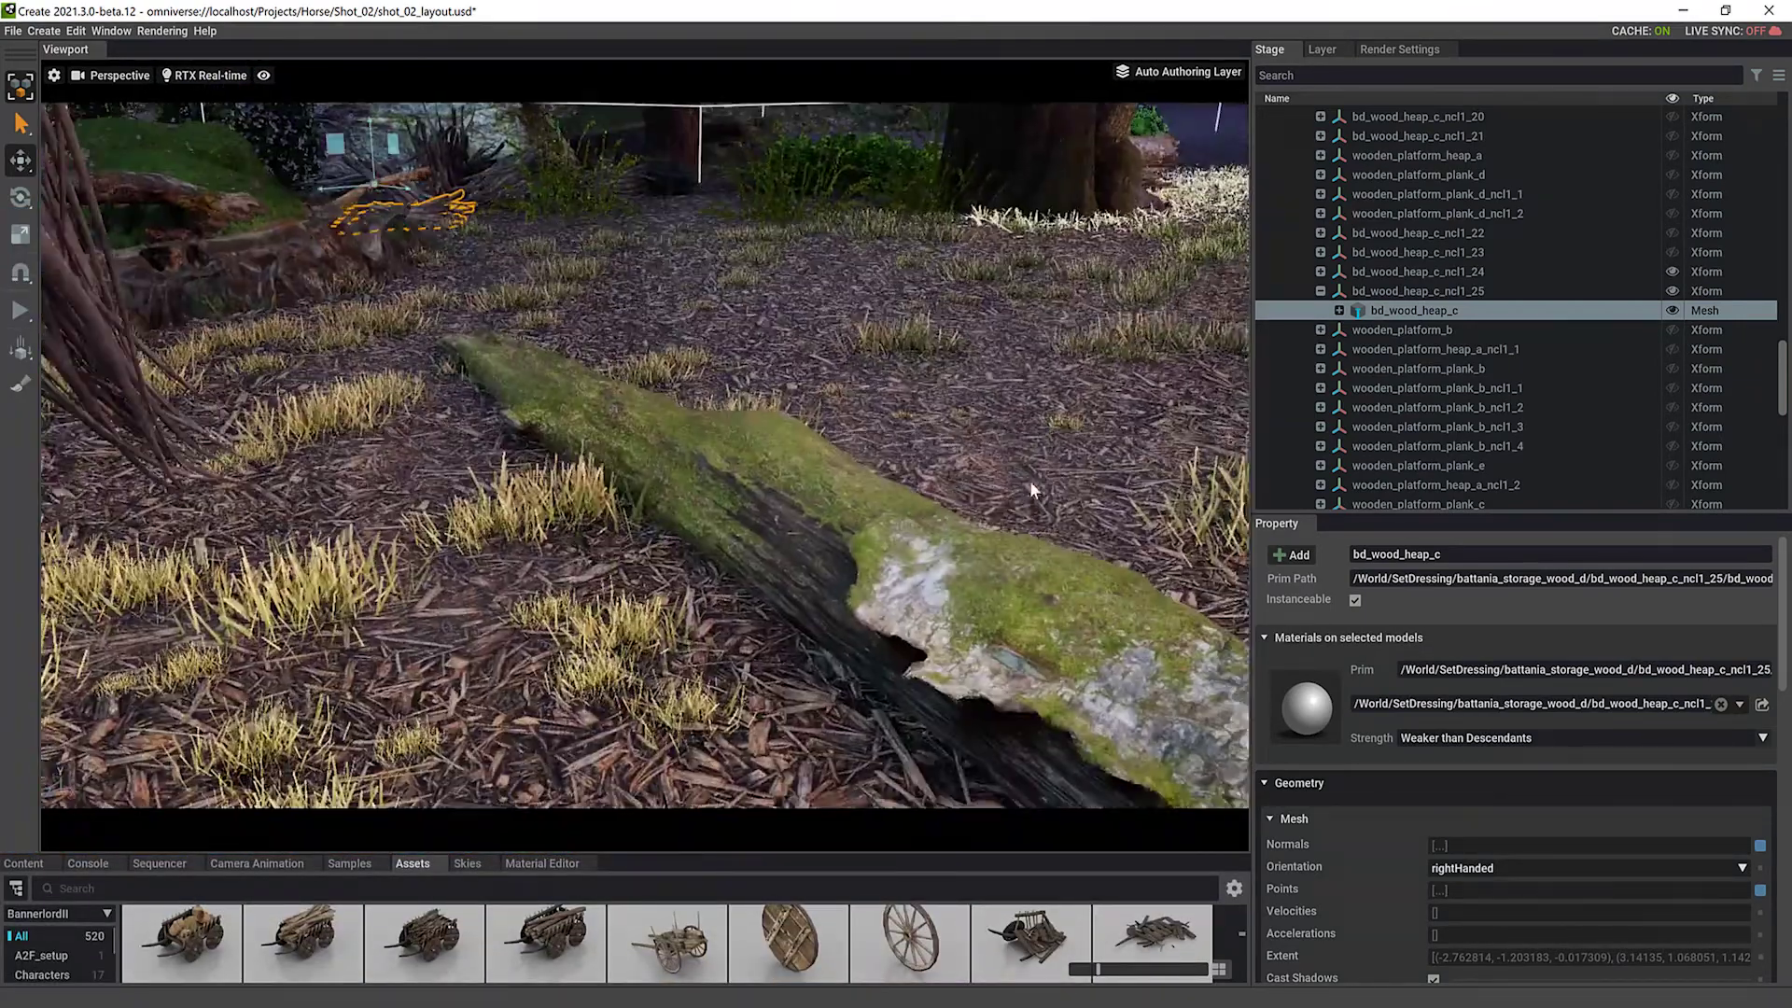
pyautogui.scroll(-2, 1026, 483)
pyautogui.scroll(-5, 980, 530)
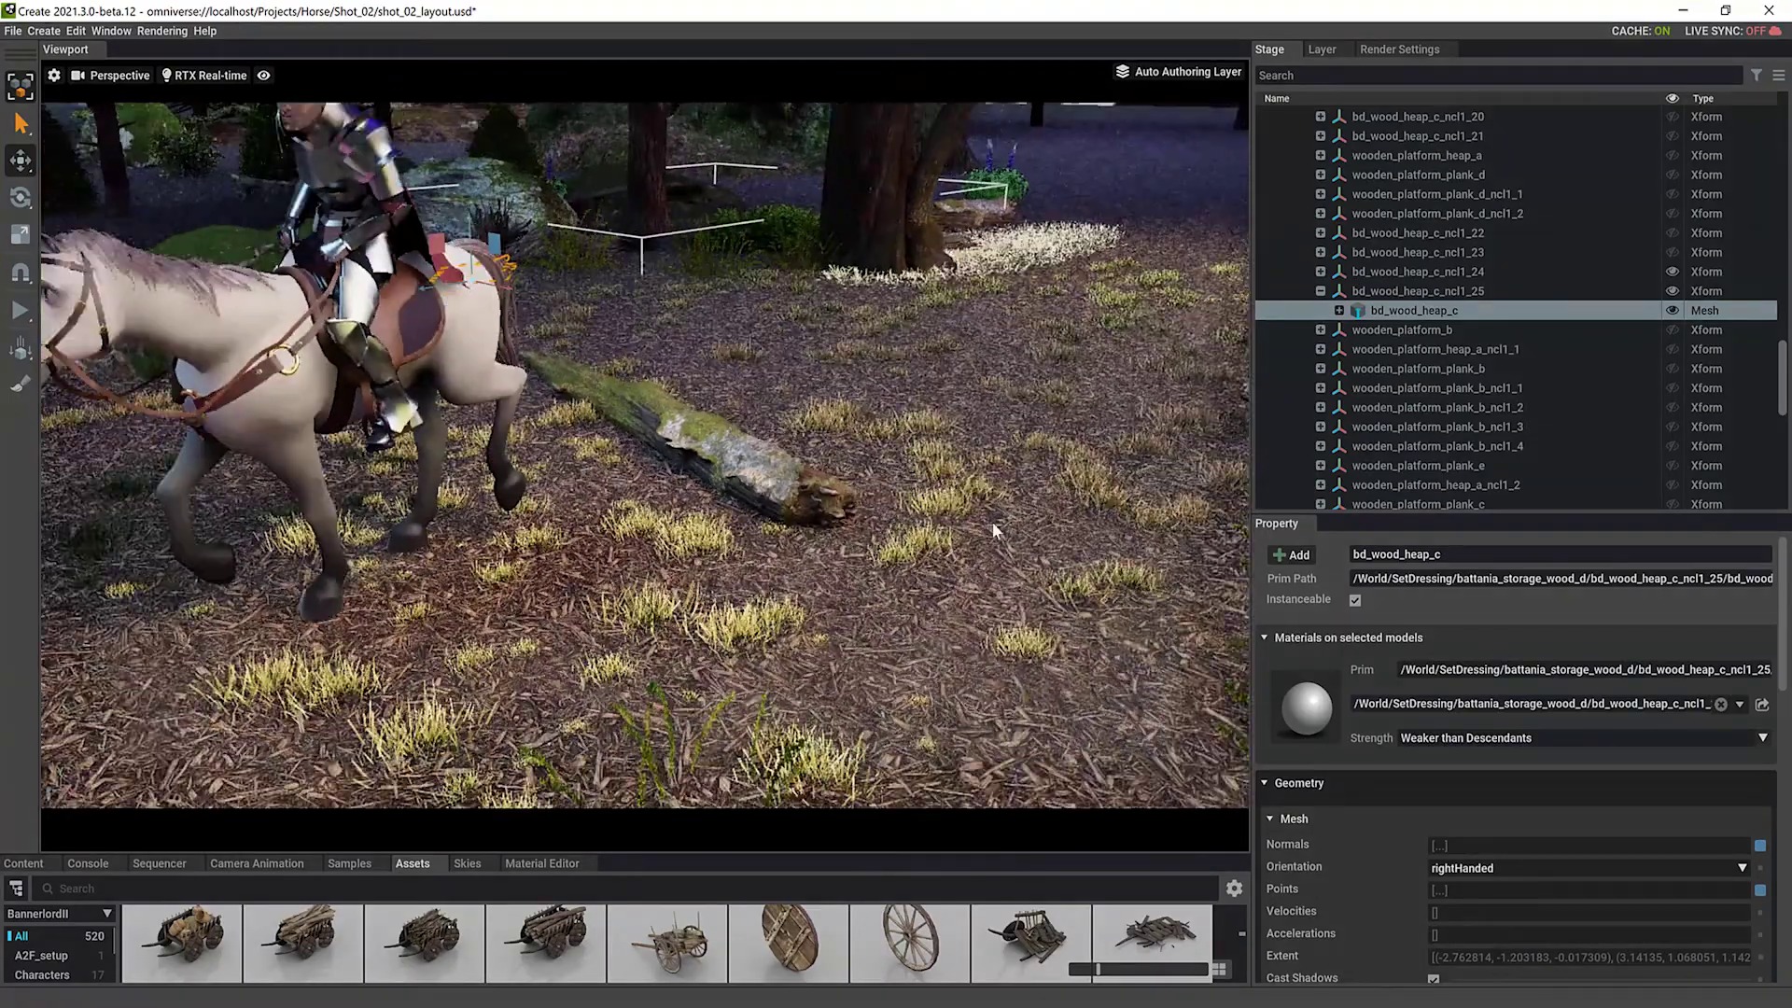
pyautogui.scroll(-3, 856, 655)
pyautogui.moveTo(856, 655); pyautogui.dragTo(924, 555, button='right')
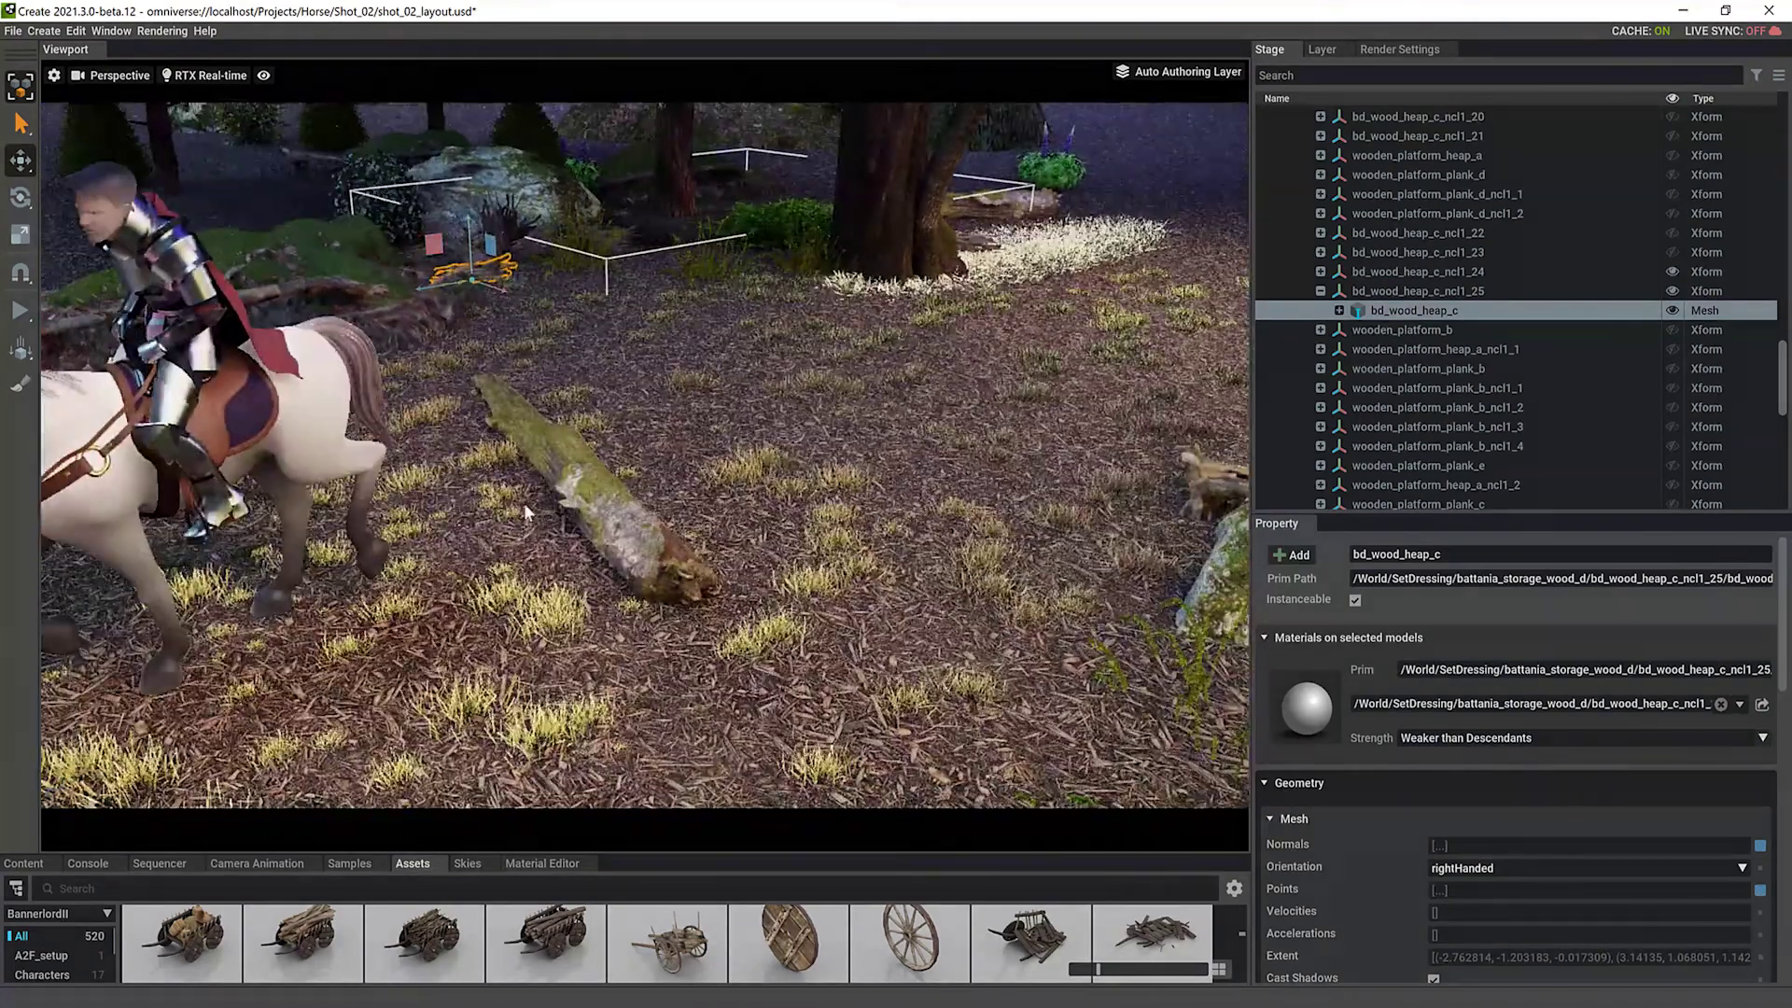
pyautogui.click(142, 80)
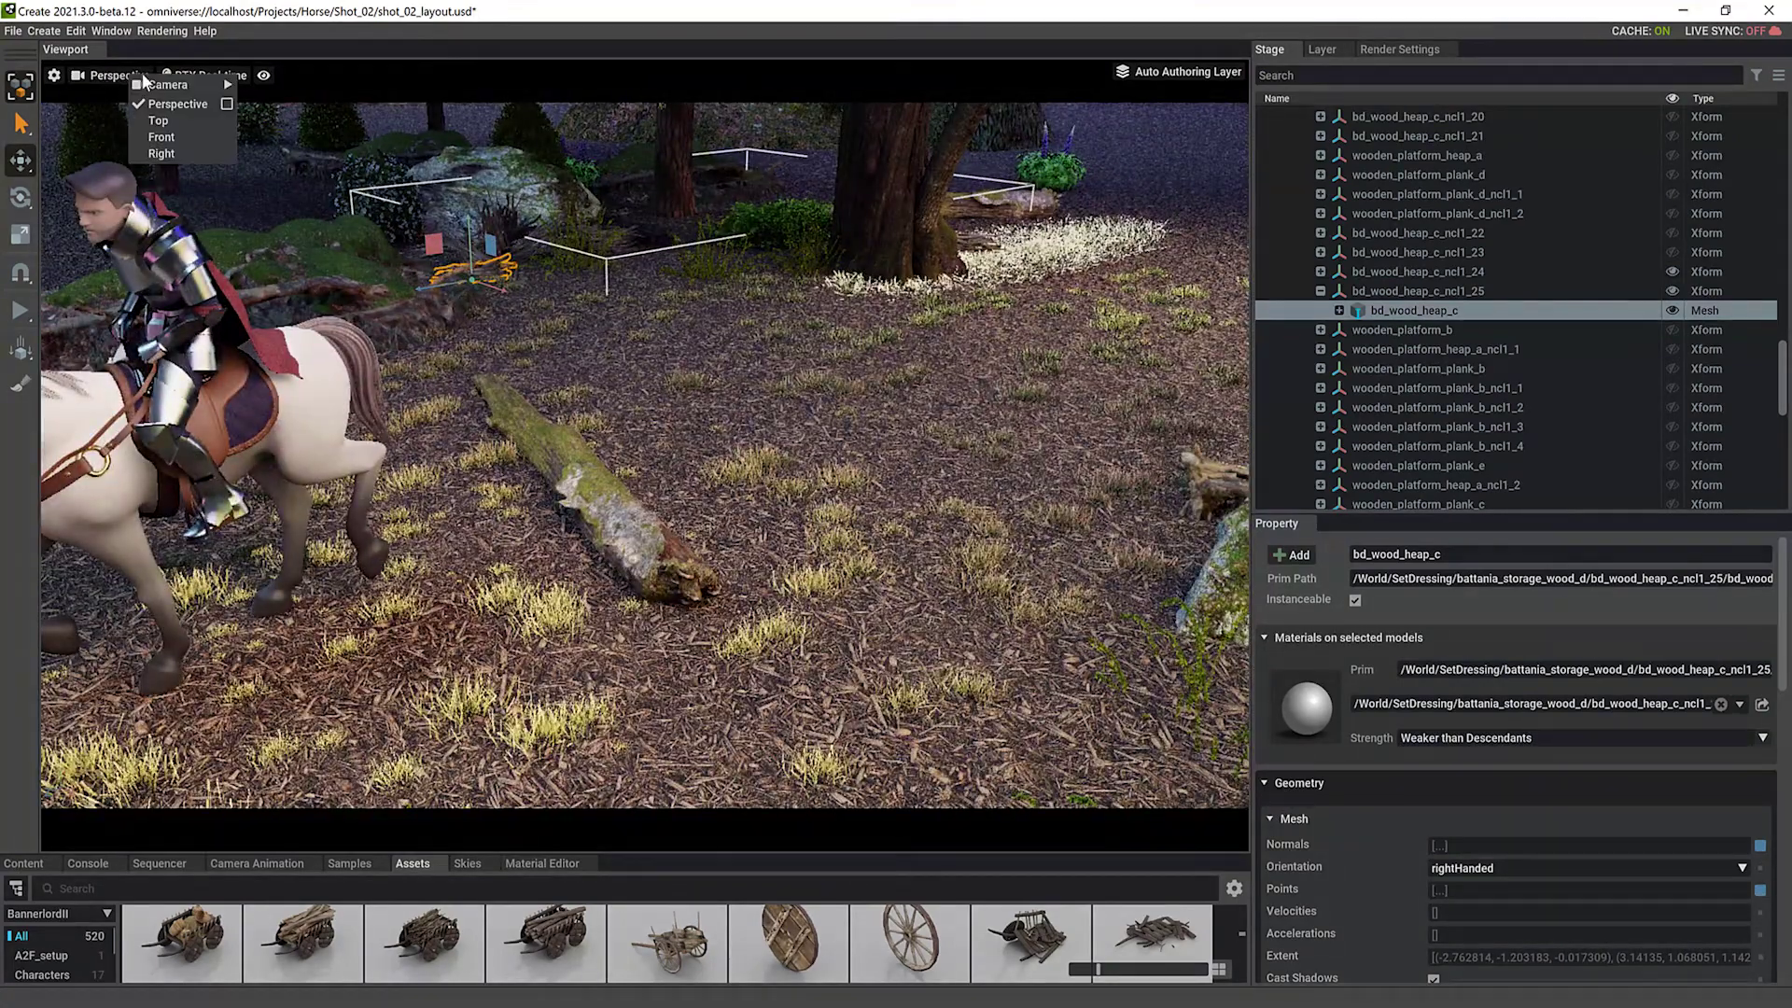
# Look at the scene through the CameraDOF camera
pyautogui.moveTo(216, 86)
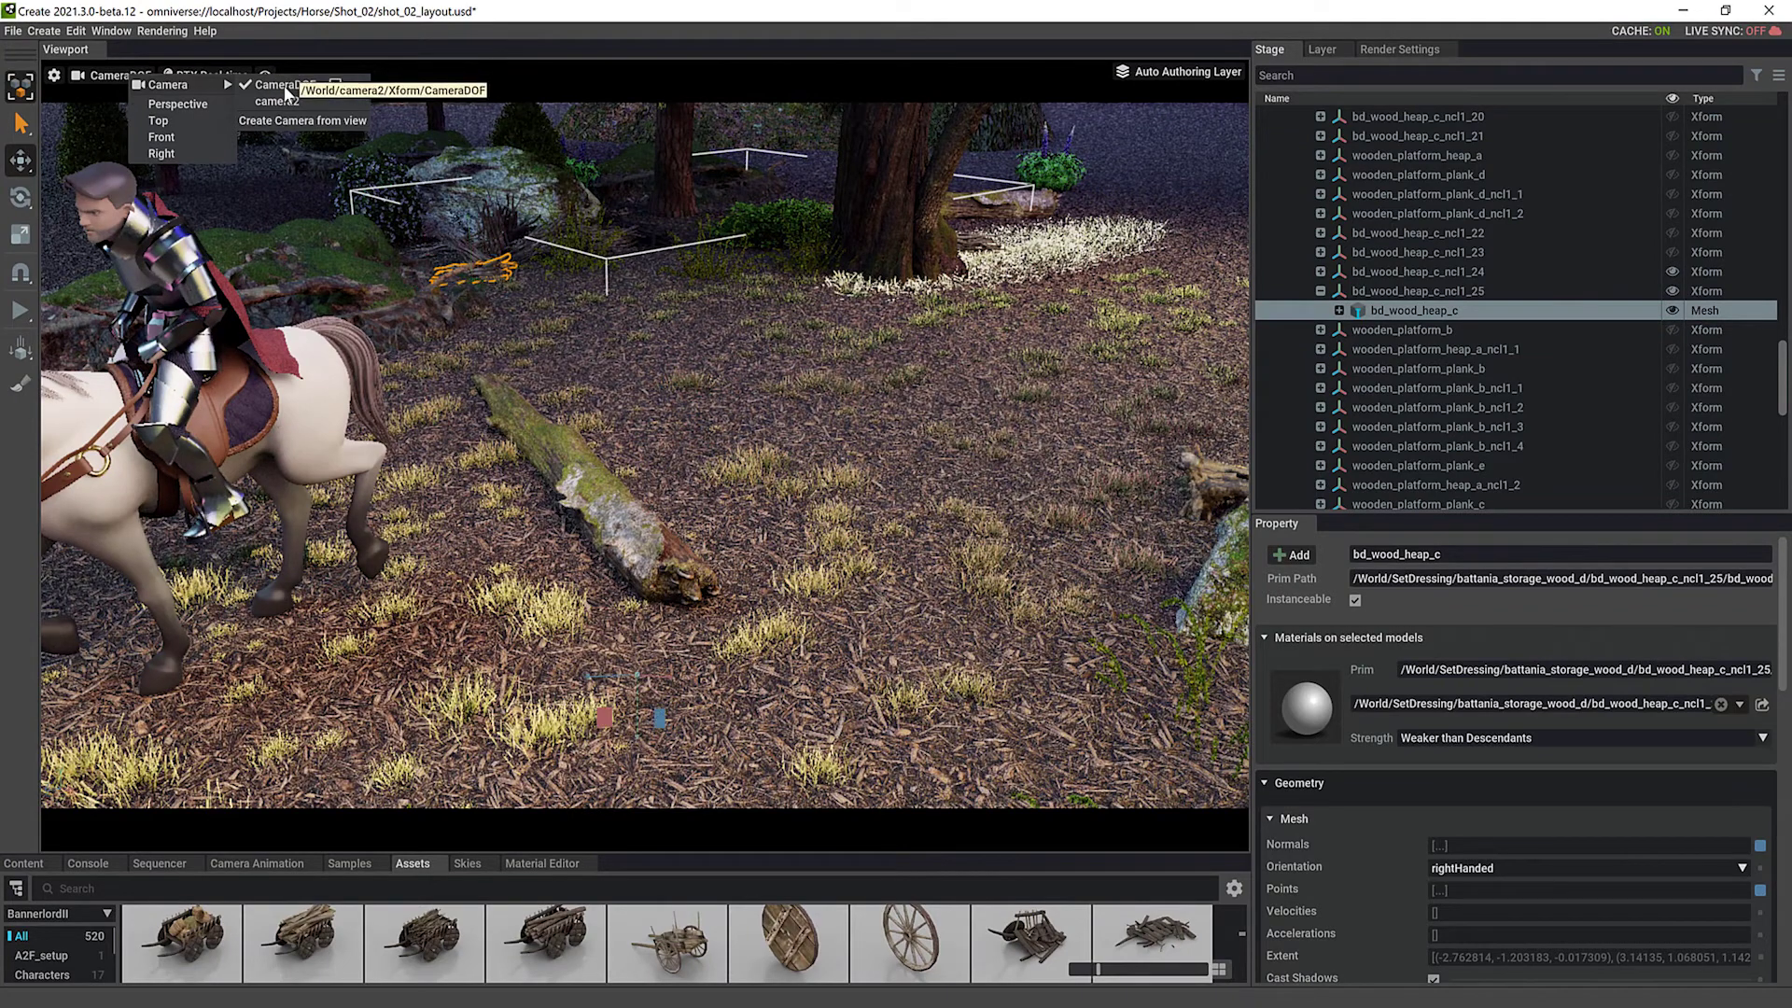
pyautogui.click(280, 85)
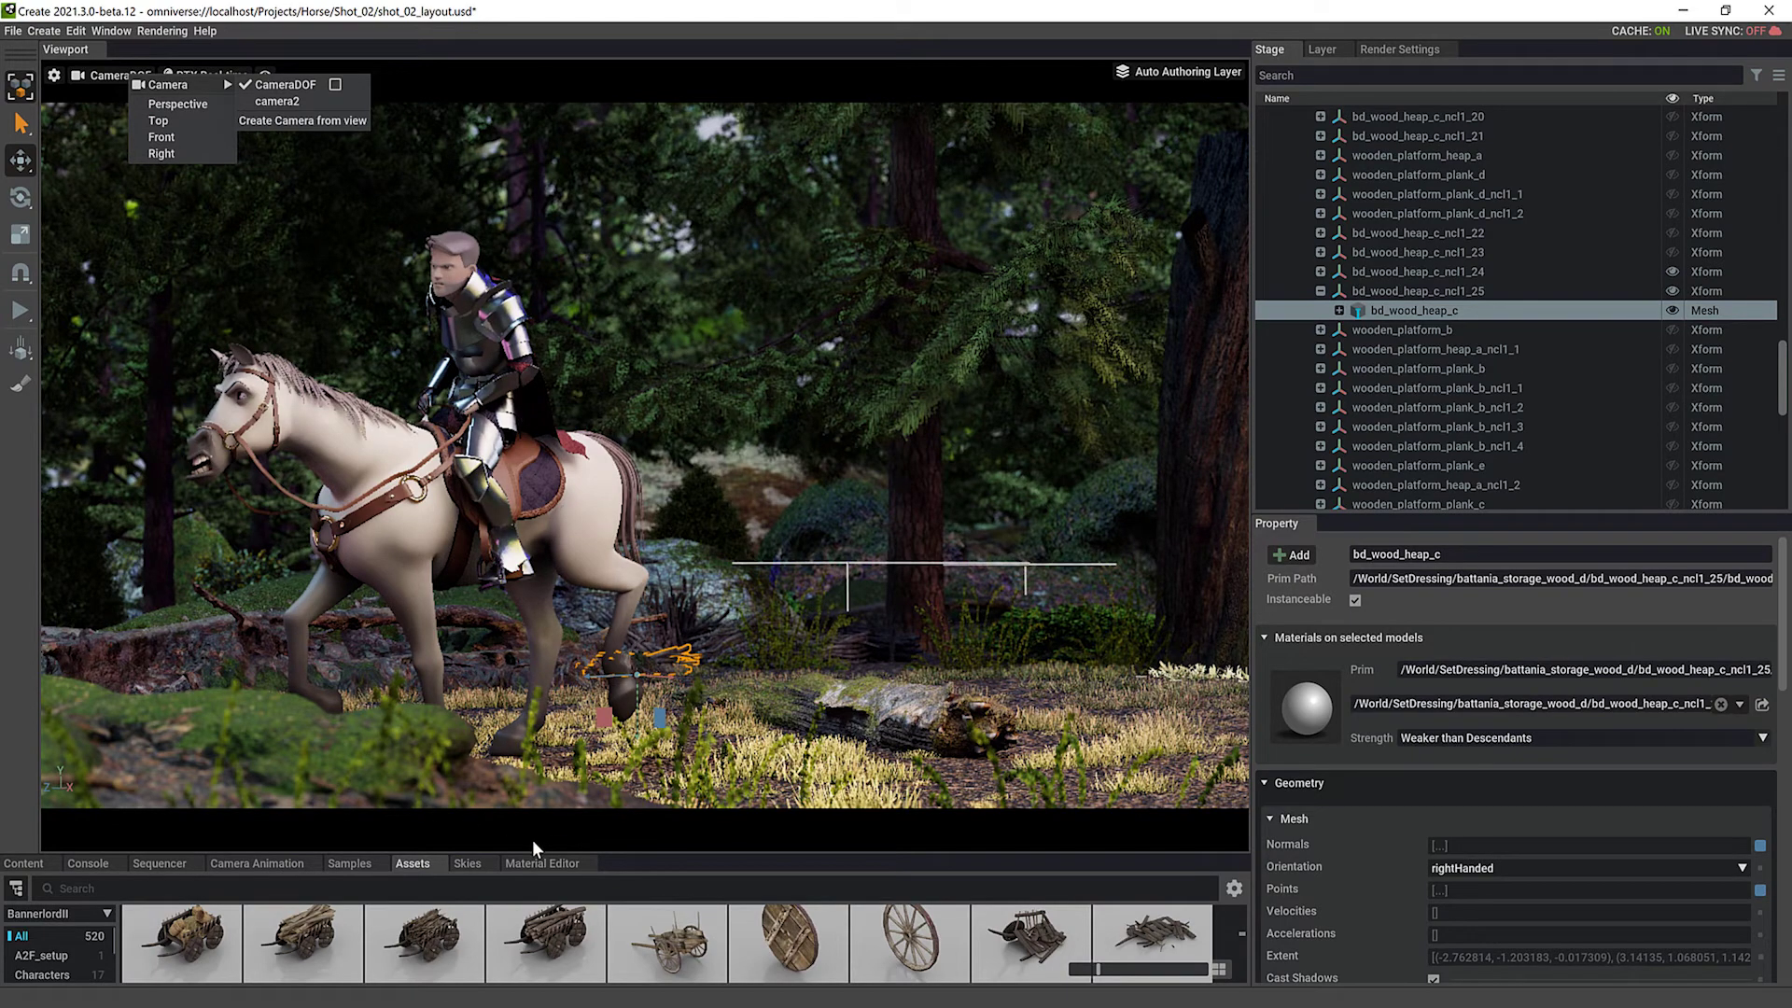
pyautogui.click(769, 796)
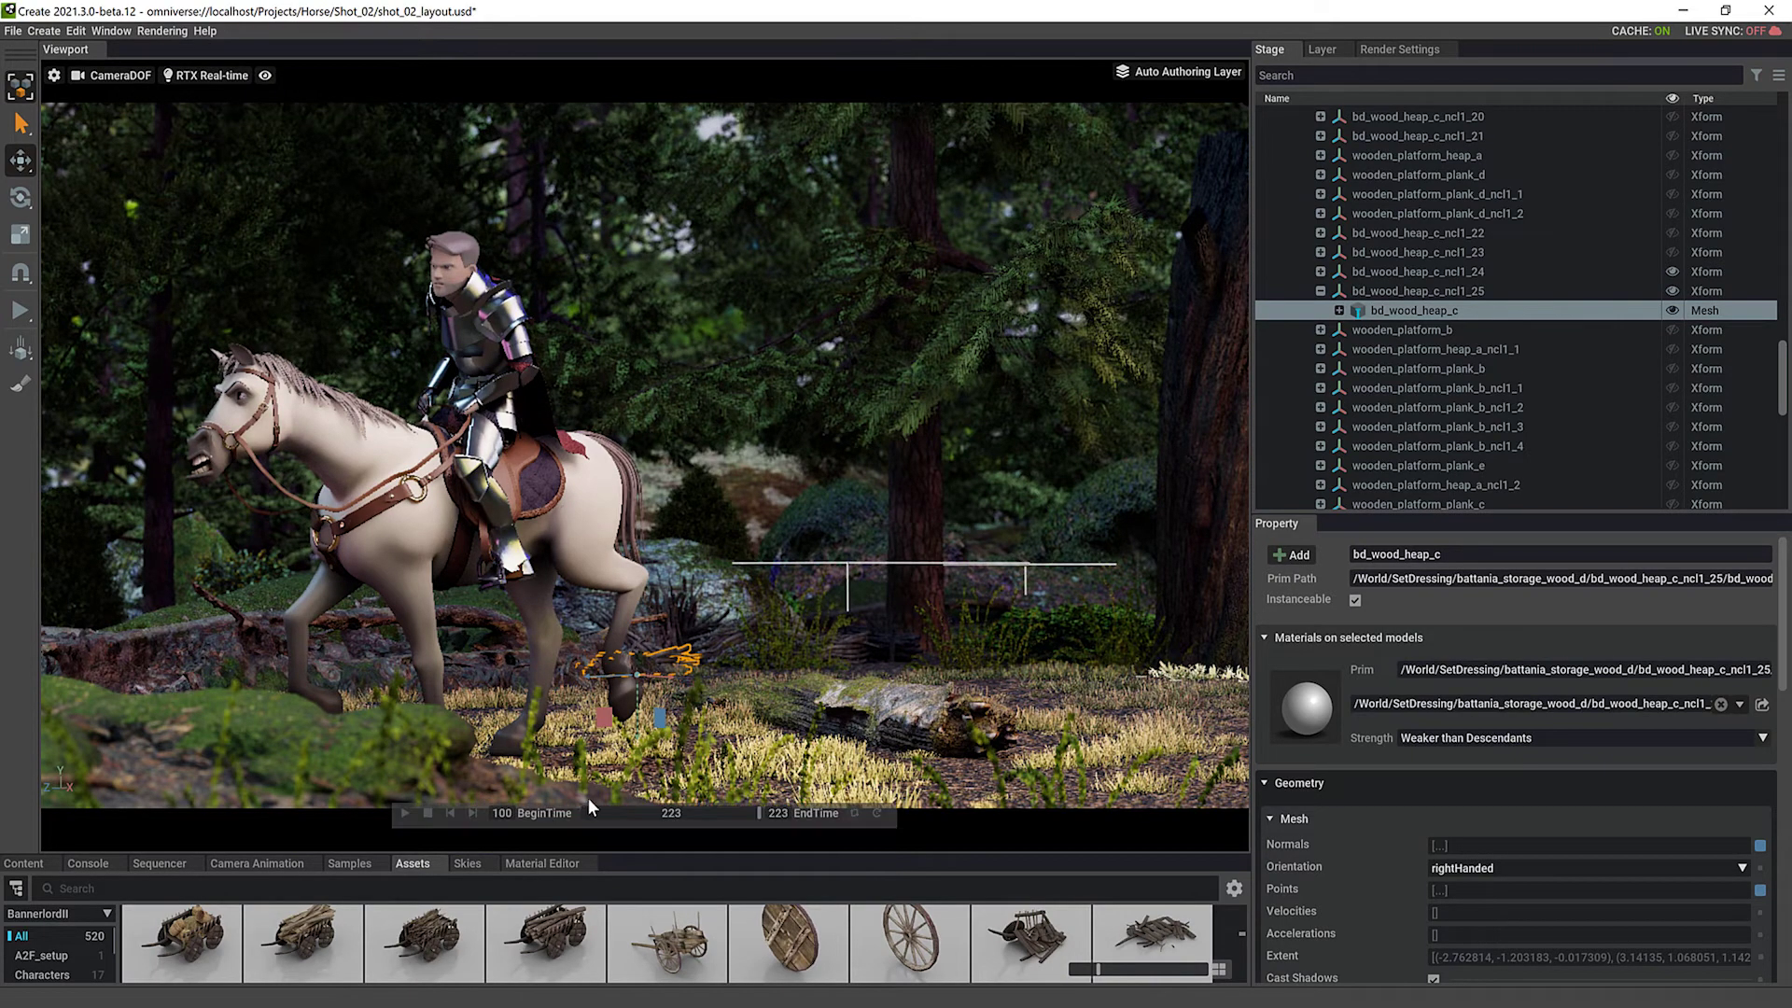
# Jump the shot to frame 104 and select camera2 in the Stage tree
pyautogui.click(588, 810)
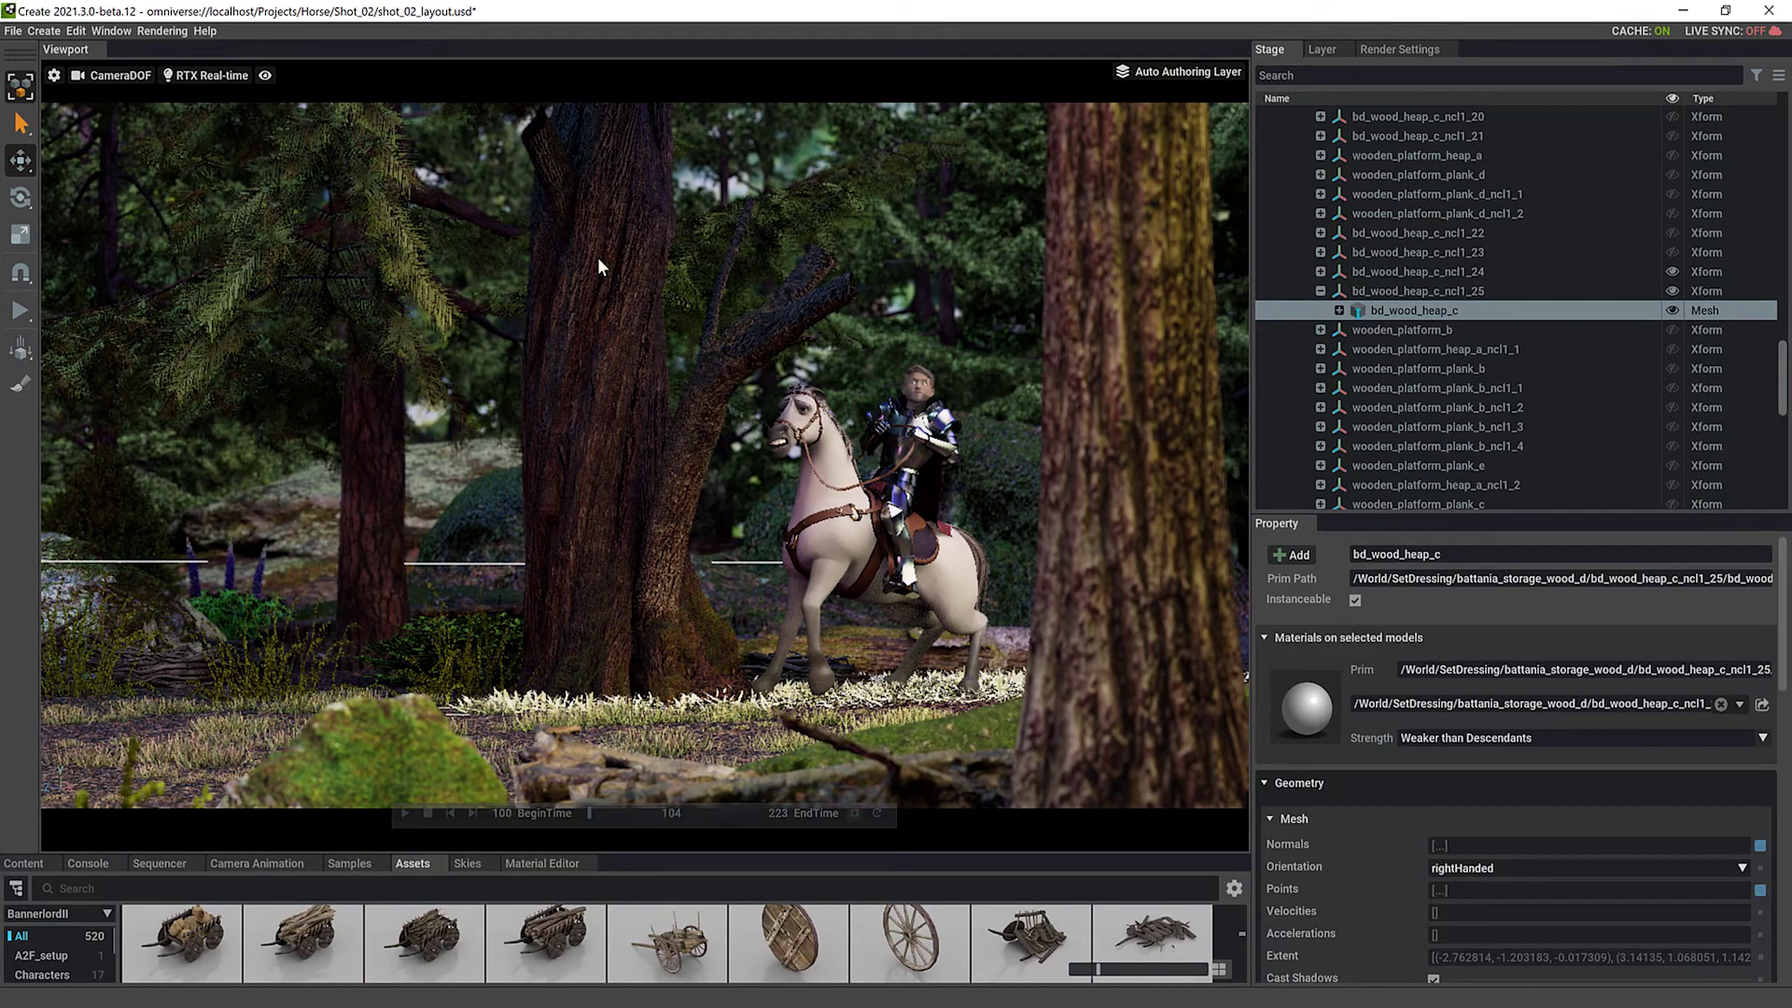
pyautogui.moveTo(1788, 342); pyautogui.dragTo(1785, 98)
pyautogui.click(1324, 194)
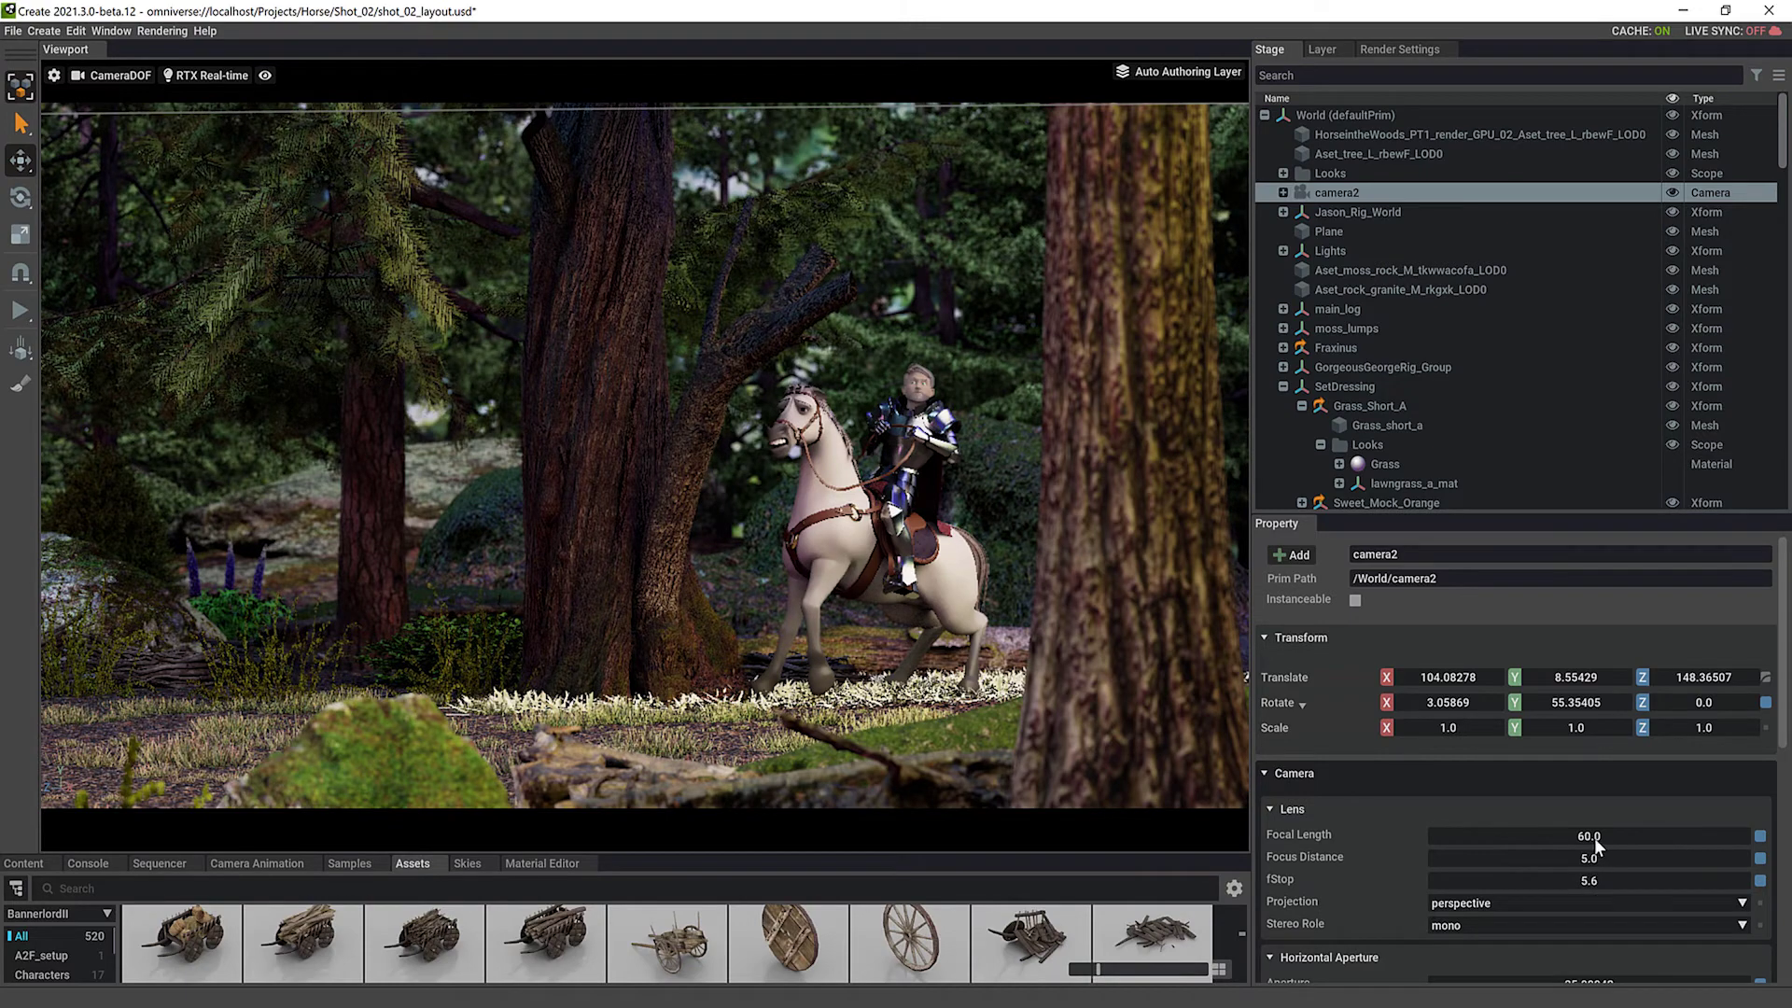
# Expand camera2 to inspect its nested CameraDOF, then show camera2's Raw USD Properties including depthOfField
pyautogui.click(1283, 192)
pyautogui.click(1303, 213)
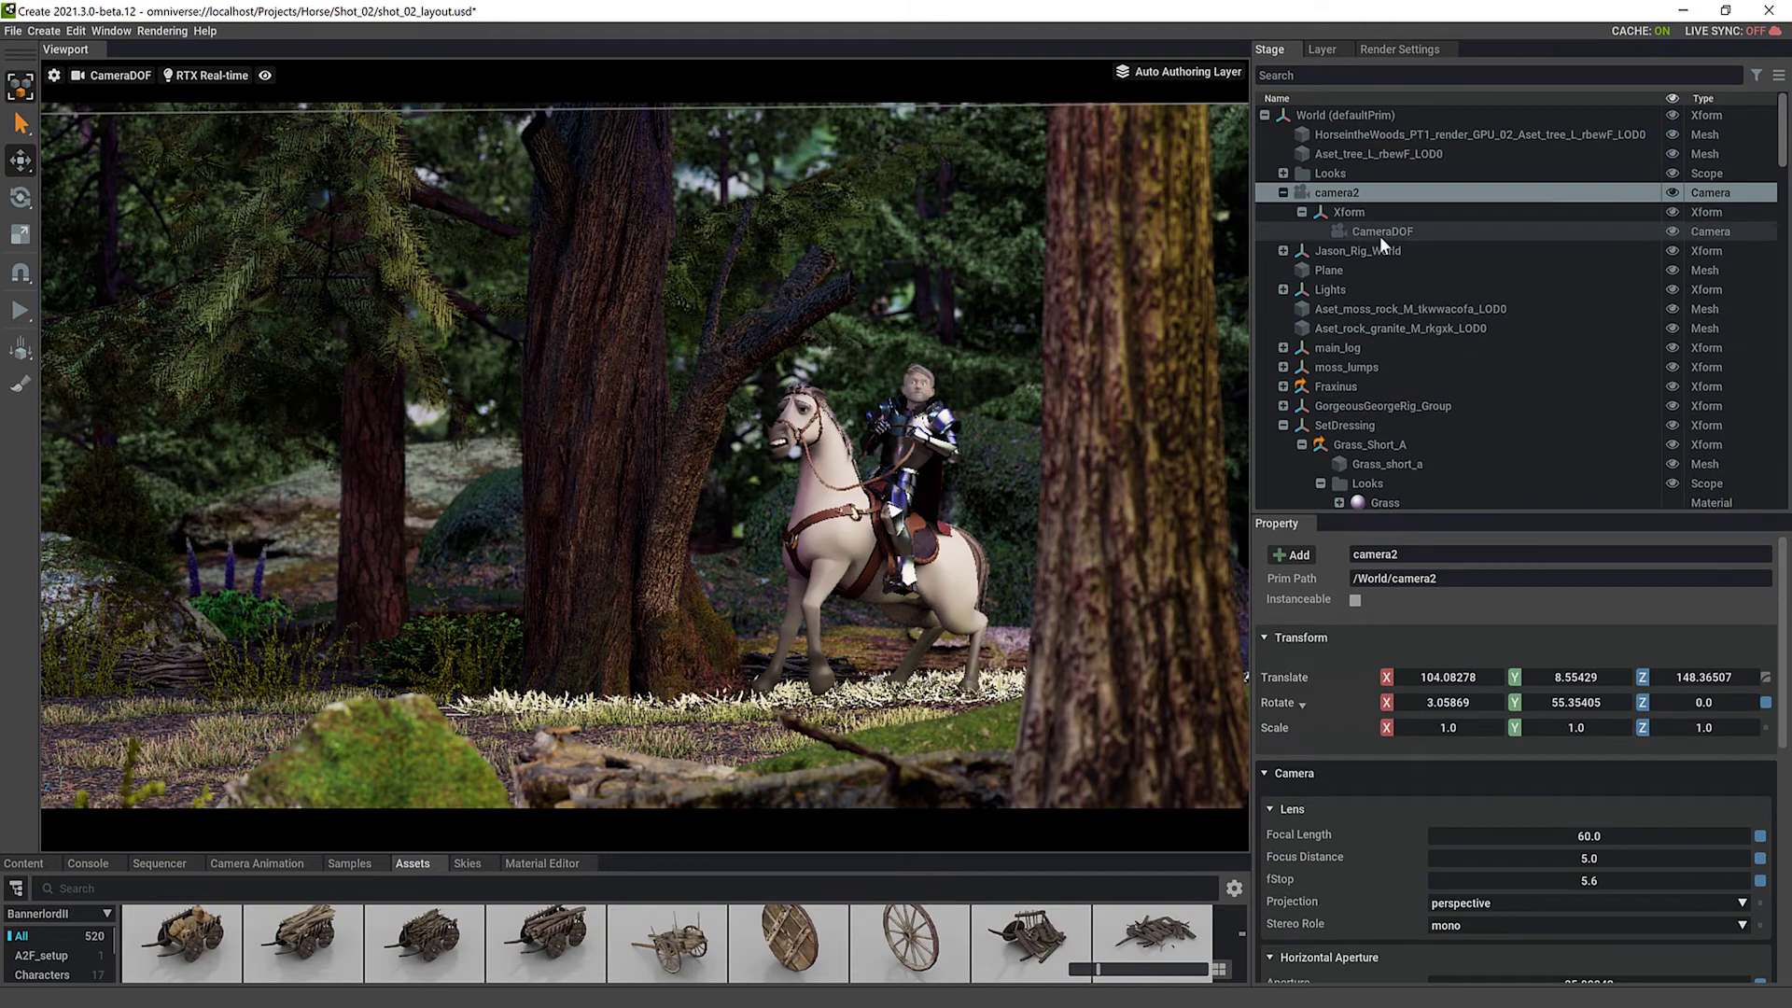
pyautogui.click(1381, 233)
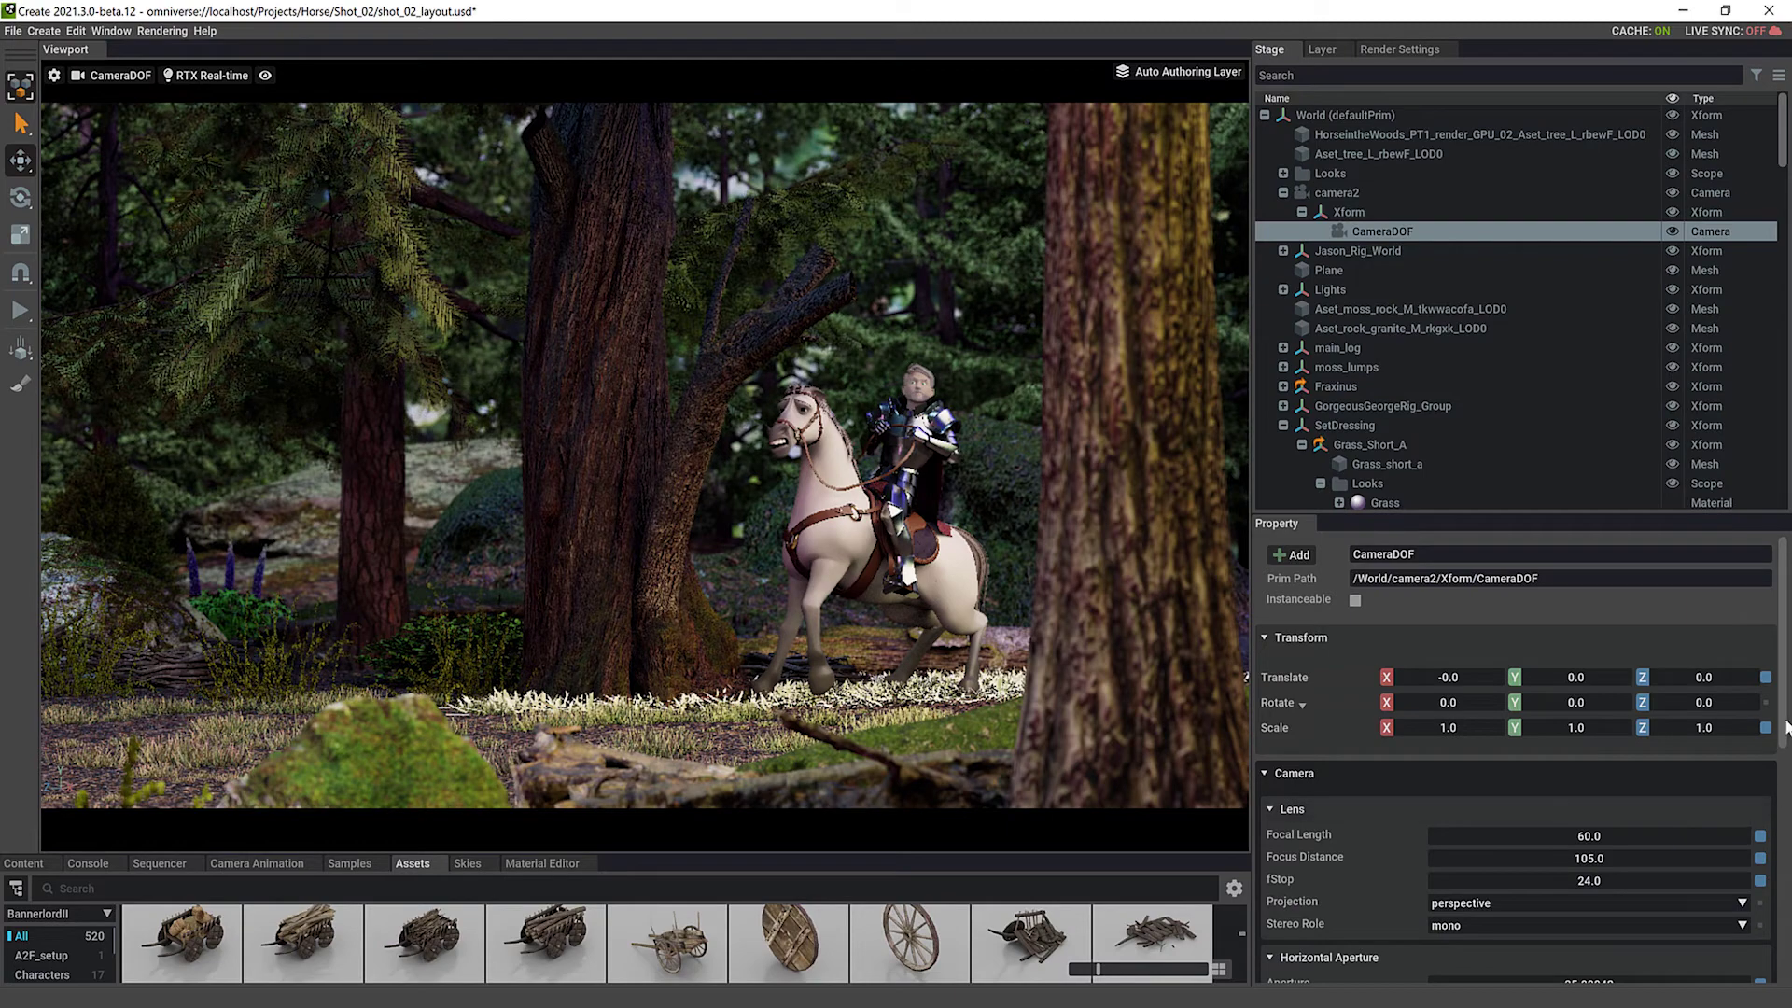
pyautogui.scroll(-3, 1784, 814)
pyautogui.moveTo(1784, 813); pyautogui.dragTo(1767, 988)
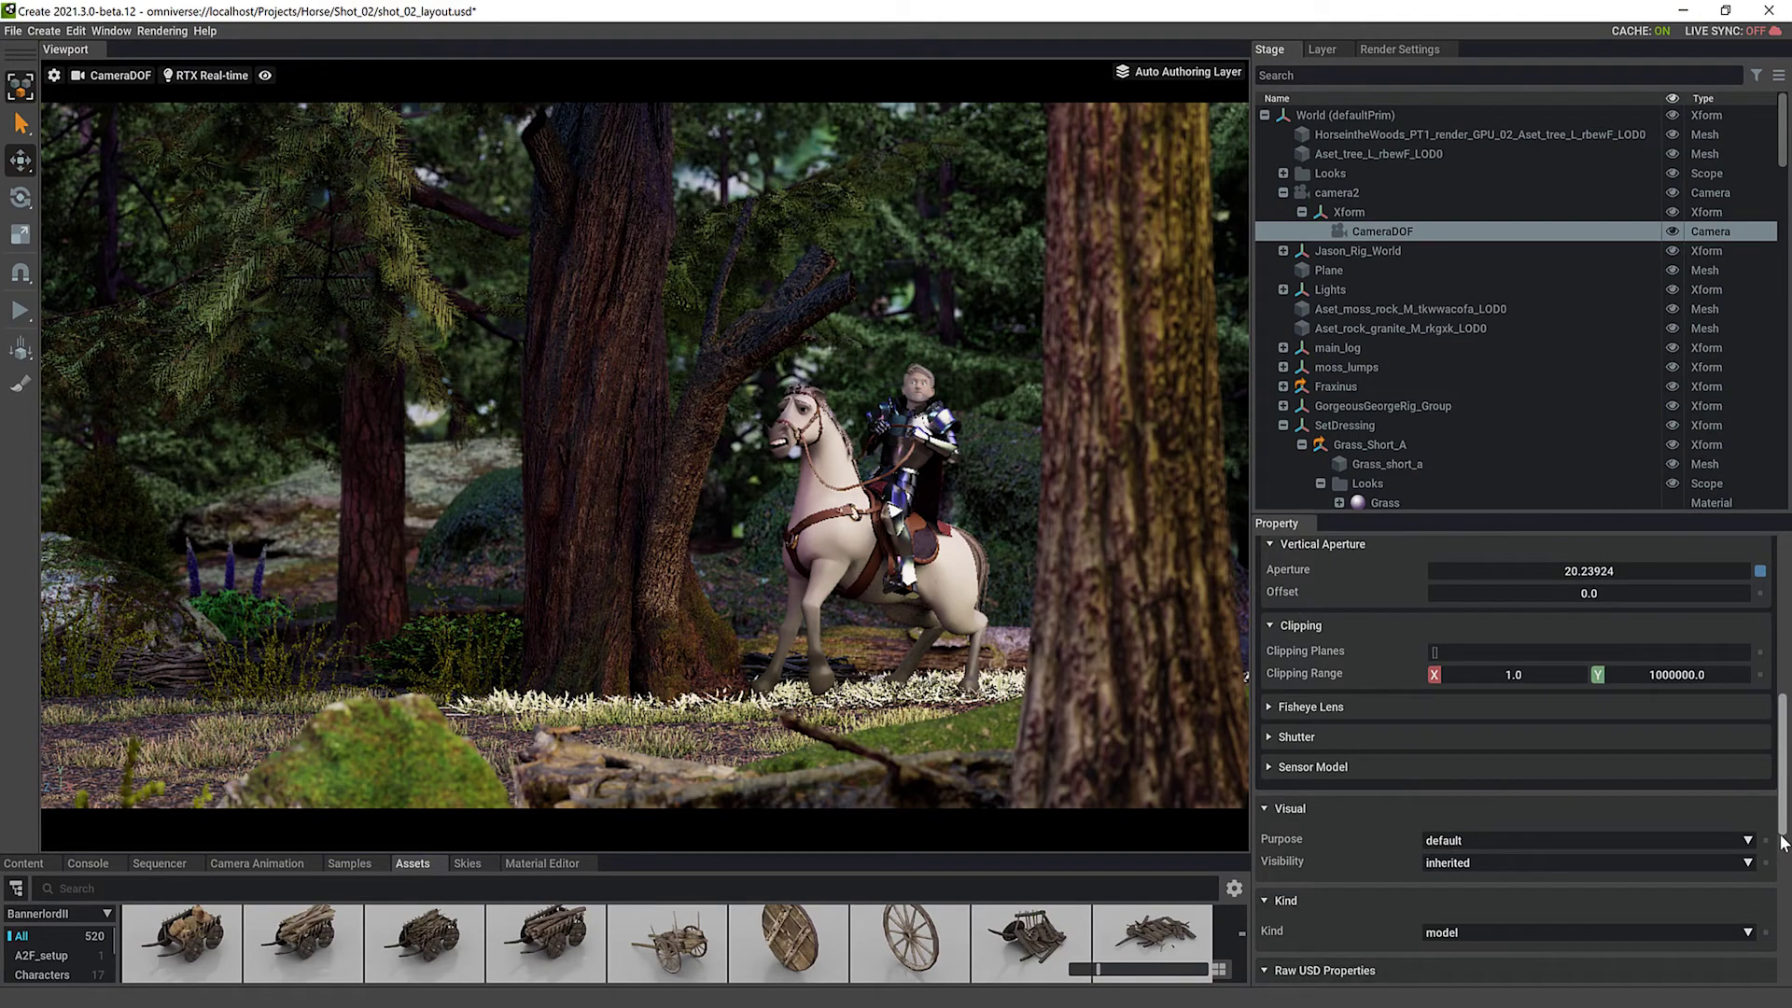
pyautogui.click(1344, 194)
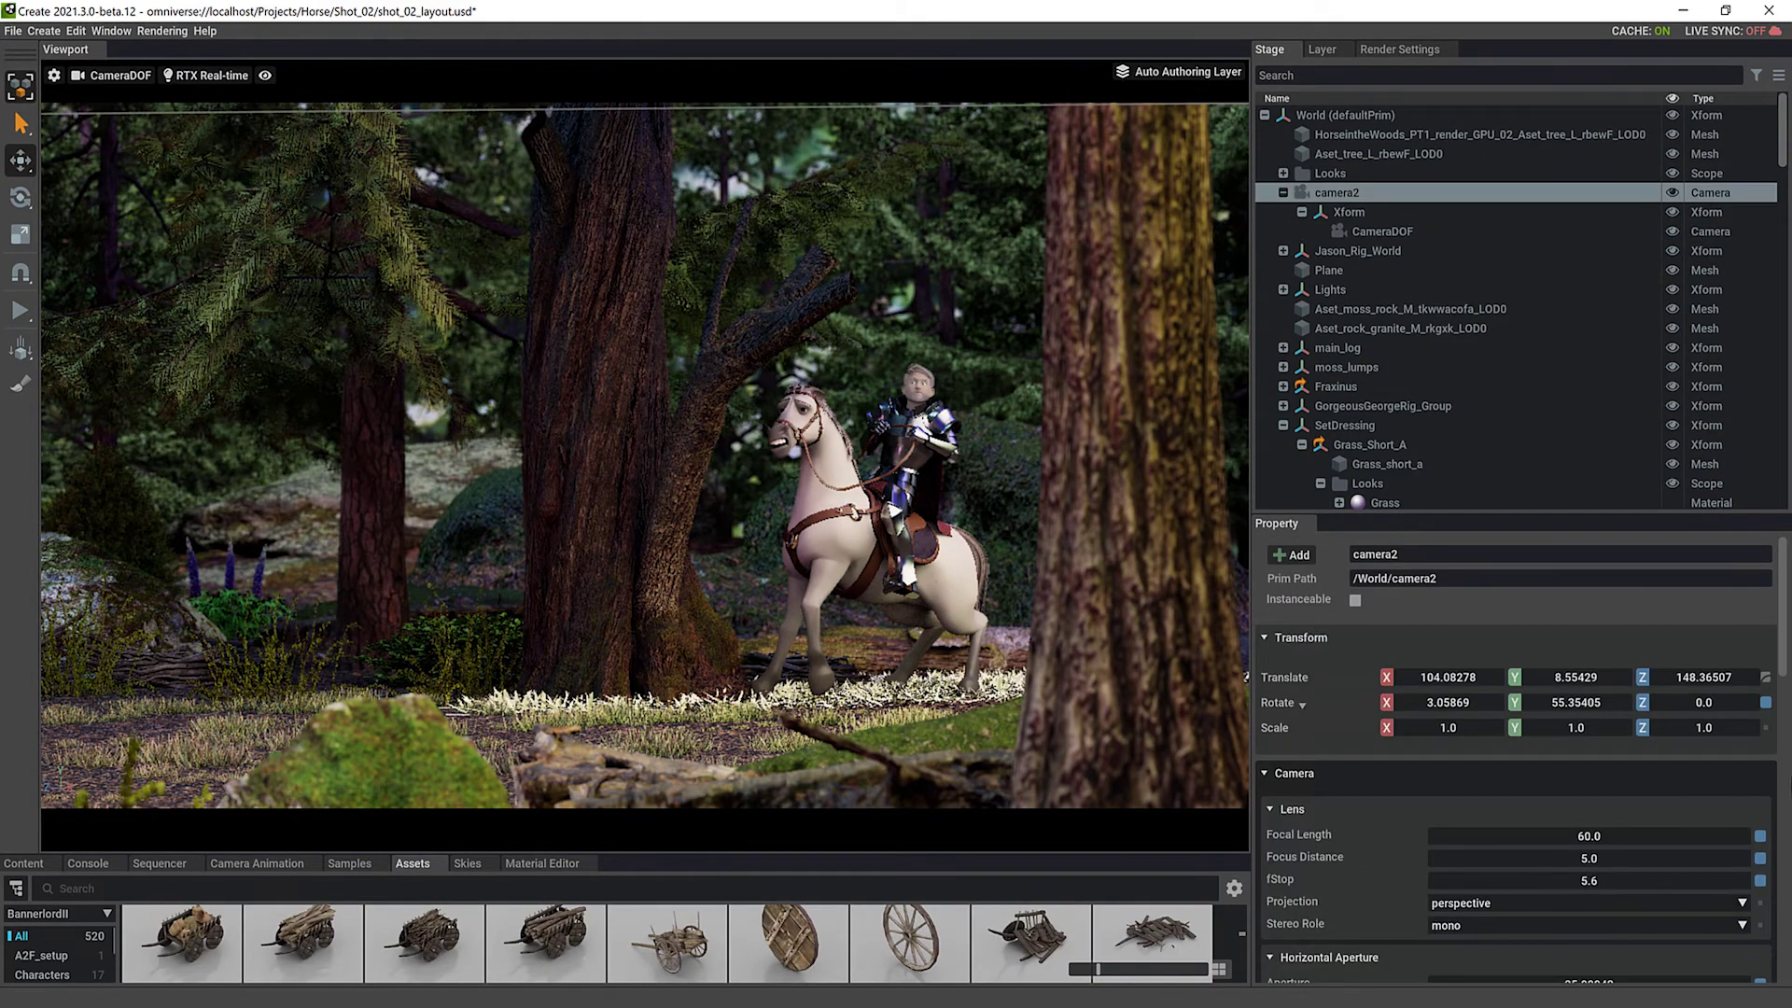
pyautogui.moveTo(1785, 650); pyautogui.dragTo(1781, 917)
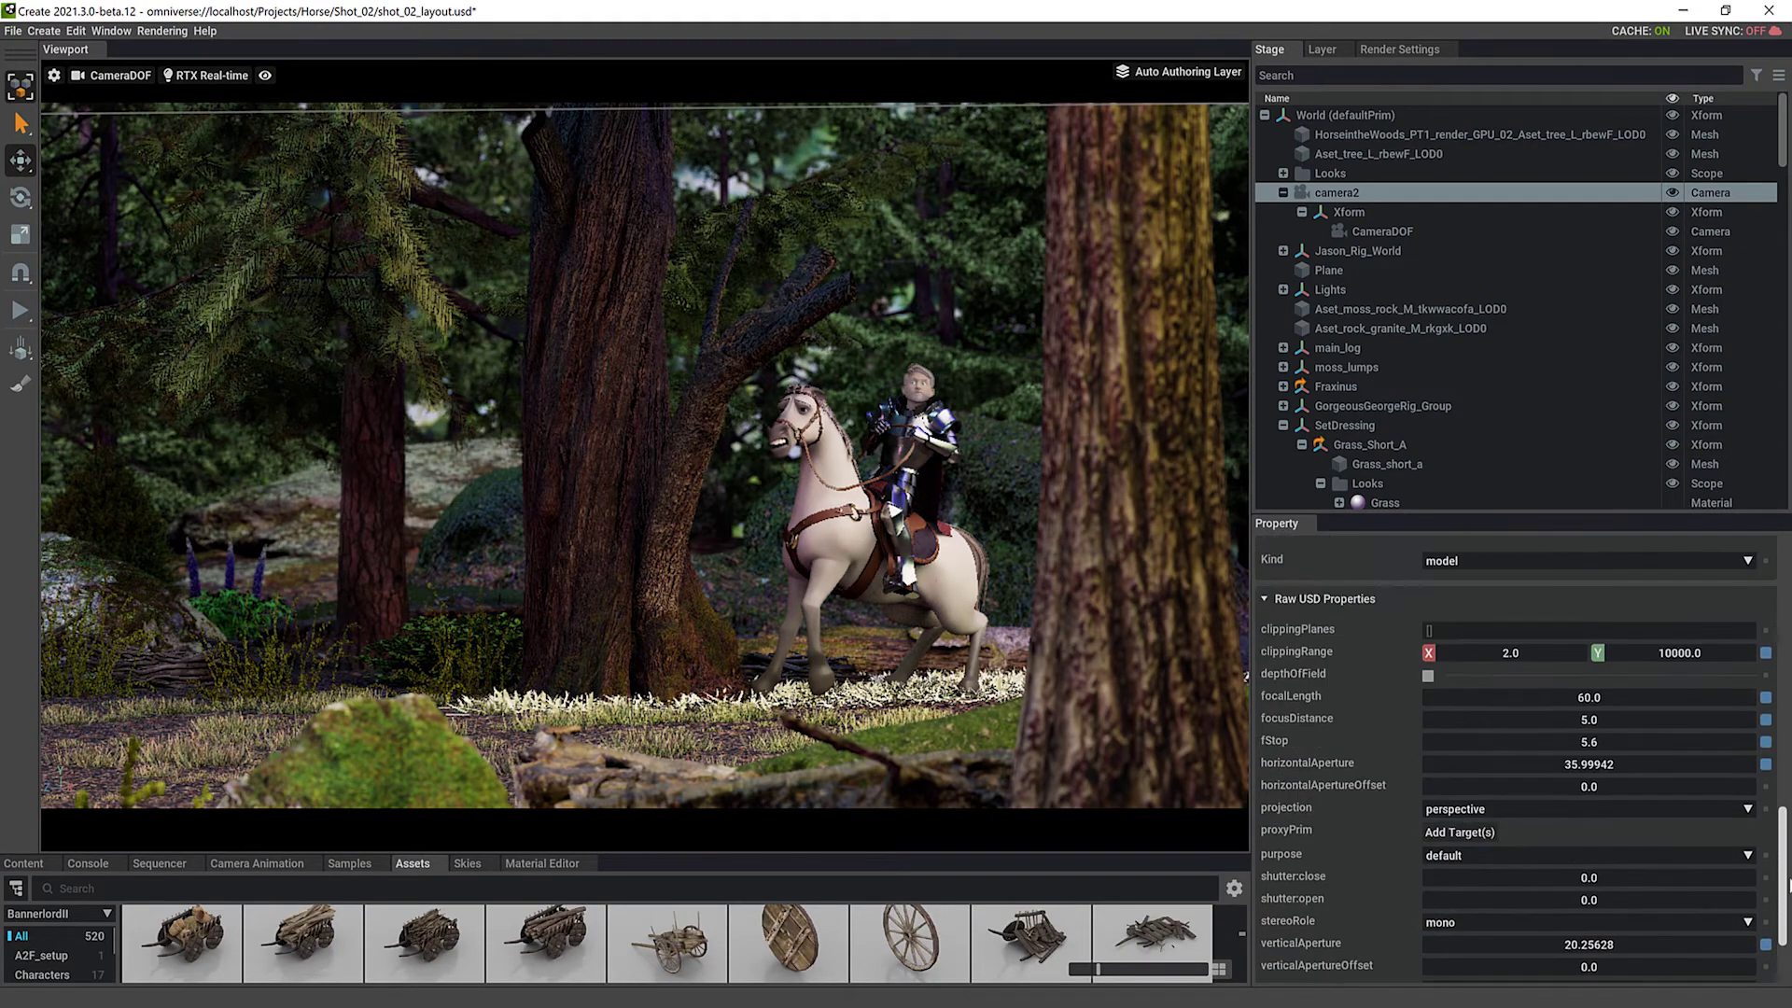
# Toggle camera2's depthOfField on and back off, and render the camera2 view in RTX Path-Traced mode
pyautogui.click(1429, 678)
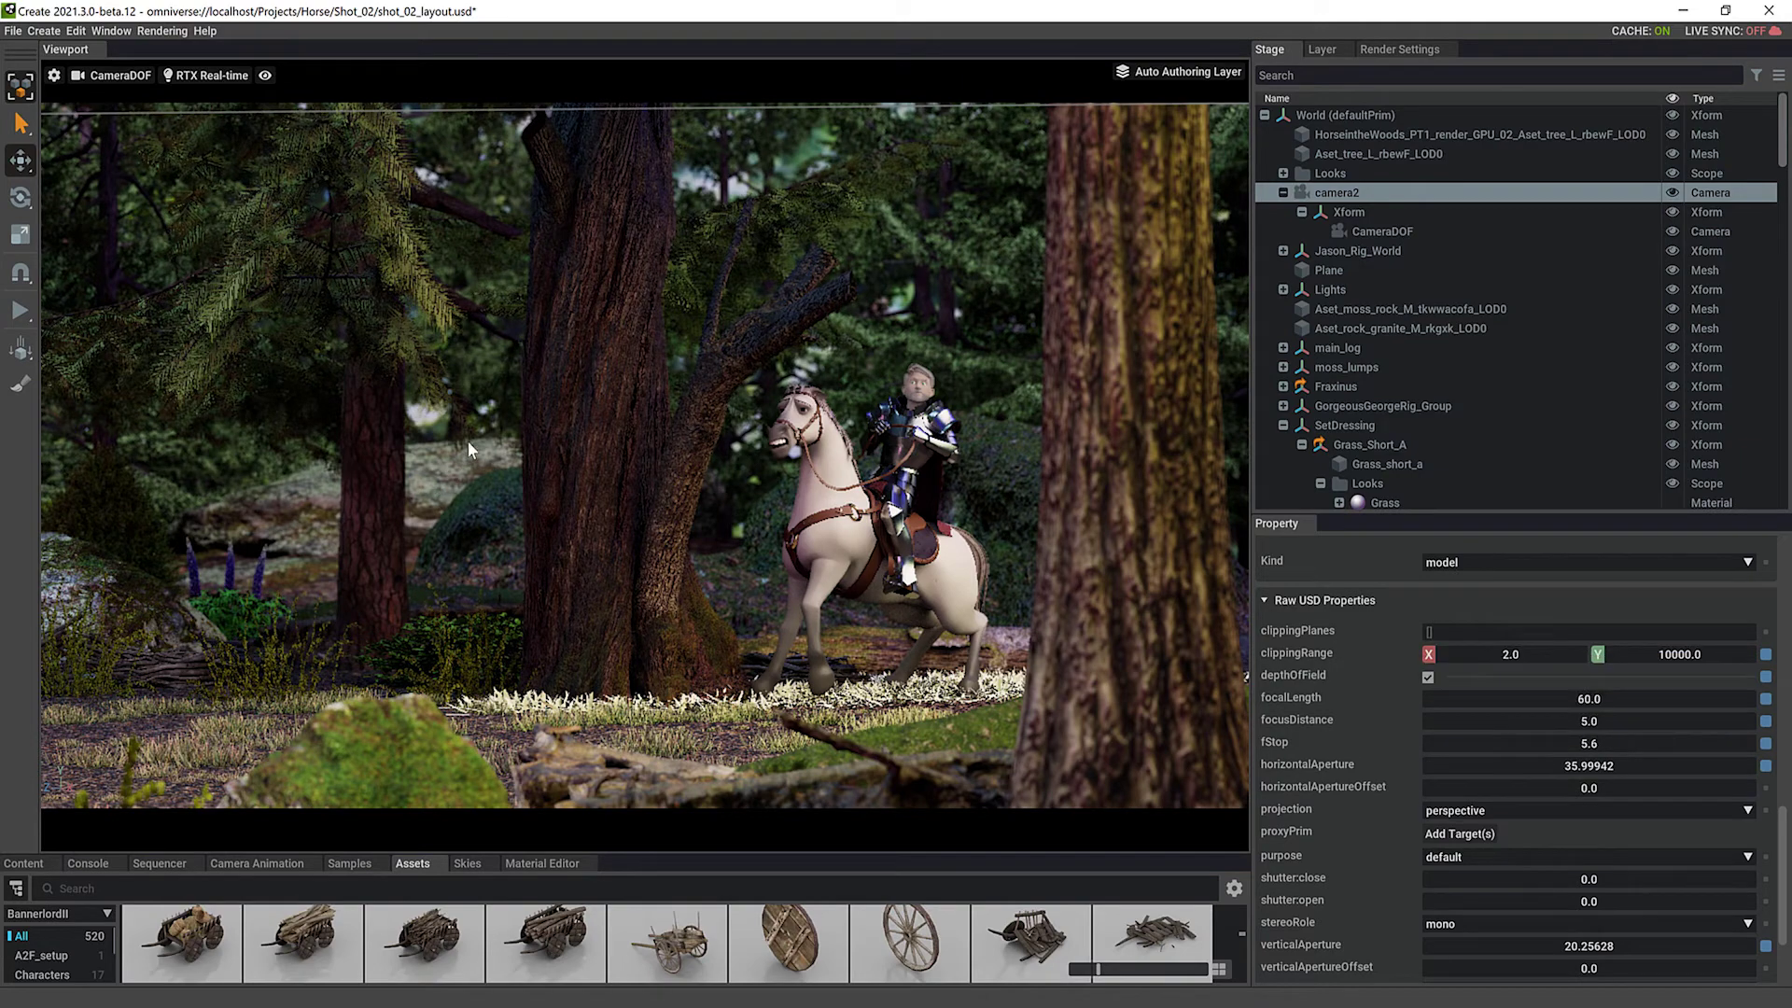
pyautogui.click(1426, 677)
pyautogui.click(201, 76)
pyautogui.click(295, 101)
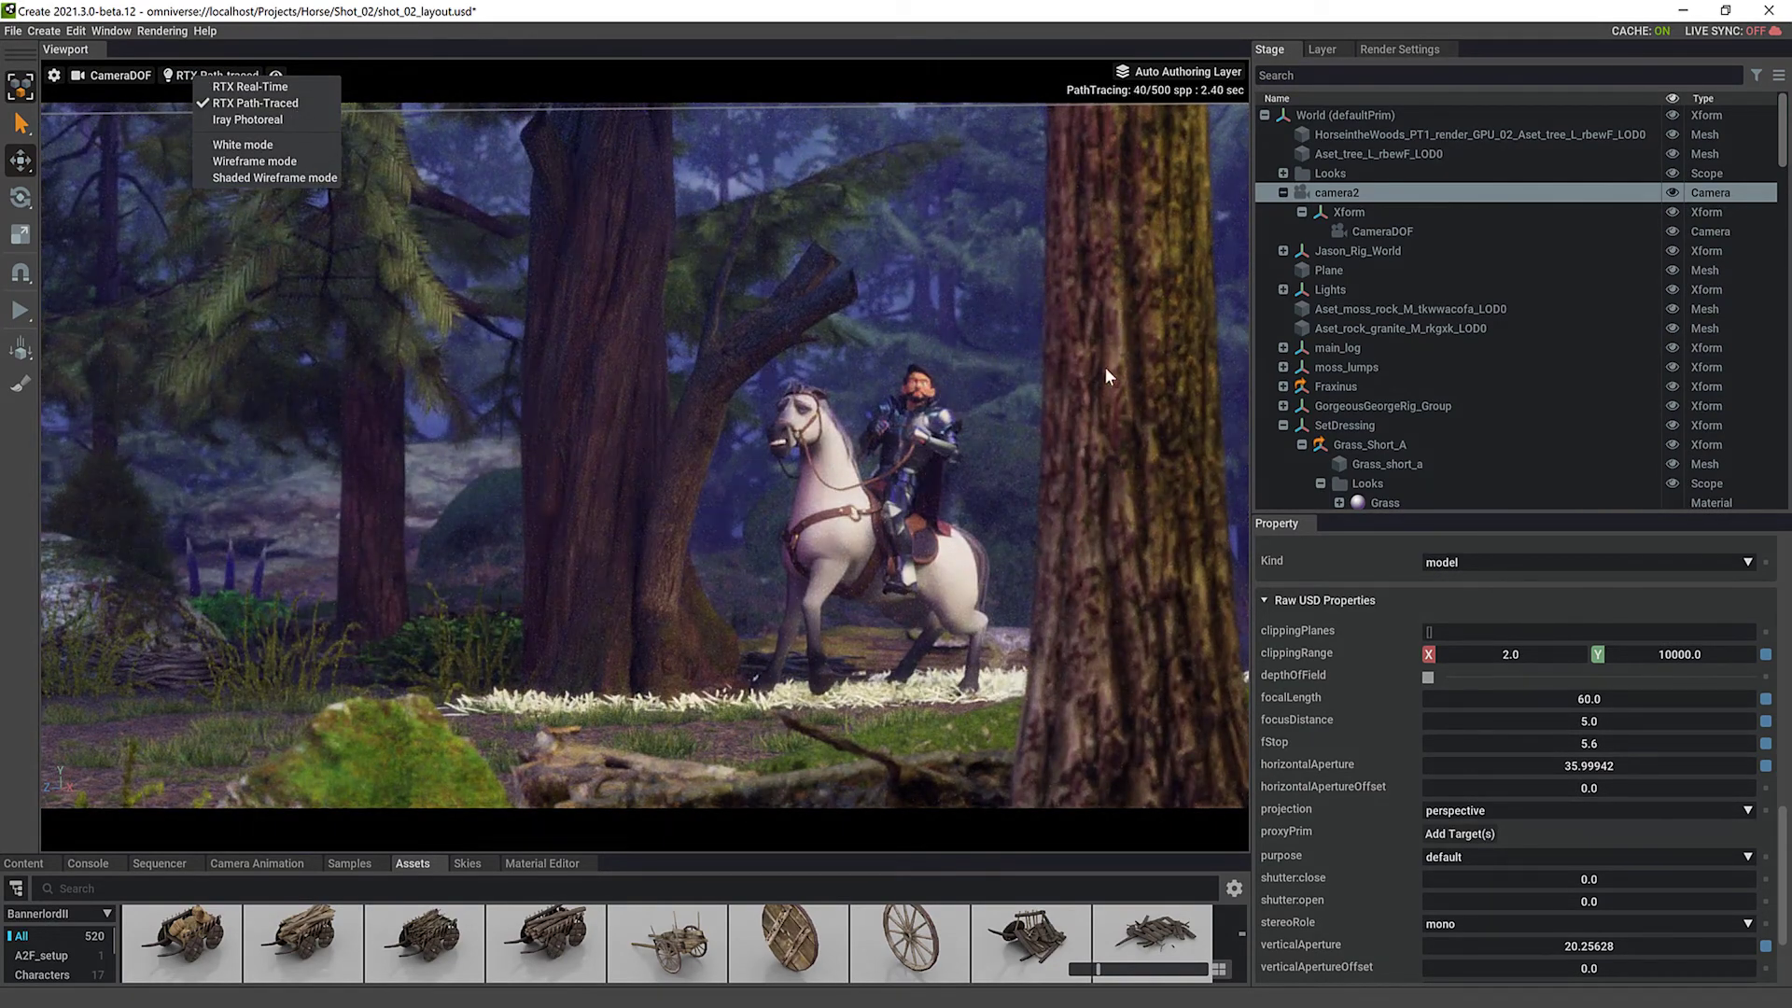
pyautogui.click(1428, 676)
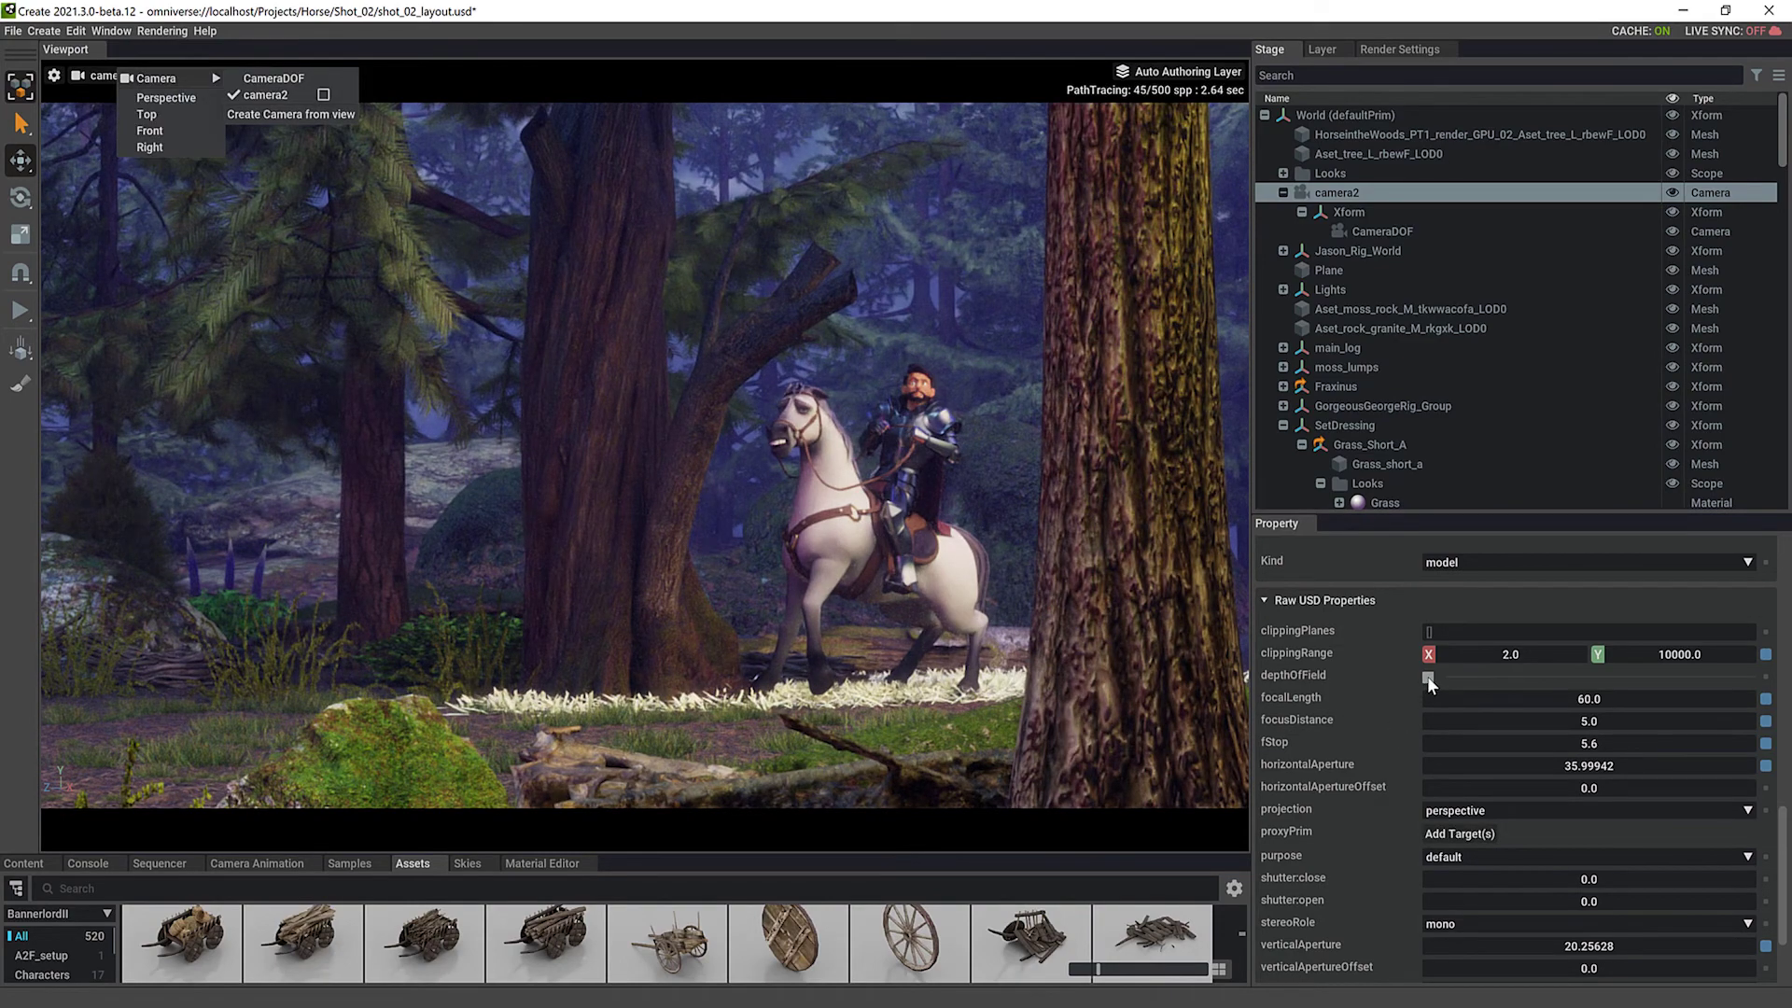
pyautogui.press('Escape')
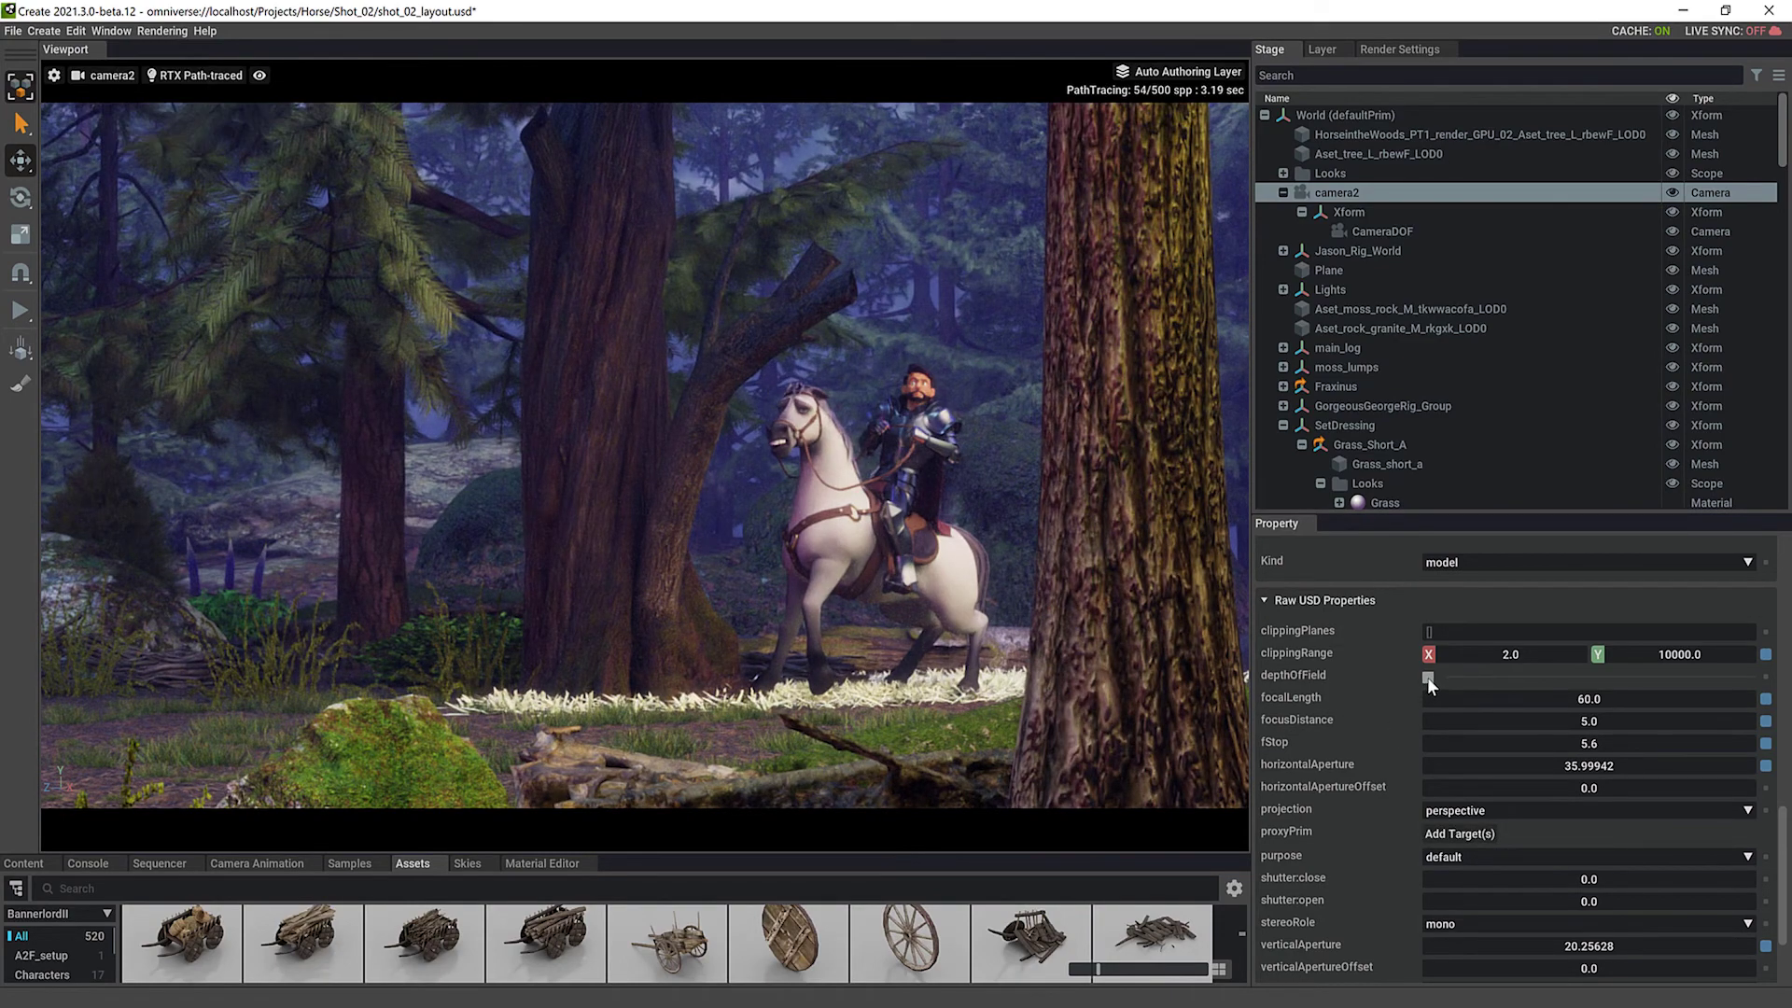
# Enable depth of field on camera2 and set its focus distance to 105
pyautogui.click(1428, 676)
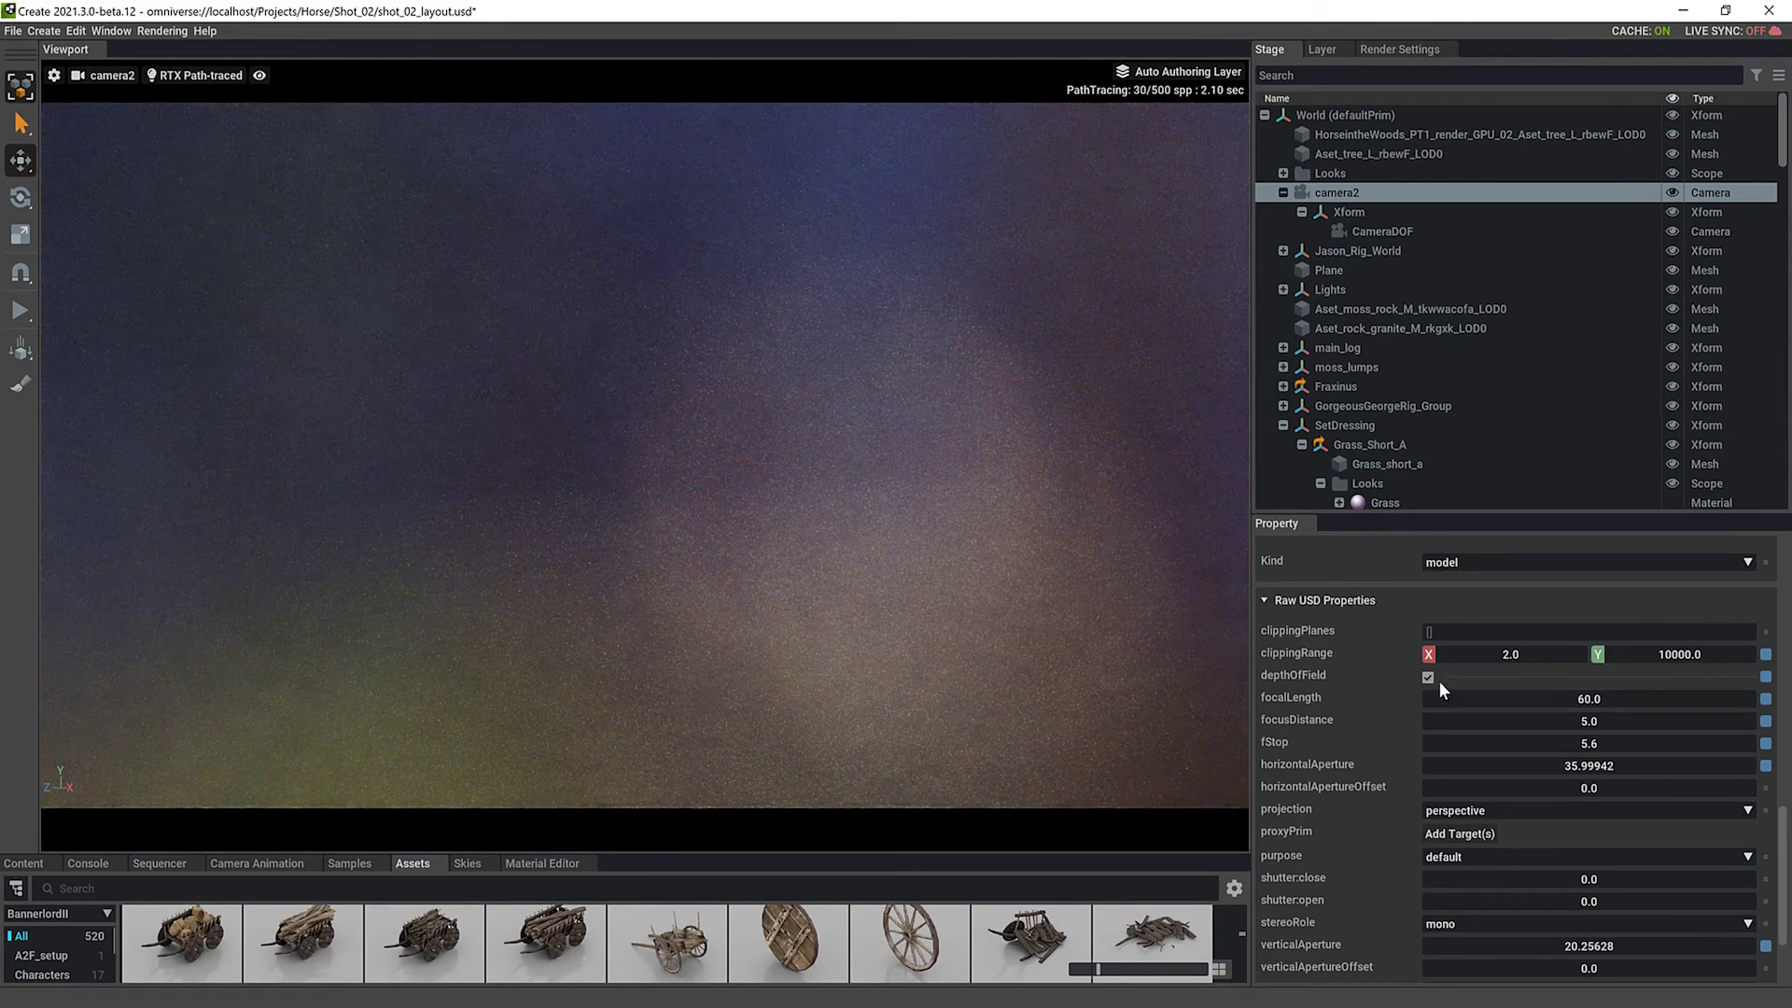
pyautogui.doubleClick(1591, 720)
pyautogui.write('100')
pyautogui.press('Return')
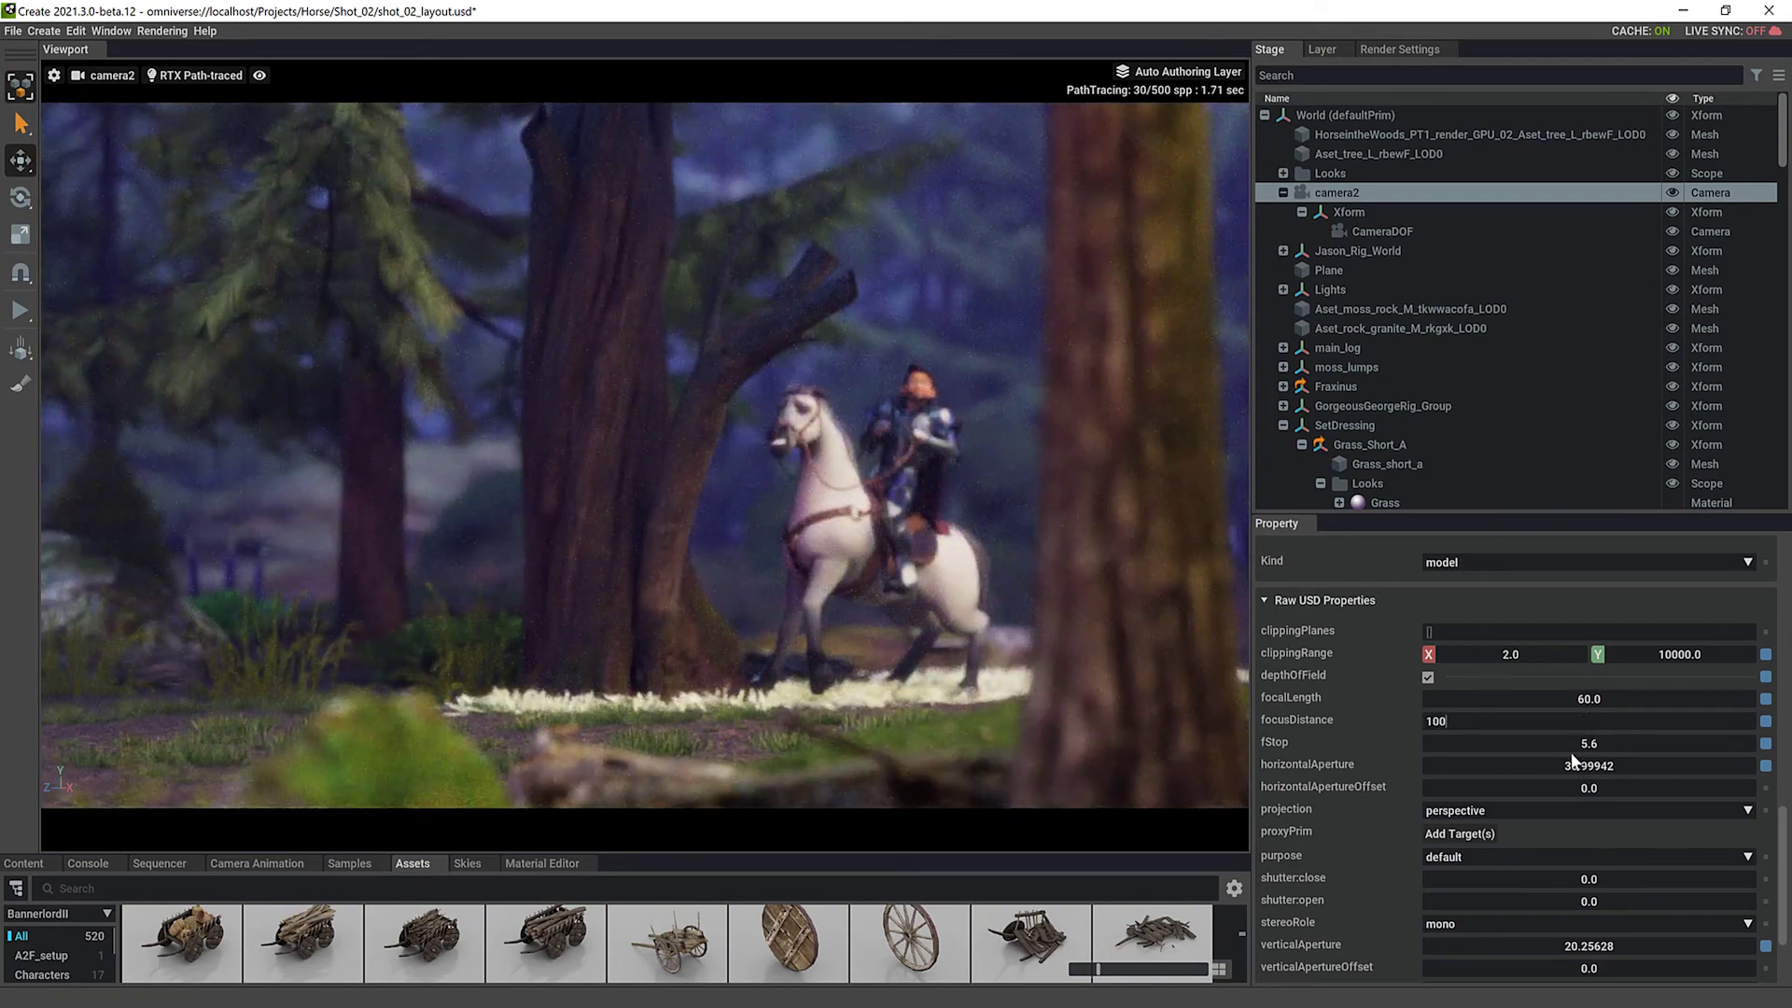
pyautogui.press('BackSpace')
pyautogui.press('BackSpace')
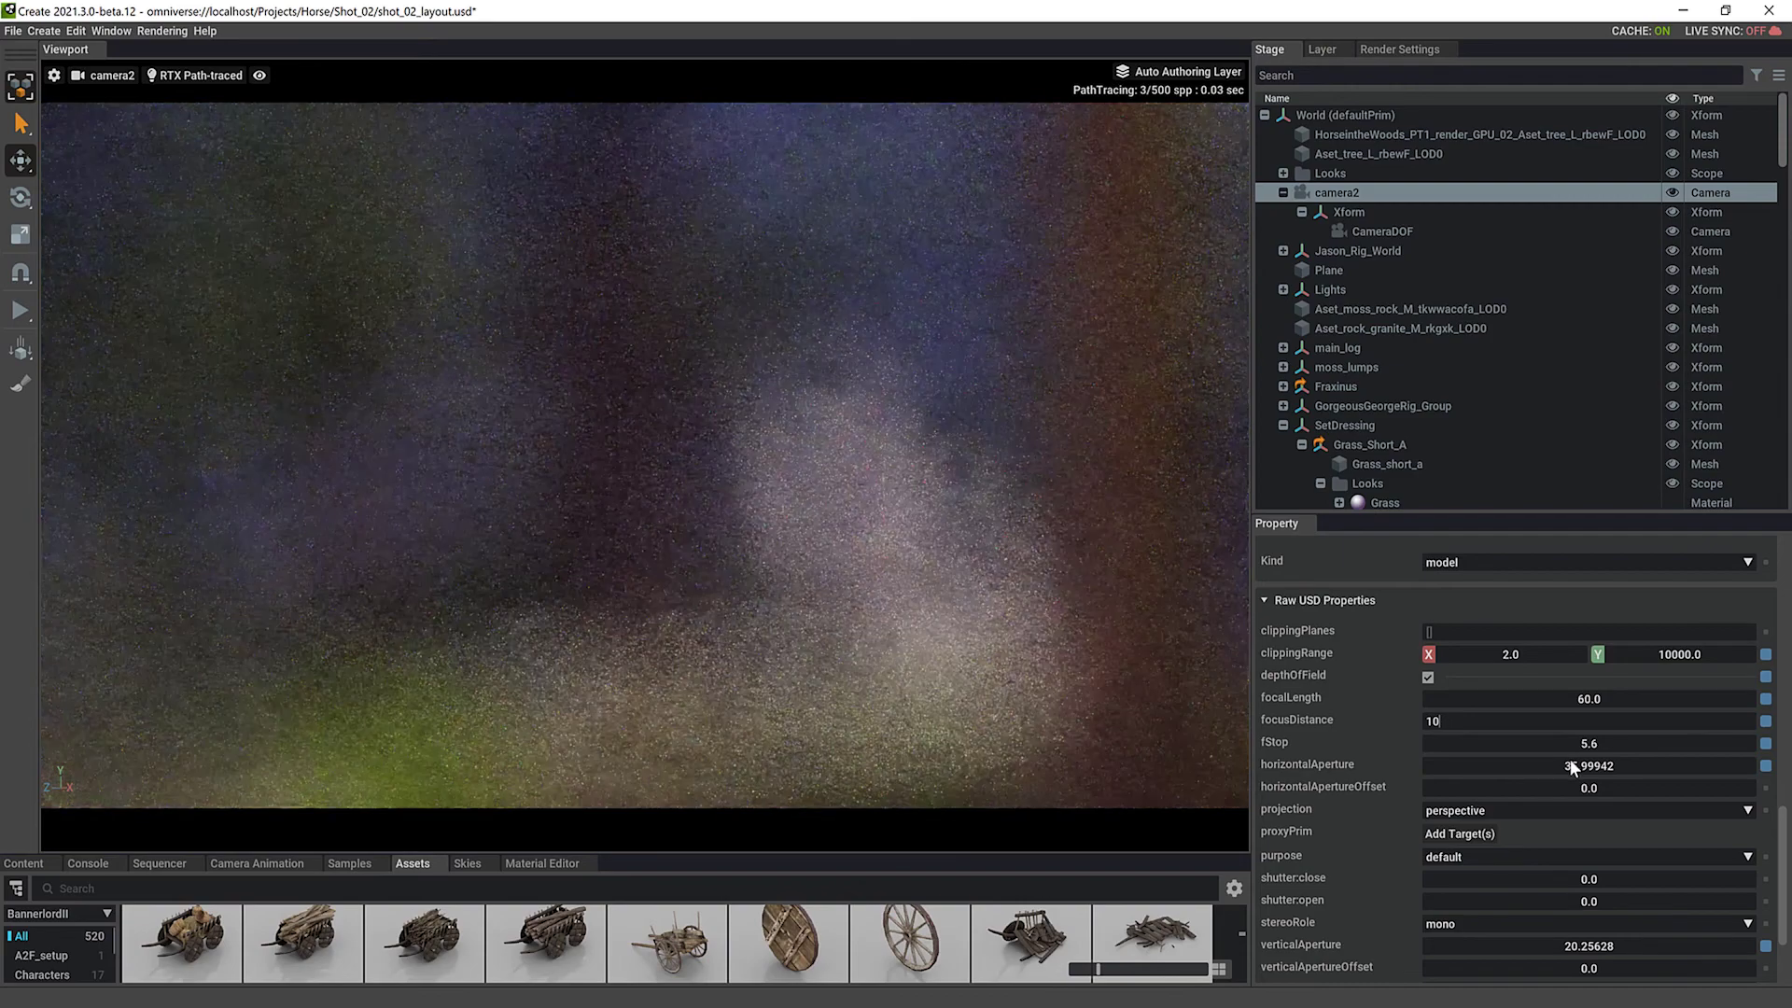
pyautogui.write('105')
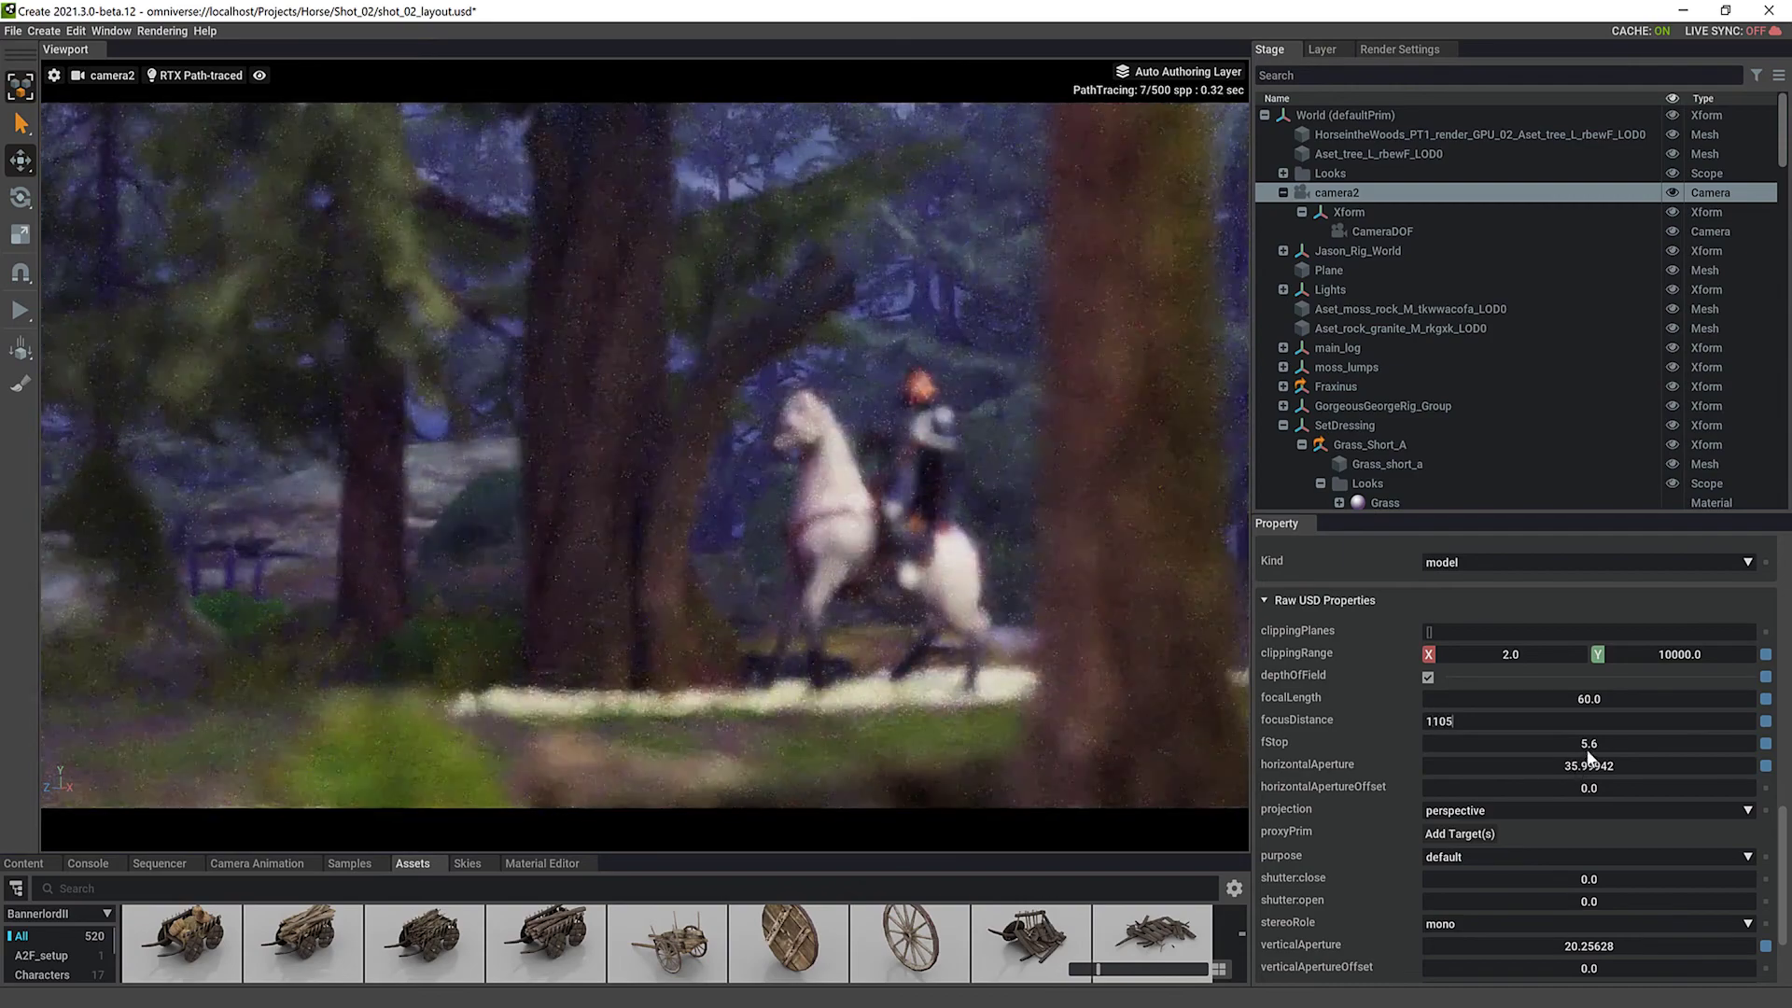
pyautogui.press('BackSpace')
pyautogui.write('5')
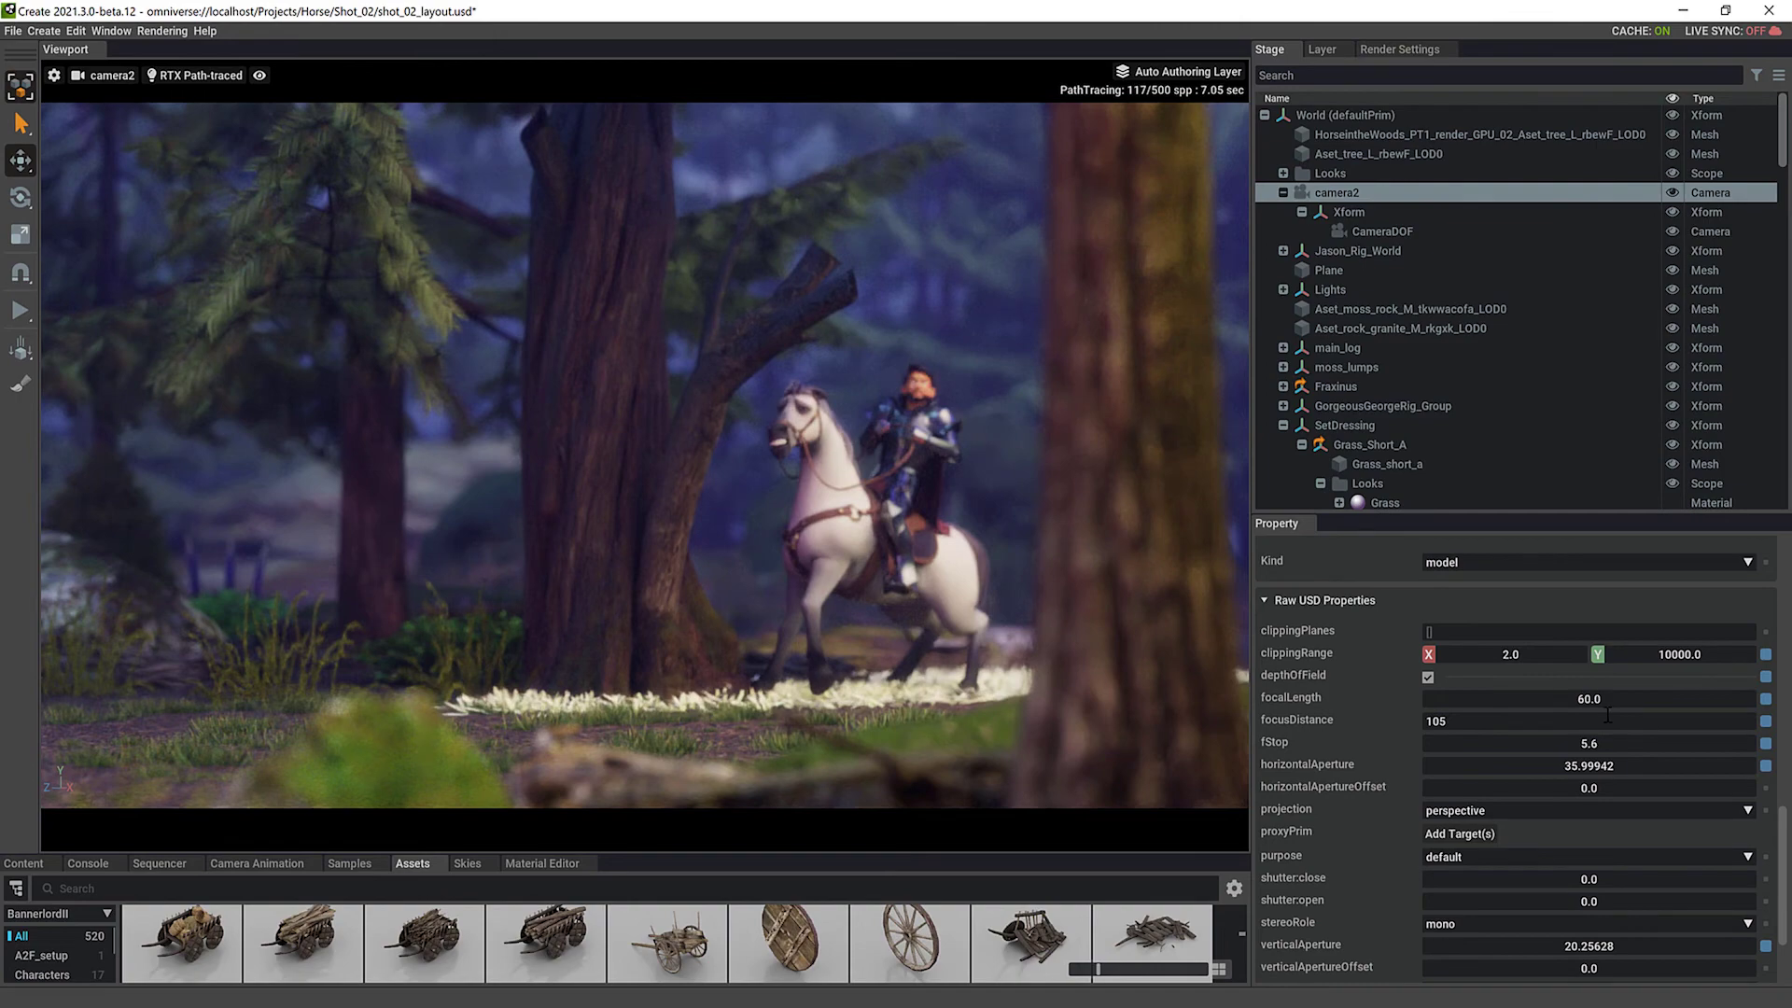
# Set camera2's fStop to 12
pyautogui.doubleClick(1598, 741)
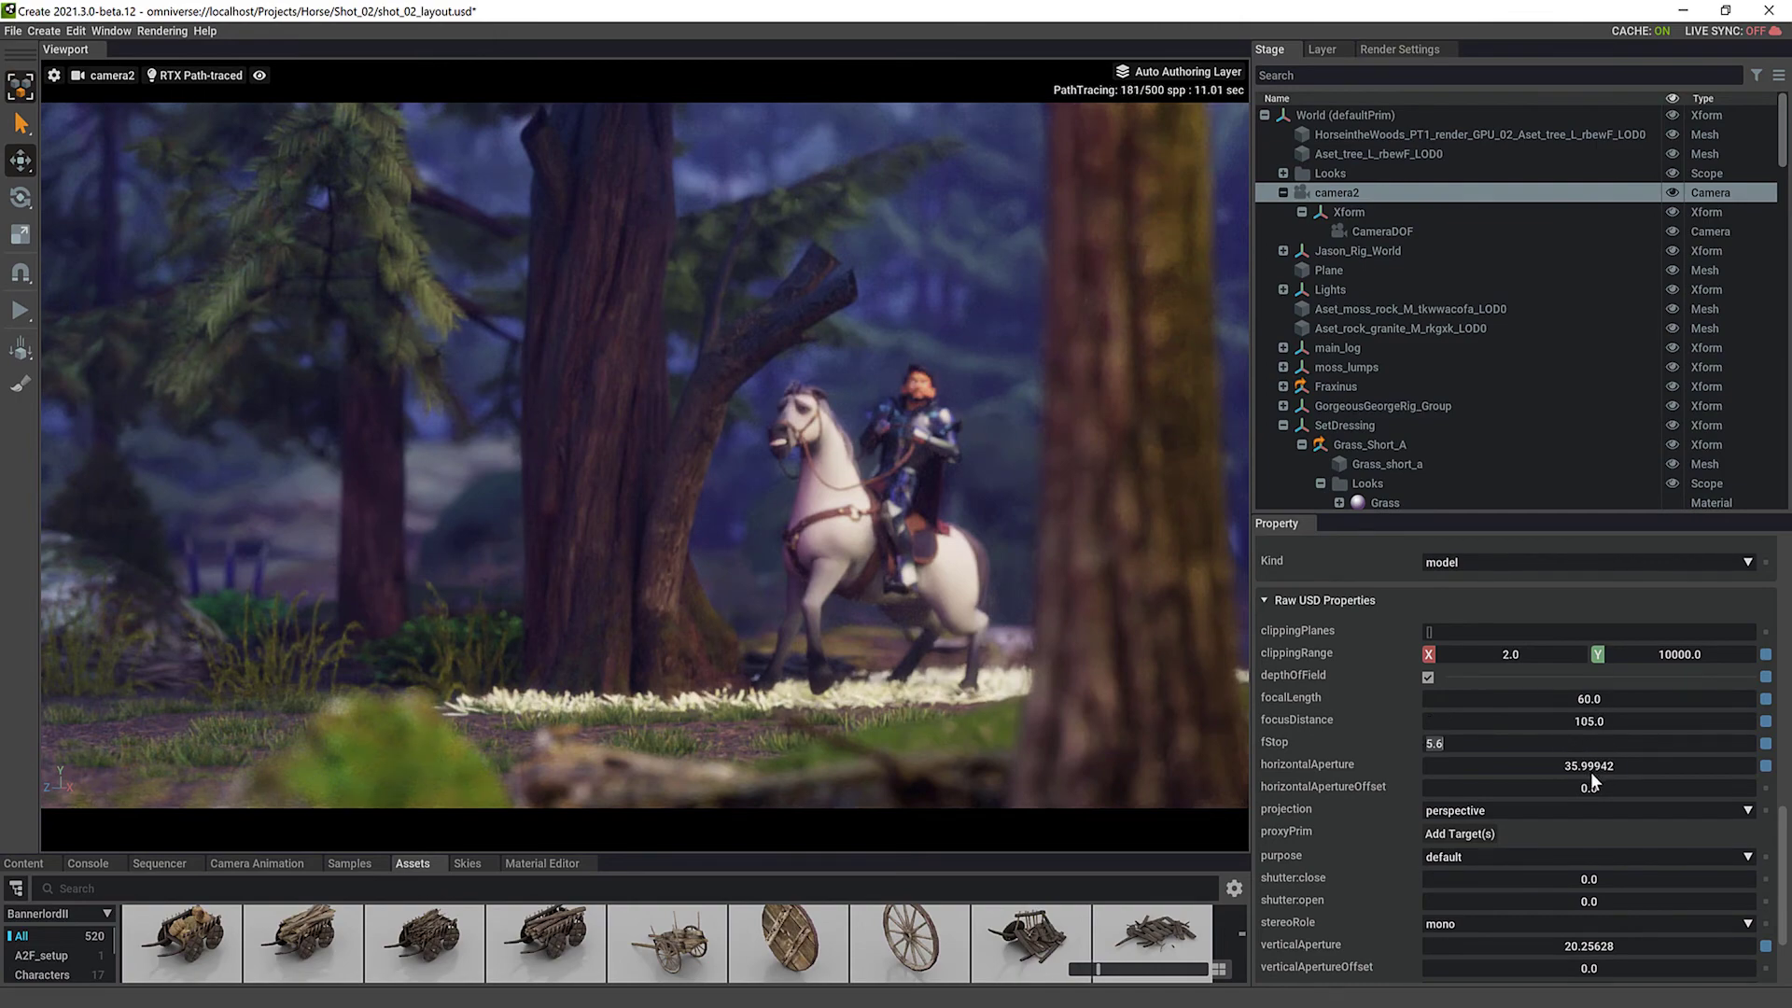
pyautogui.write('2')
pyautogui.press('Return')
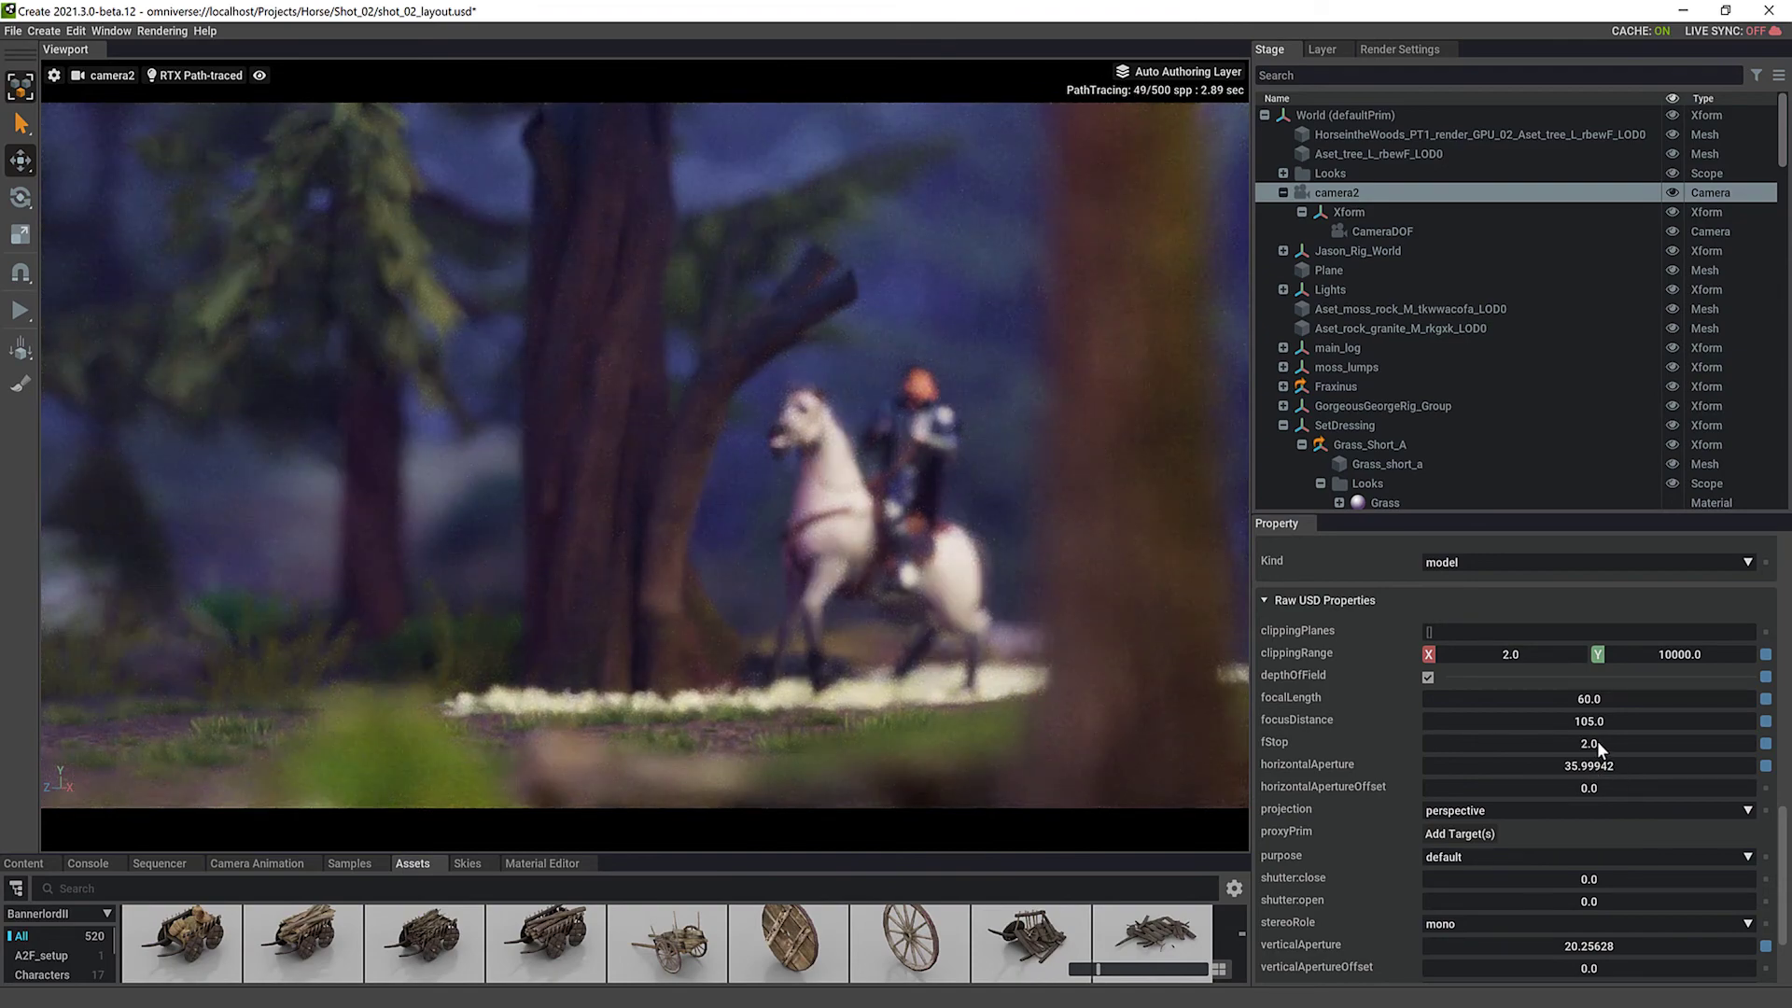
pyautogui.doubleClick(1598, 738)
pyautogui.write('10')
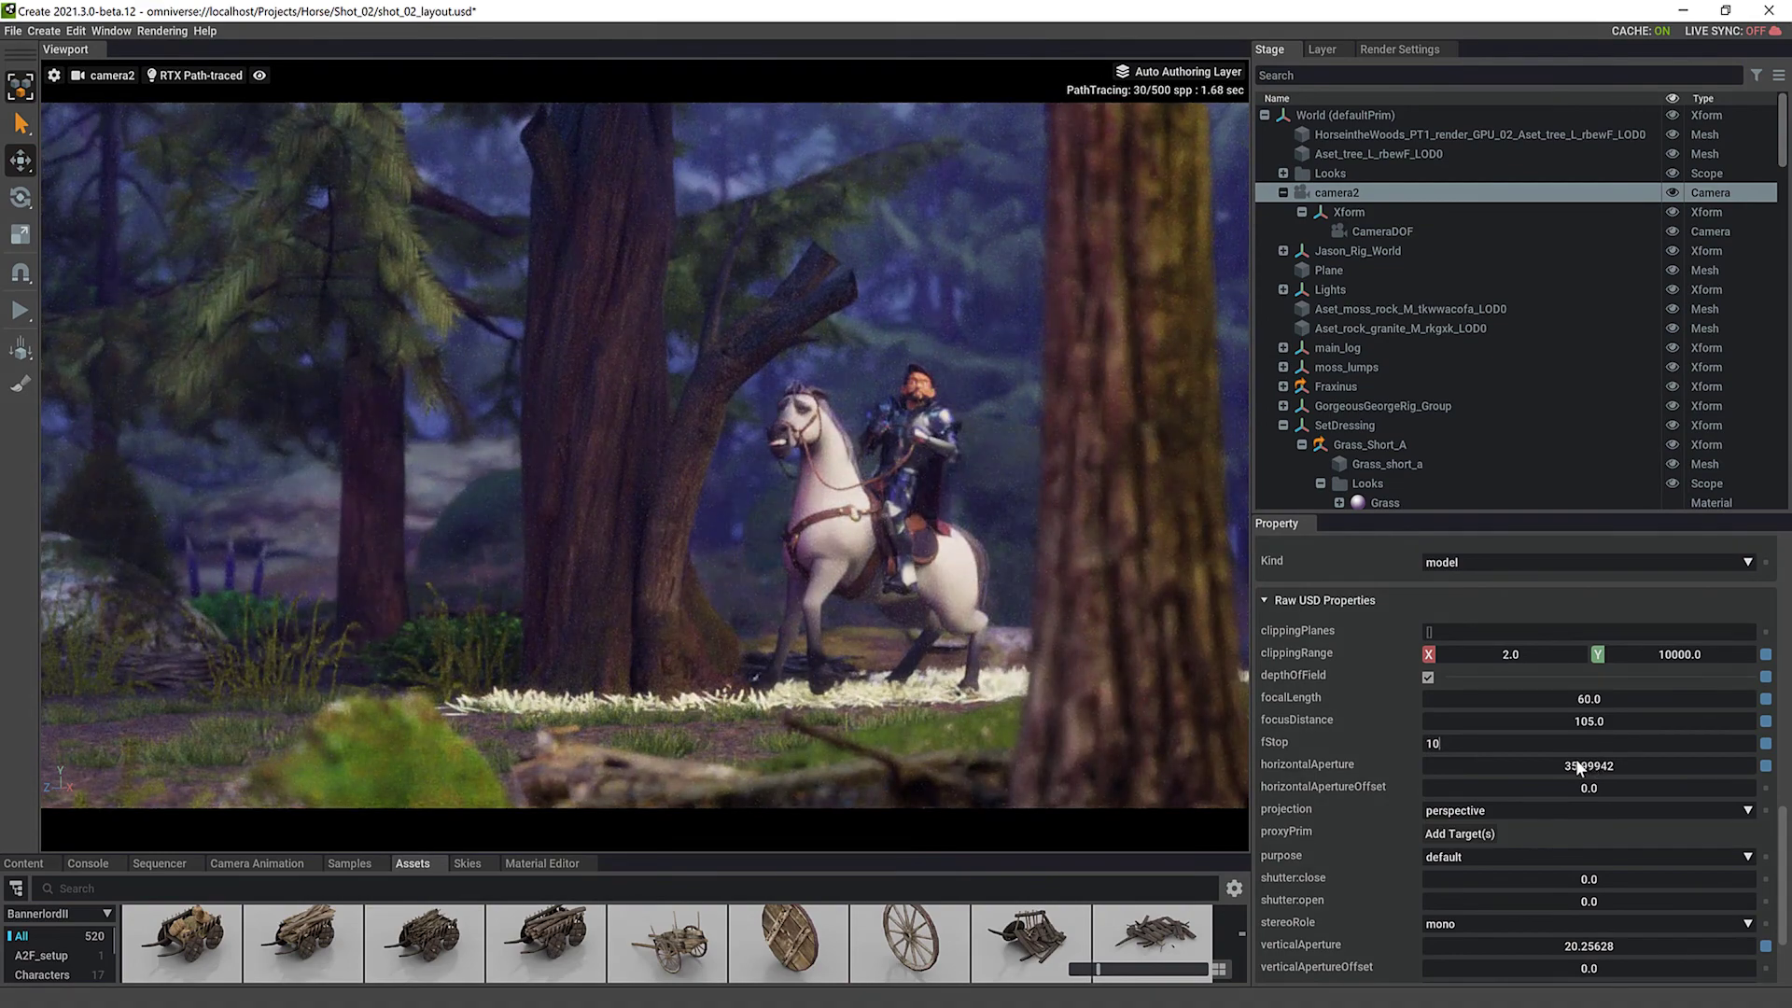
pyautogui.press('BackSpace')
pyautogui.write('2')
pyautogui.press('Return')
# Scrub the timeline to frame 209 and display the Path Tracing render settings
pyautogui.moveTo(674, 822)
pyautogui.moveTo(631, 818); pyautogui.dragTo(816, 810)
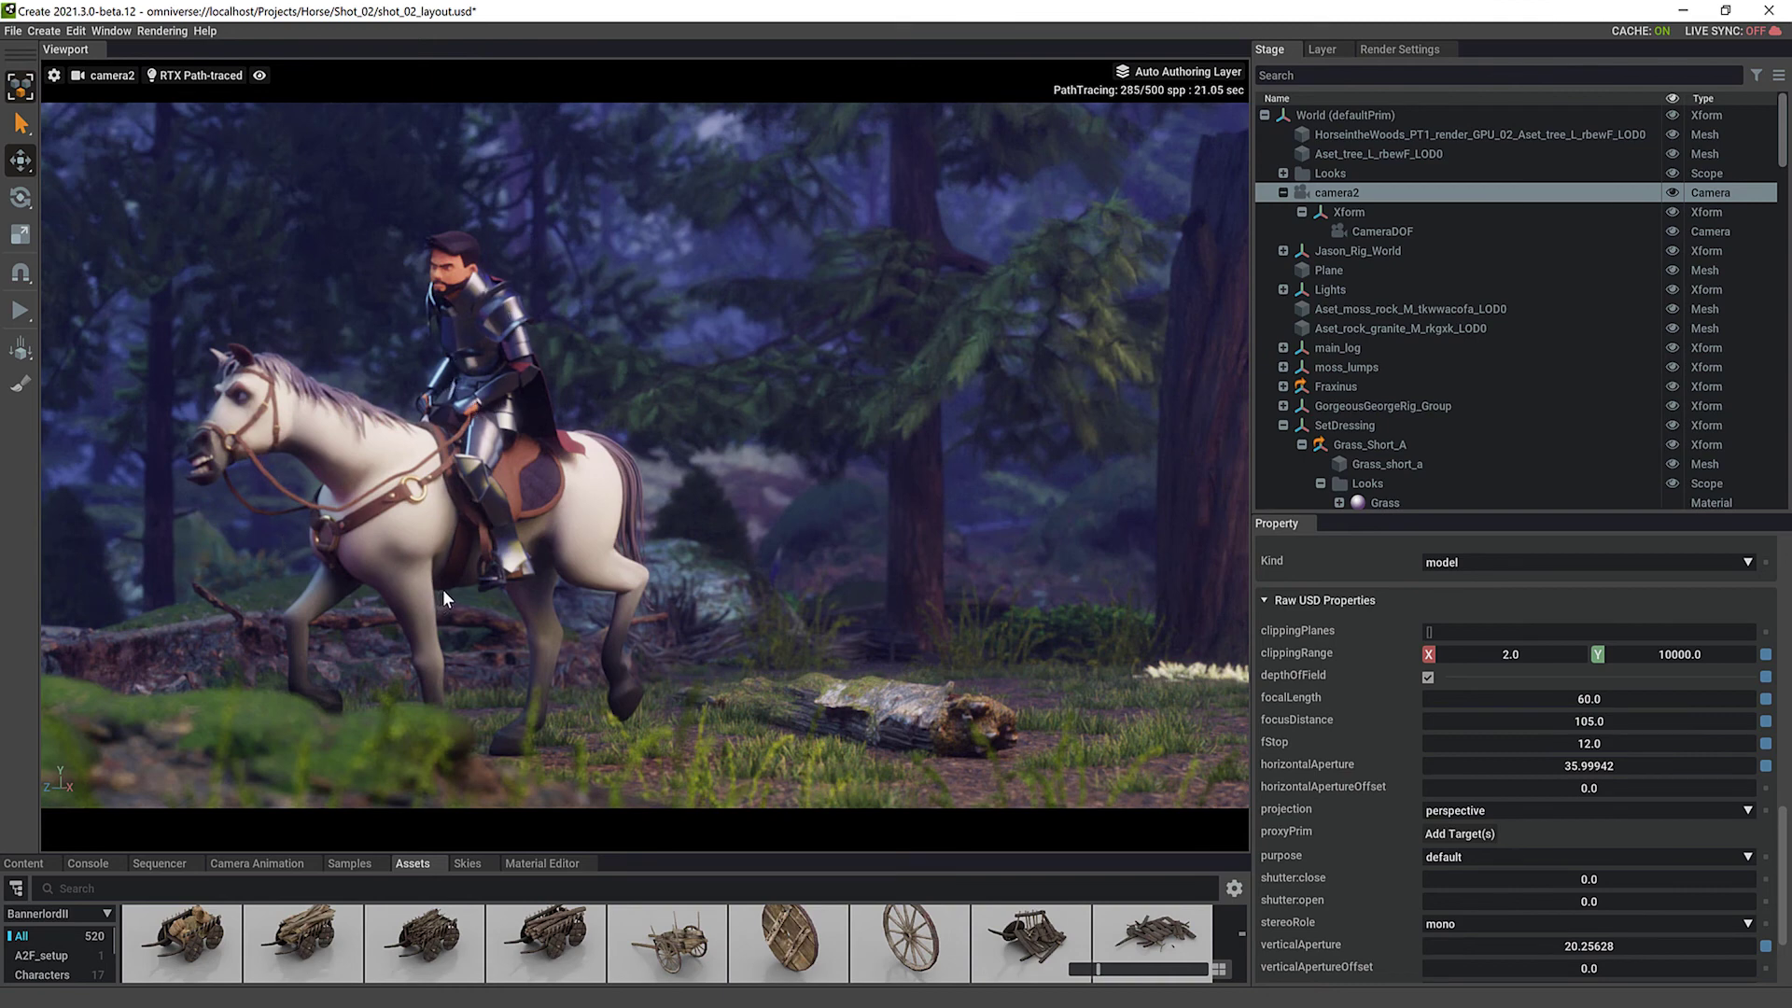
pyautogui.click(1400, 48)
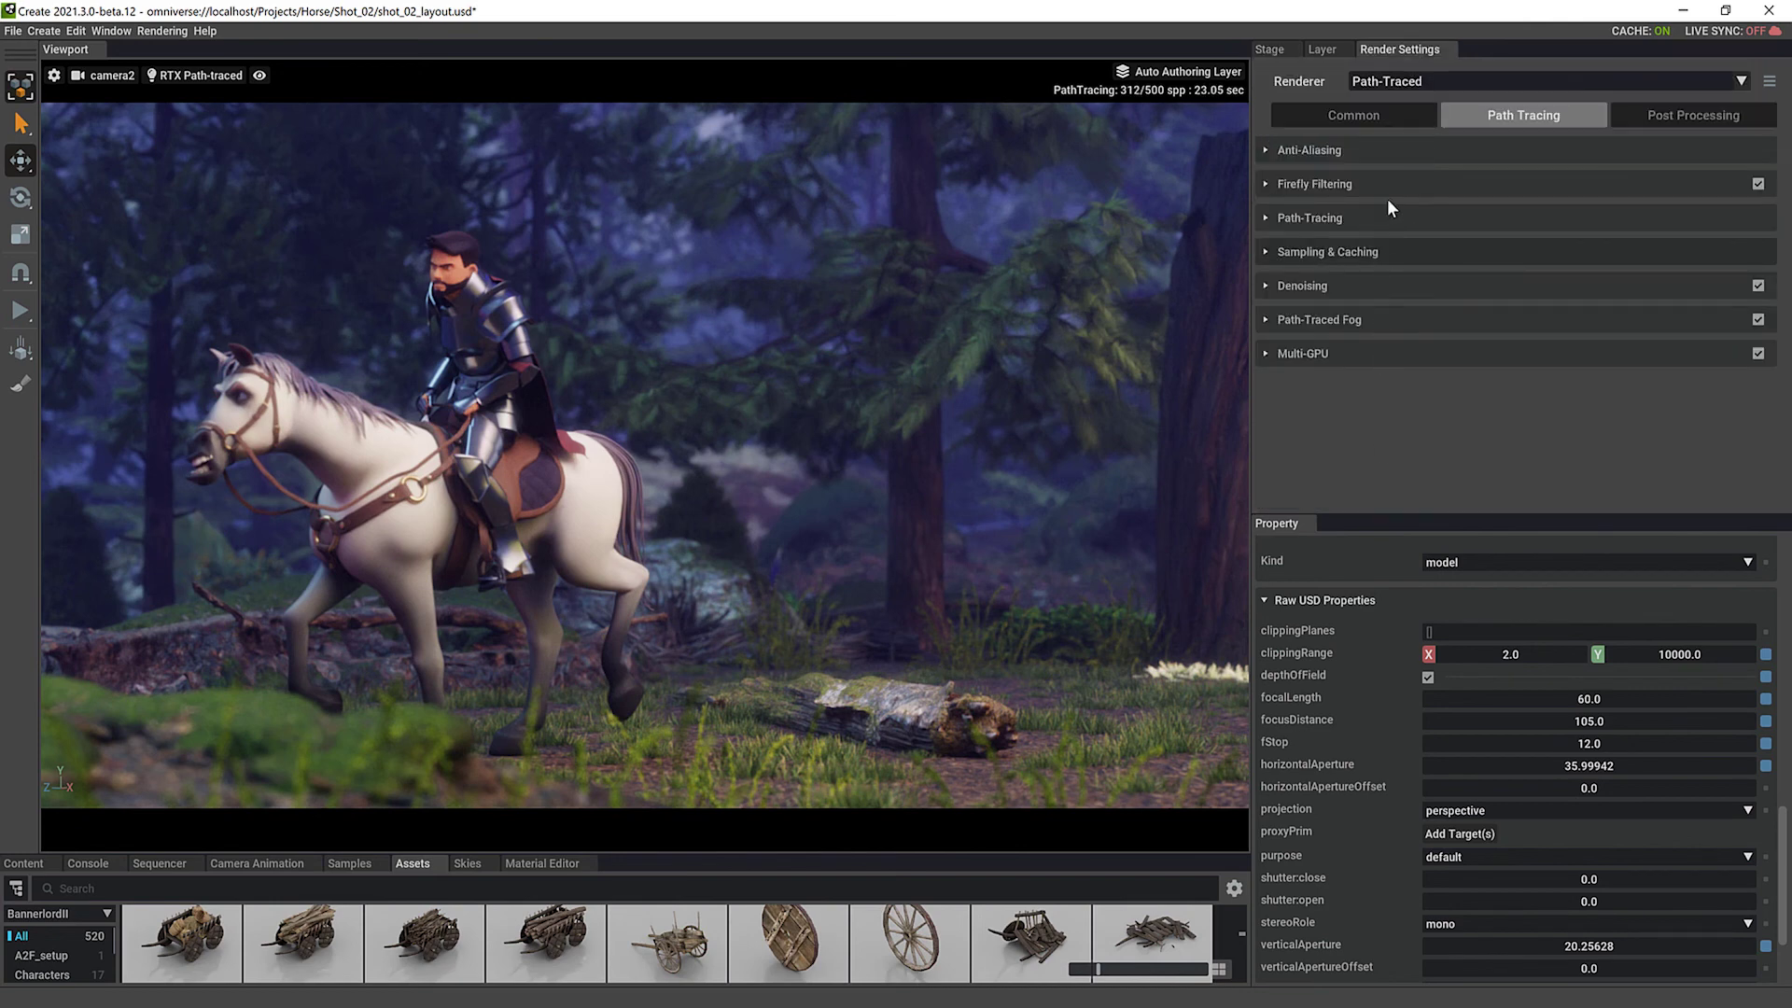